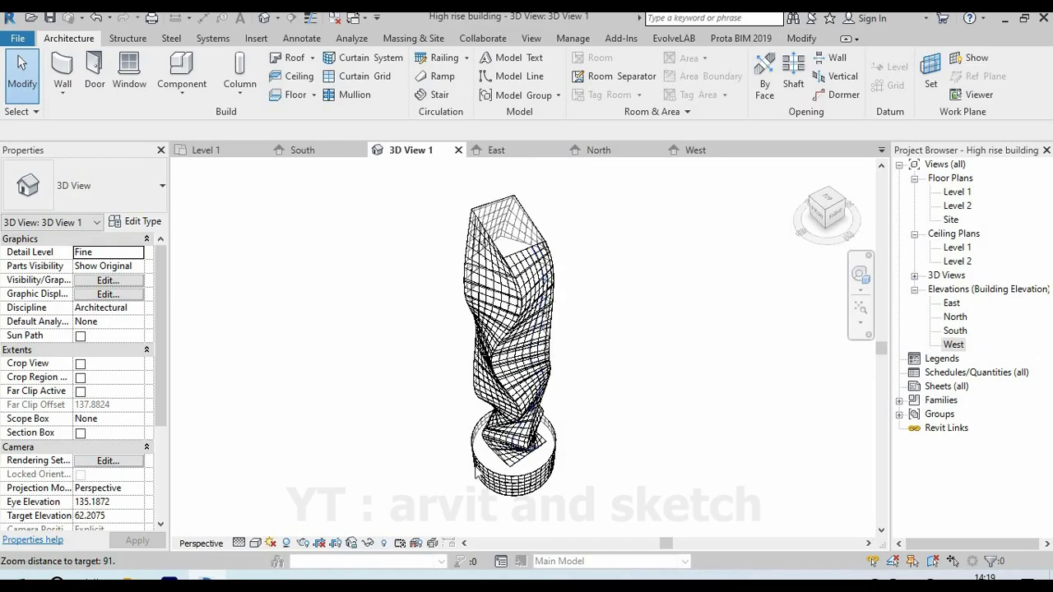
# - Switch the tower's 3D view from wireframe to a surfaced display and examine the twisted form from several sides
pyautogui.click(258, 544)
pyautogui.click(306, 512)
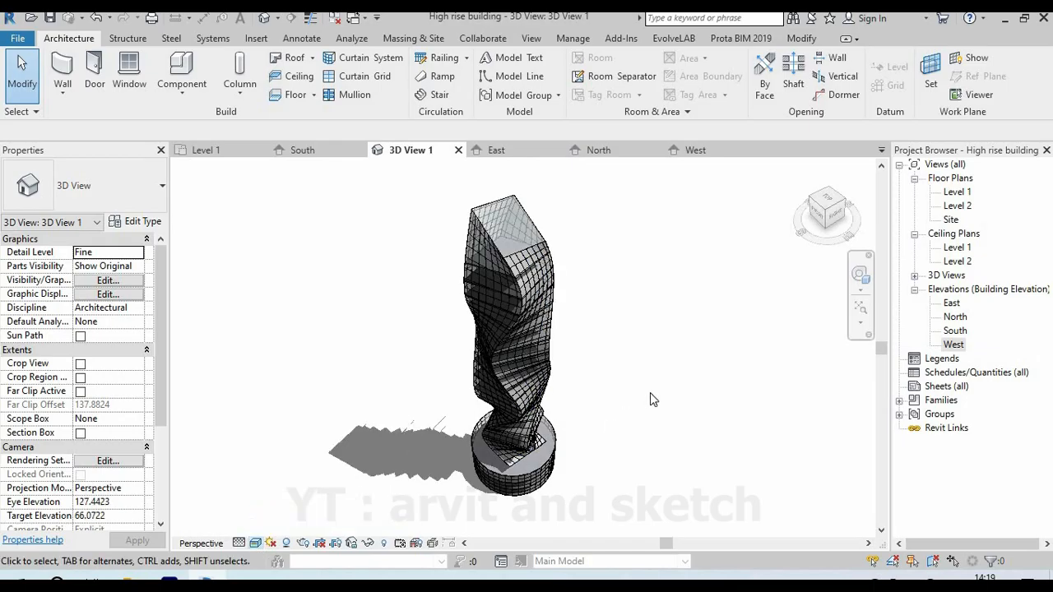
pyautogui.keyDown('shift'); pyautogui.moveTo(651, 400); pyautogui.dragTo(424, 406, button='middle'); pyautogui.keyUp('shift')
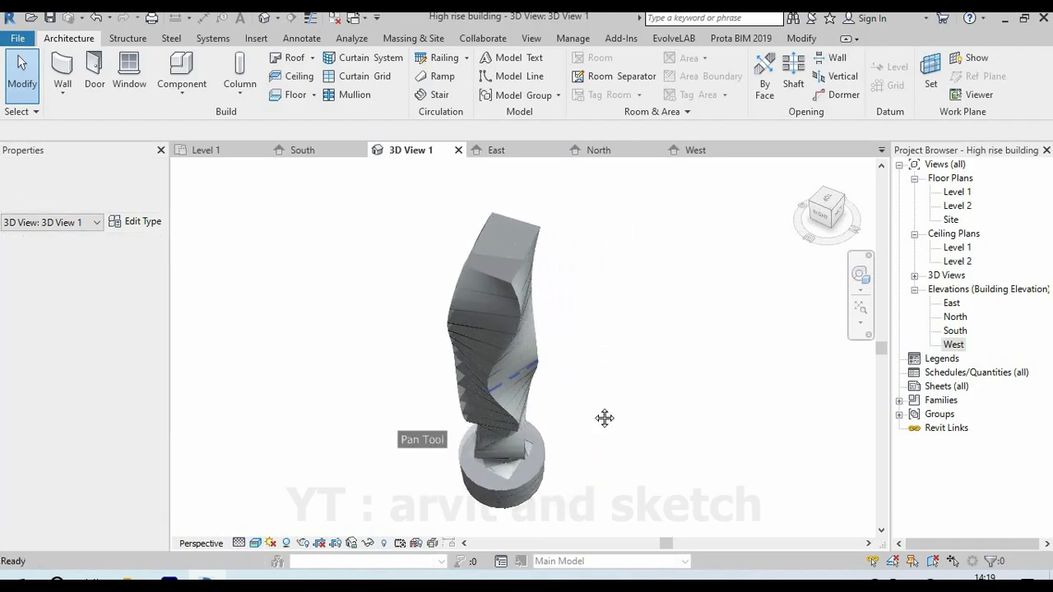
pyautogui.keyDown('shift'); pyautogui.moveTo(604, 418); pyautogui.dragTo(529, 380, button='middle'); pyautogui.keyUp('shift')
pyautogui.keyDown('shift'); pyautogui.moveTo(539, 457); pyautogui.dragTo(530, 285, button='middle'); pyautogui.keyUp('shift')
pyautogui.scroll(-2, 531, 411)
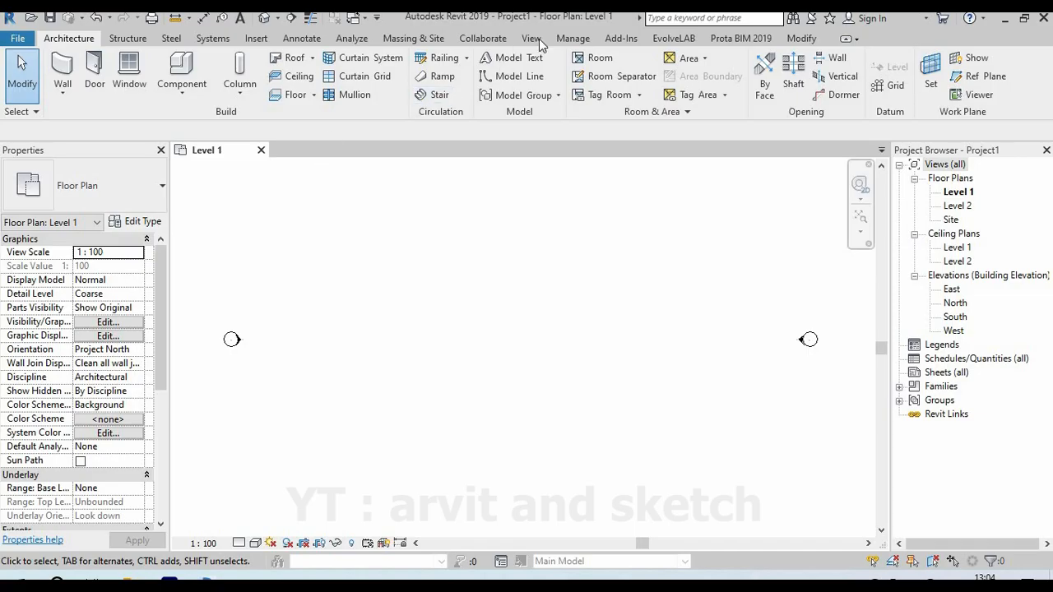
# - Set the new project's length units to meters
pyautogui.click(580, 41)
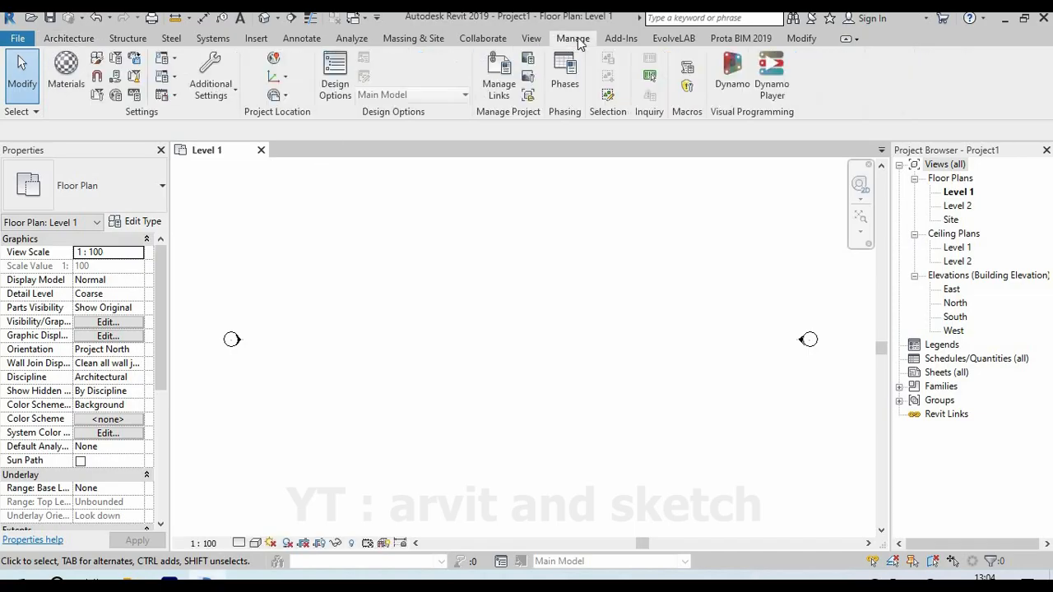
pyautogui.click(135, 96)
pyautogui.click(576, 182)
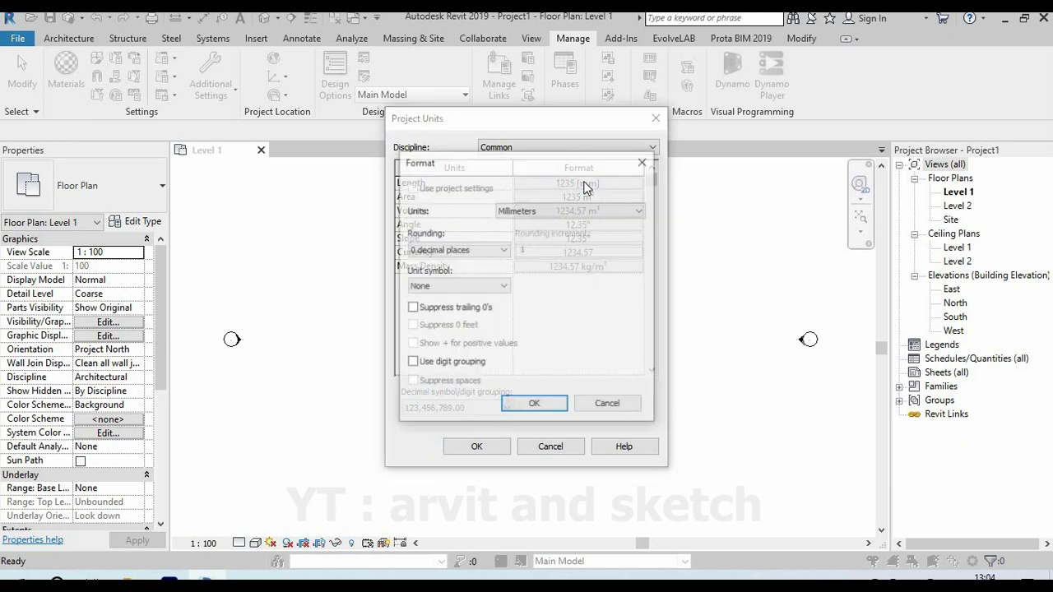
pyautogui.click(548, 213)
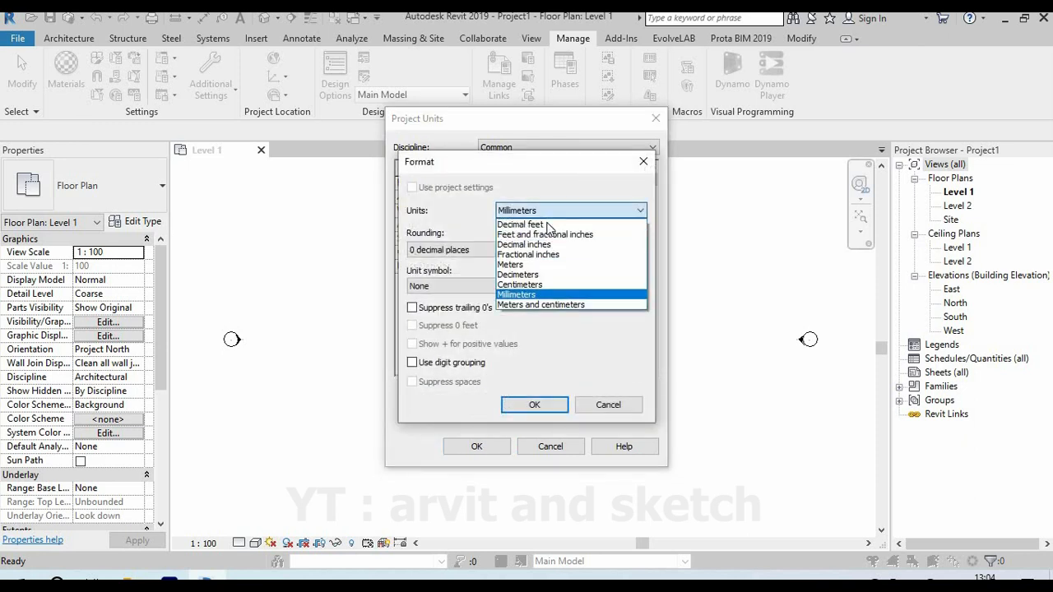
pyautogui.click(512, 264)
pyautogui.click(542, 406)
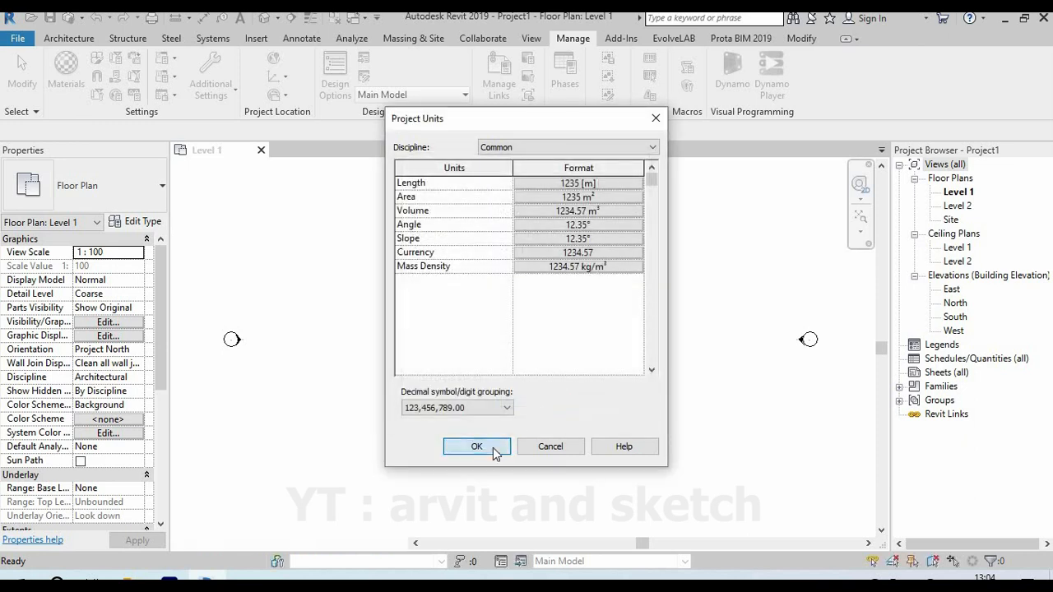
pyautogui.click(476, 446)
# - Start a new in-place mass and accept its name
pyautogui.click(69, 38)
pyautogui.click(181, 70)
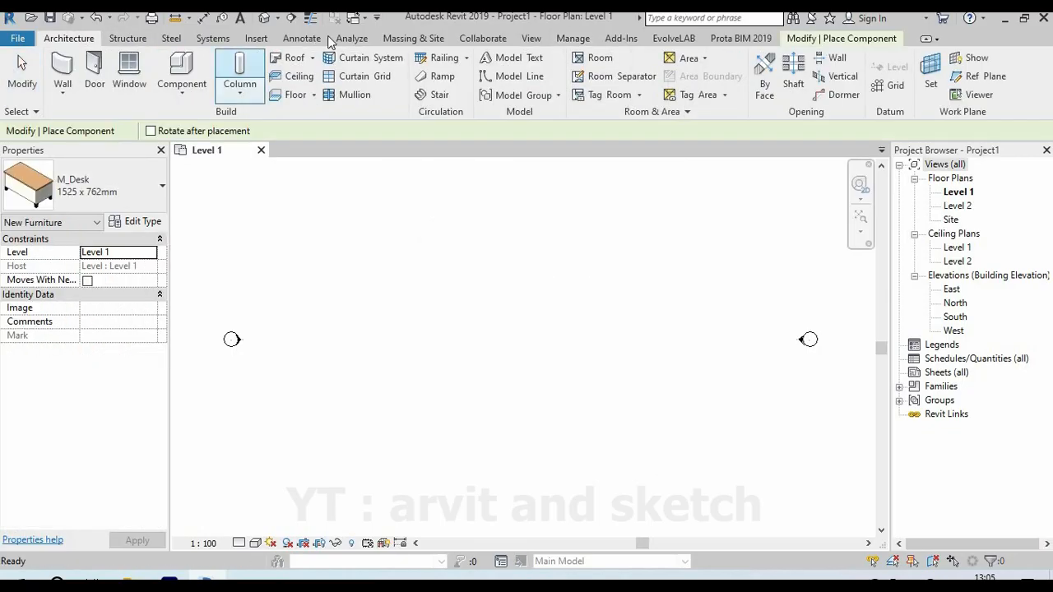
pyautogui.click(411, 38)
pyautogui.click(156, 74)
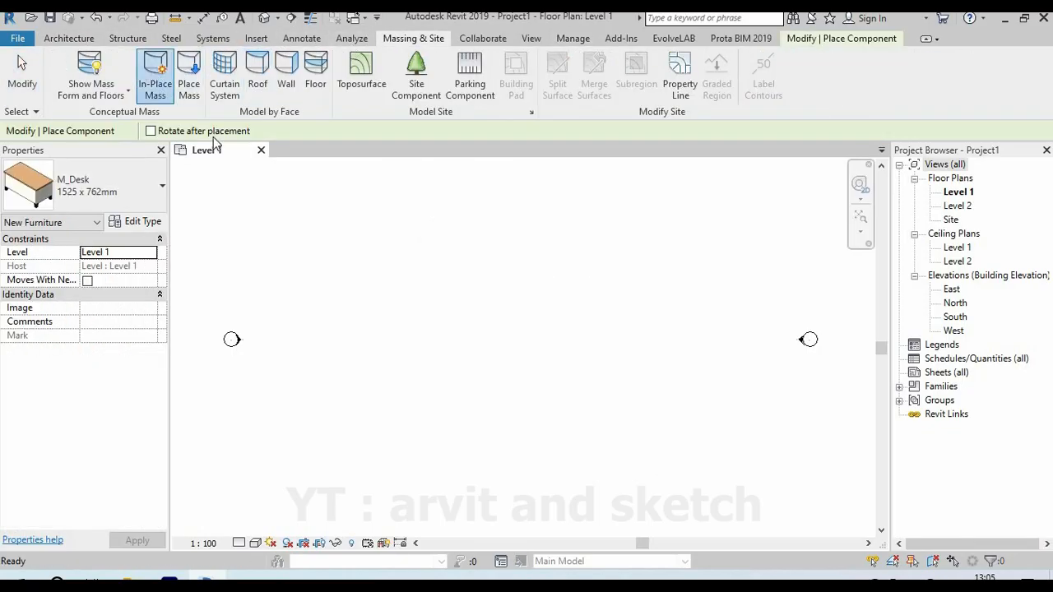
pyautogui.click(523, 323)
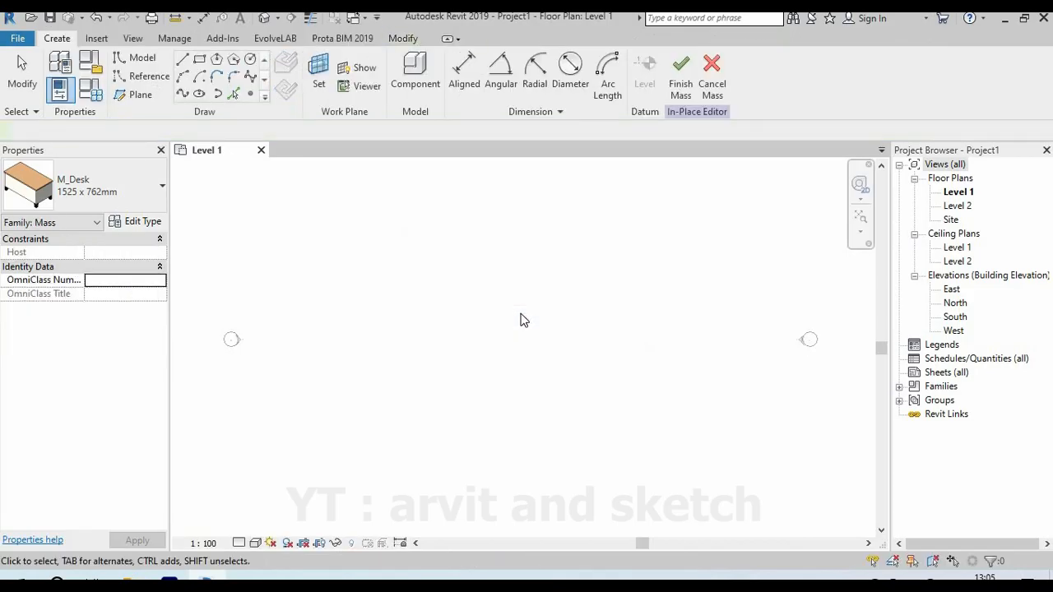
# - Sketch a 15 by 15 m square with model lines on Level 1, centred between the elevation markers
pyautogui.click(199, 63)
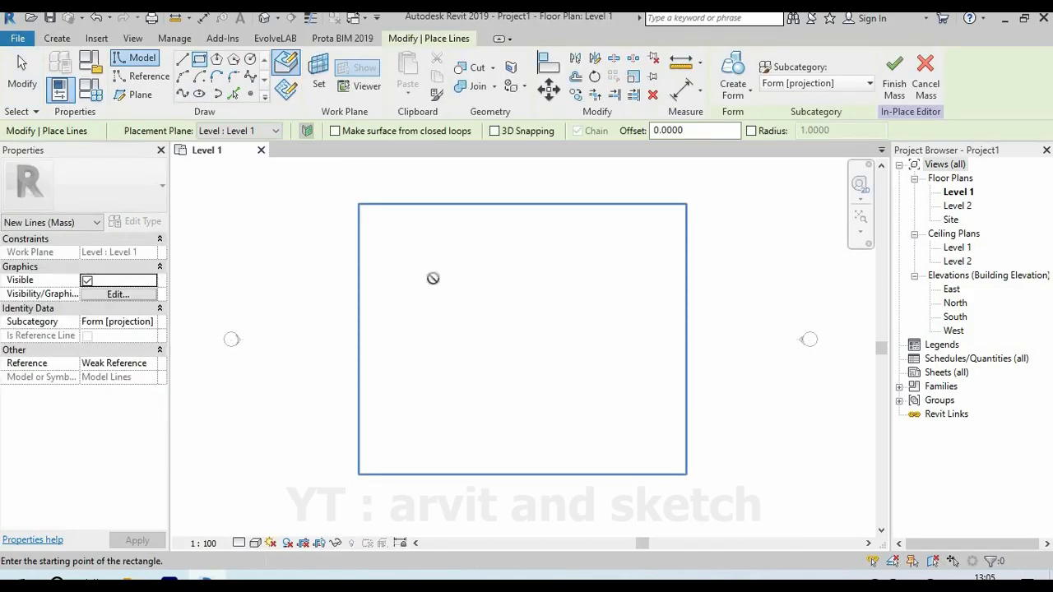
pyautogui.click(416, 265)
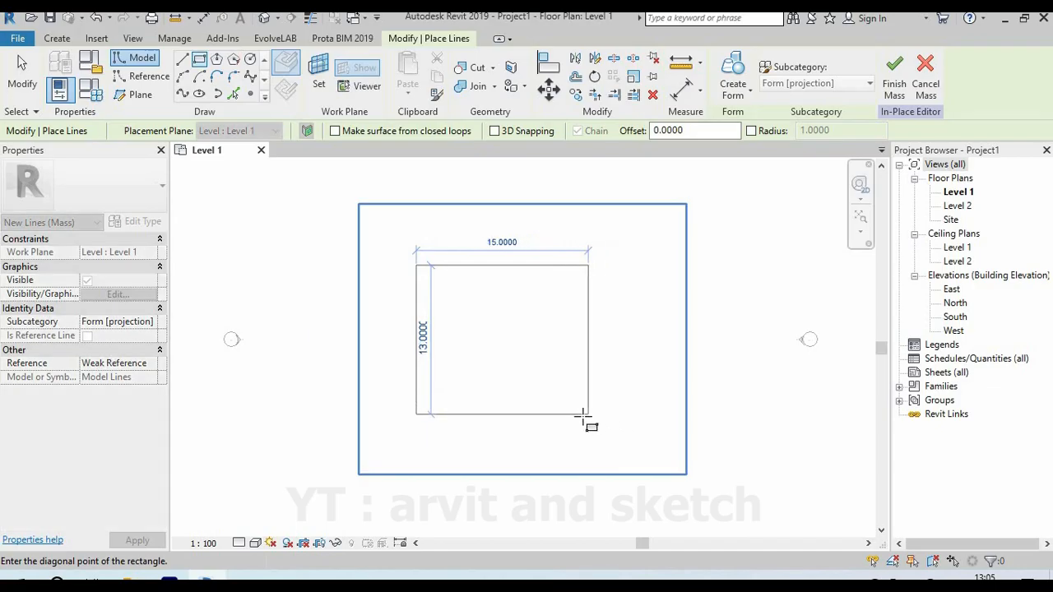
pyautogui.click(588, 437)
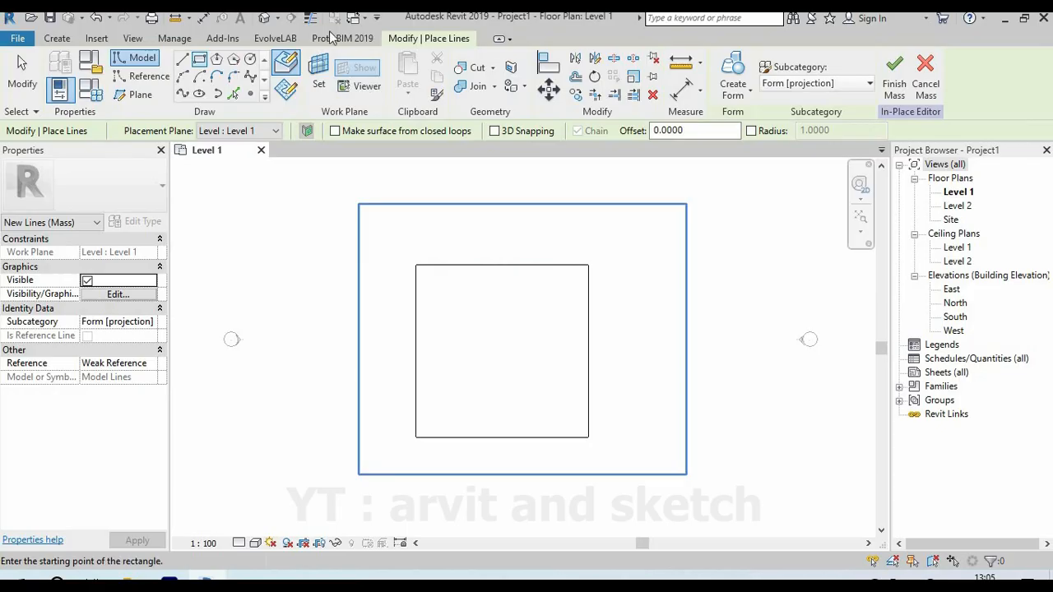
# - Open the default 3D view and create a solid form from the whole square line chain
pyautogui.click(263, 20)
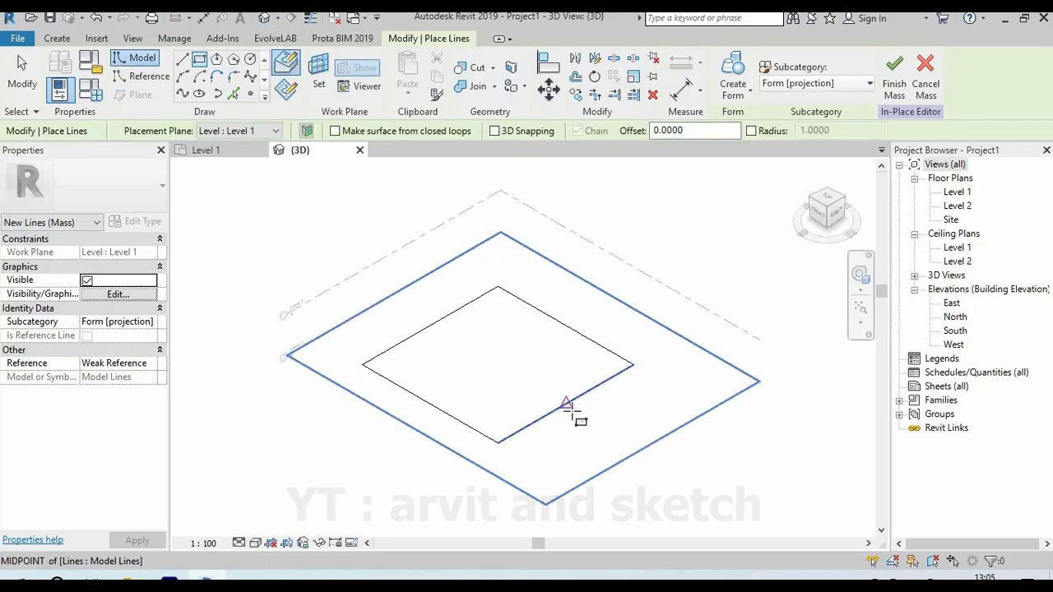
pyautogui.press('Escape')
pyautogui.press('Tab')
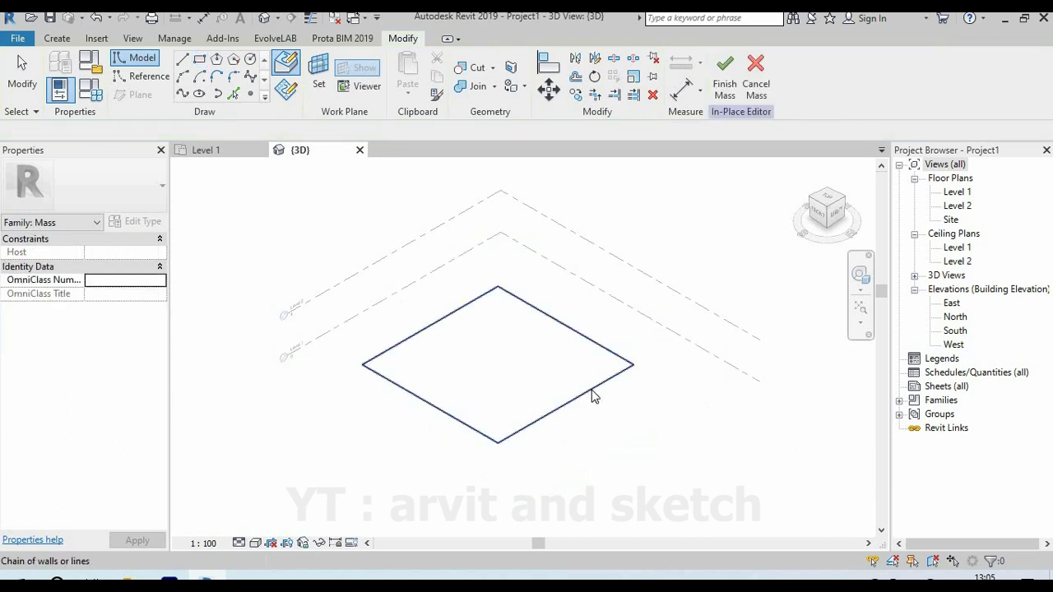
pyautogui.click(591, 388)
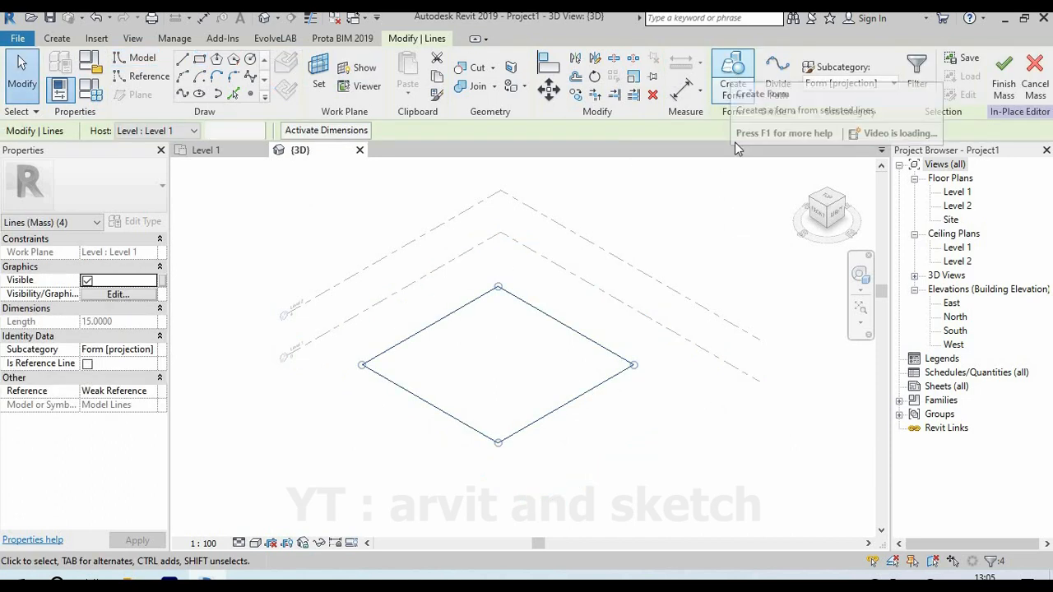
pyautogui.click(738, 72)
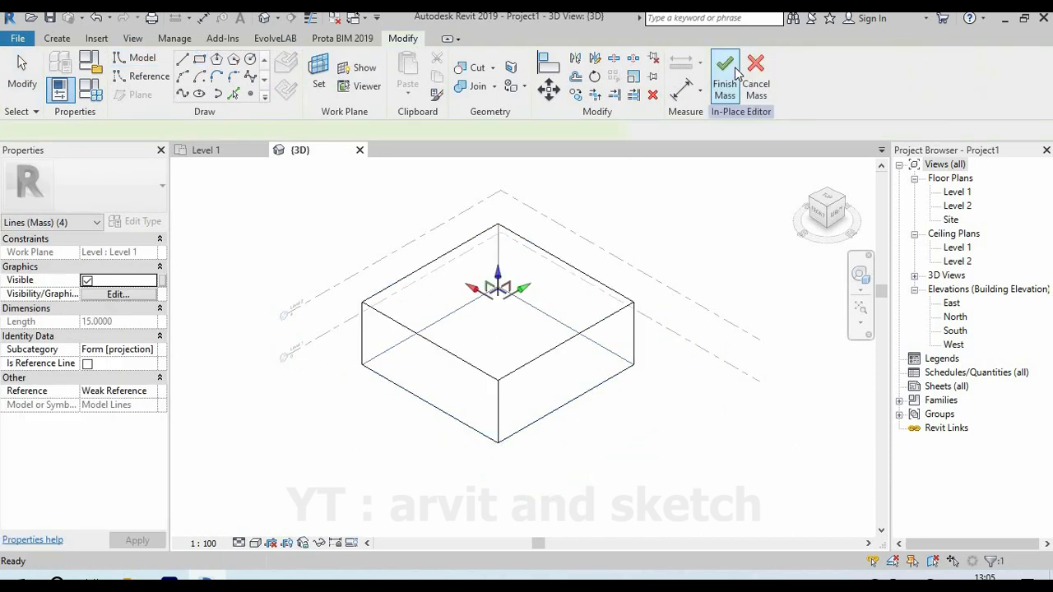
# - Set the height of the square mass form to 40 m
pyautogui.scroll(-2, 505, 413)
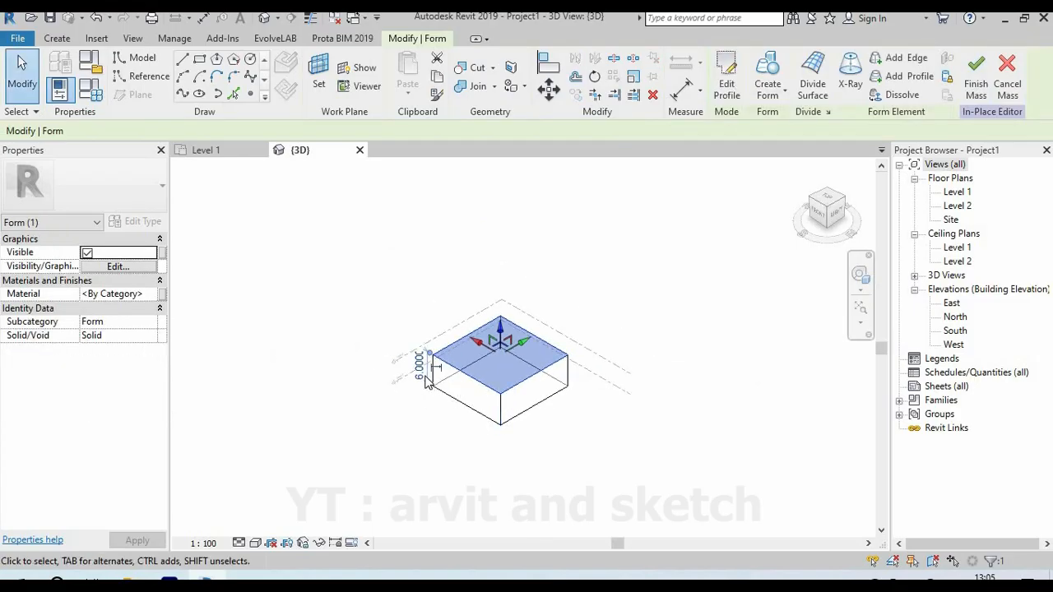
pyautogui.click(421, 368)
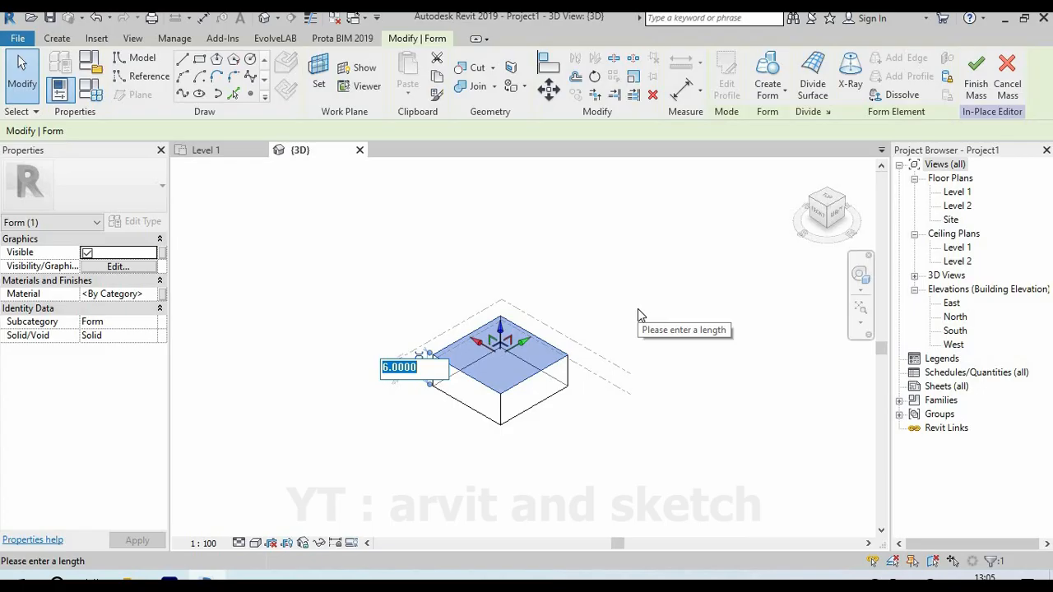
pyautogui.write('40')
pyautogui.press('Return')
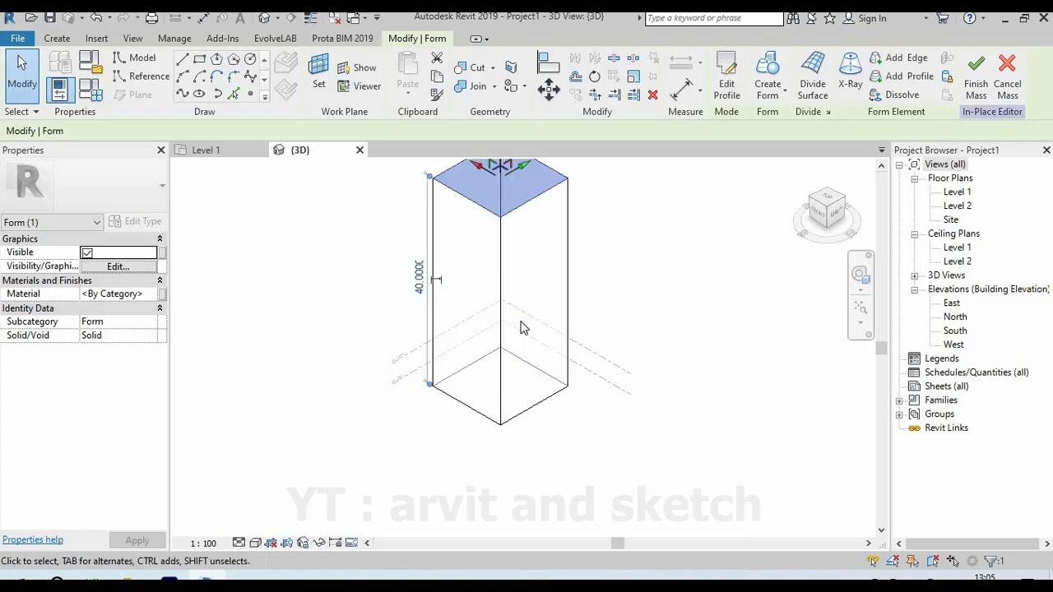
# - Set the height of the square mass form to 50 m
pyautogui.click(420, 284)
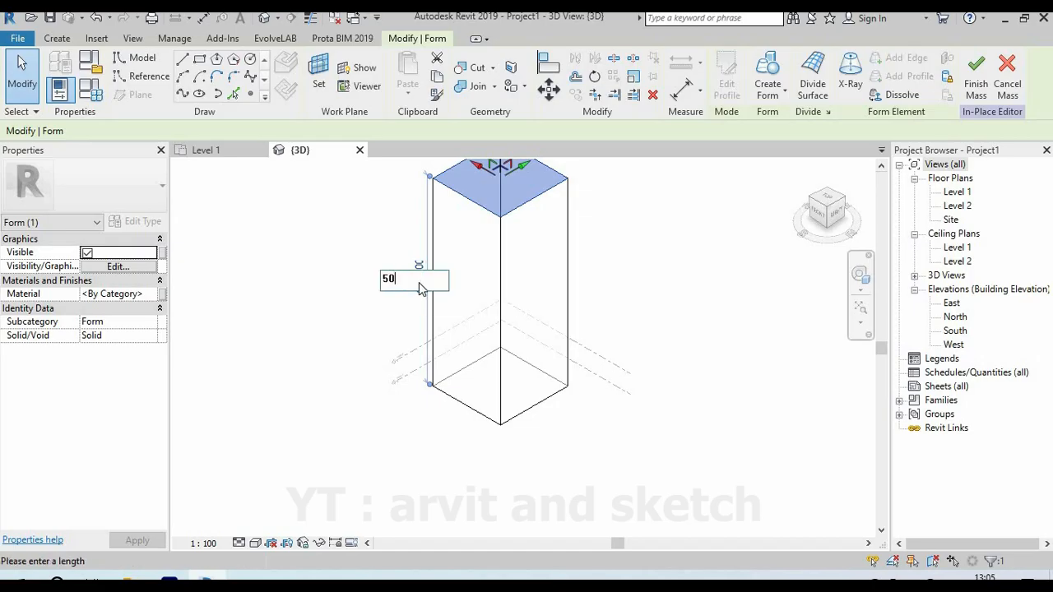
pyautogui.press('Return')
pyautogui.click(632, 302)
pyautogui.scroll(-1, 527, 425)
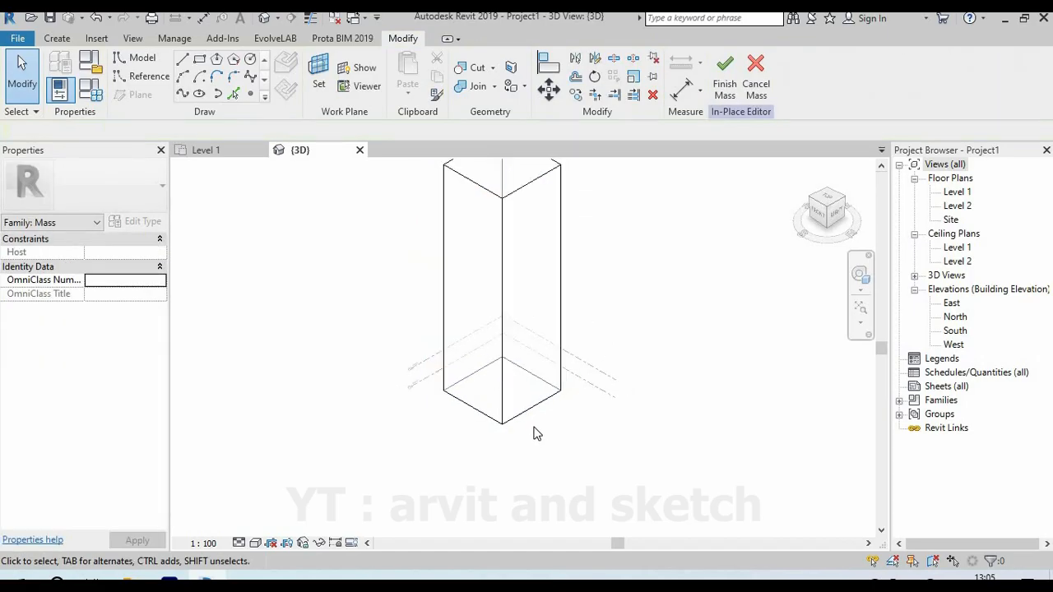
pyautogui.scroll(-1, 533, 433)
pyautogui.scroll(1, 538, 324)
pyautogui.scroll(1, 537, 317)
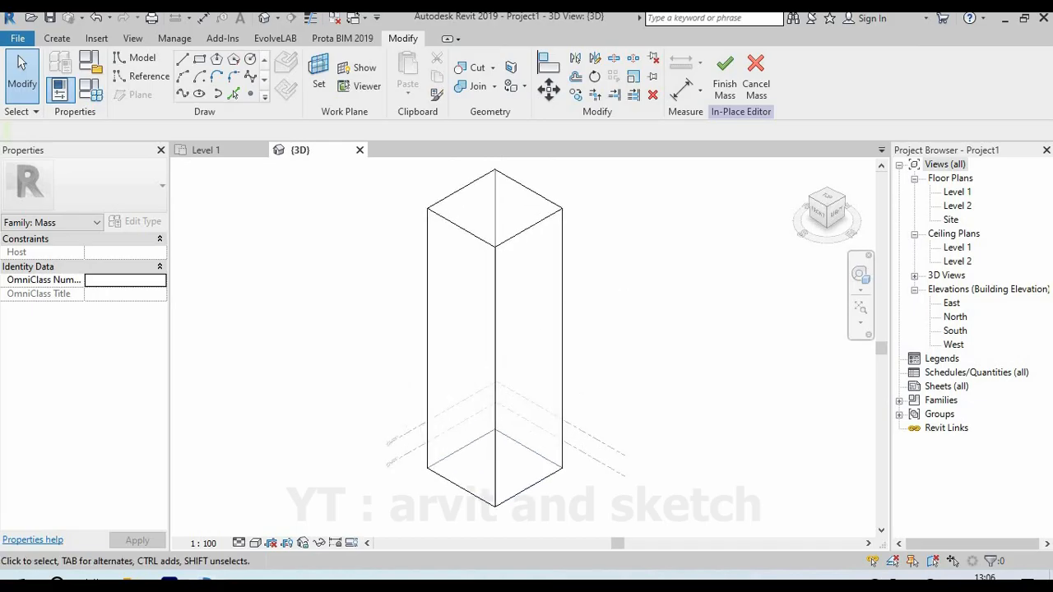
# - Open the South elevation and finish the in-place mass
pyautogui.doubleClick(955, 330)
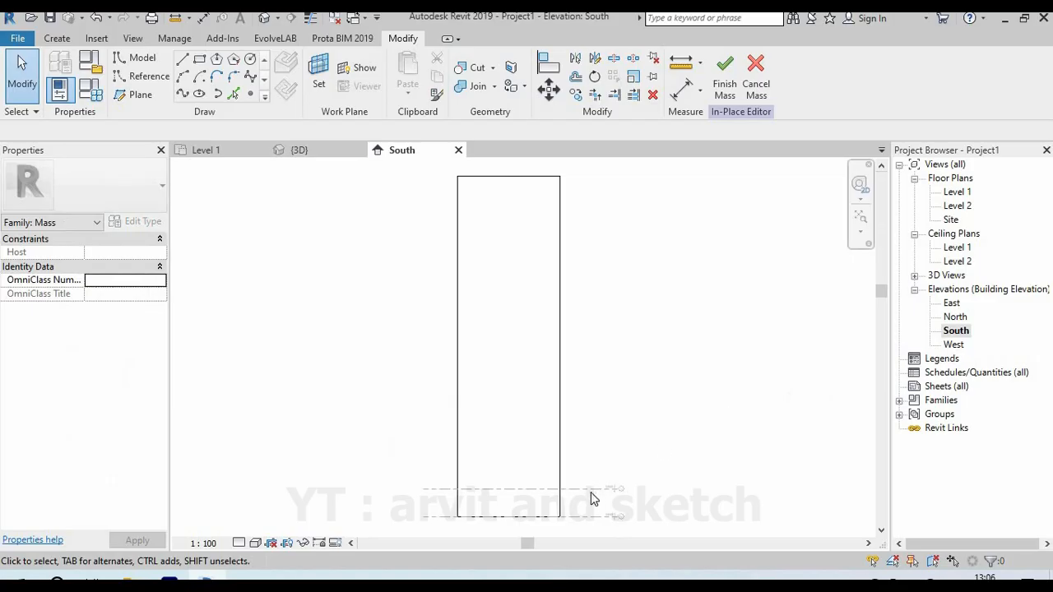
pyautogui.scroll(3, 509, 504)
pyautogui.moveTo(511, 475); pyautogui.dragTo(504, 419, button='middle')
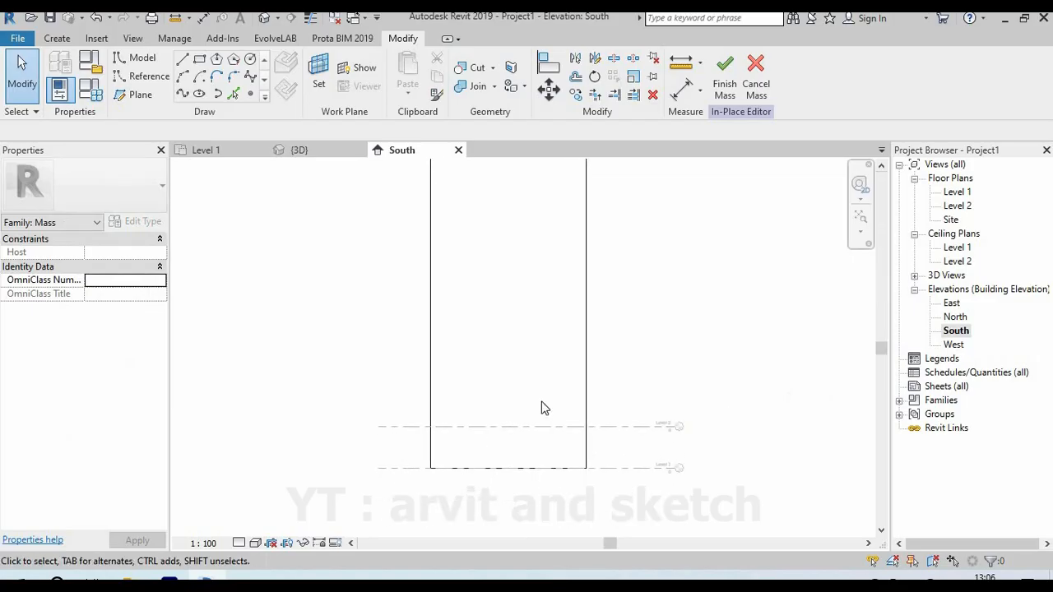
pyautogui.click(716, 74)
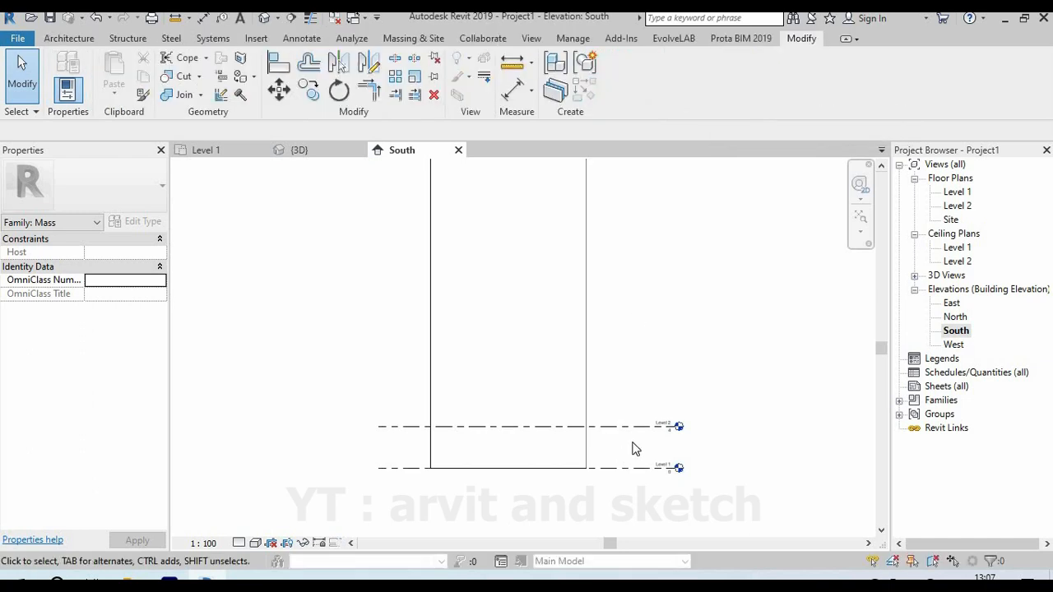
pyautogui.click(615, 427)
pyautogui.scroll(2, 612, 475)
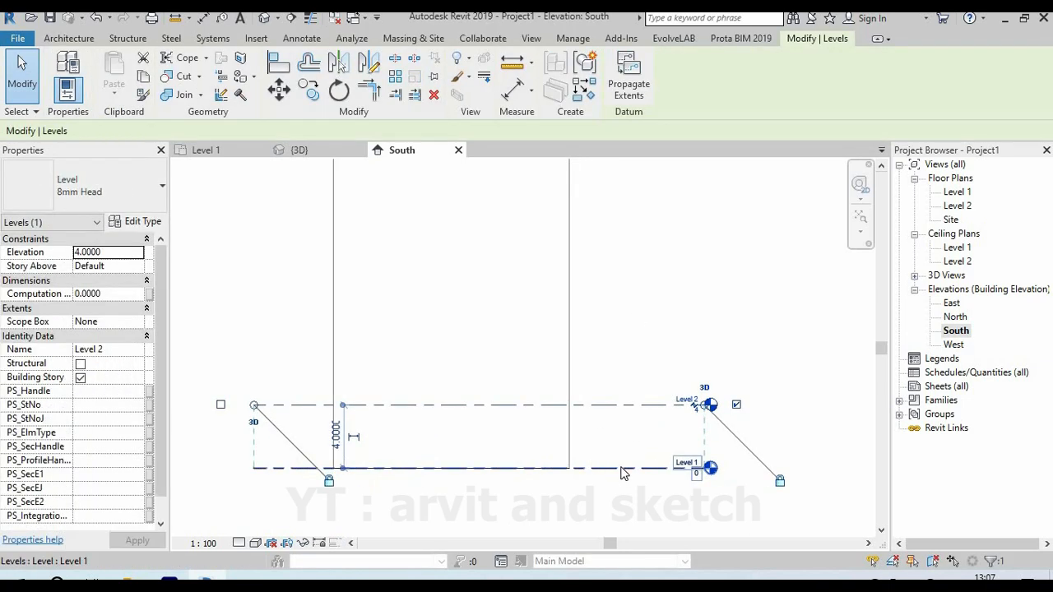
pyautogui.click(398, 77)
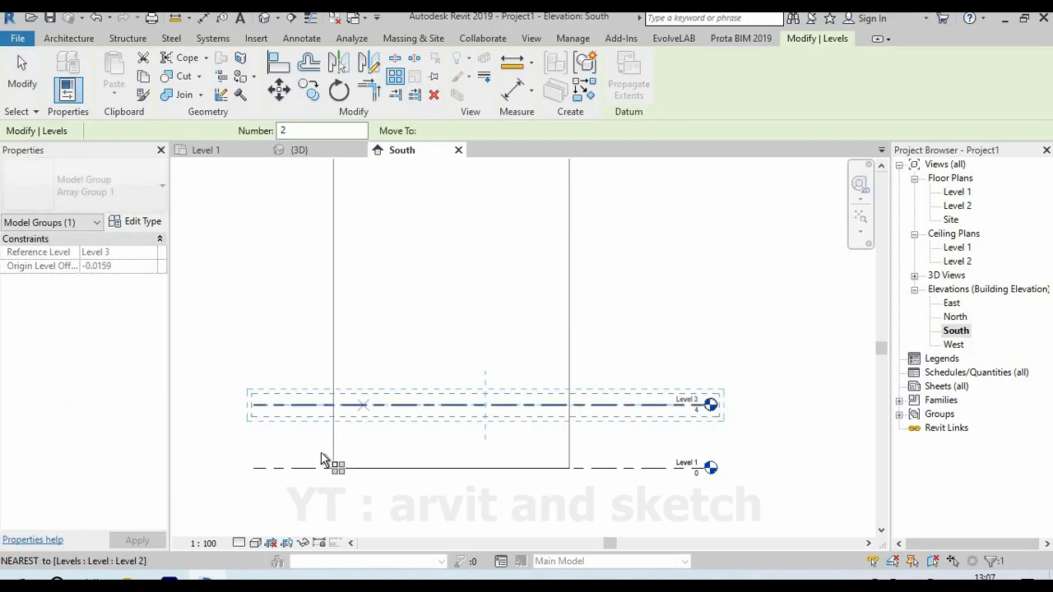
pyautogui.click(314, 468)
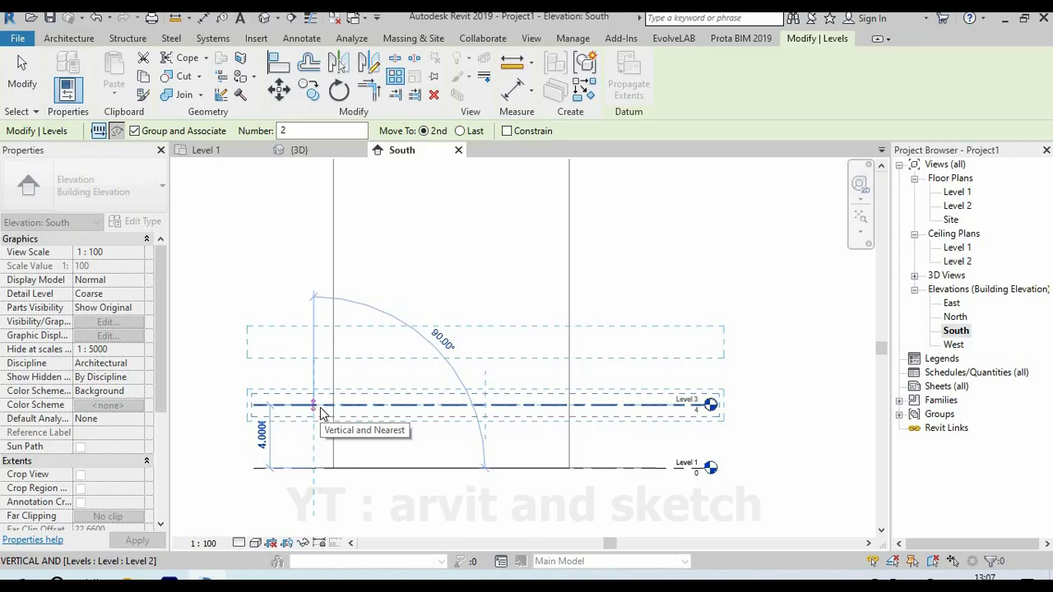
pyautogui.click(321, 412)
pyautogui.press('Escape')
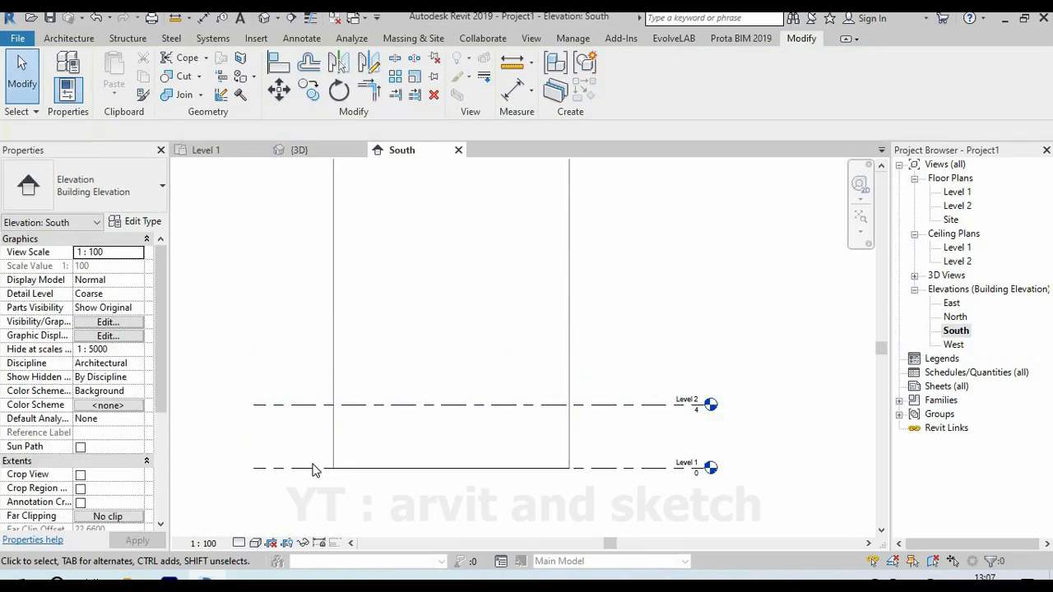
# - Array Level 2 vertically as 20 grouped items, spaced 4 m apart by the second item
pyautogui.click(309, 405)
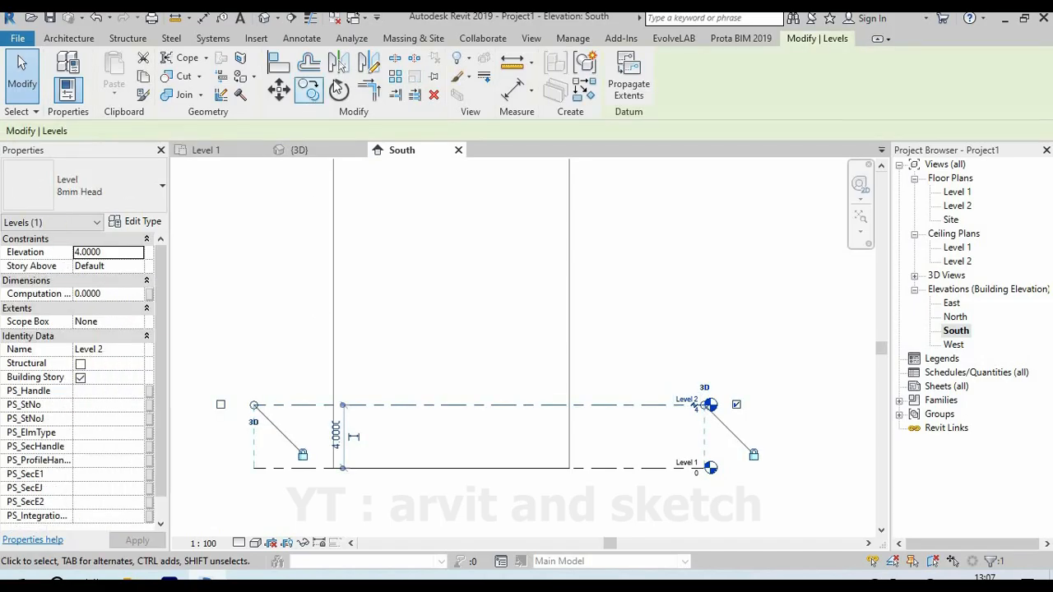
pyautogui.click(396, 78)
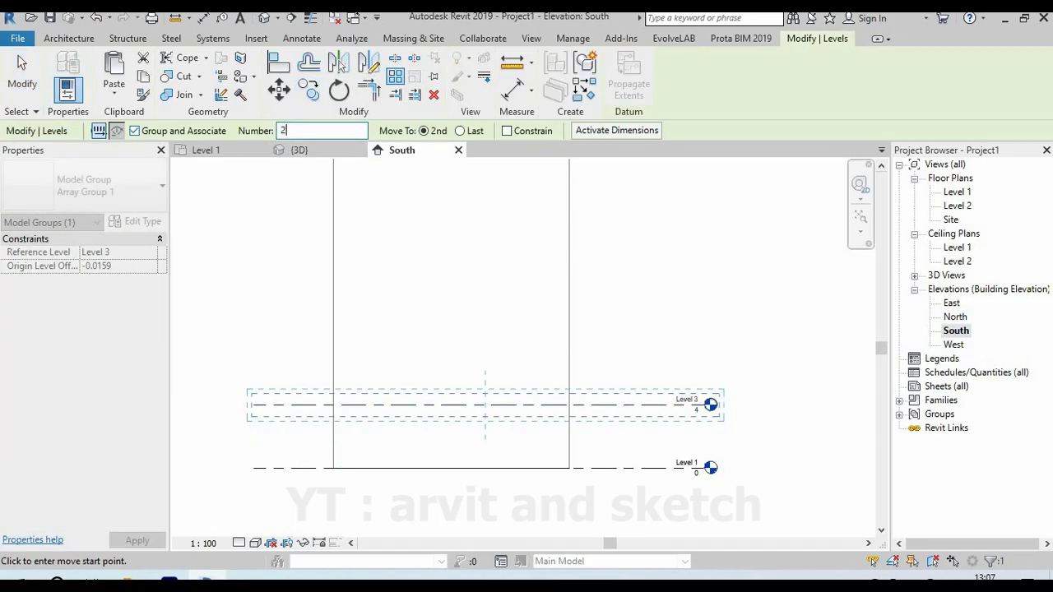
pyautogui.click(296, 468)
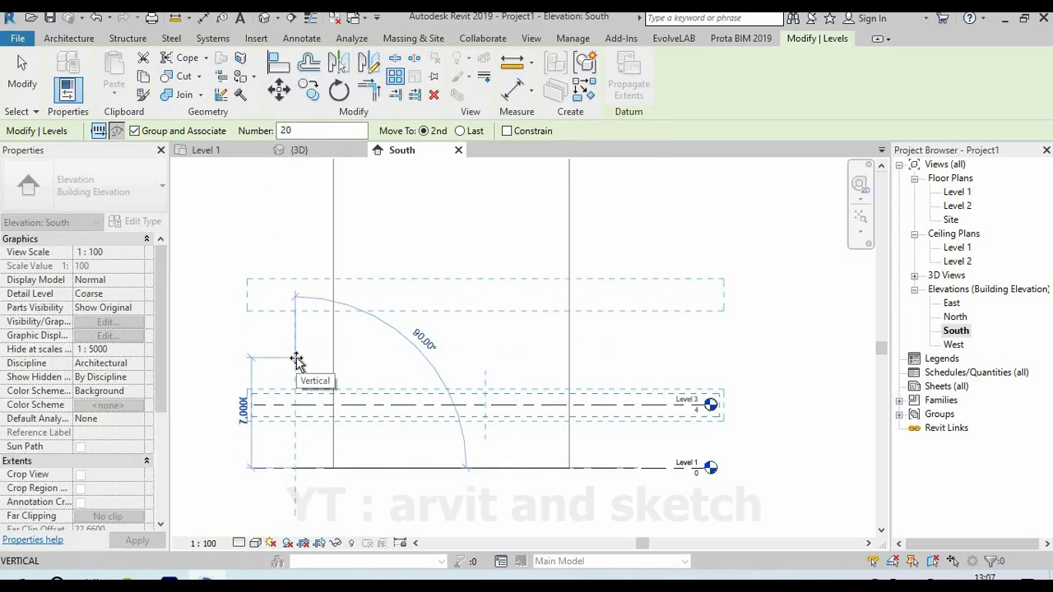
pyautogui.write('4')
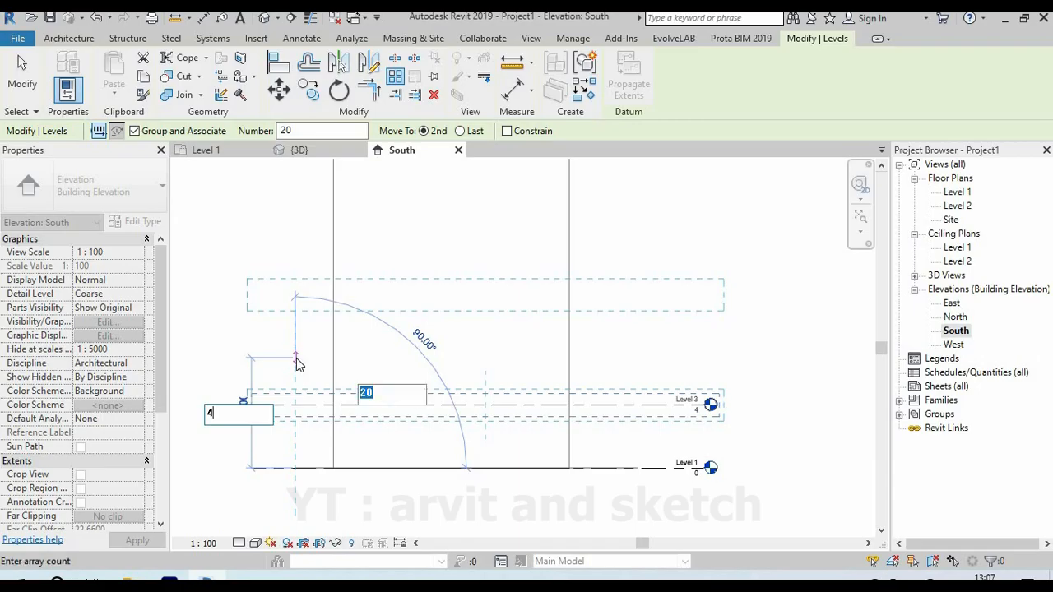
pyautogui.press('Return')
pyautogui.scroll(-5, 432, 486)
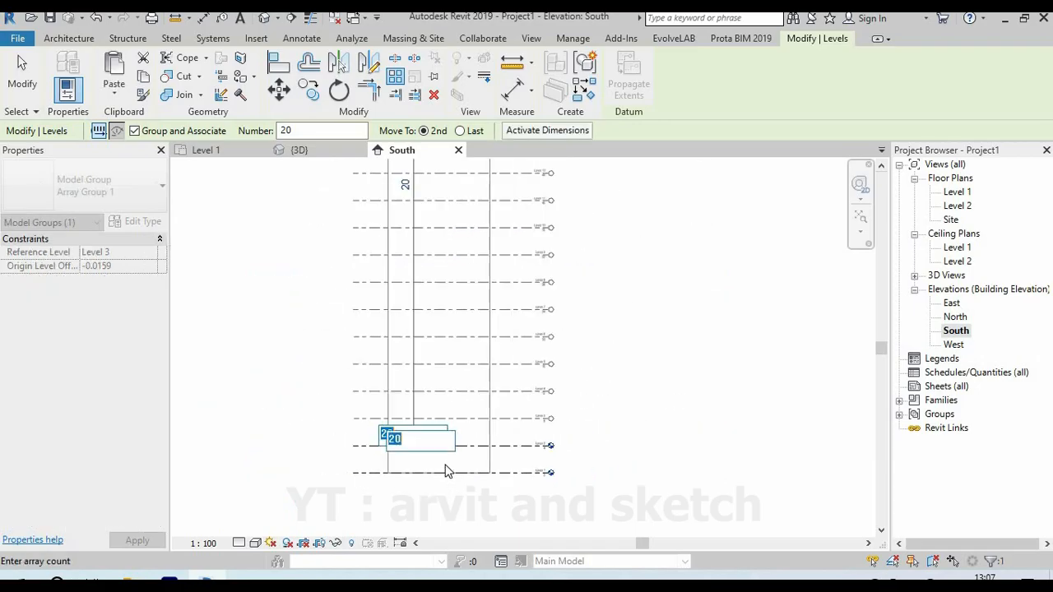
pyautogui.press('Return')
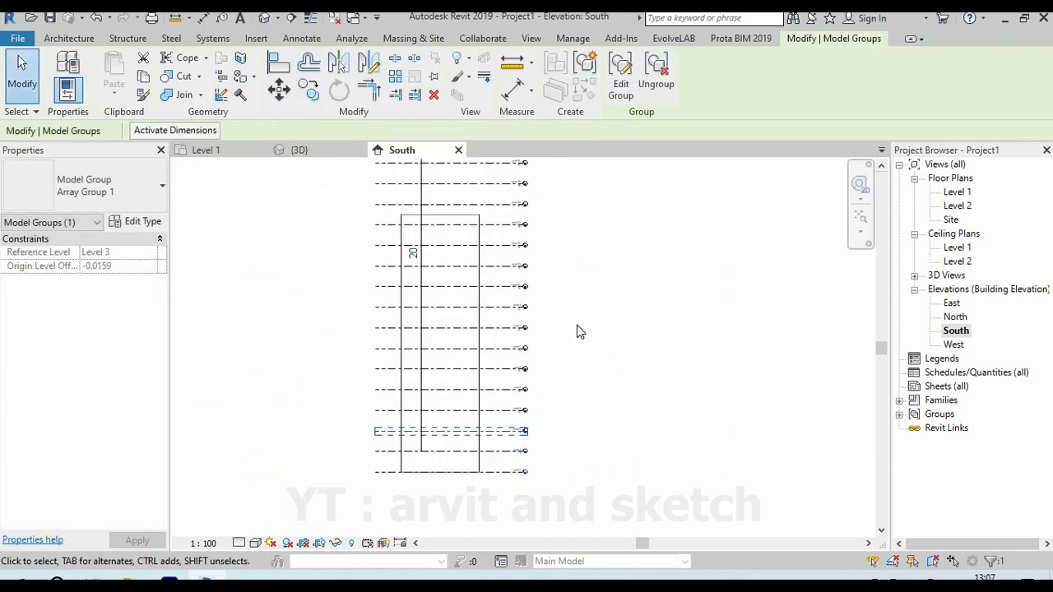
# - Select the tower mass and raise its base to the fourth level line from the ground
pyautogui.click(587, 329)
pyautogui.moveTo(543, 319); pyautogui.dragTo(566, 432, button='middle')
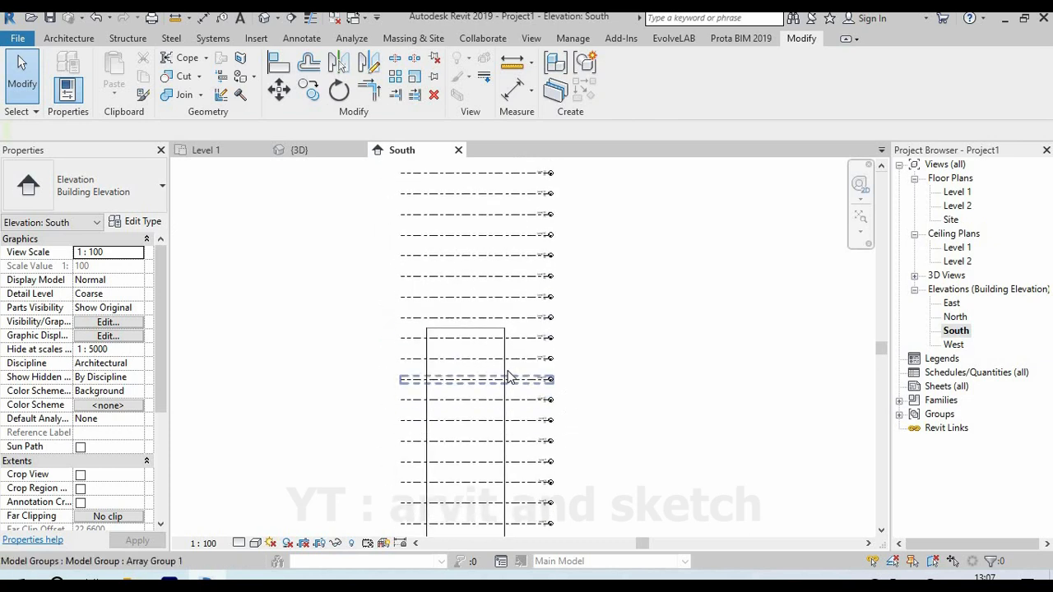
pyautogui.scroll(-1, 510, 378)
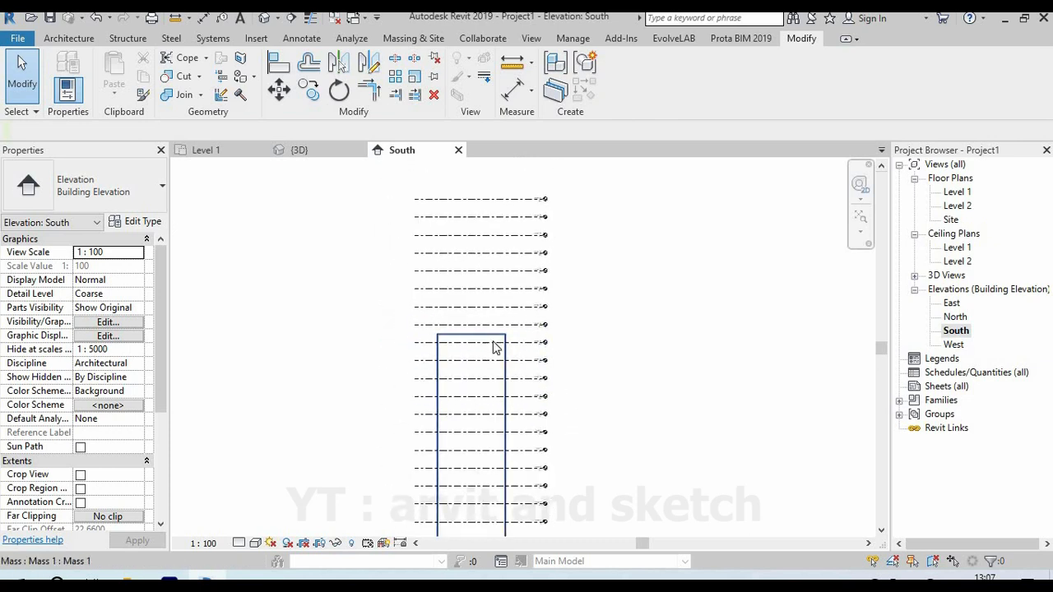
pyautogui.scroll(2, 493, 488)
pyautogui.click(457, 478)
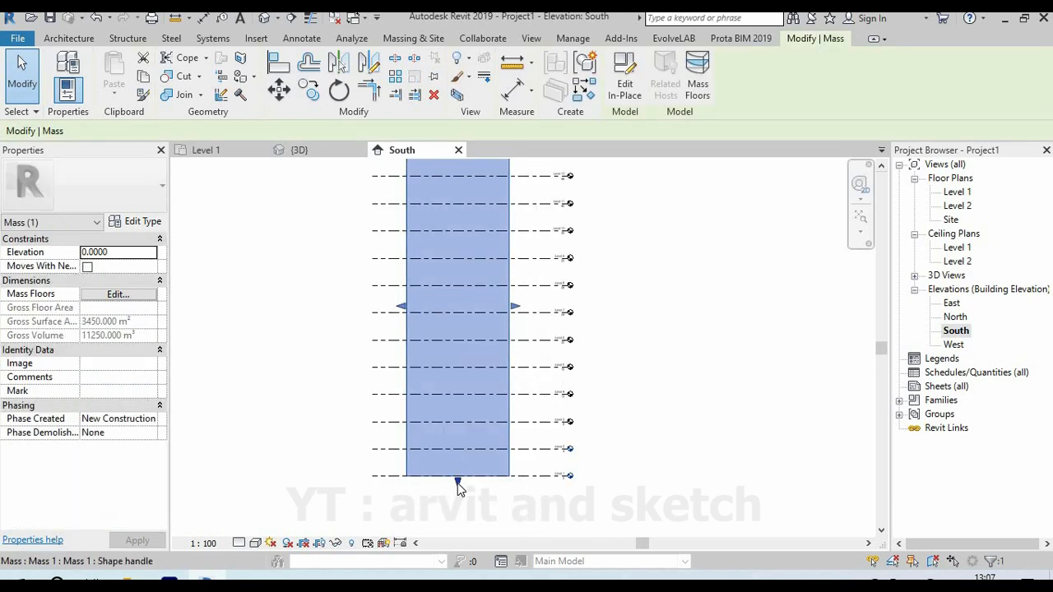
pyautogui.moveTo(457, 483); pyautogui.dragTo(449, 414)
pyautogui.scroll(-3, 529, 404)
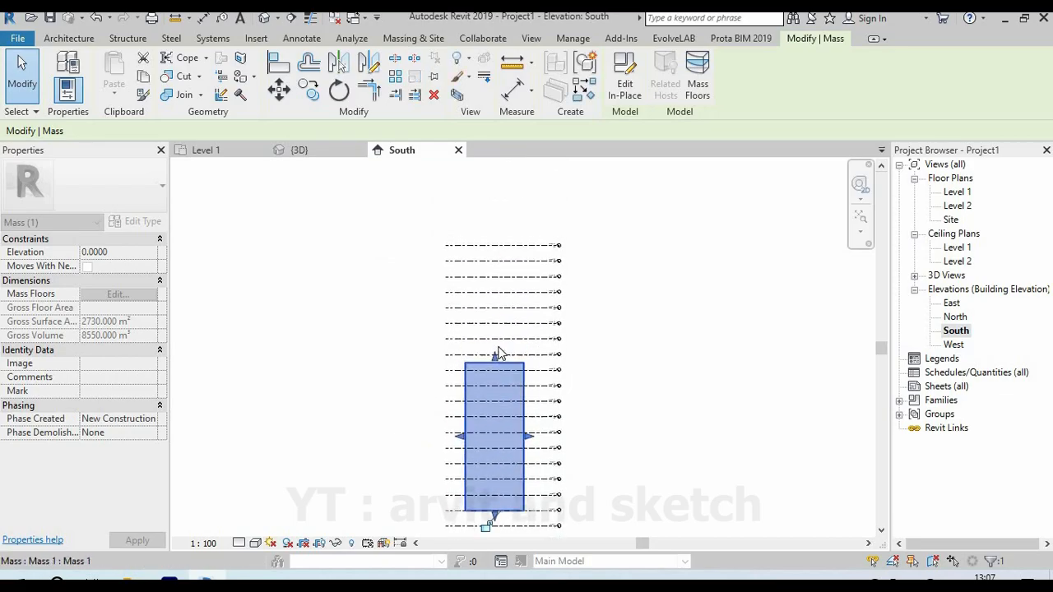
# - Stretch the top face of the tower mass up to Level 21 and fit the elevation in view
pyautogui.scroll(1, 498, 353)
pyautogui.moveTo(494, 364); pyautogui.dragTo(525, 214)
pyautogui.scroll(5, 543, 218)
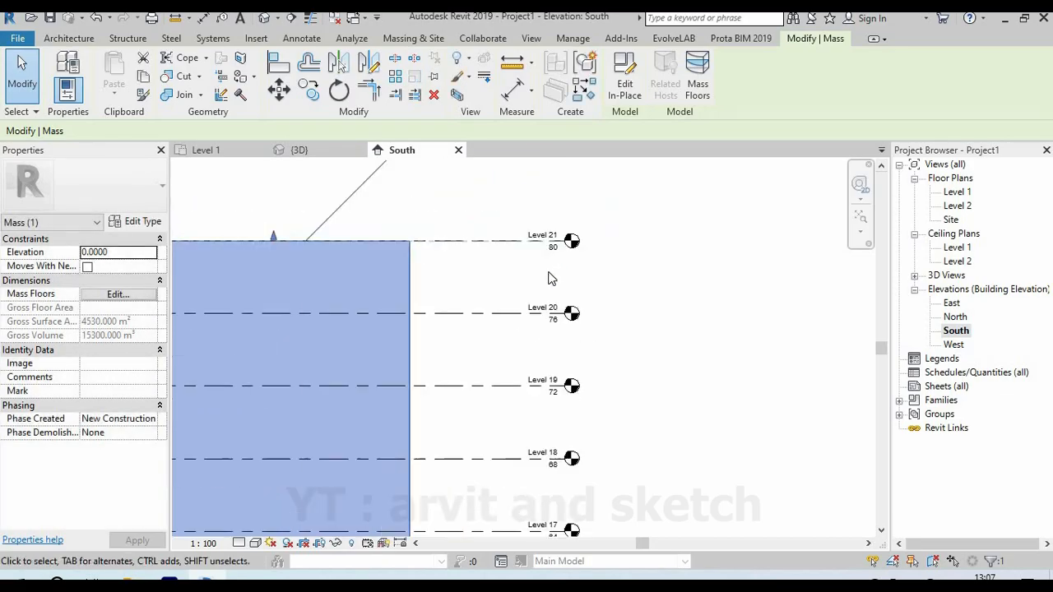
pyautogui.scroll(-5, 547, 280)
pyautogui.click(797, 238)
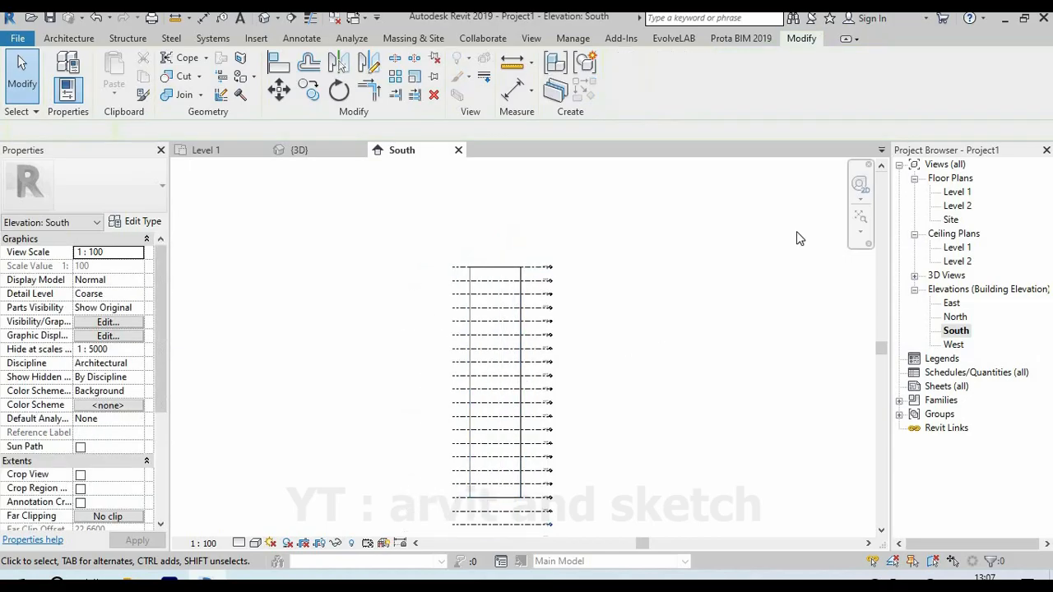
pyautogui.click(858, 218)
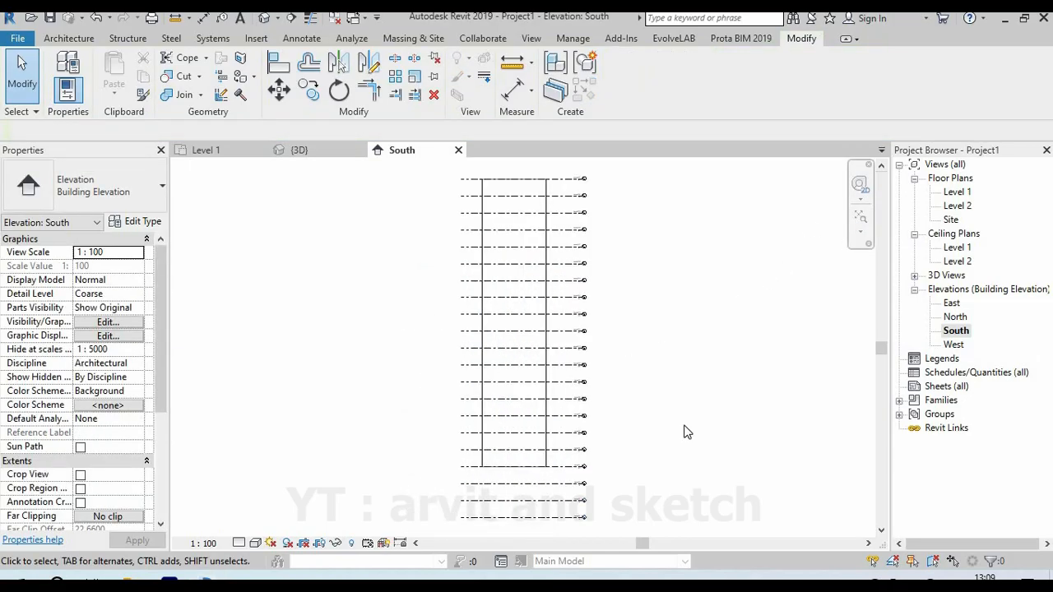
# - Switch to the 3D view and open the tower mass for in-place editing
pyautogui.click(292, 150)
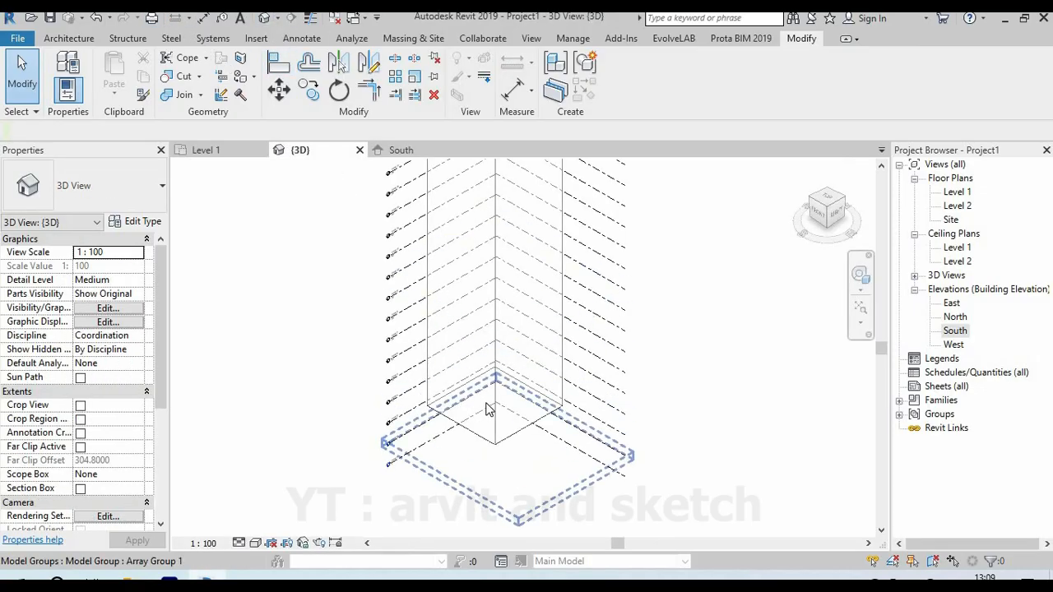
pyautogui.scroll(-5, 494, 366)
pyautogui.scroll(5, 480, 352)
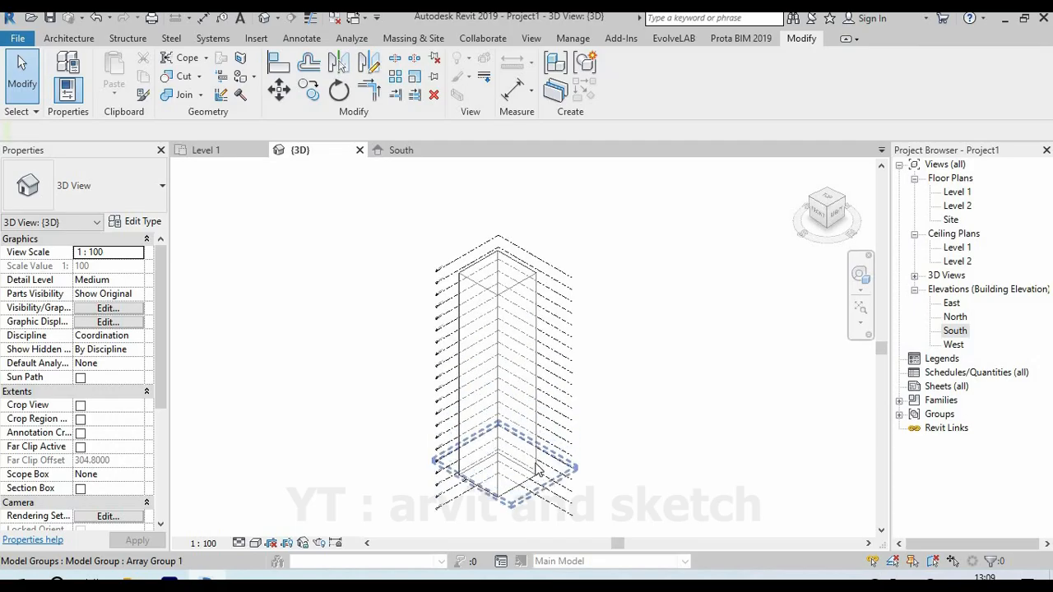
pyautogui.click(518, 500)
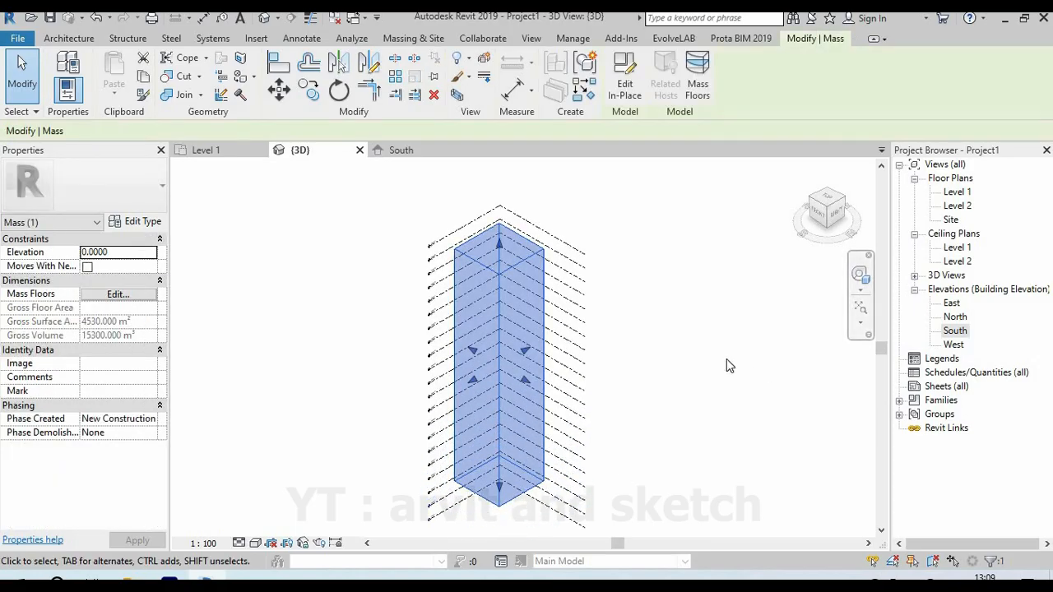
pyautogui.click(628, 76)
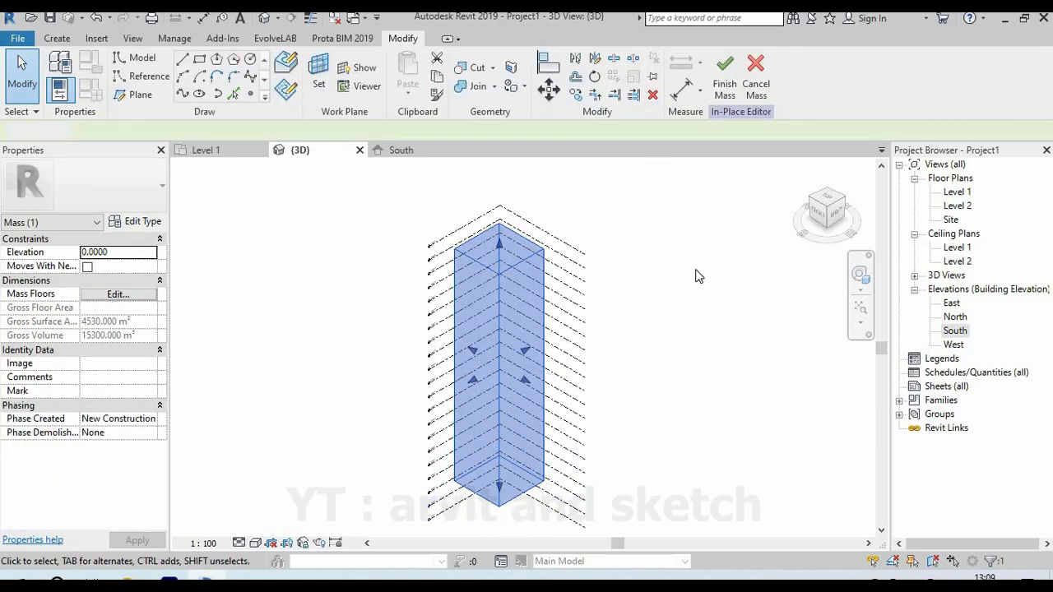
# - Add a horizontal profile to the tower form about 8.9 m above its base
pyautogui.click(549, 360)
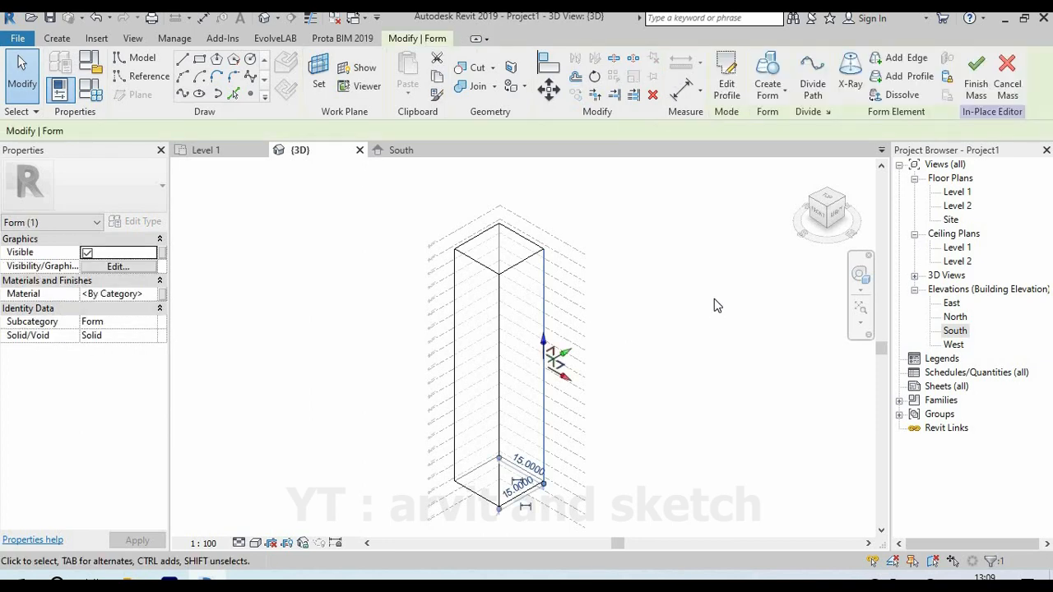
pyautogui.click(899, 75)
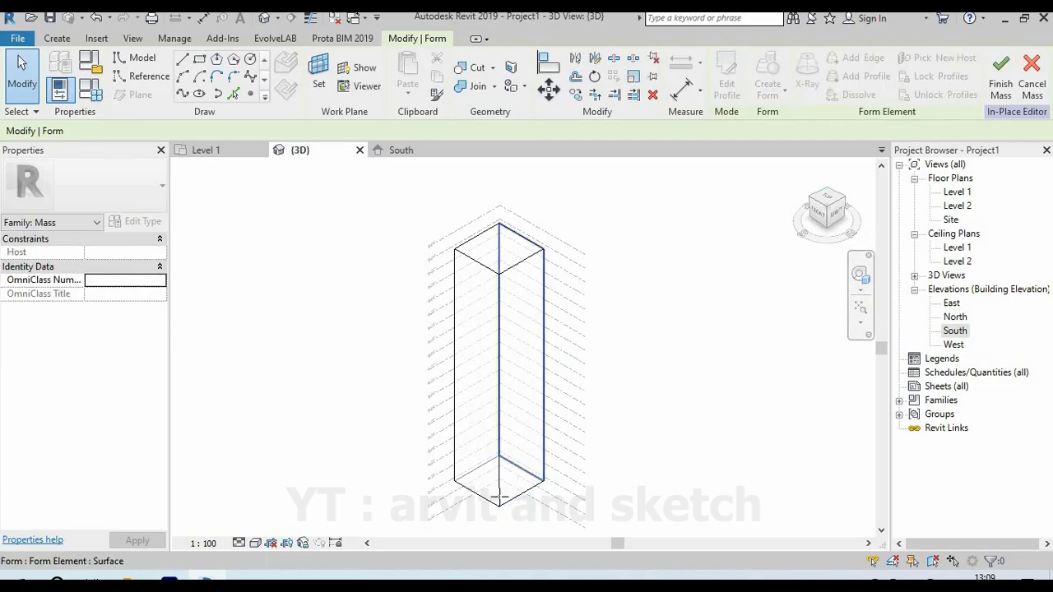
pyautogui.scroll(3, 499, 485)
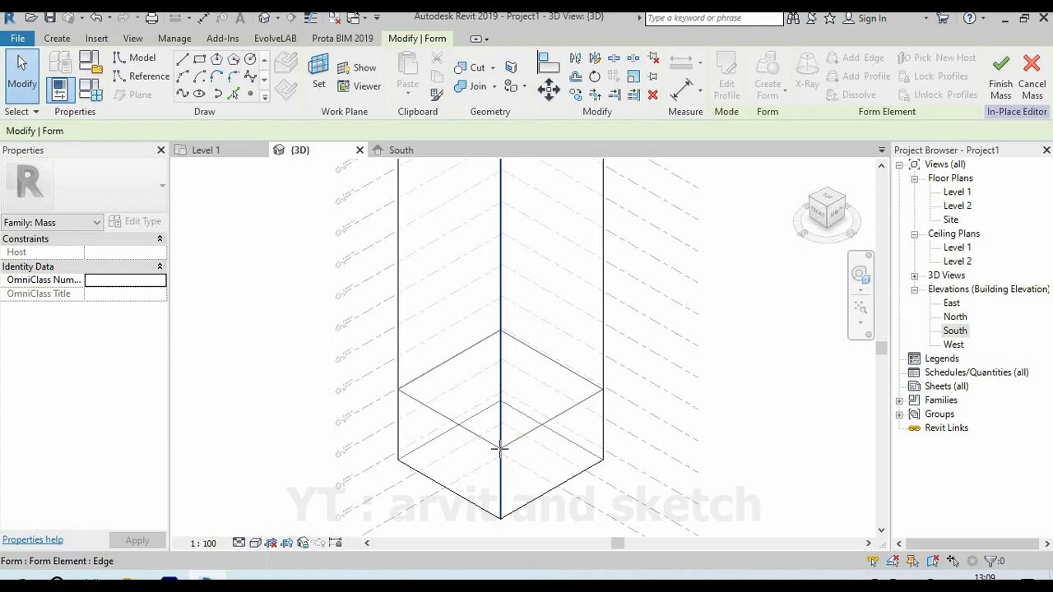
pyautogui.click(500, 449)
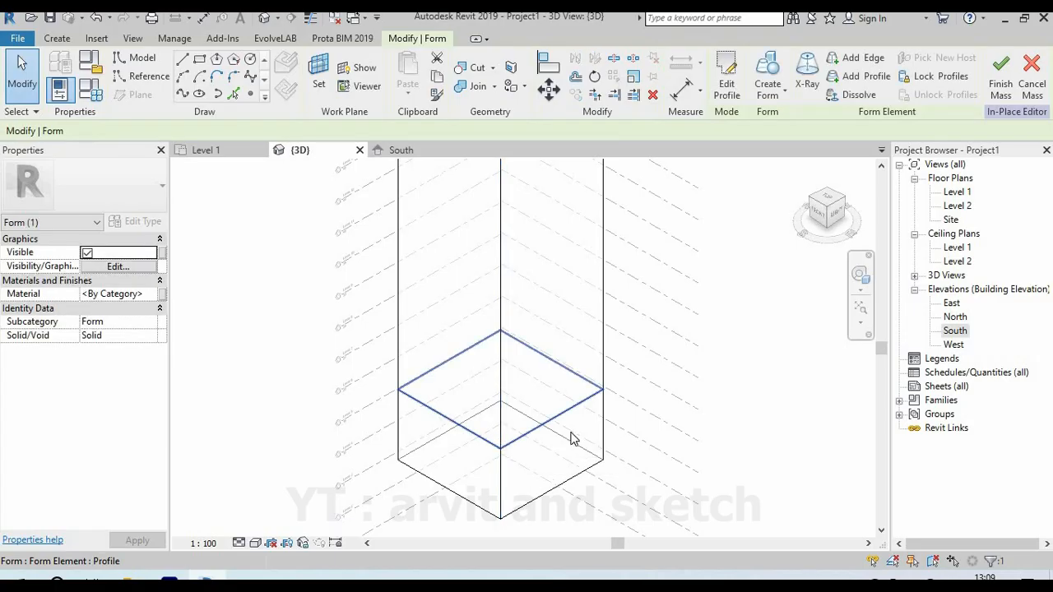
# - Add two more profiles to the form, about one third and two thirds of the way up
pyautogui.click(866, 78)
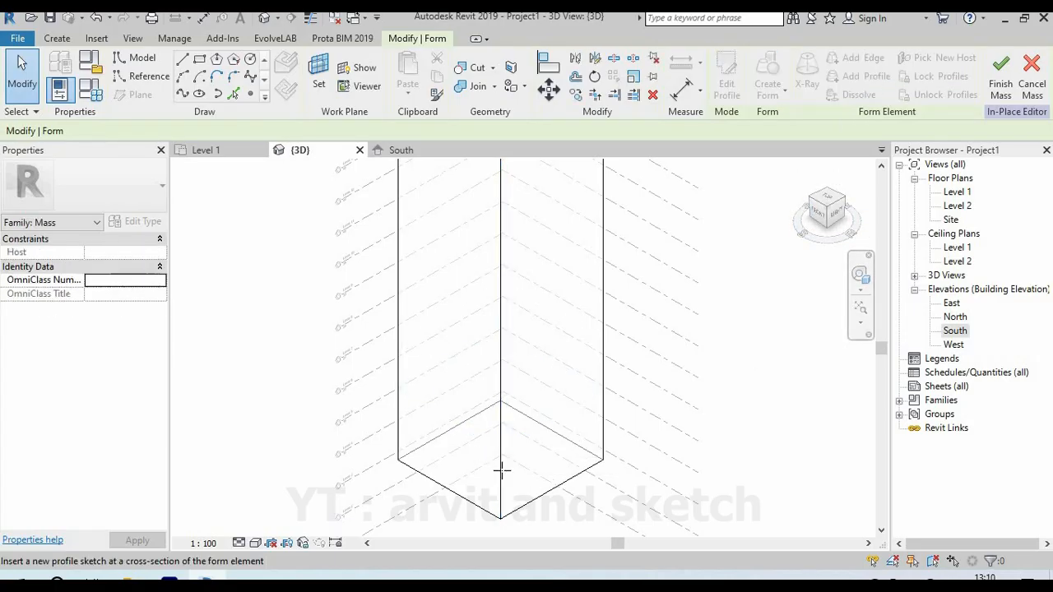
pyautogui.scroll(-5, 500, 467)
pyautogui.moveTo(516, 408); pyautogui.dragTo(520, 428, button='middle')
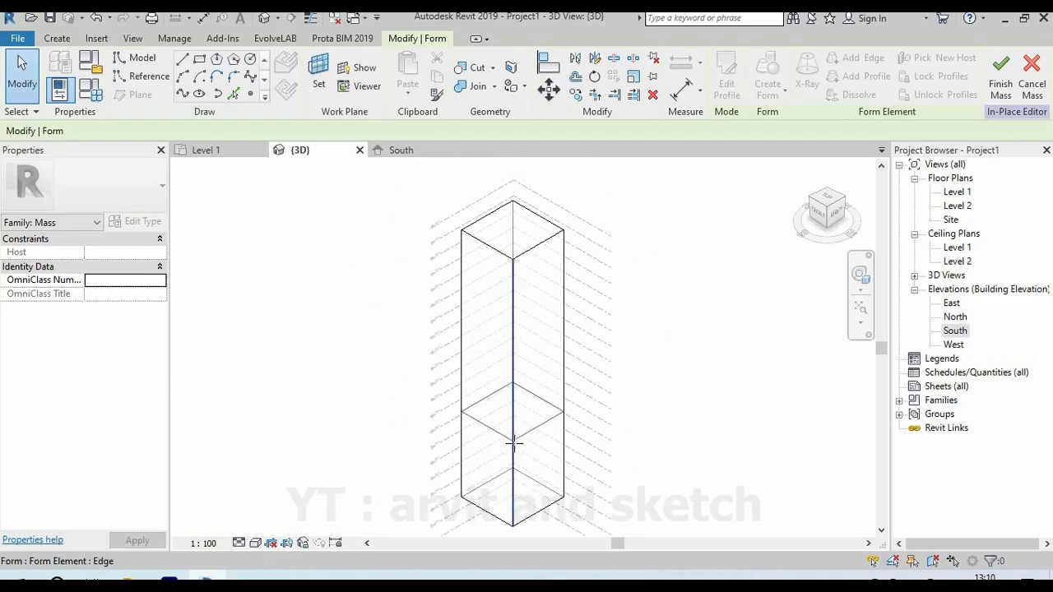
pyautogui.scroll(2, 511, 395)
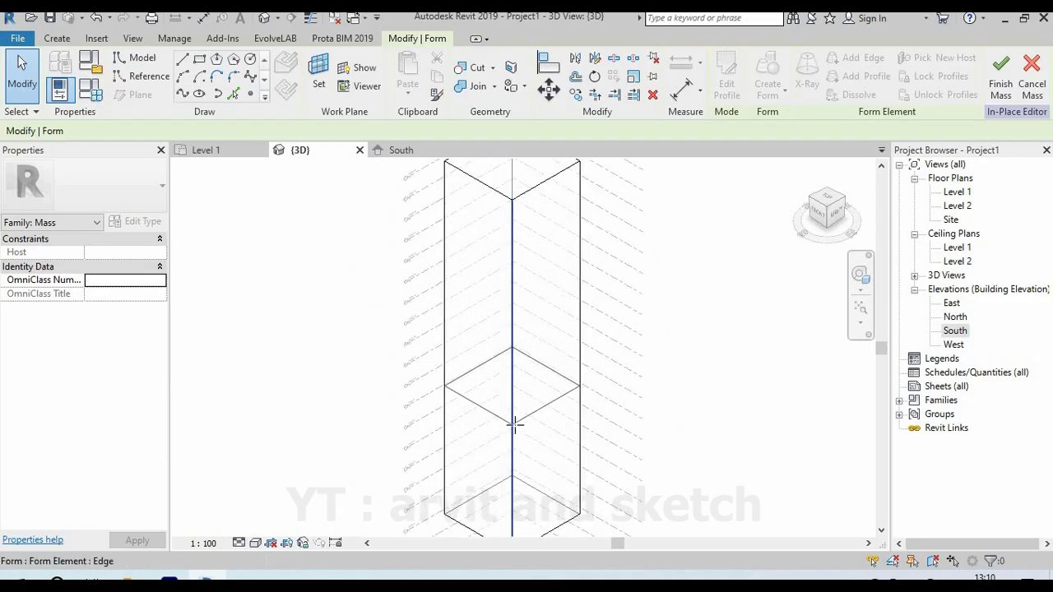
pyautogui.click(514, 424)
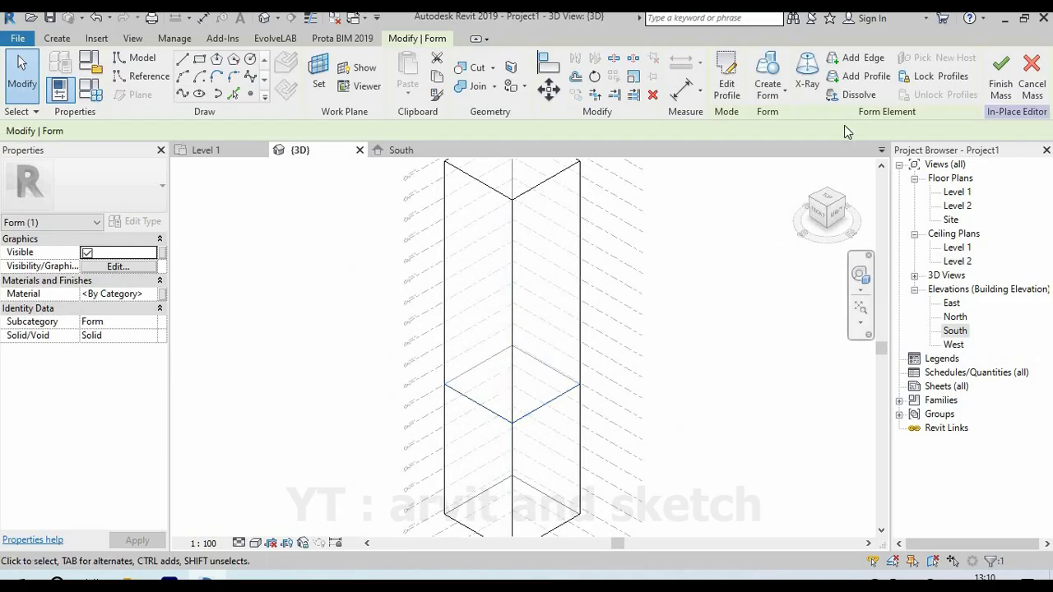
pyautogui.click(852, 77)
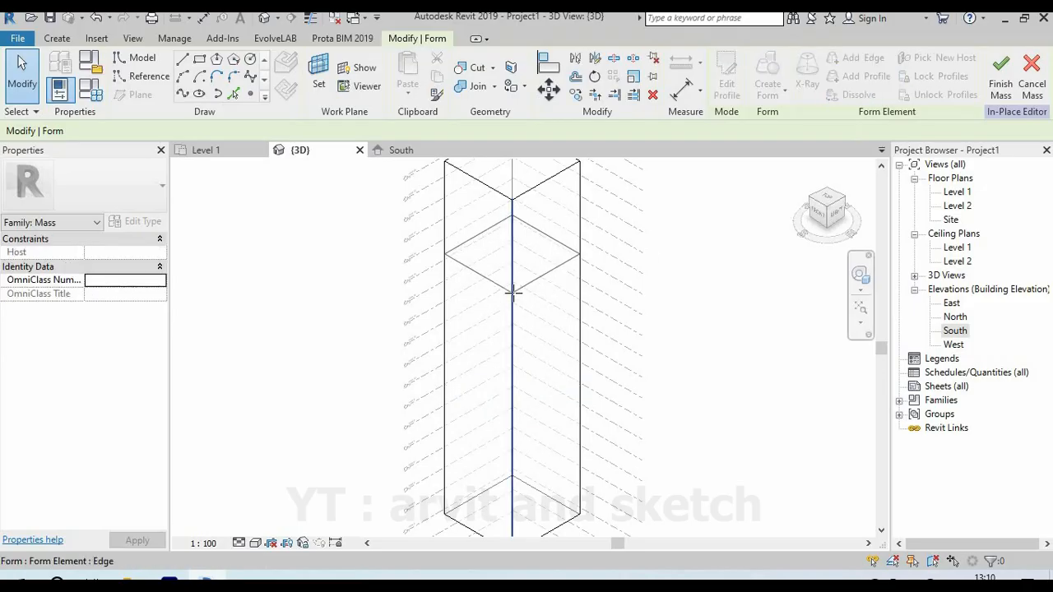
pyautogui.click(511, 318)
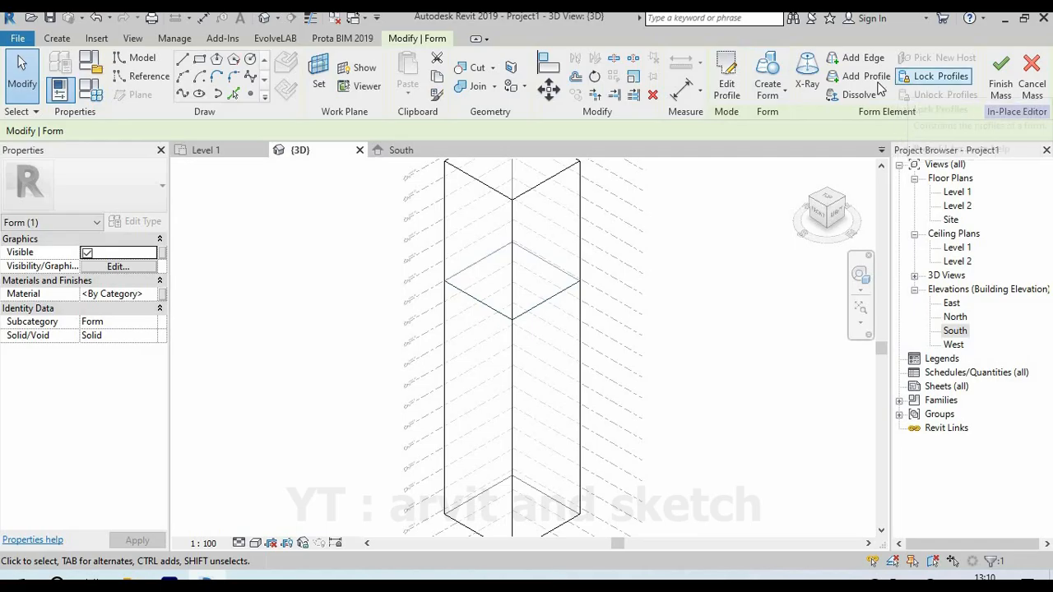
# - Add a fourth profile just below the top of the form and finish the mass
pyautogui.click(848, 76)
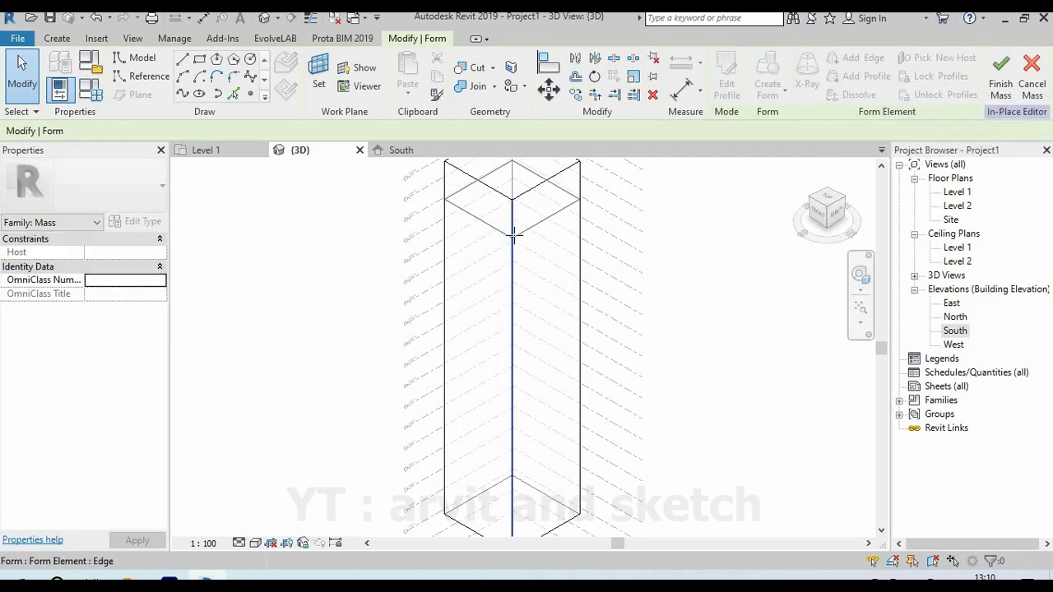
pyautogui.click(513, 235)
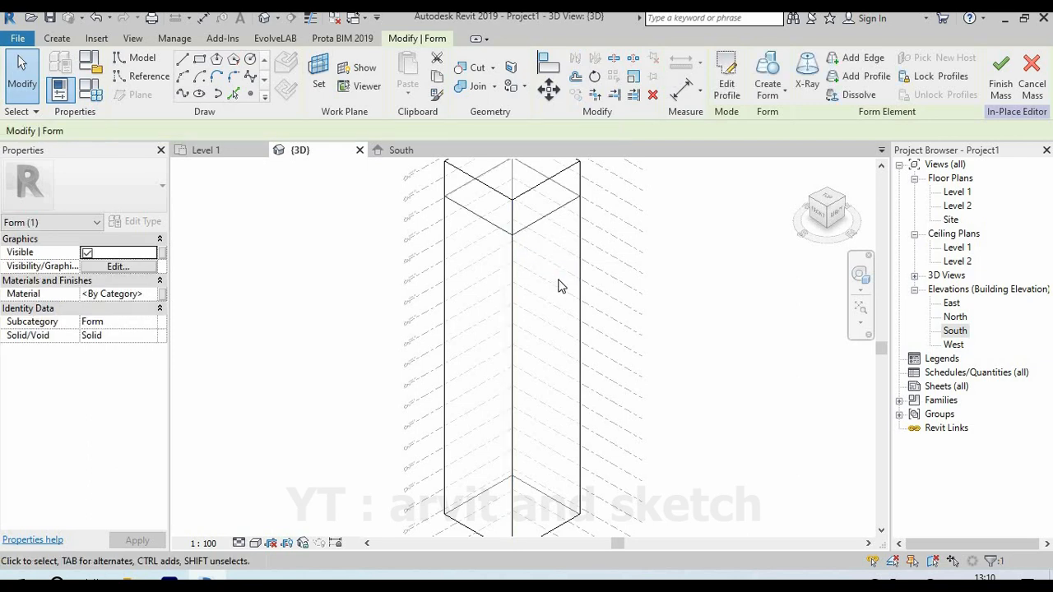
pyautogui.scroll(-2, 559, 290)
pyautogui.moveTo(702, 301); pyautogui.dragTo(582, 352, button='middle')
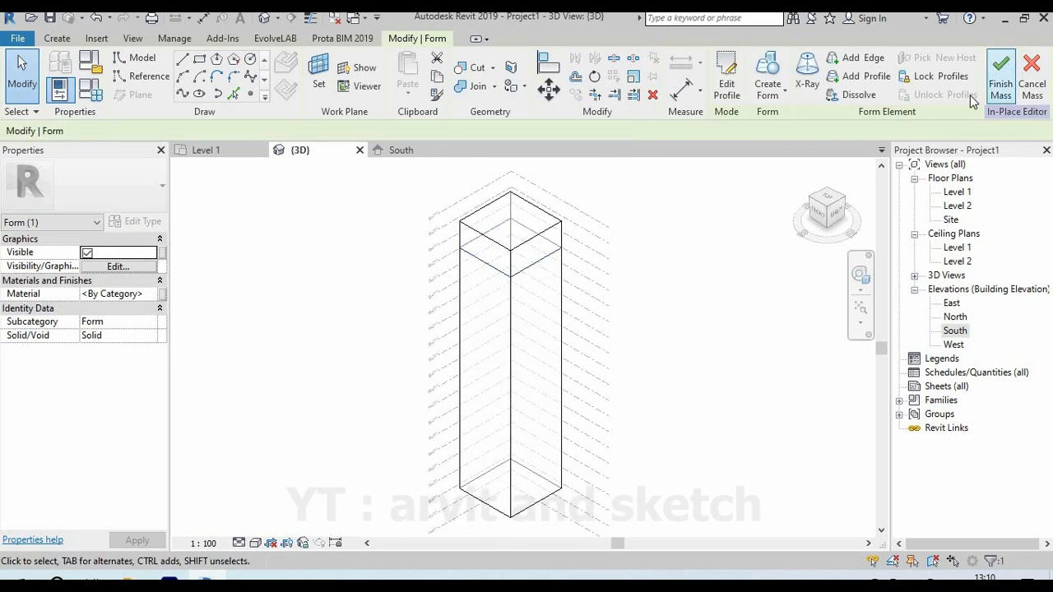
pyautogui.click(1001, 78)
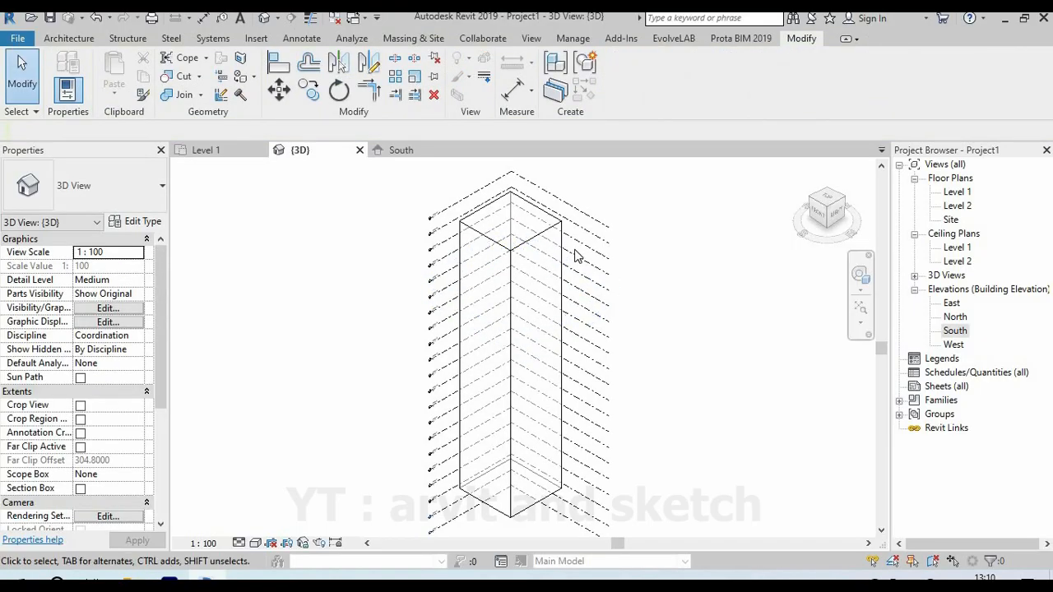
# - Open the tower mass for in-place editing and rotate its lowest intermediate profile clockwise about its centre
pyautogui.click(530, 504)
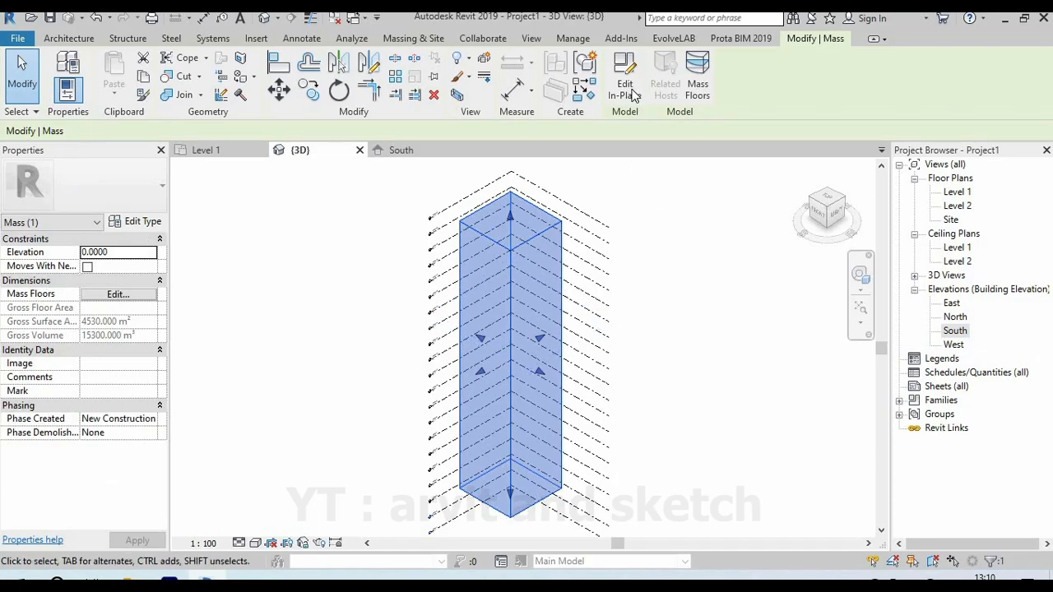
pyautogui.click(638, 115)
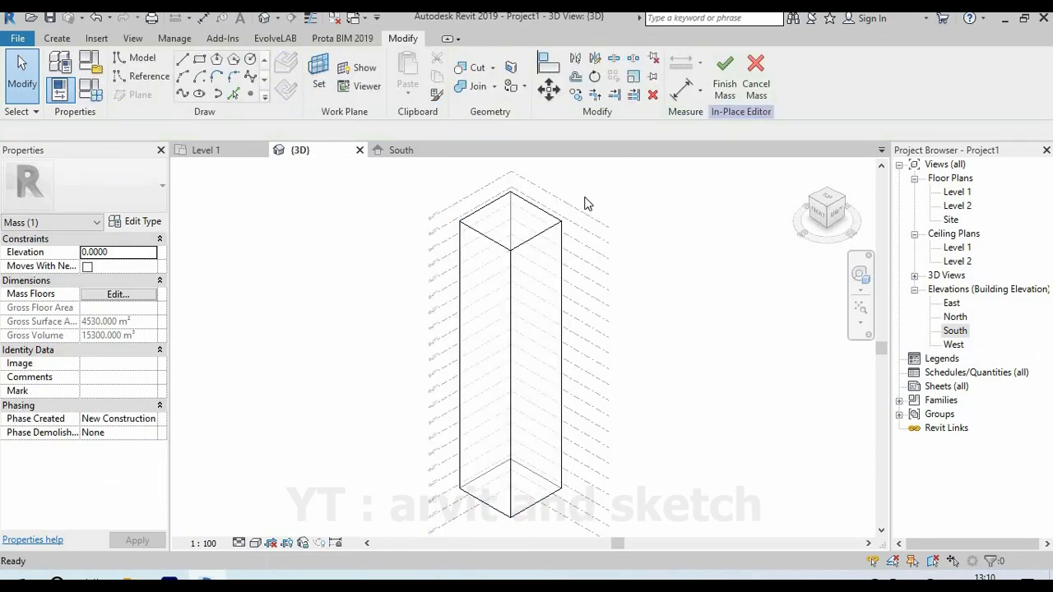
pyautogui.keyDown('shift'); pyautogui.moveTo(515, 259); pyautogui.dragTo(538, 263, button='middle'); pyautogui.keyUp('shift')
pyautogui.scroll(5, 526, 492)
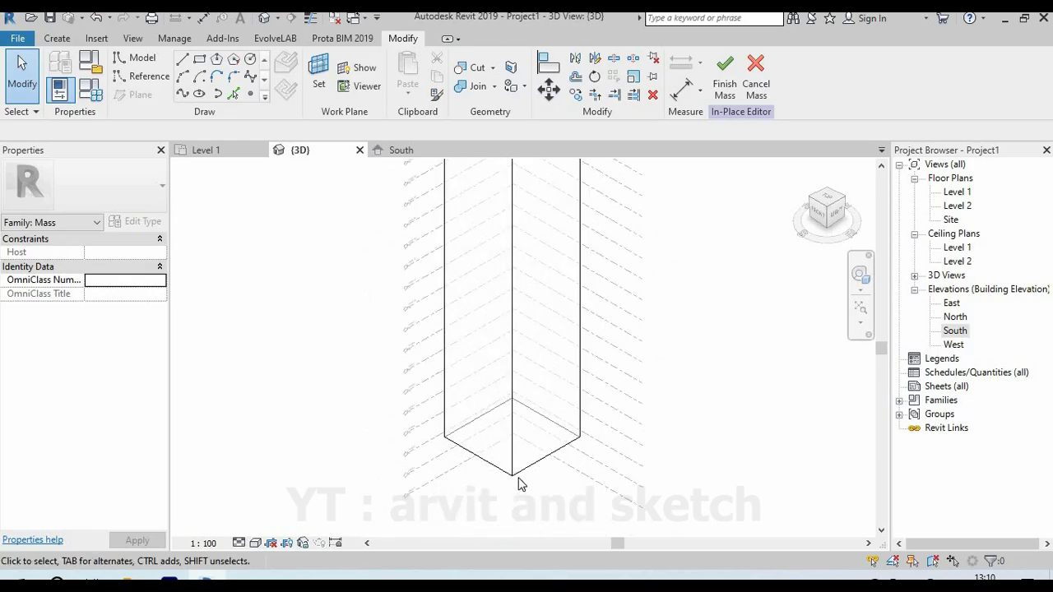
pyautogui.click(535, 396)
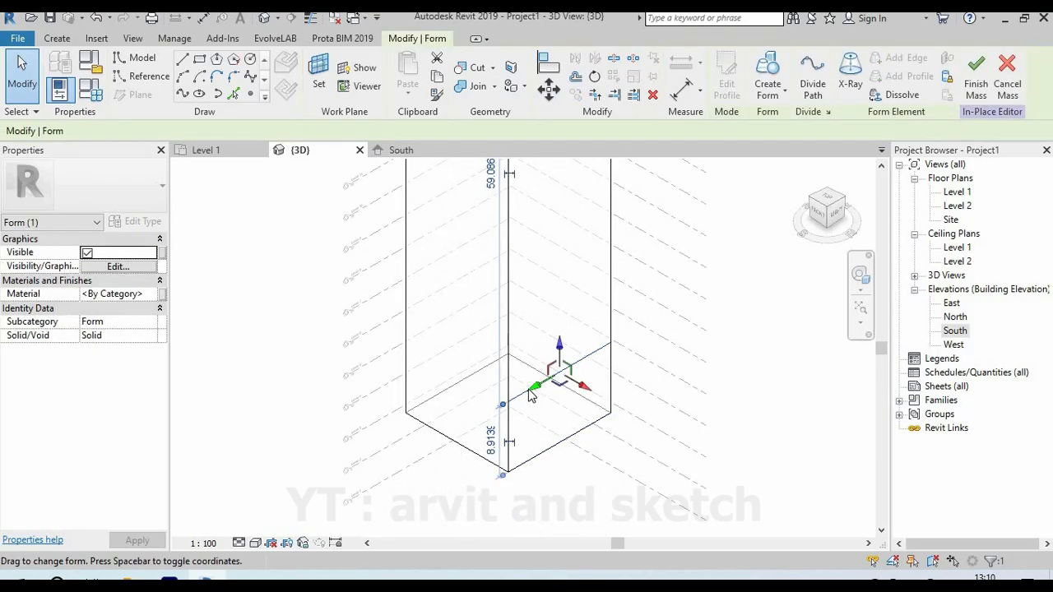
pyautogui.click(457, 315)
pyautogui.keyDown('ctrl'); pyautogui.click(549, 310); pyautogui.keyUp('ctrl')
pyautogui.keyDown('ctrl'); pyautogui.click(545, 307); pyautogui.keyUp('ctrl')
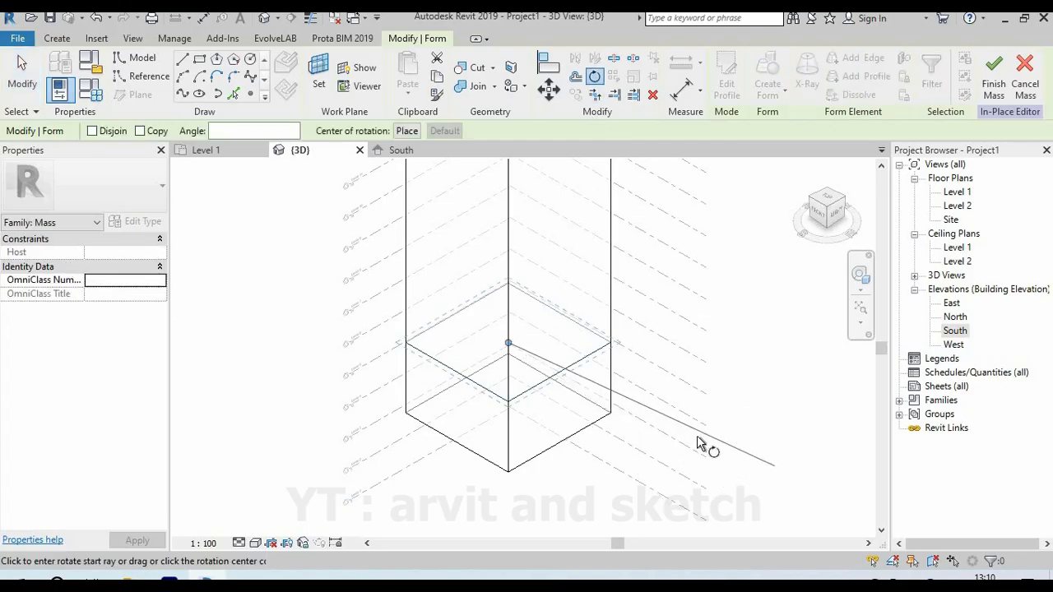
pyautogui.moveTo(729, 463); pyautogui.dragTo(696, 401, button='middle')
pyautogui.click(741, 433)
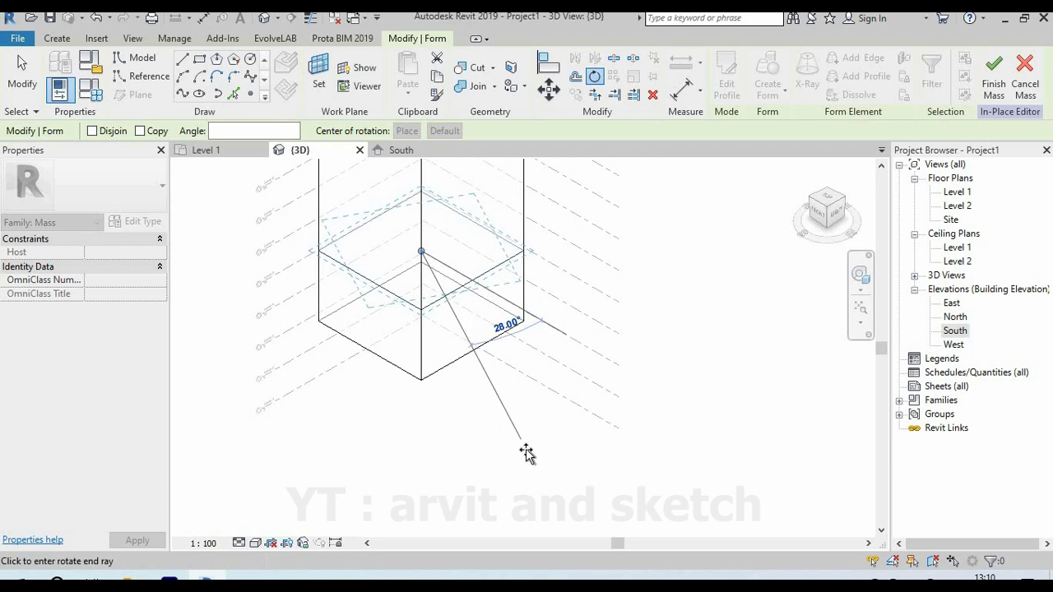
pyautogui.press('Return')
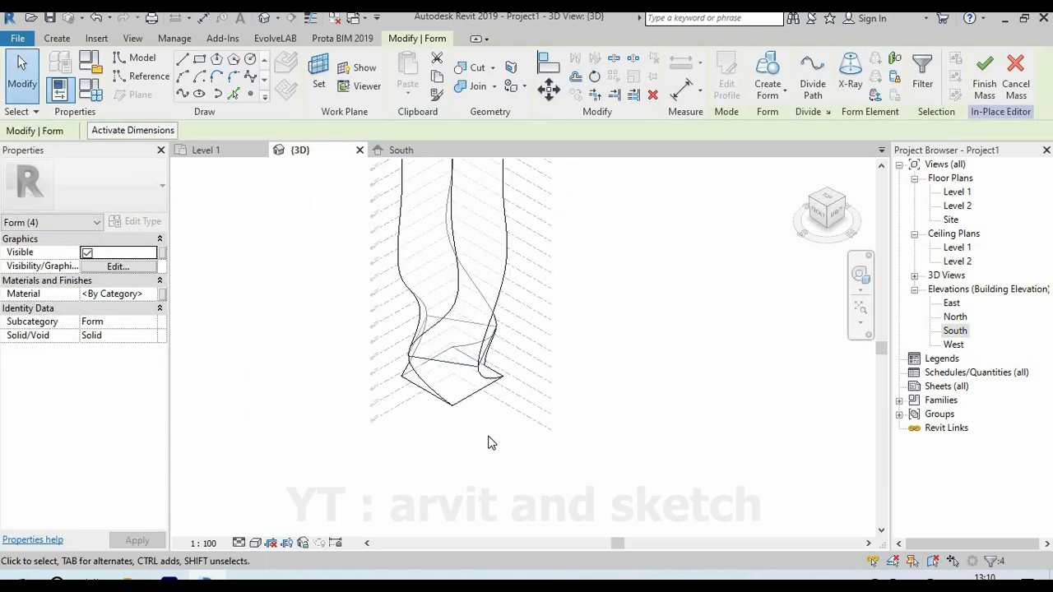
# - Try to rotate the second intermediate profile from the base 30 degrees counterclockwise about its centre
pyautogui.scroll(2, 515, 364)
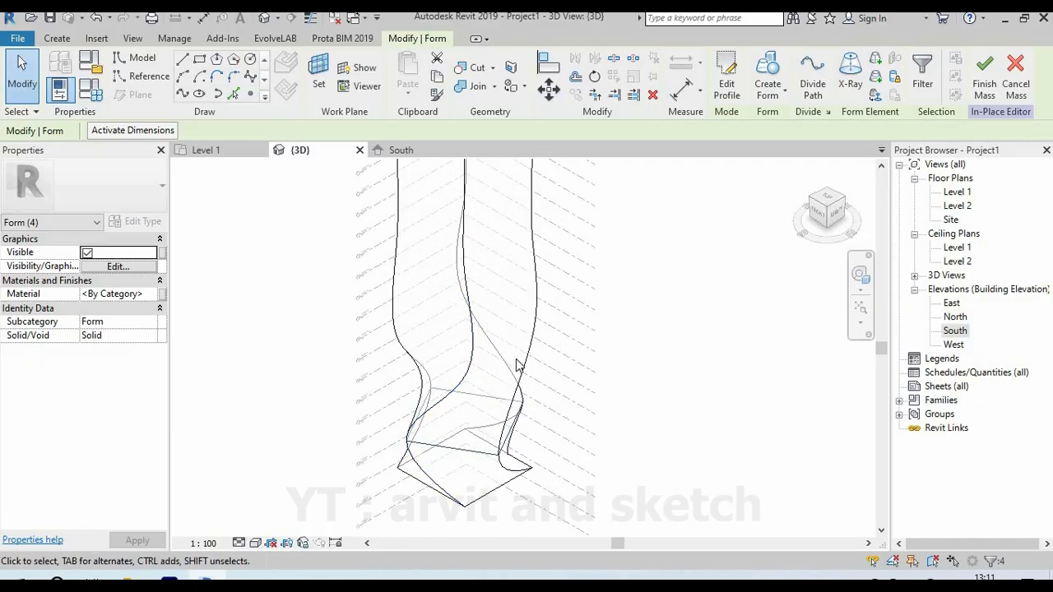
pyautogui.click(518, 354)
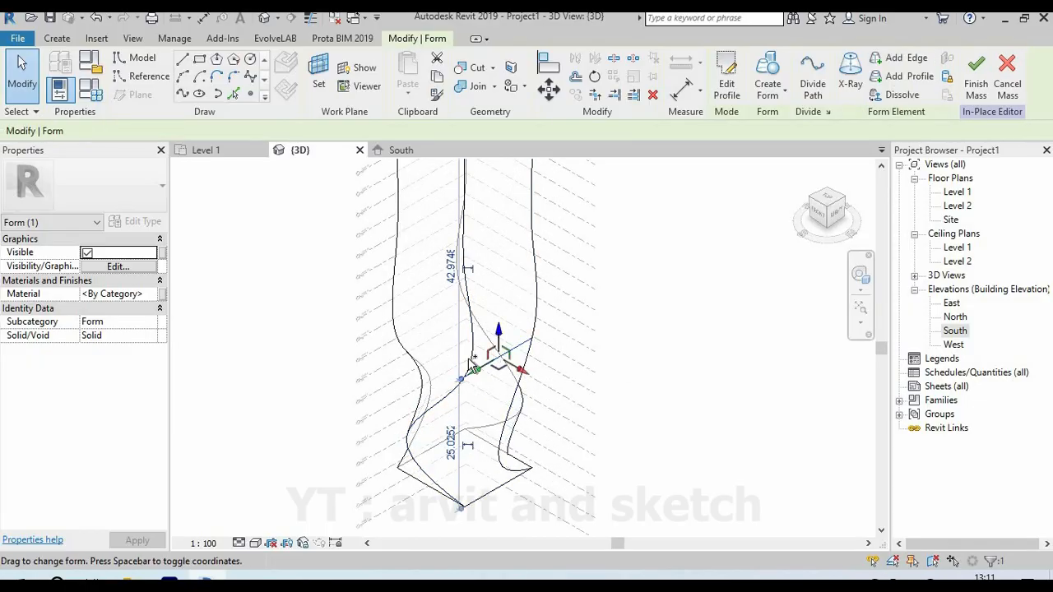
pyautogui.click(448, 307)
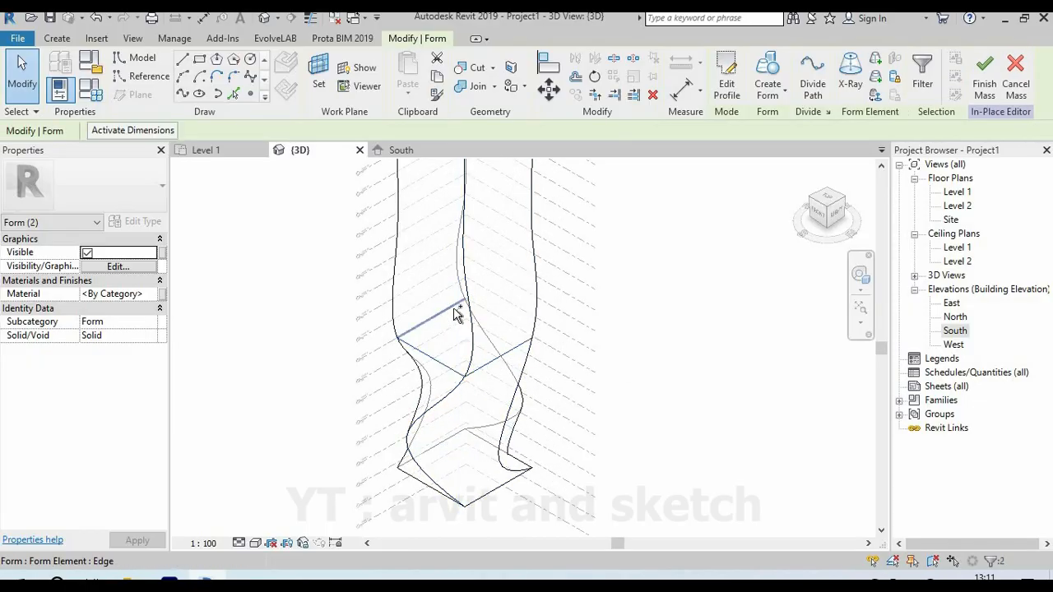
pyautogui.keyDown('ctrl'); pyautogui.click(498, 315); pyautogui.keyUp('ctrl')
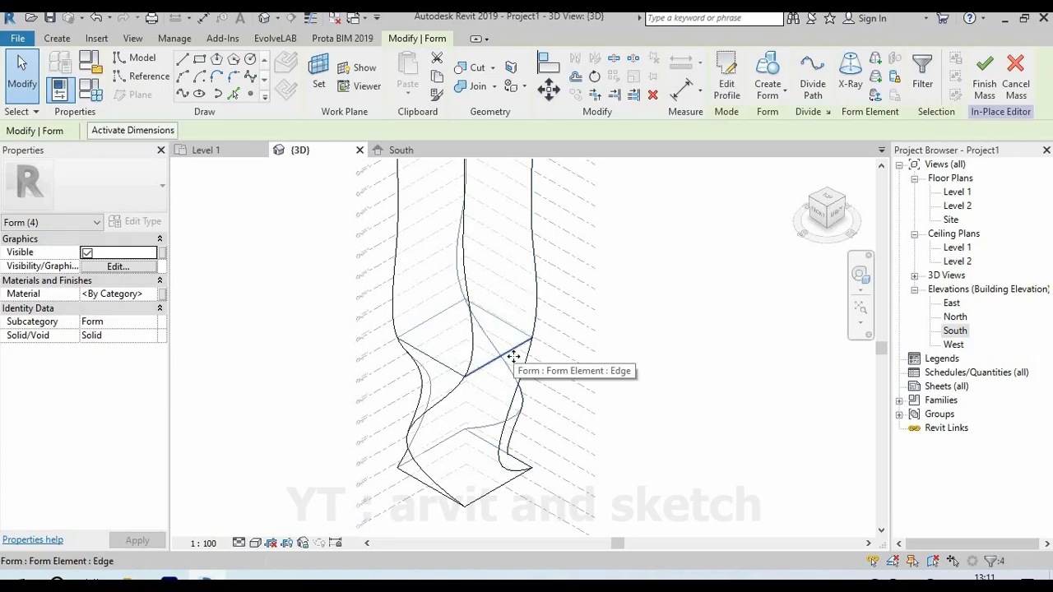
pyautogui.click(595, 76)
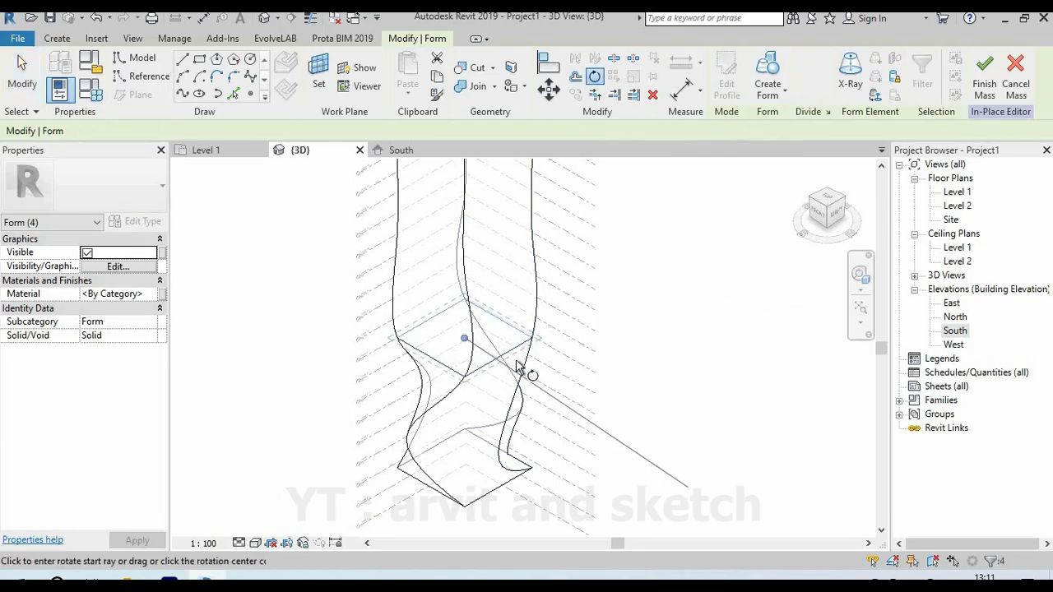
pyautogui.click(677, 453)
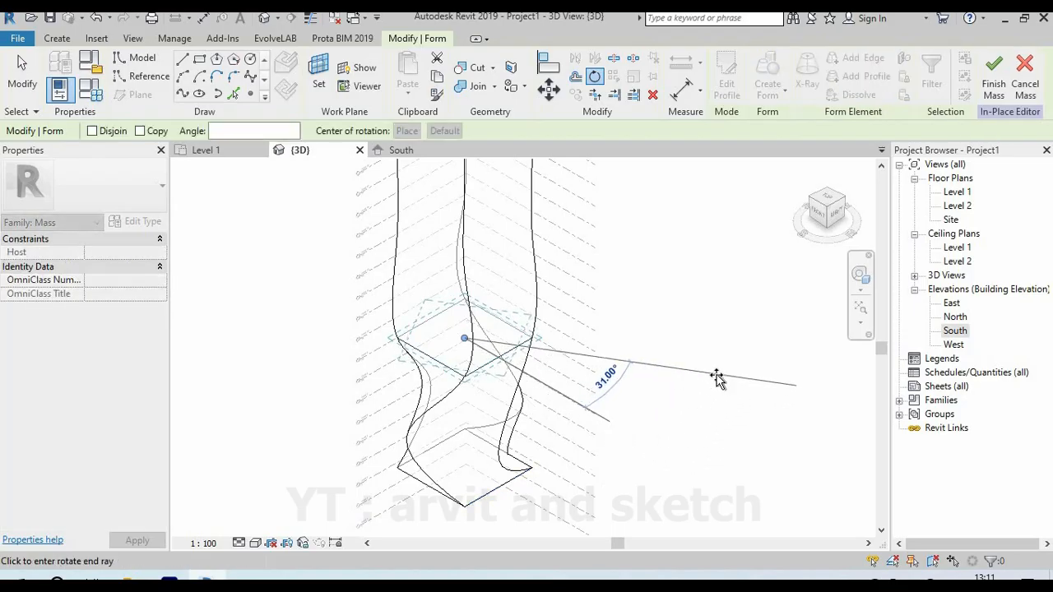
pyautogui.write('30')
pyautogui.press('Return')
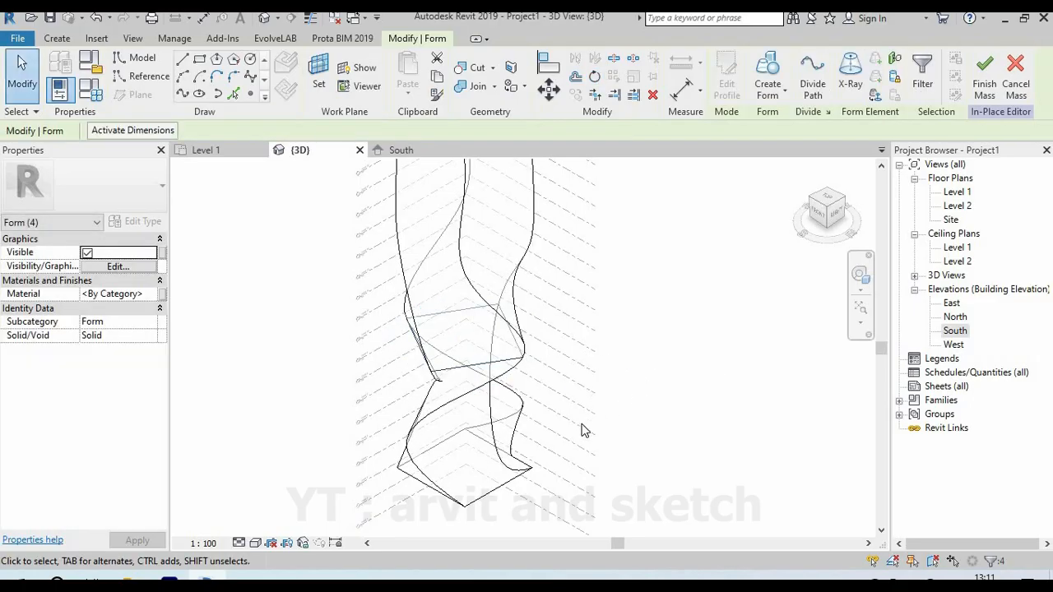
# - Undo the 30-degree rotation of the second intermediate profile
pyautogui.keyDown('shift'); pyautogui.moveTo(508, 432); pyautogui.dragTo(460, 453, button='middle'); pyautogui.keyUp('shift')
pyautogui.scroll(5, 491, 423)
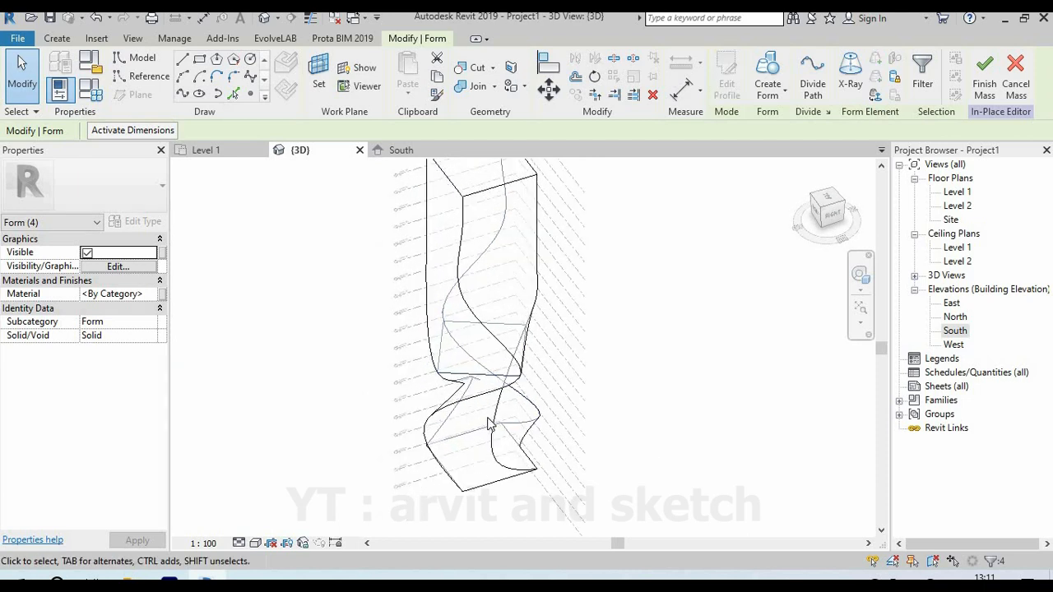
pyautogui.hotkey('ctrl', 'z')
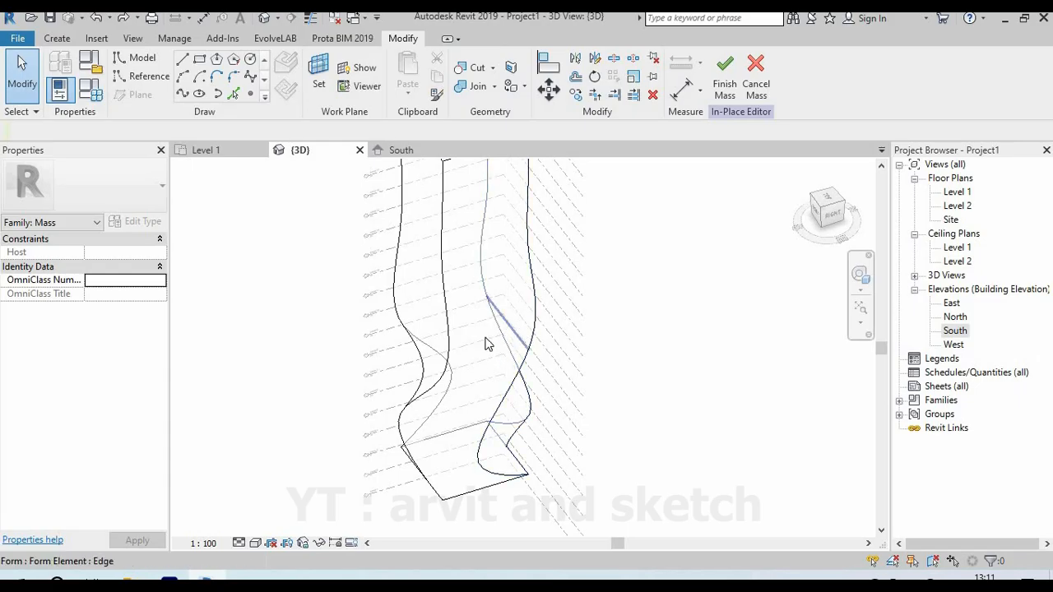
# - Rotate all four edges of the second intermediate profile 10 degrees counterclockwise about their centre
pyautogui.click(487, 374)
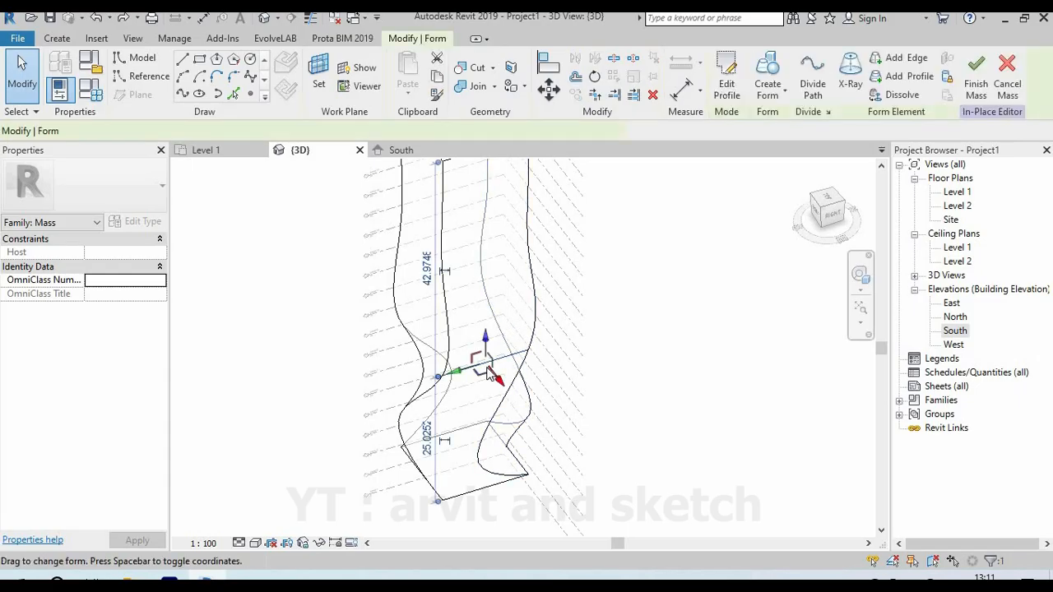
pyautogui.click(439, 352)
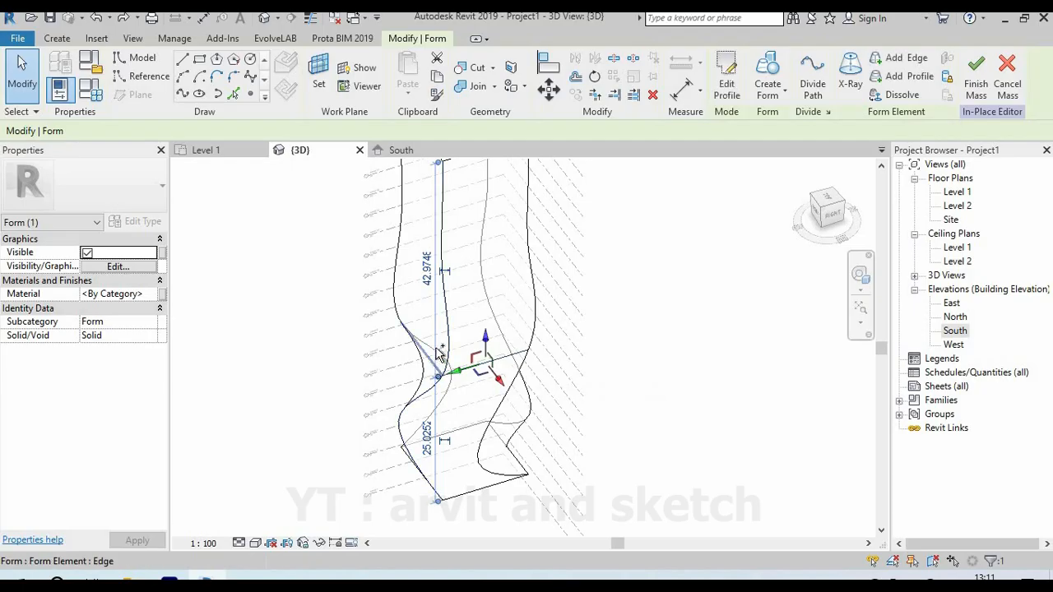
pyautogui.keyDown('ctrl'); pyautogui.click(467, 303); pyautogui.keyUp('ctrl')
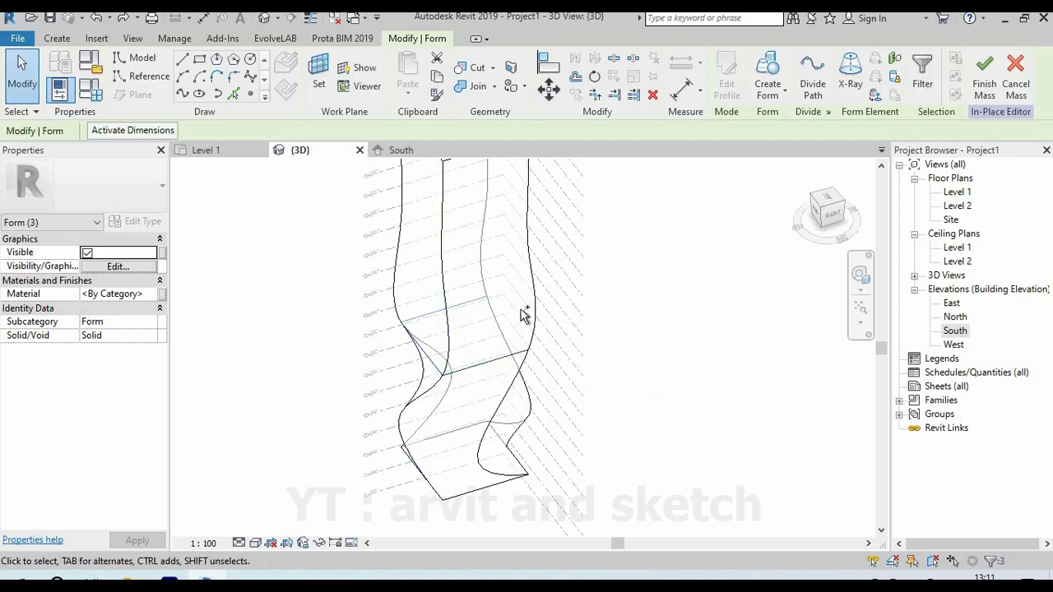
pyautogui.keyDown('ctrl'); pyautogui.click(542, 292); pyautogui.keyUp('ctrl')
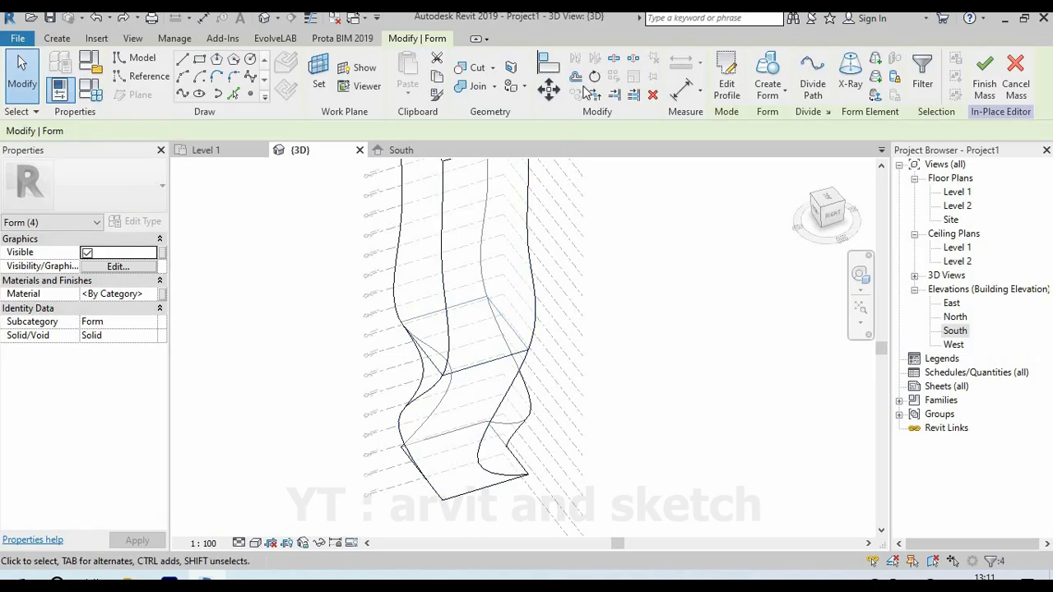
pyautogui.press('r')
pyautogui.press('o')
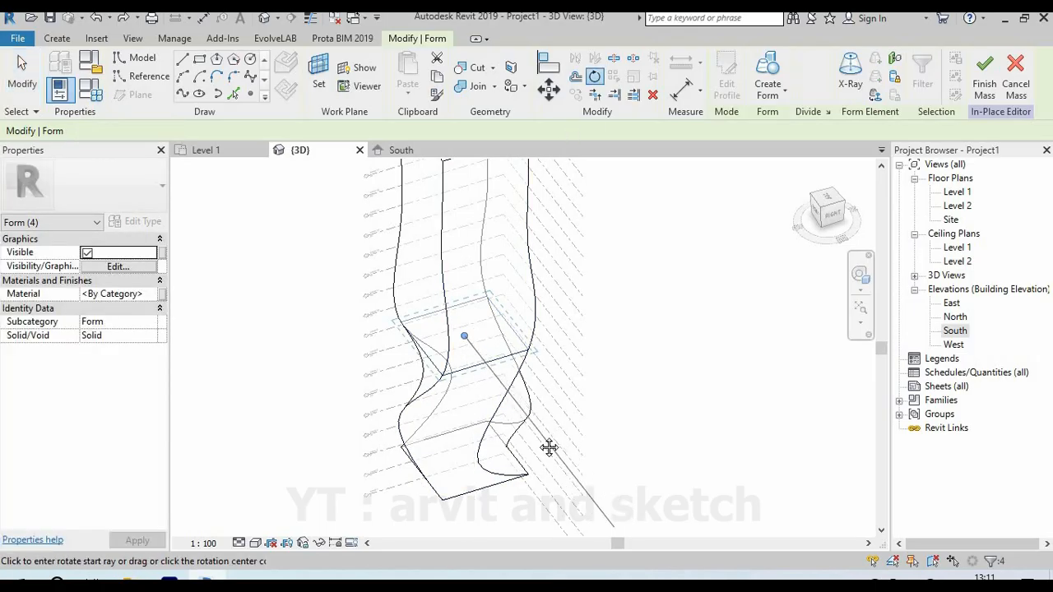
pyautogui.moveTo(549, 447); pyautogui.dragTo(556, 374, button='middle')
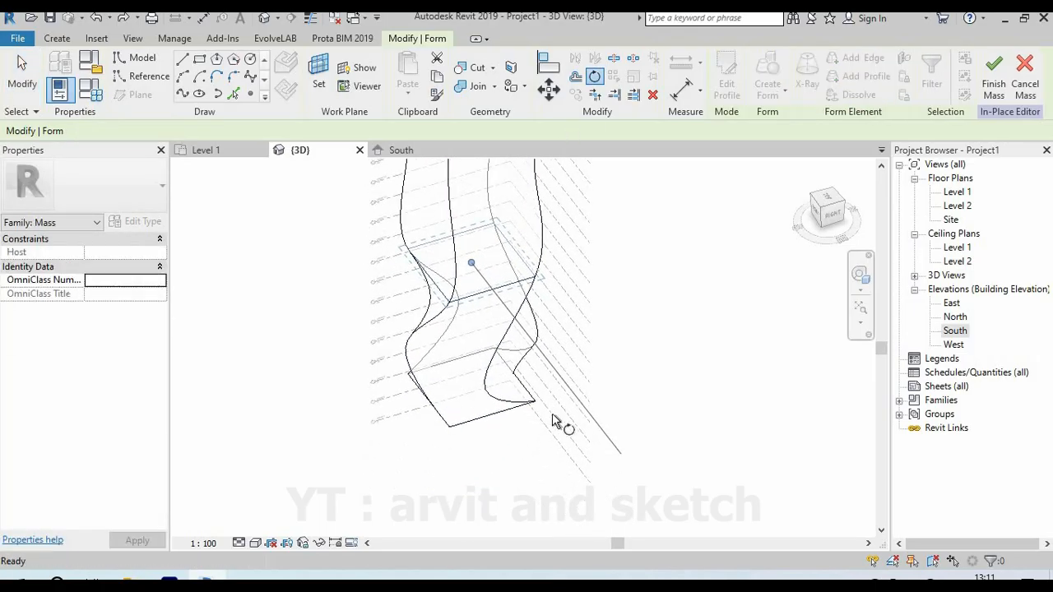
pyautogui.click(605, 445)
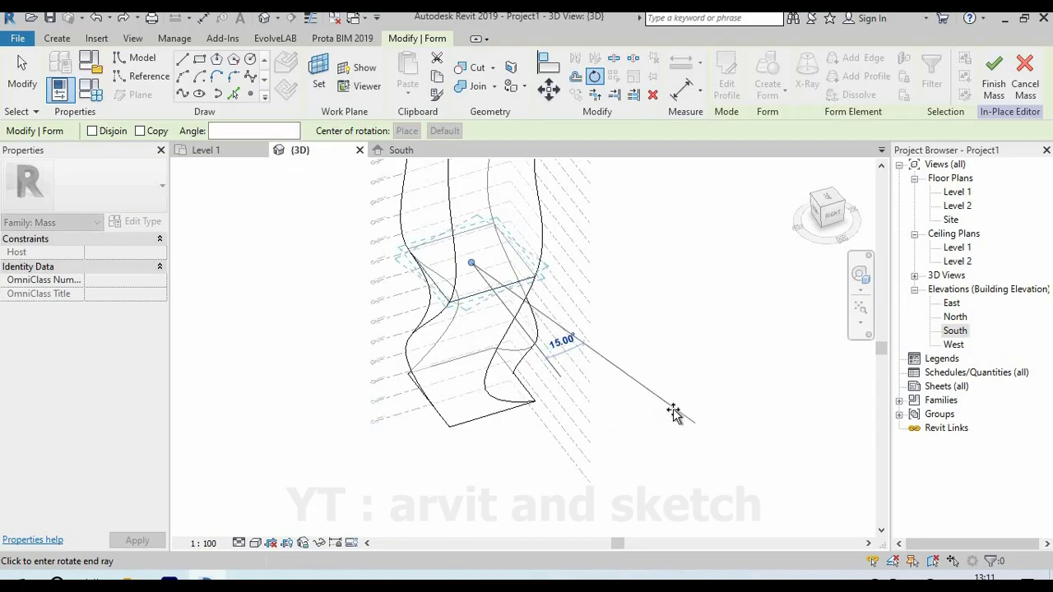
pyautogui.write('10')
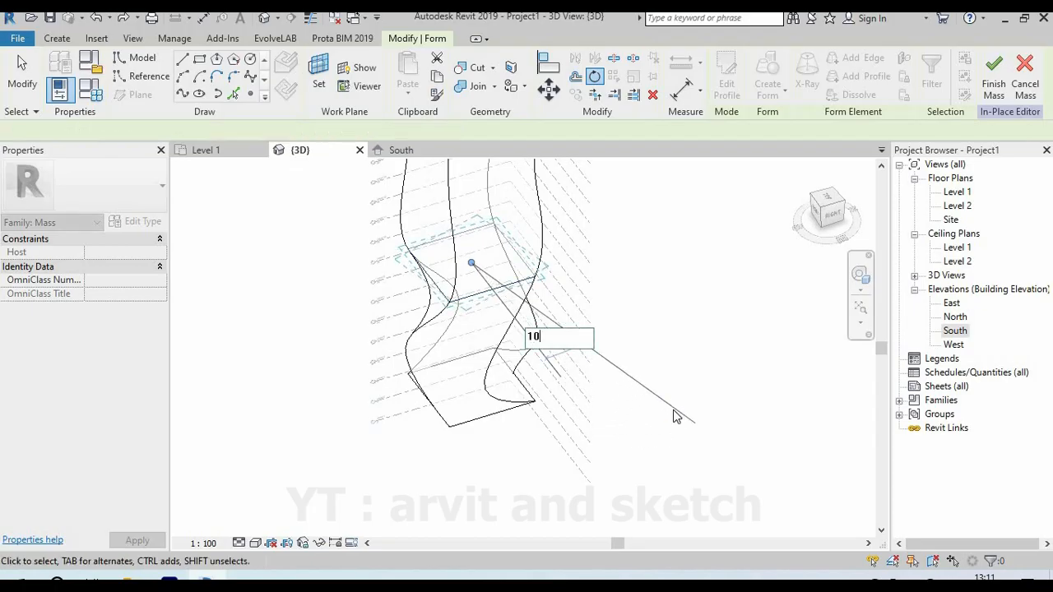
pyautogui.press('Return')
# - Rotate all four edges of the third intermediate profile 10 degrees clockwise about their centre
pyautogui.scroll(-4, 492, 473)
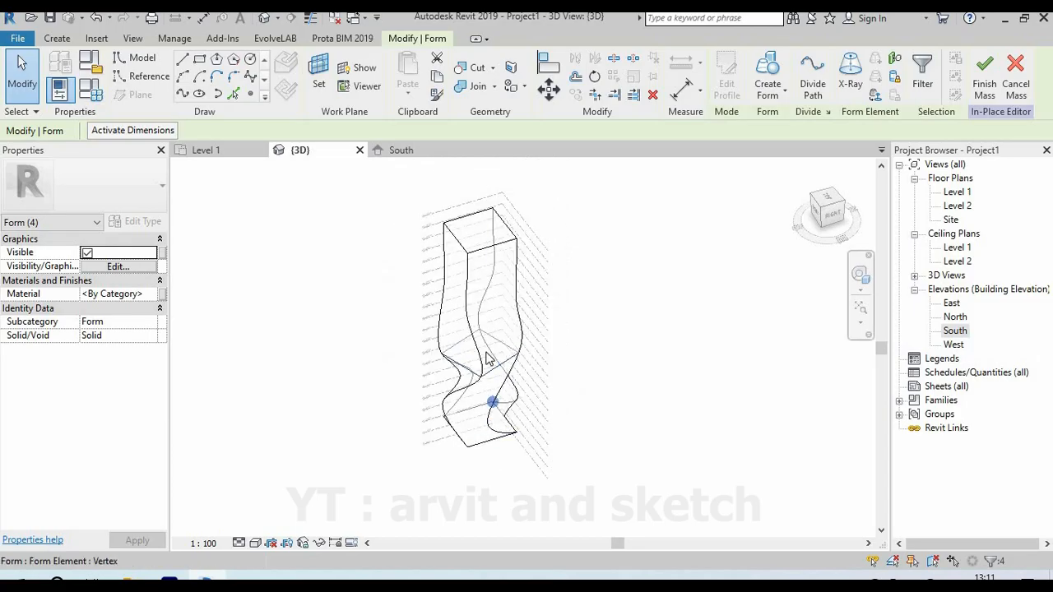
pyautogui.scroll(3, 492, 321)
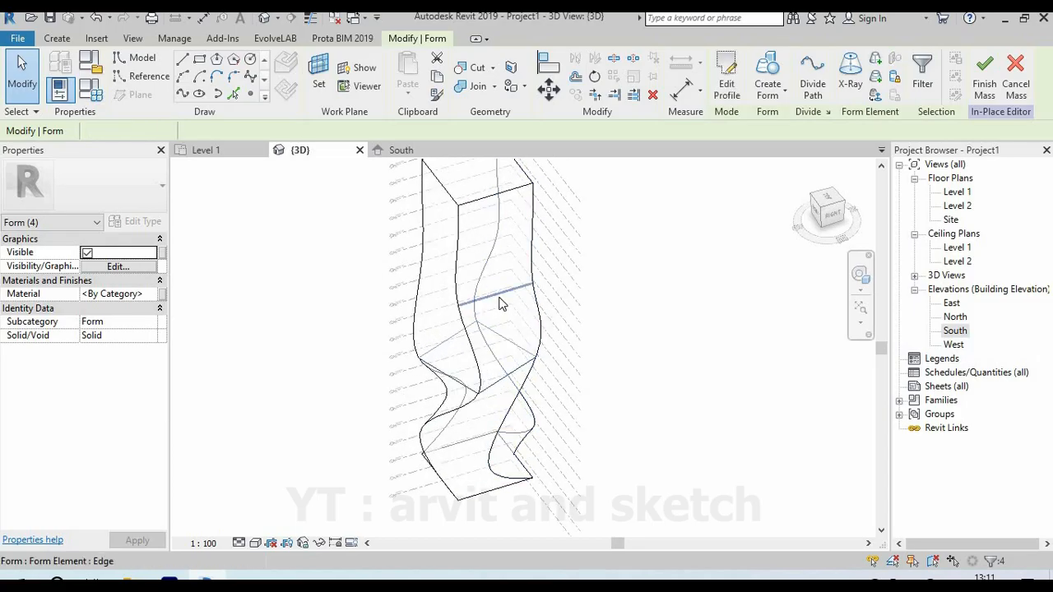
pyautogui.click(473, 302)
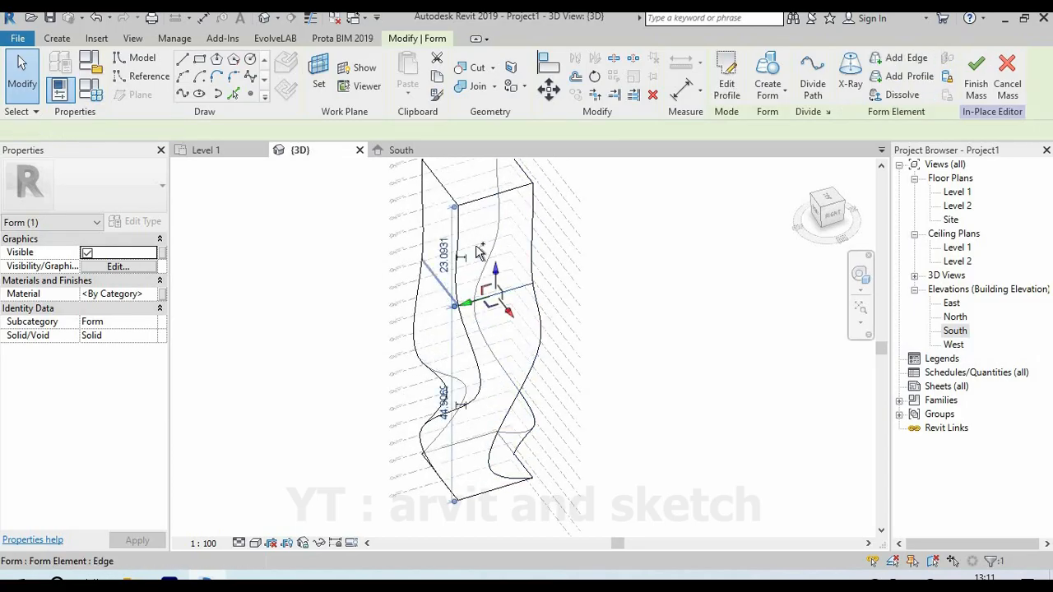
pyautogui.keyDown('ctrl'); pyautogui.click(443, 284); pyautogui.keyUp('ctrl')
pyautogui.keyDown('ctrl'); pyautogui.click(478, 244); pyautogui.keyUp('ctrl')
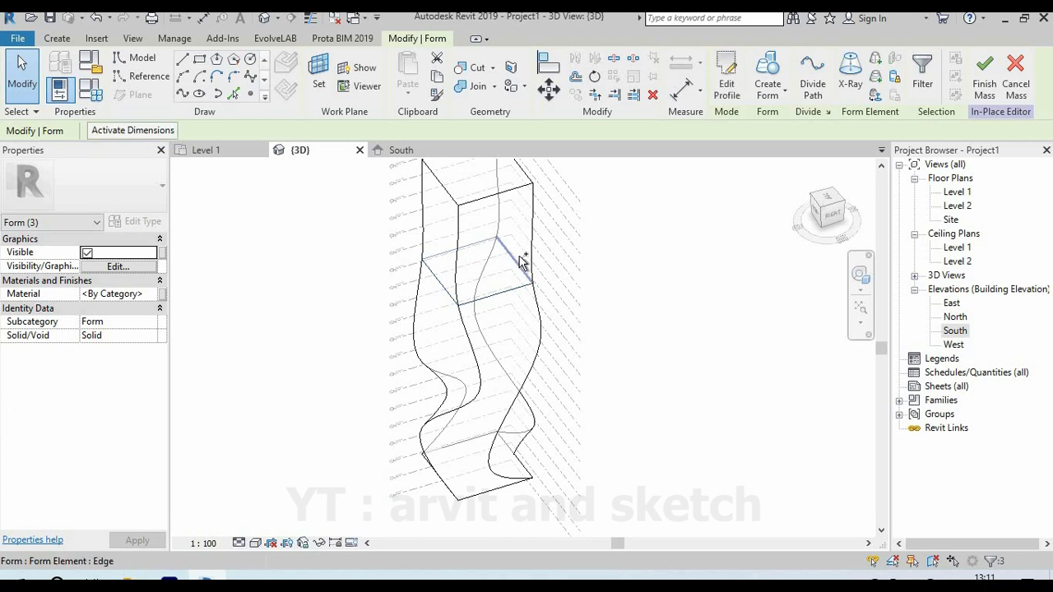
pyautogui.keyDown('ctrl'); pyautogui.click(519, 256); pyautogui.keyUp('ctrl')
pyautogui.click(594, 77)
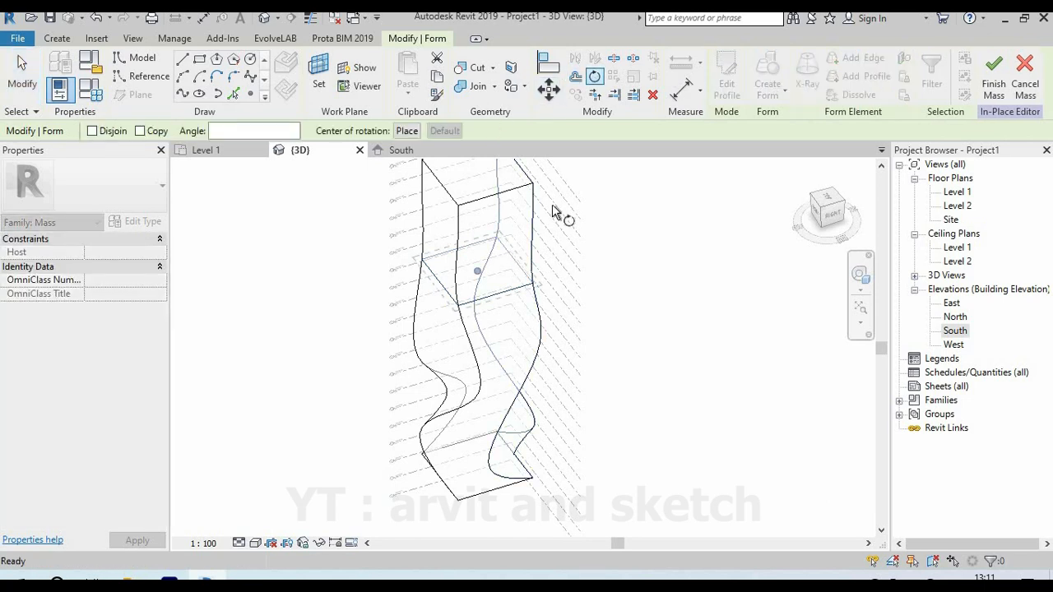
pyautogui.click(576, 394)
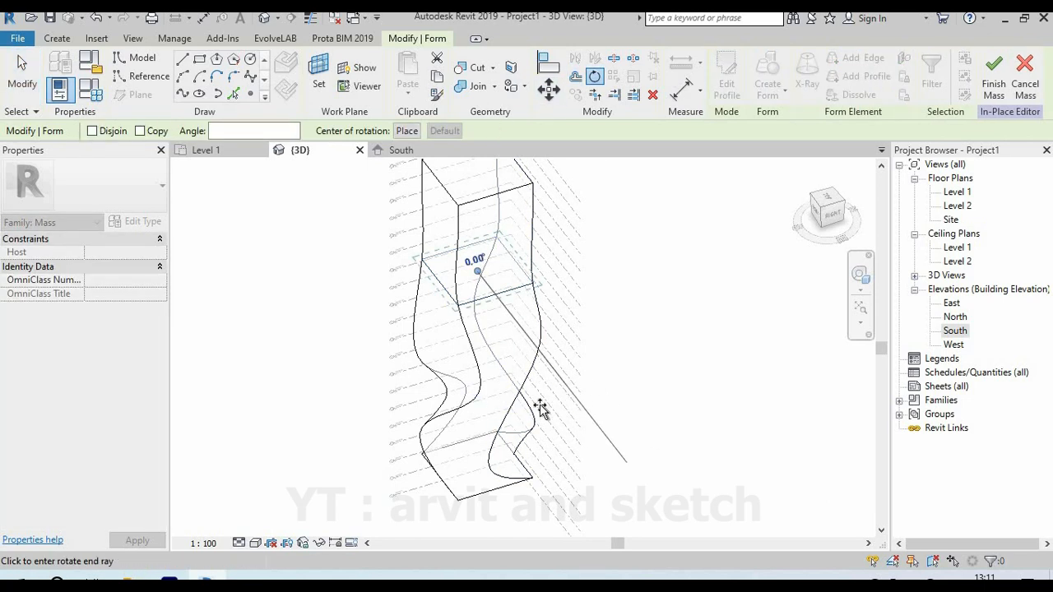
pyautogui.write('10')
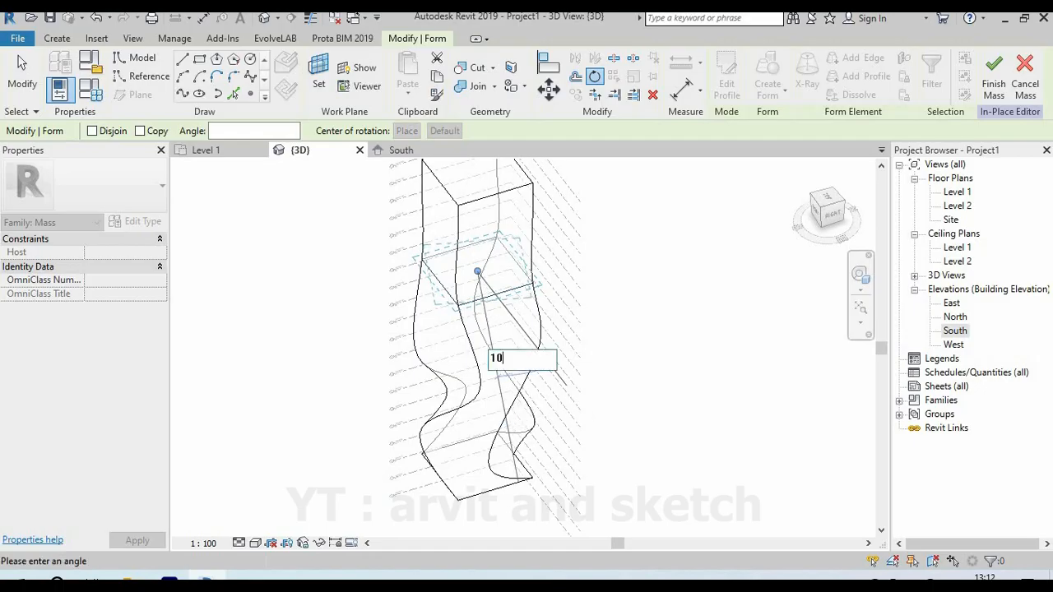
pyautogui.press('Return')
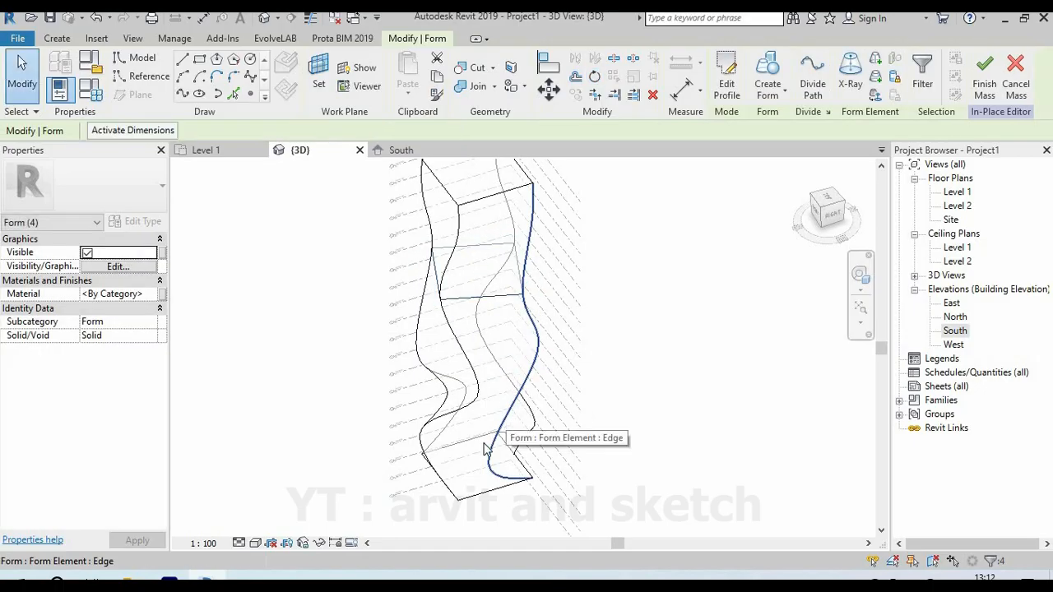
pyautogui.scroll(-2, 510, 371)
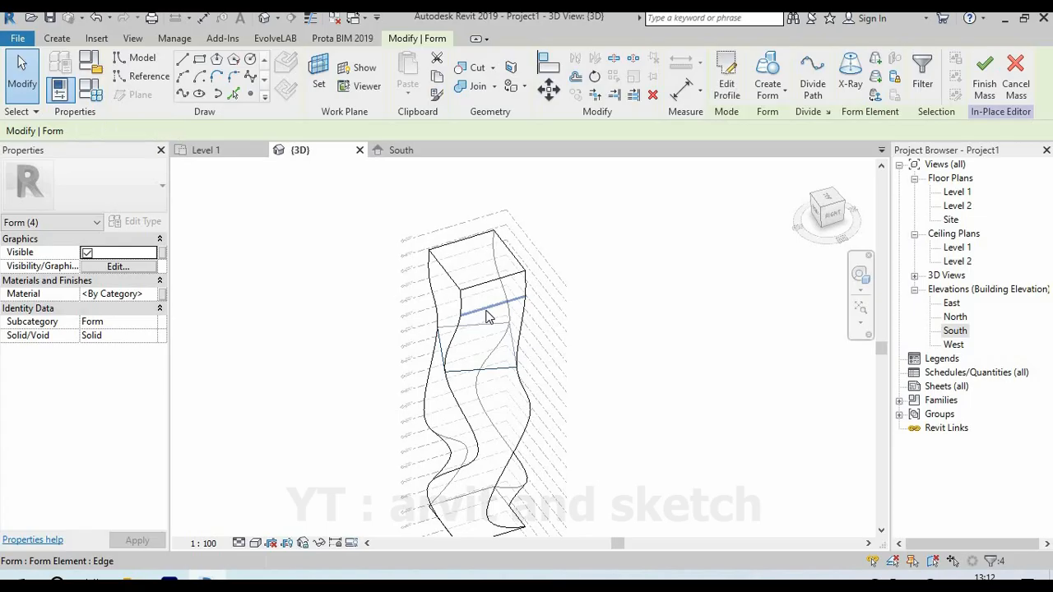
pyautogui.click(486, 318)
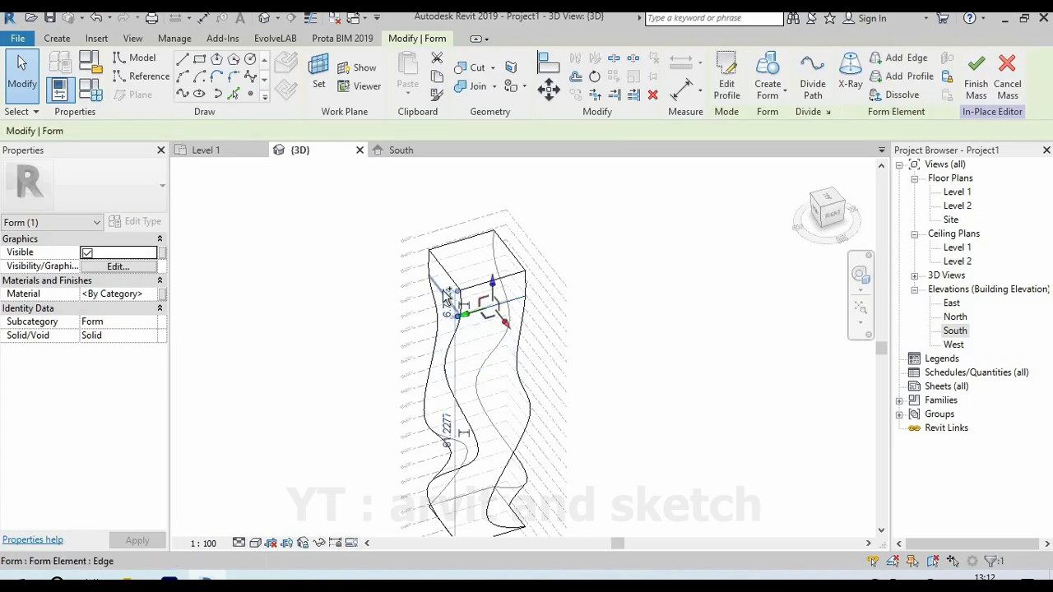
pyautogui.click(444, 304)
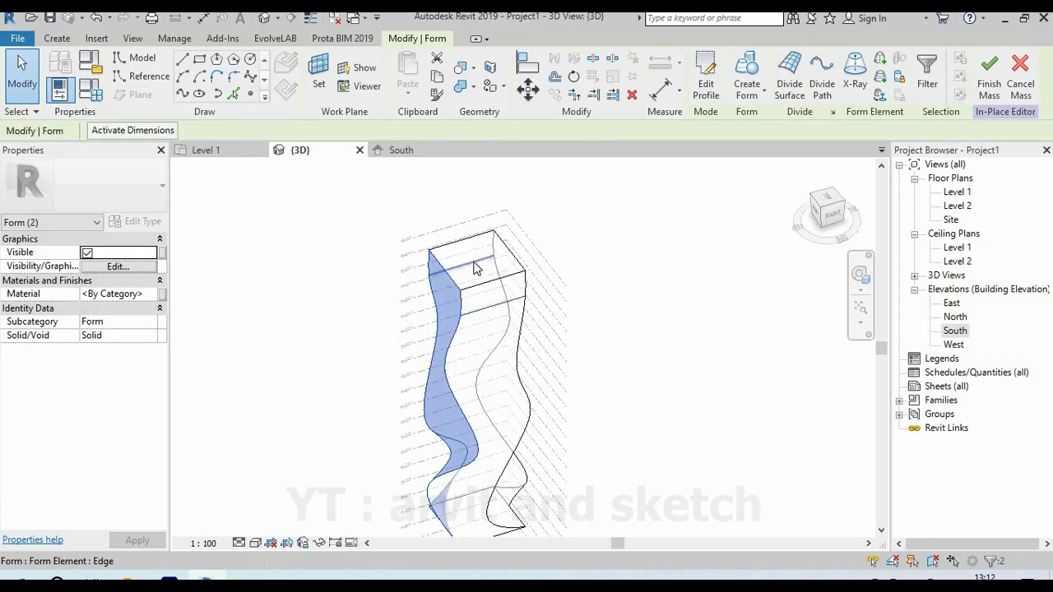
pyautogui.press('Escape')
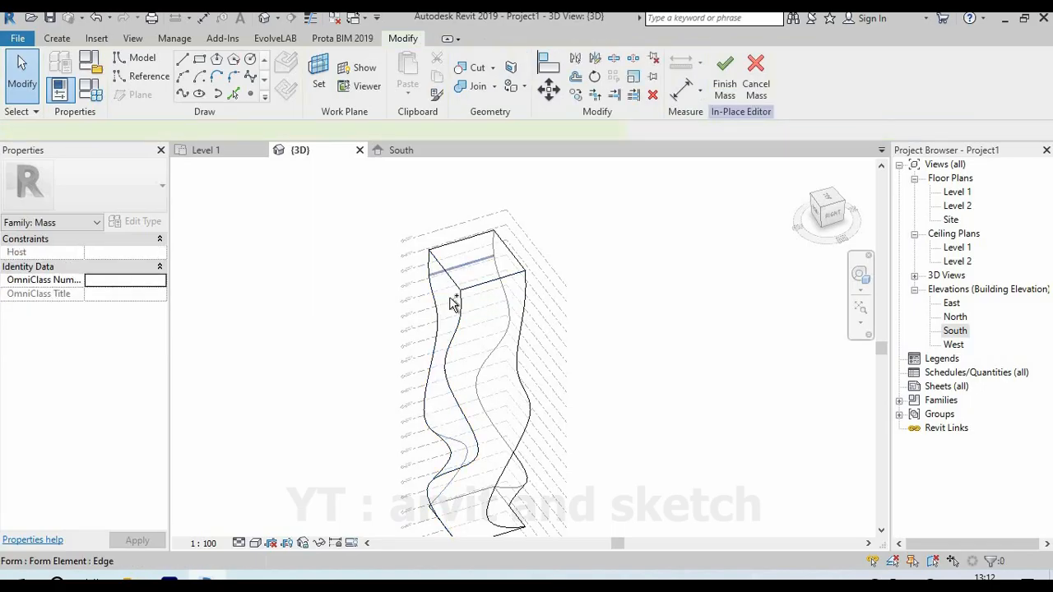
# - Rotate all four edges of the uppermost intermediate profile 10 degrees counterclockwise about their centre
pyautogui.click(451, 301)
pyautogui.keyDown('ctrl'); pyautogui.click(459, 307); pyautogui.keyUp('ctrl')
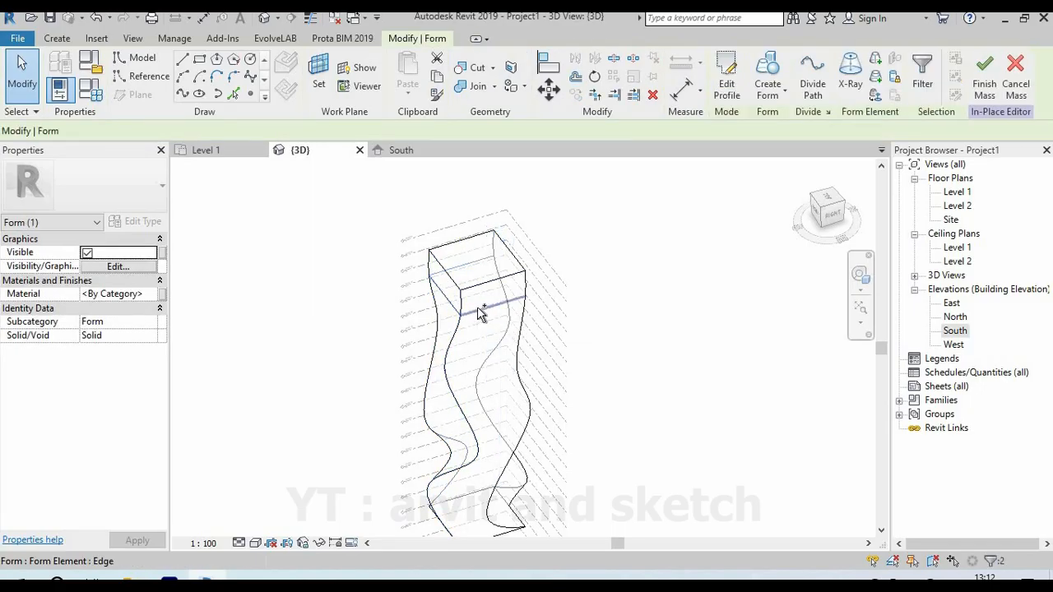
pyautogui.keyDown('ctrl'); pyautogui.click(481, 308); pyautogui.keyUp('ctrl')
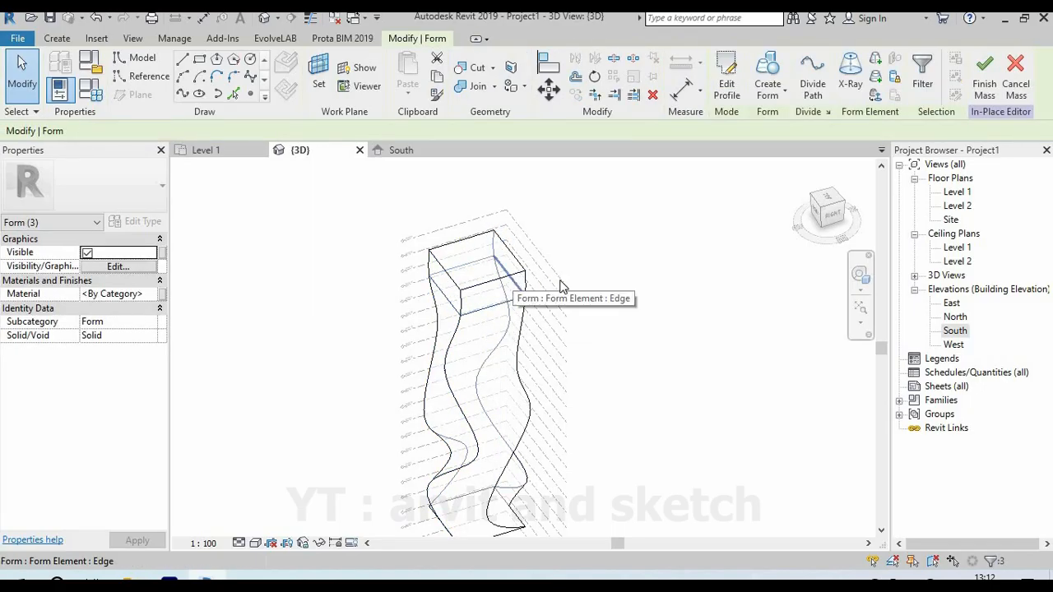
pyautogui.keyDown('ctrl'); pyautogui.click(514, 288); pyautogui.keyUp('ctrl')
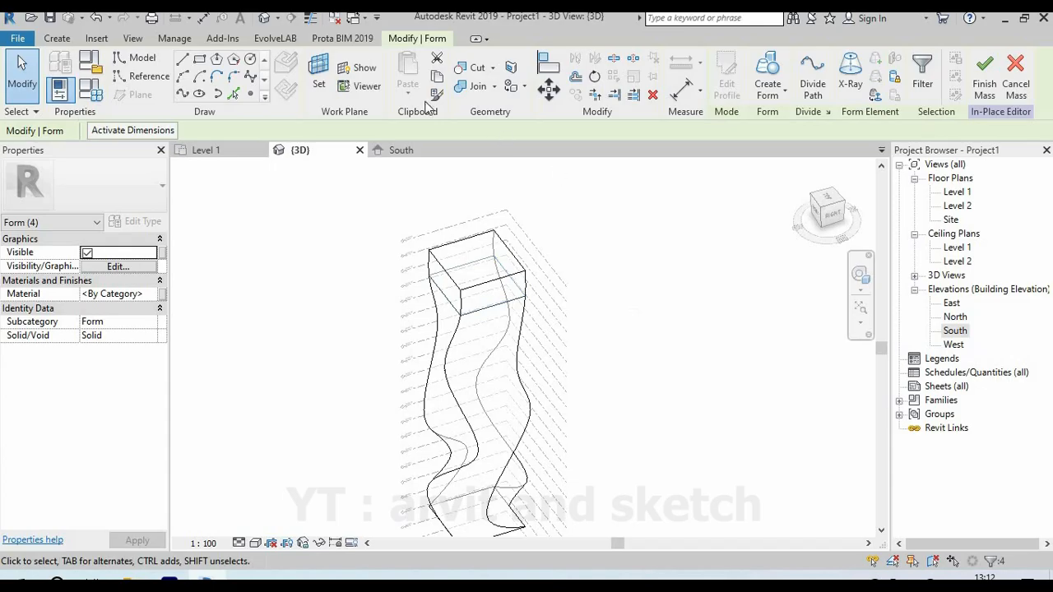
pyautogui.click(595, 77)
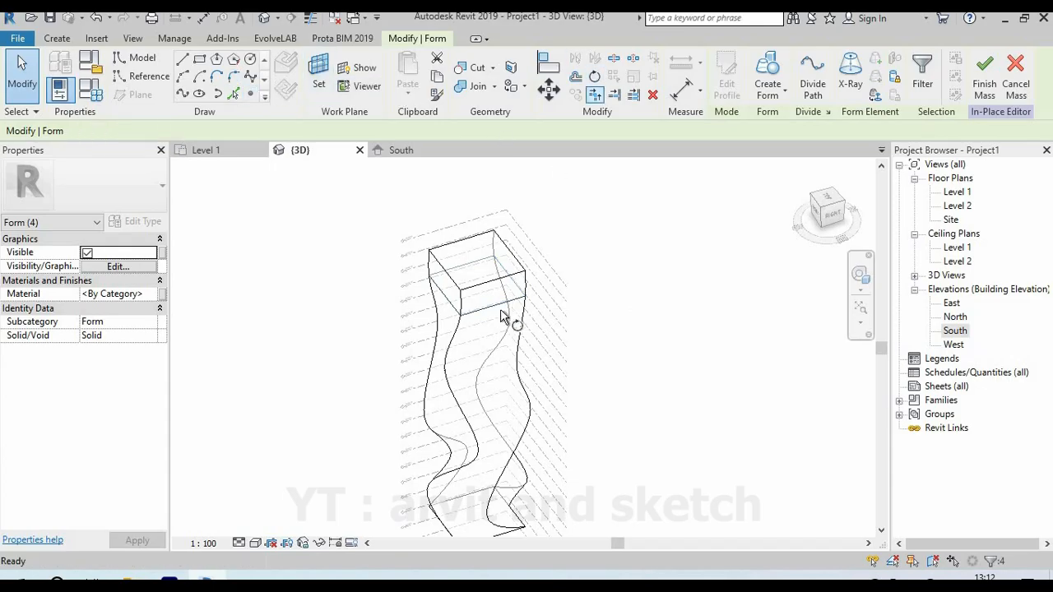
pyautogui.click(609, 470)
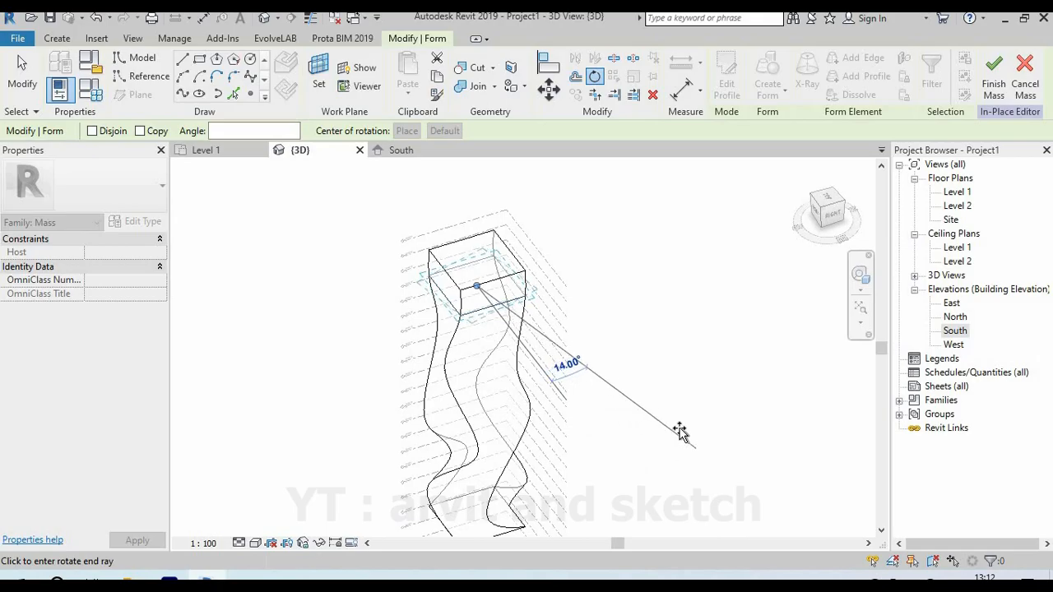
pyautogui.write('10')
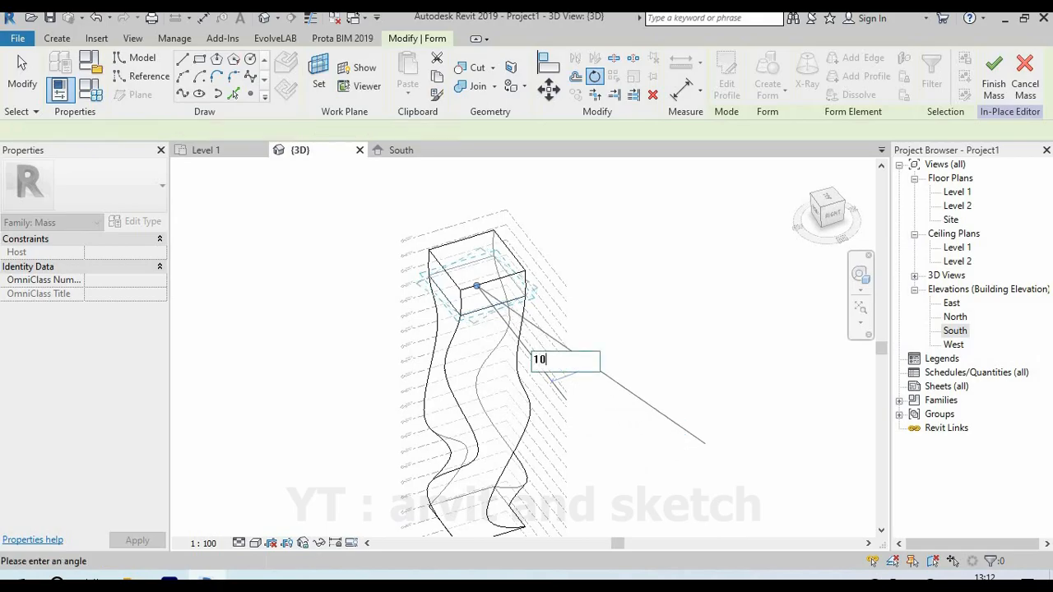
pyautogui.press('Return')
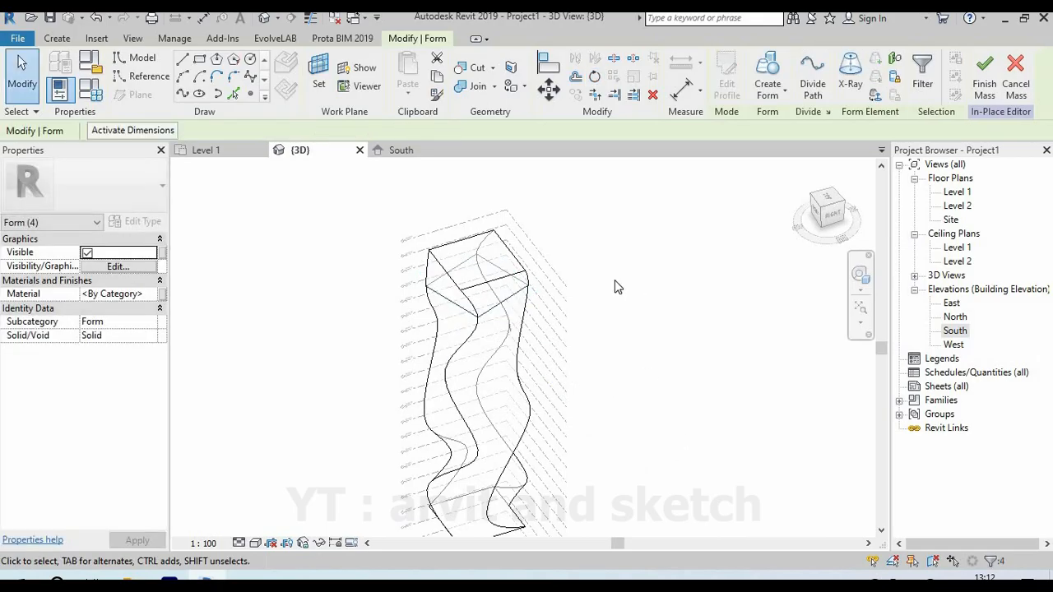
pyautogui.scroll(-2, 618, 287)
pyautogui.click(666, 344)
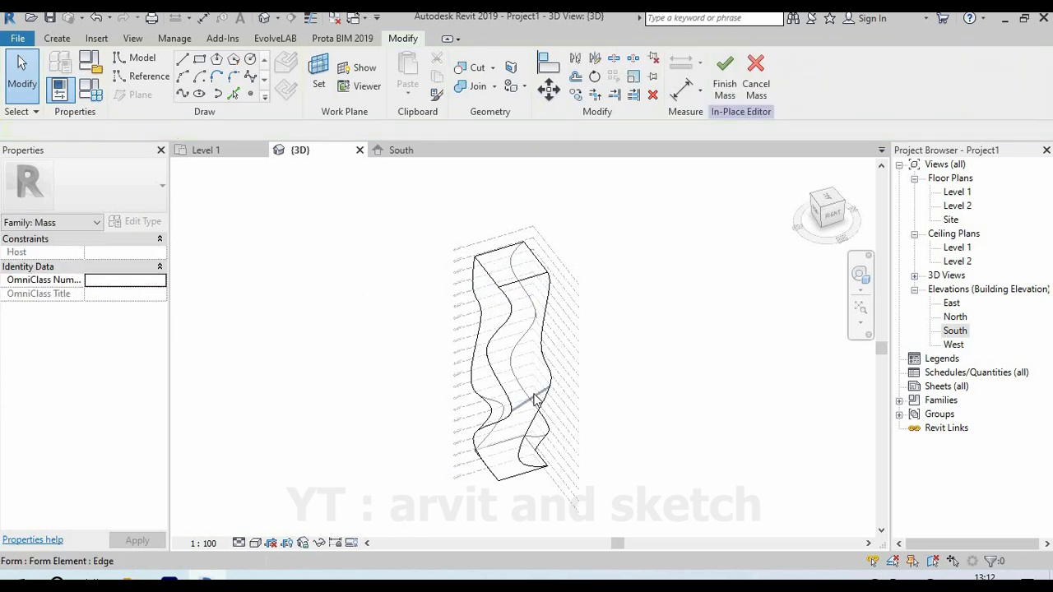
pyautogui.keyDown('shift'); pyautogui.moveTo(538, 401); pyautogui.dragTo(565, 368, button='middle'); pyautogui.keyUp('shift')
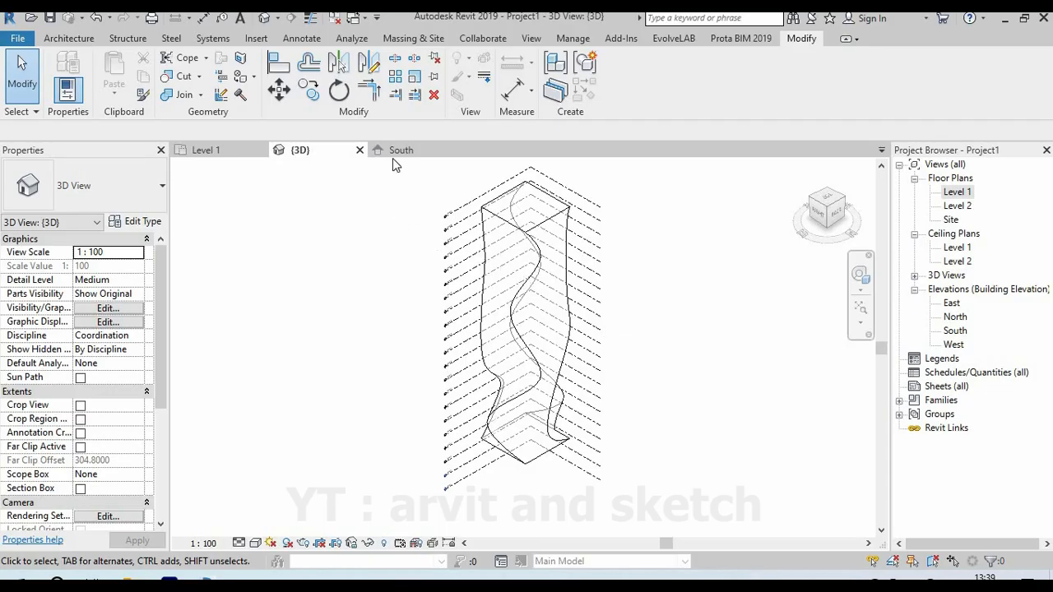
# - Orient the 3D view to the top and start a new in-place mass
pyautogui.click(829, 198)
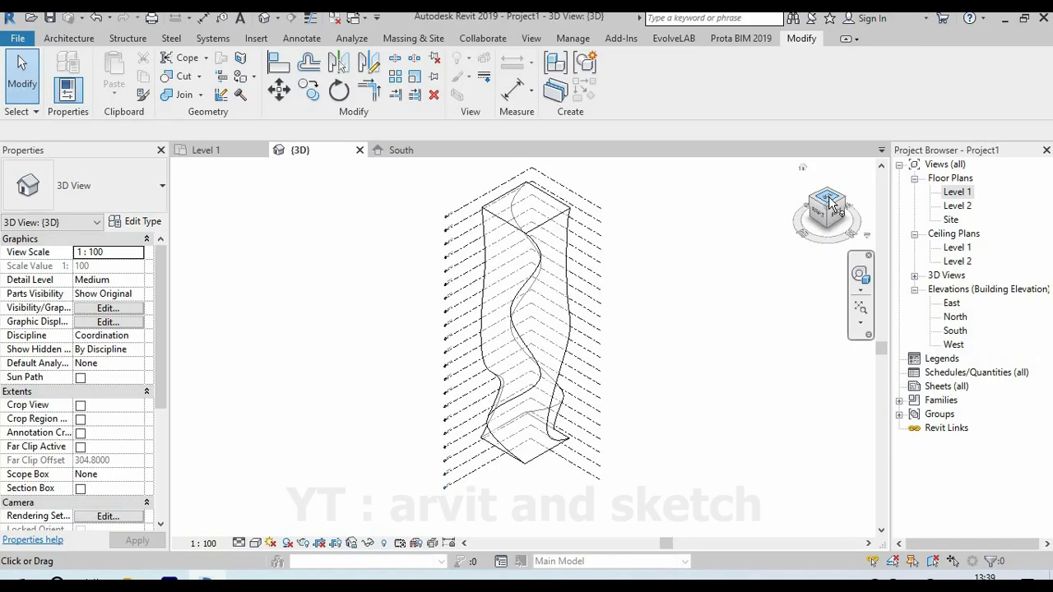
pyautogui.click(831, 202)
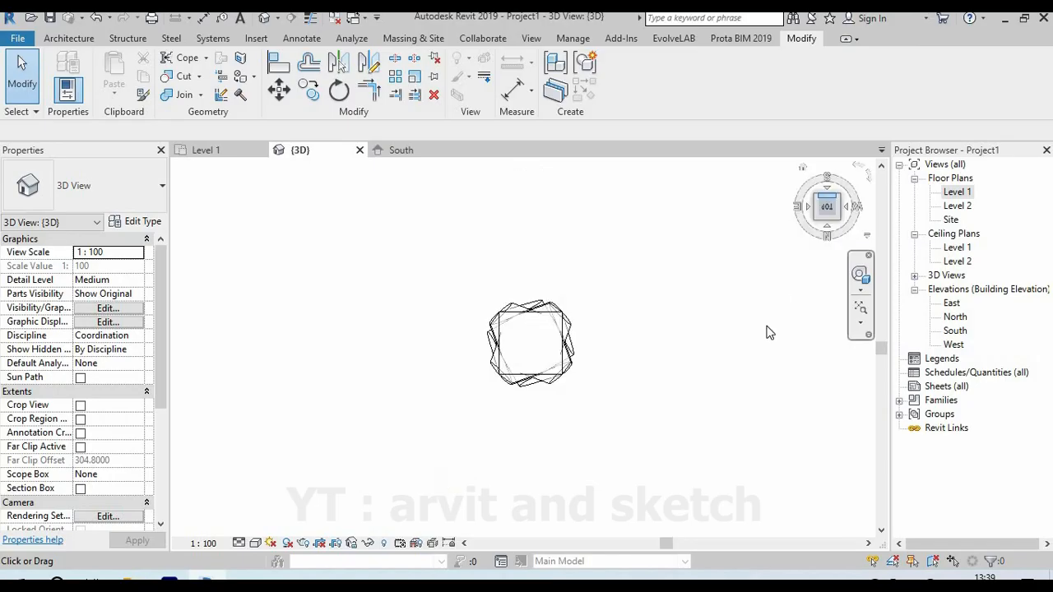
pyautogui.click(973, 192)
pyautogui.scroll(3, 535, 338)
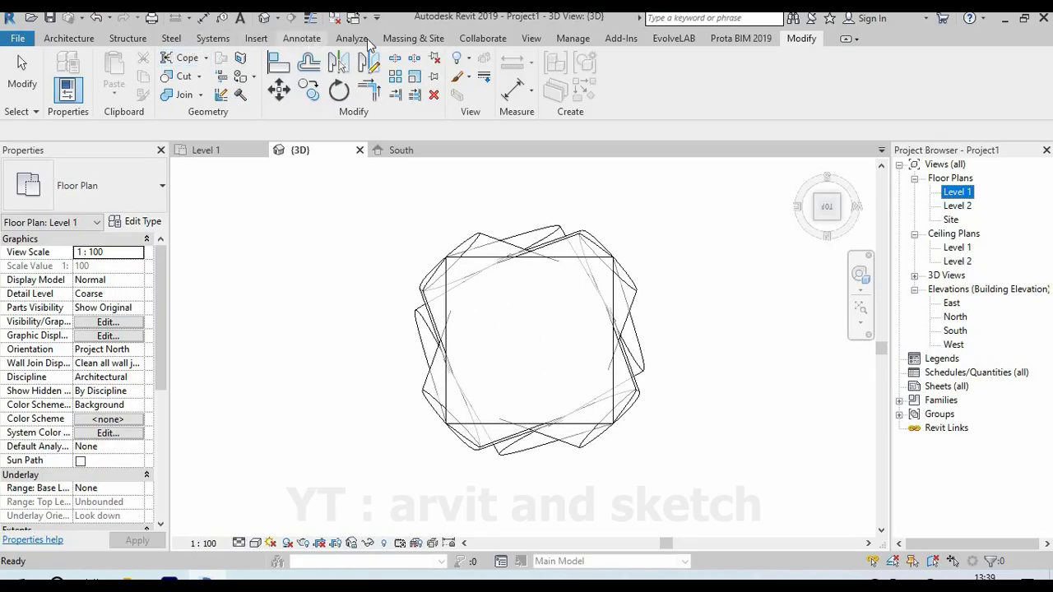
pyautogui.click(413, 38)
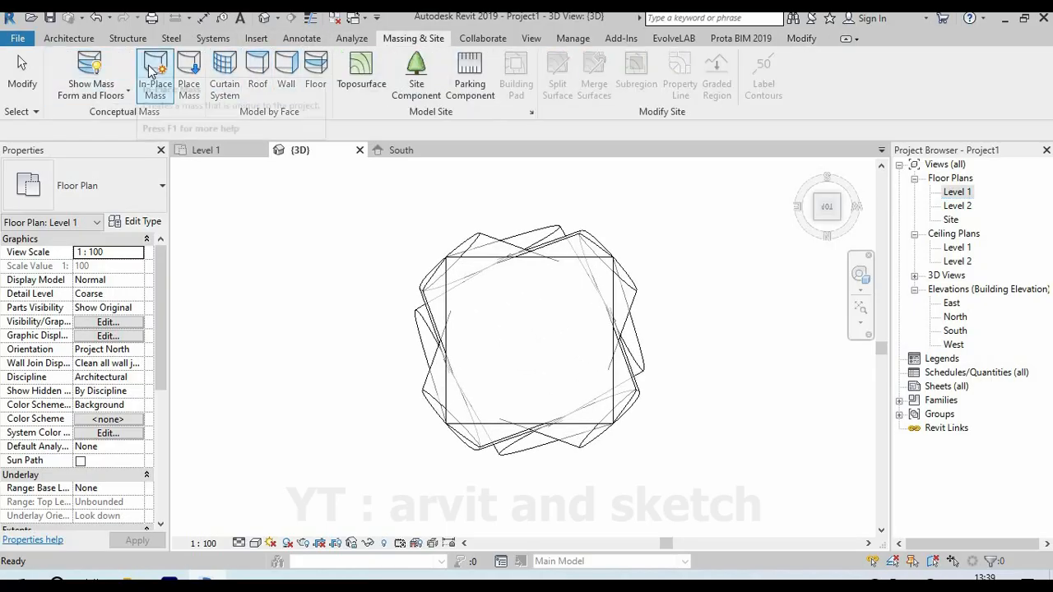
pyautogui.click(153, 72)
pyautogui.click(525, 324)
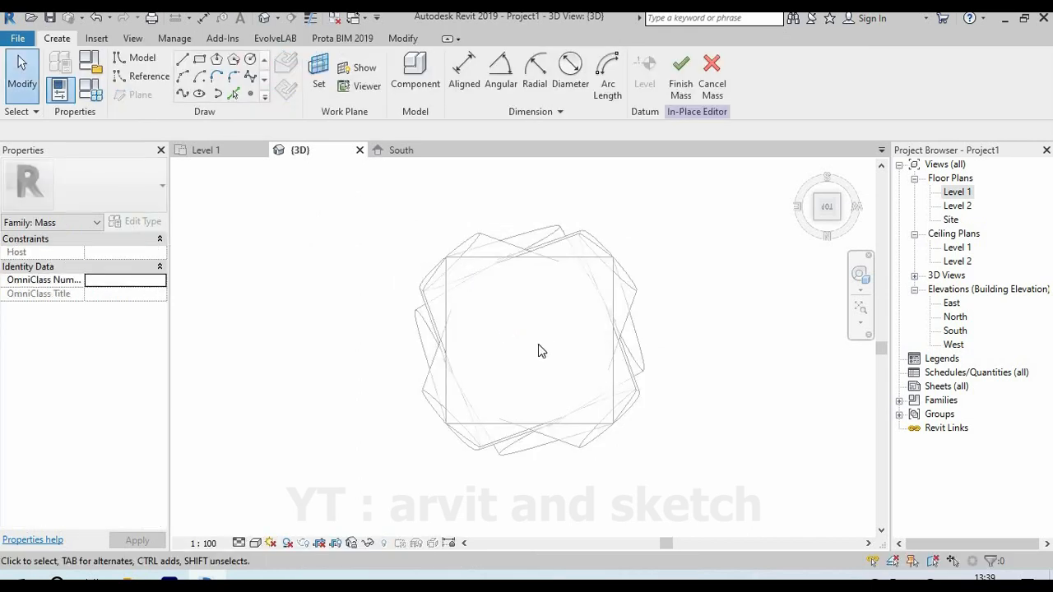
# - Draw a circle of radius 14 around the tower, centred on its square plan
pyautogui.click(250, 60)
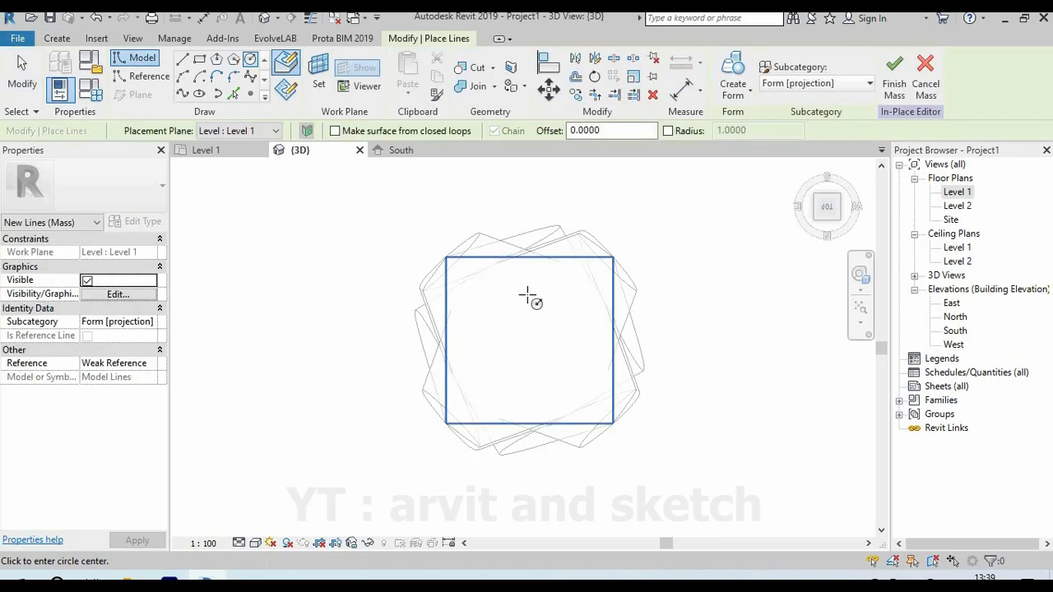
pyautogui.click(529, 335)
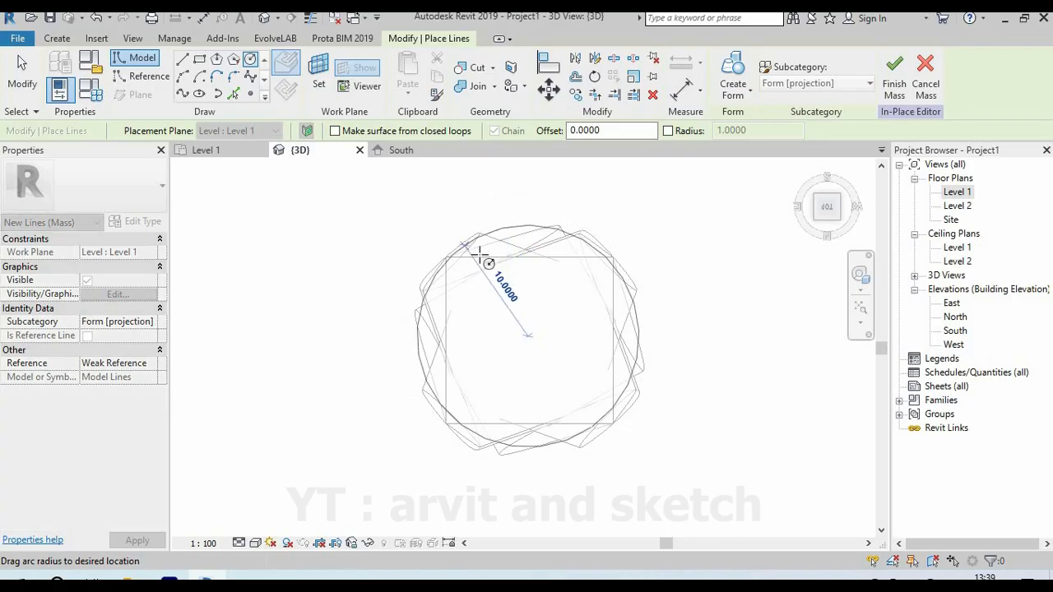
pyautogui.press('Escape')
pyautogui.click(530, 339)
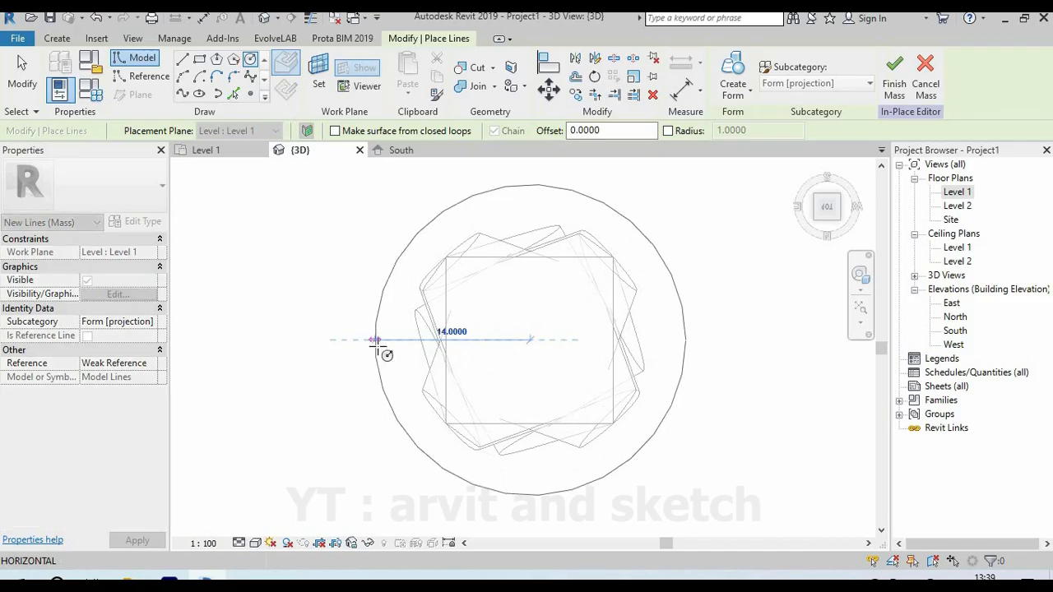
pyautogui.click(376, 341)
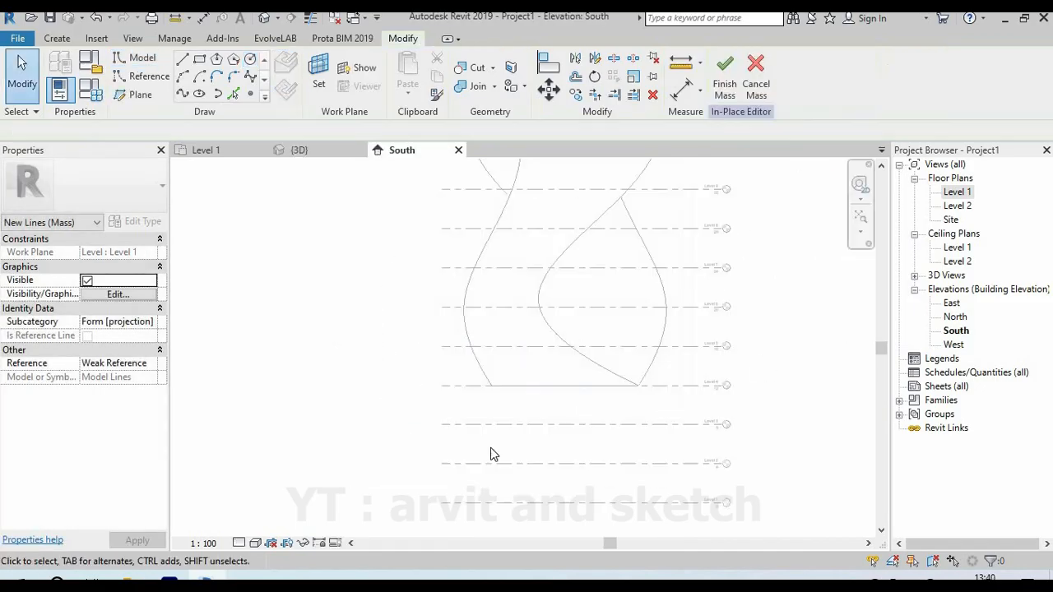
# - Try to move the circle in the South elevation from the tower's top down to the lowest level with Constrain enabled
pyautogui.scroll(-3, 492, 447)
pyautogui.scroll(-1, 534, 272)
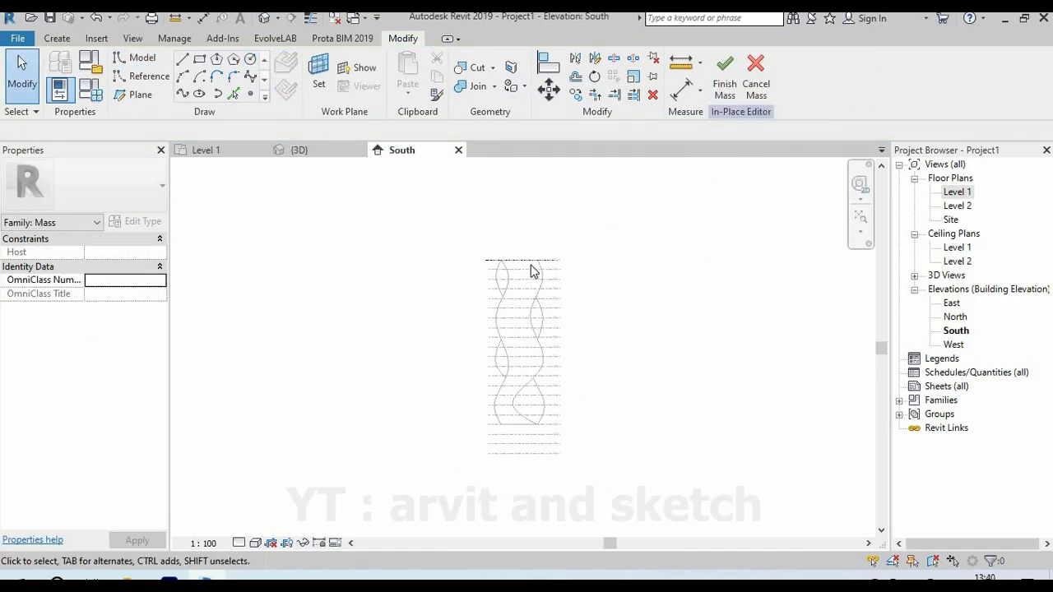
pyautogui.scroll(3, 491, 261)
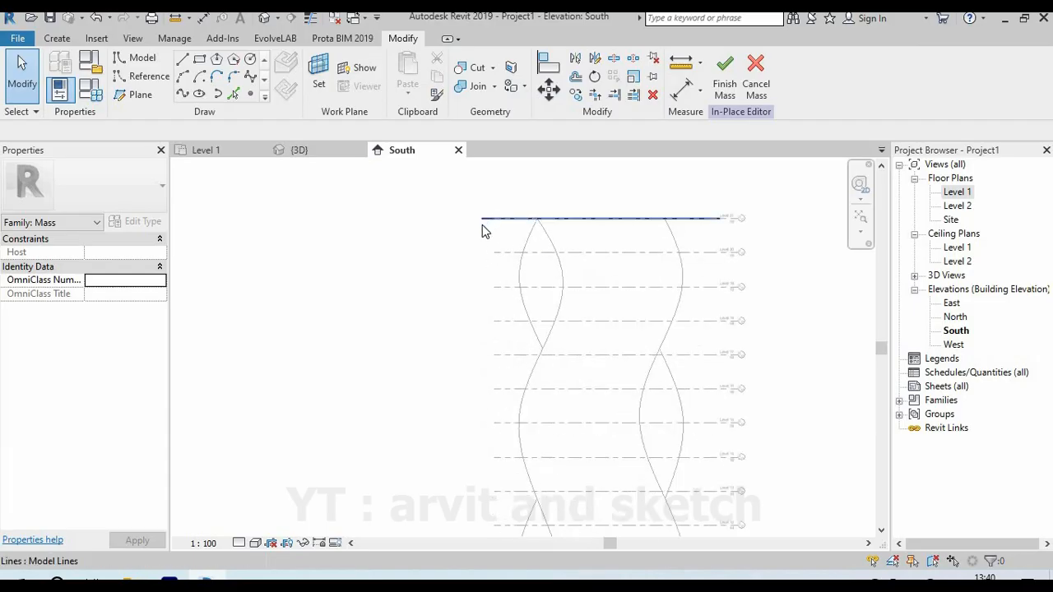
pyautogui.click(483, 224)
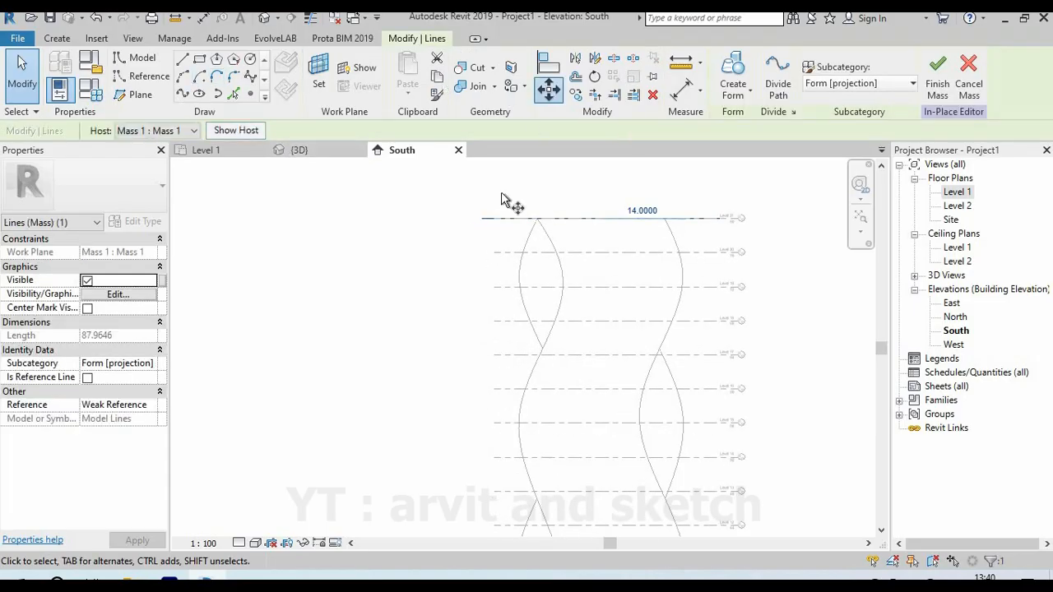
pyautogui.click(480, 220)
pyautogui.scroll(-4, 479, 196)
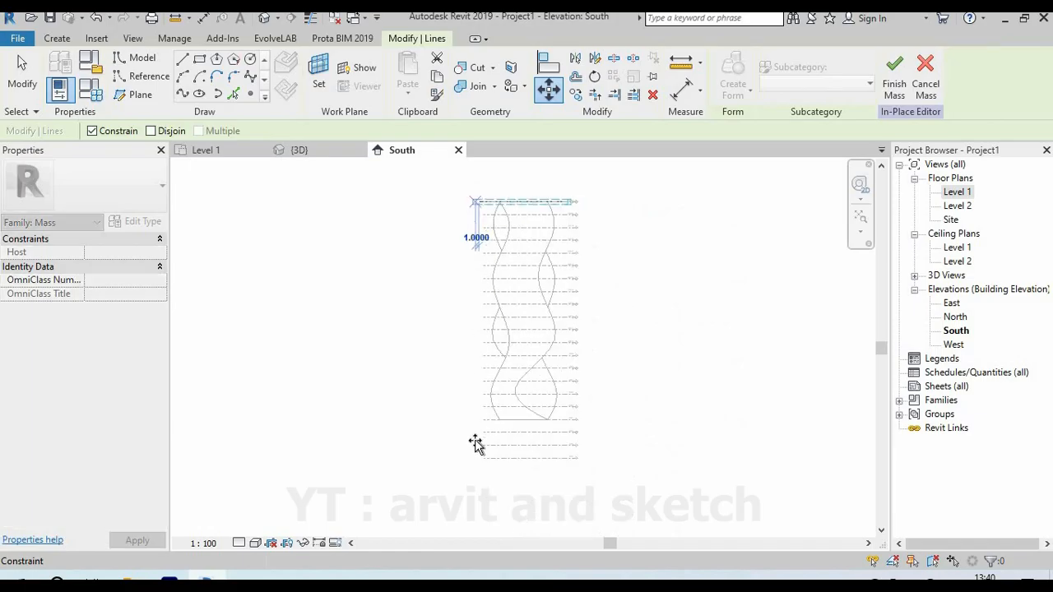
pyautogui.scroll(5, 475, 444)
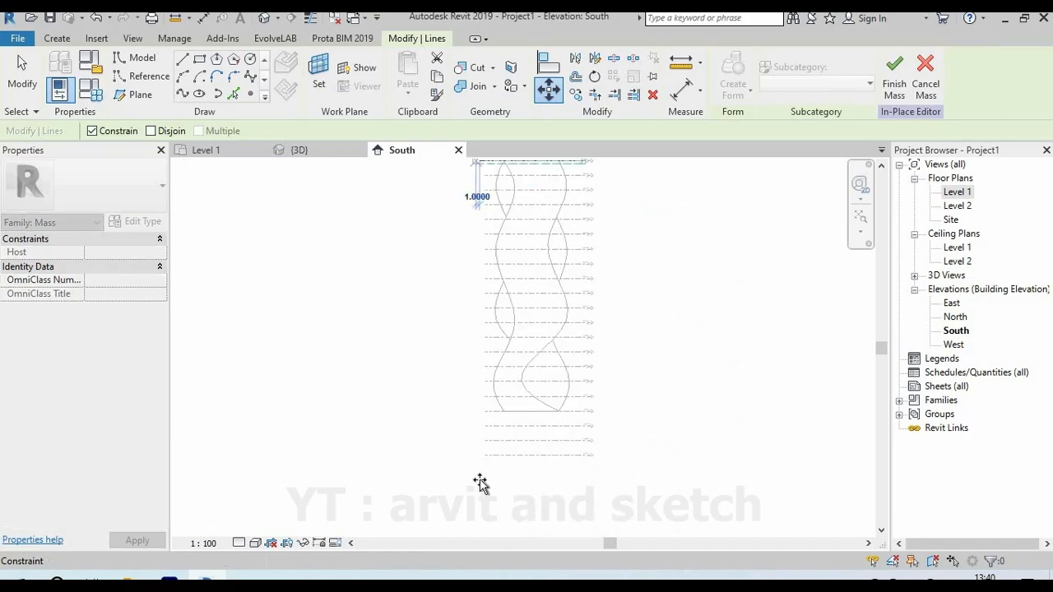
pyautogui.click(467, 436)
pyautogui.scroll(-4, 474, 461)
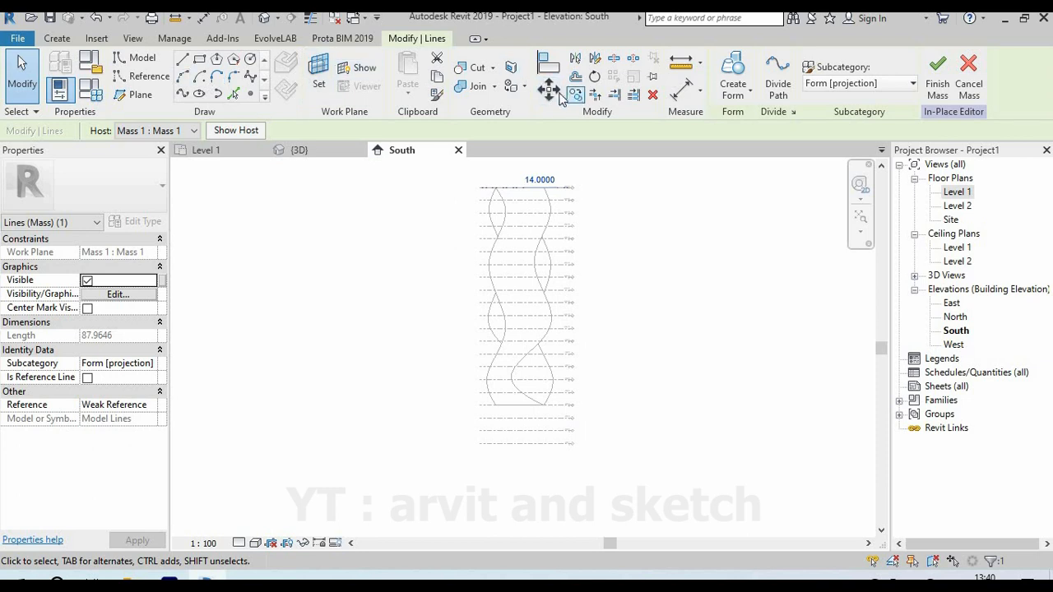
# - Move the circle from the tower's top straight down to Level 1 with Disjoin enabled and Constrain off
pyautogui.click(548, 89)
pyautogui.click(478, 188)
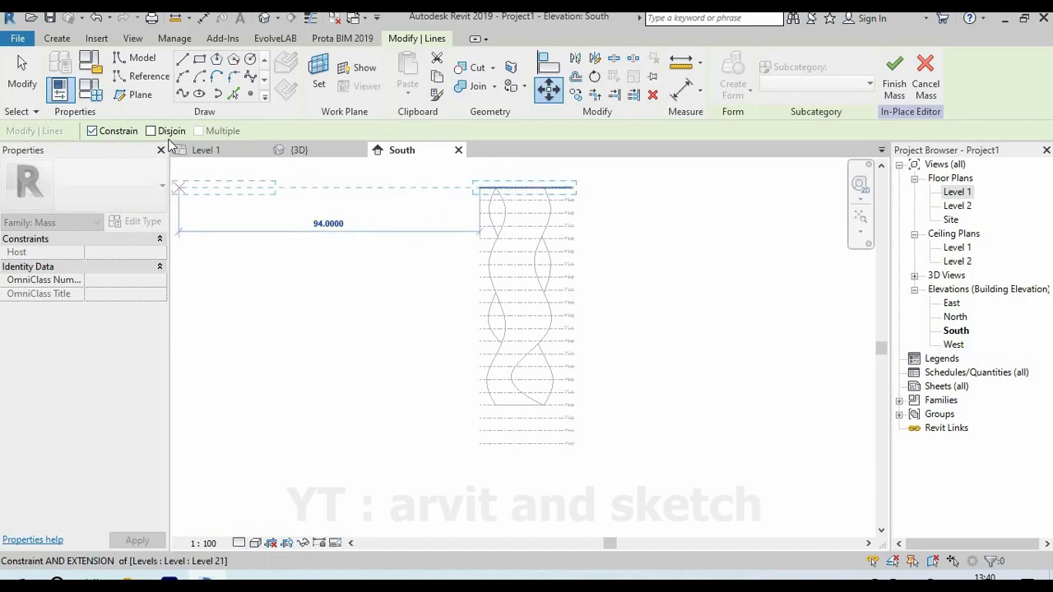
pyautogui.click(165, 132)
pyautogui.scroll(4, 482, 461)
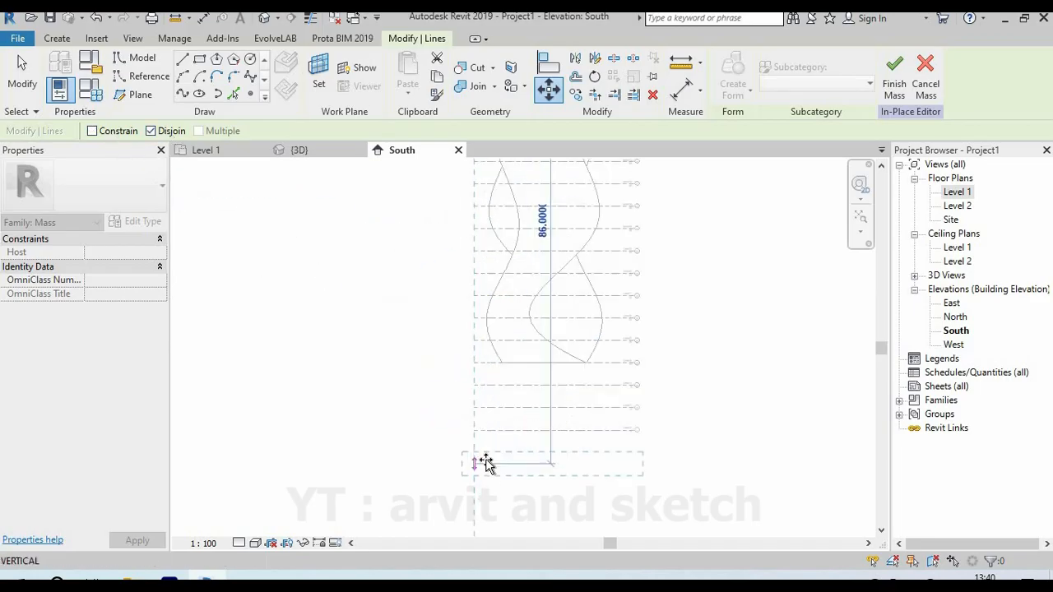
pyautogui.click(484, 422)
pyautogui.scroll(-5, 515, 469)
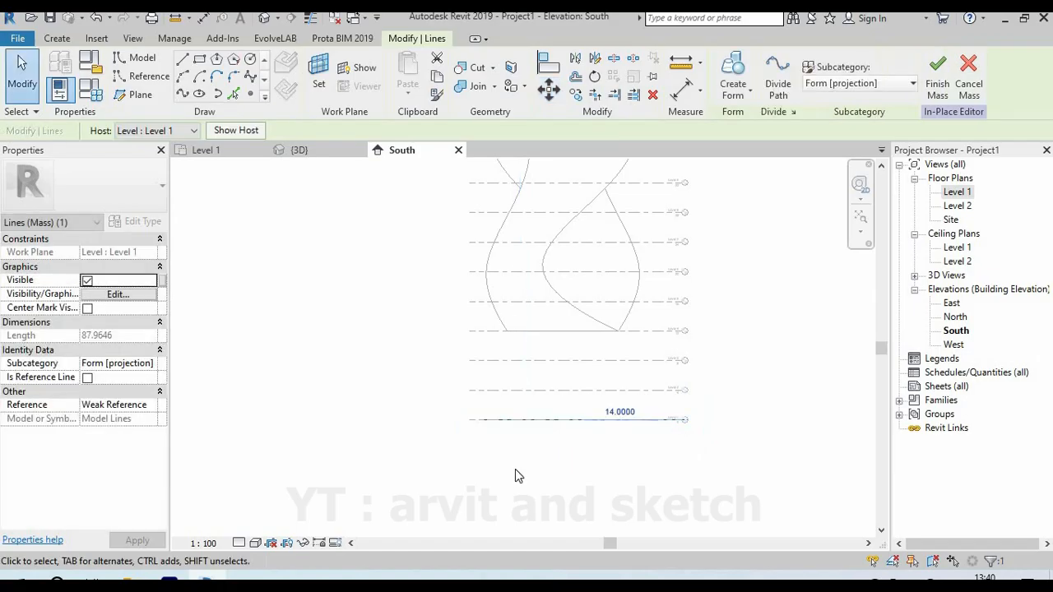
# - Inspect the circle's placement around the tower's base in the 3D view and from the top
pyautogui.click(288, 150)
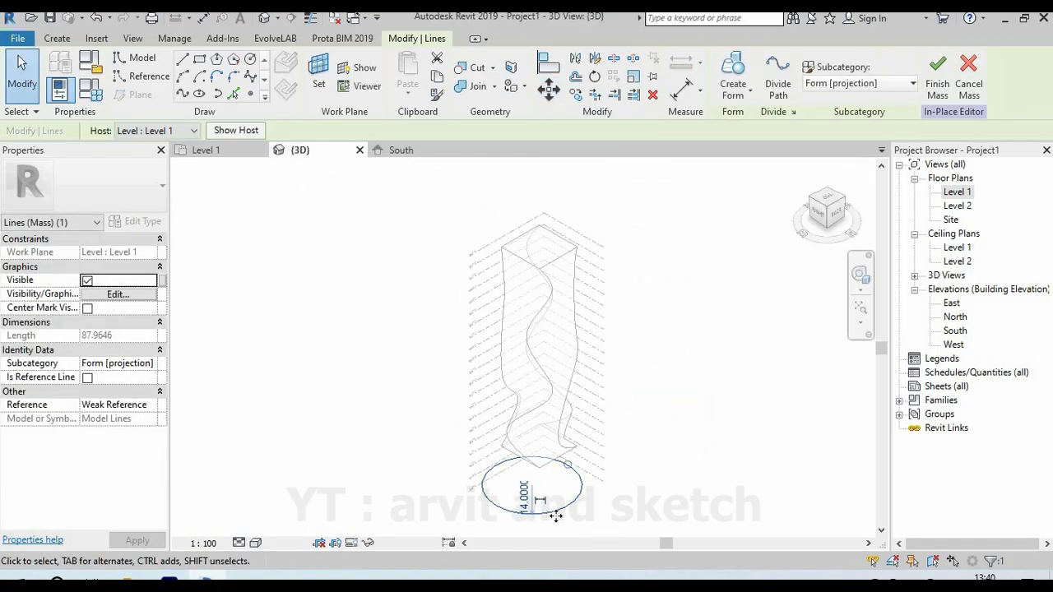
pyautogui.scroll(3, 540, 474)
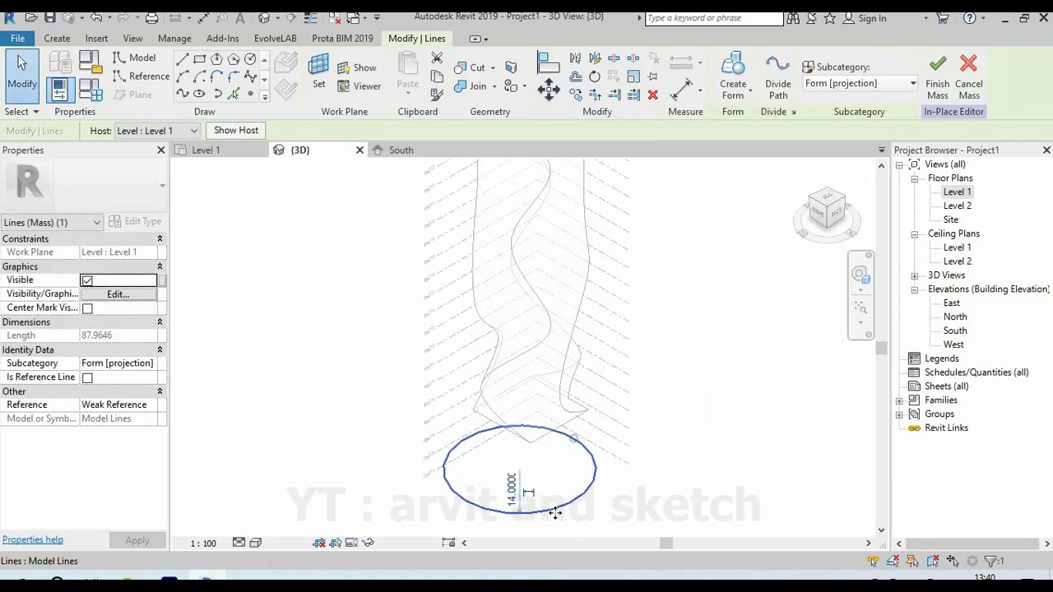
pyautogui.click(826, 200)
pyautogui.click(780, 416)
pyautogui.click(427, 151)
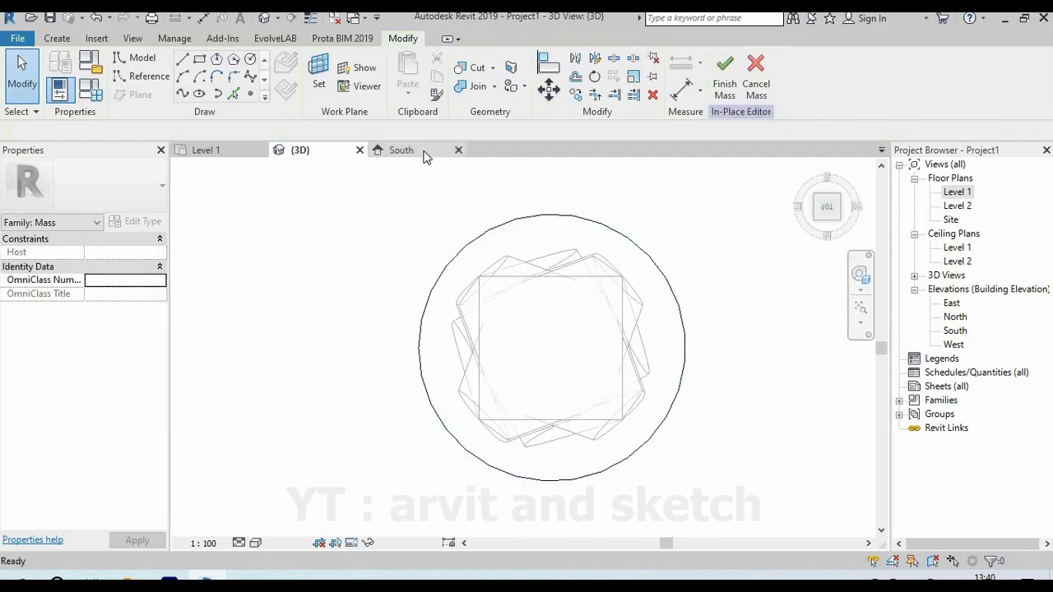
pyautogui.click(297, 150)
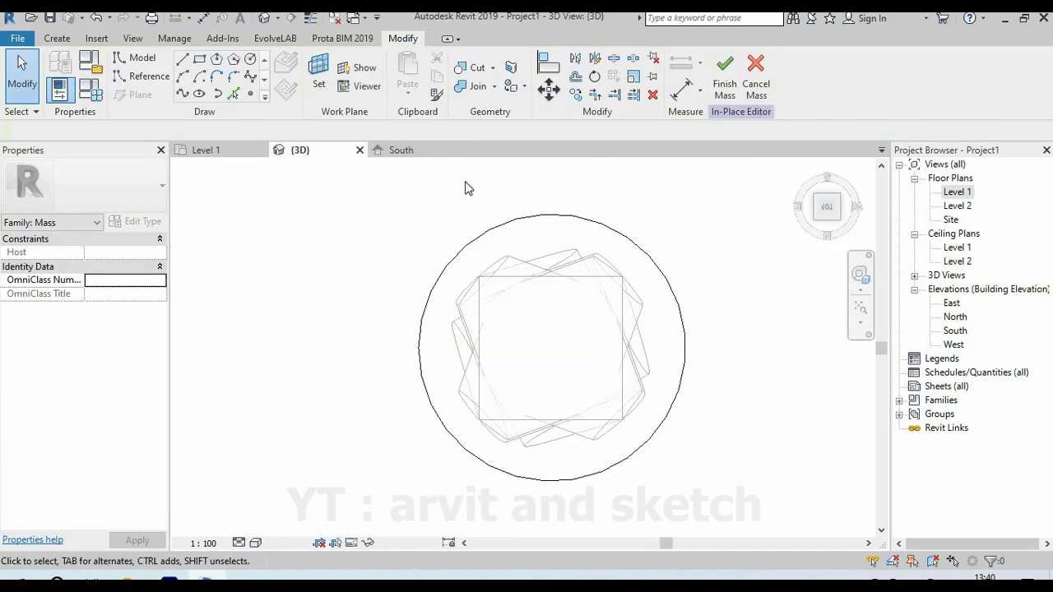
# - Create a solid cylindrical form from the circle around the tower's base and finish the in-place mass
pyautogui.click(815, 224)
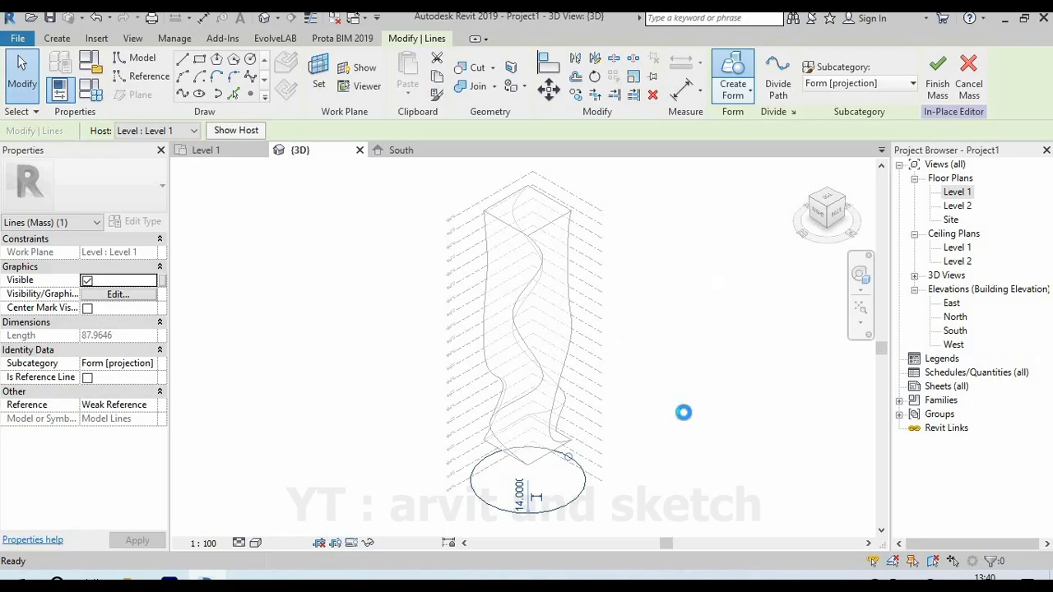
pyautogui.click(515, 543)
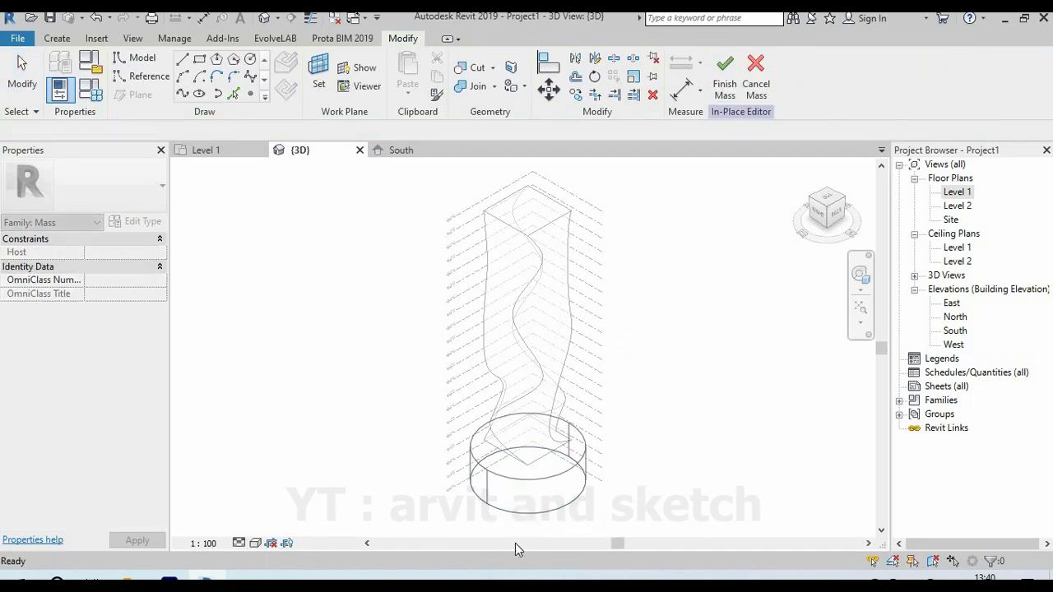
pyautogui.click(532, 442)
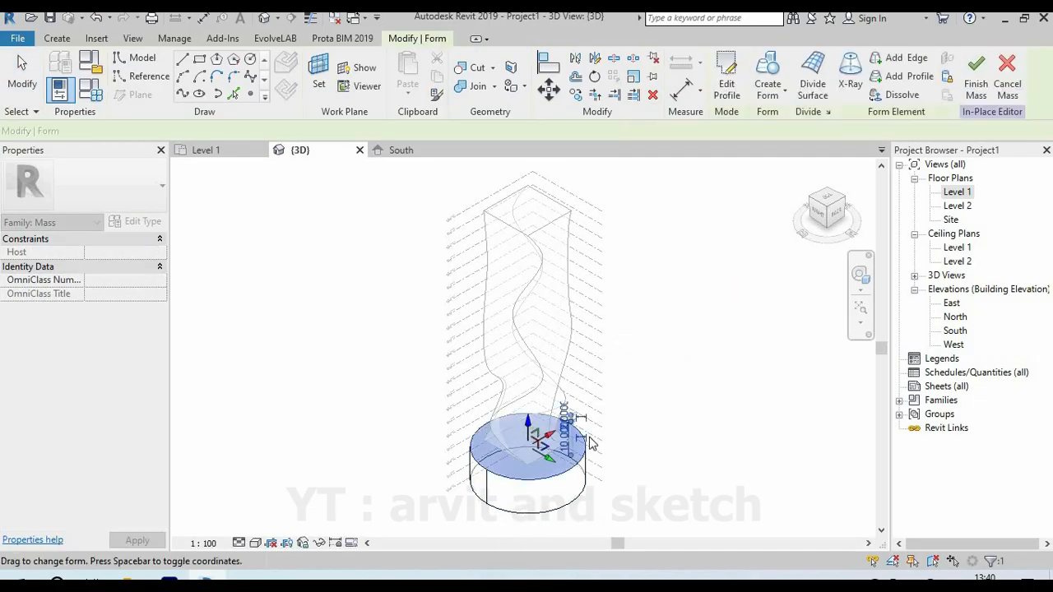
pyautogui.click(715, 464)
pyautogui.scroll(4, 542, 411)
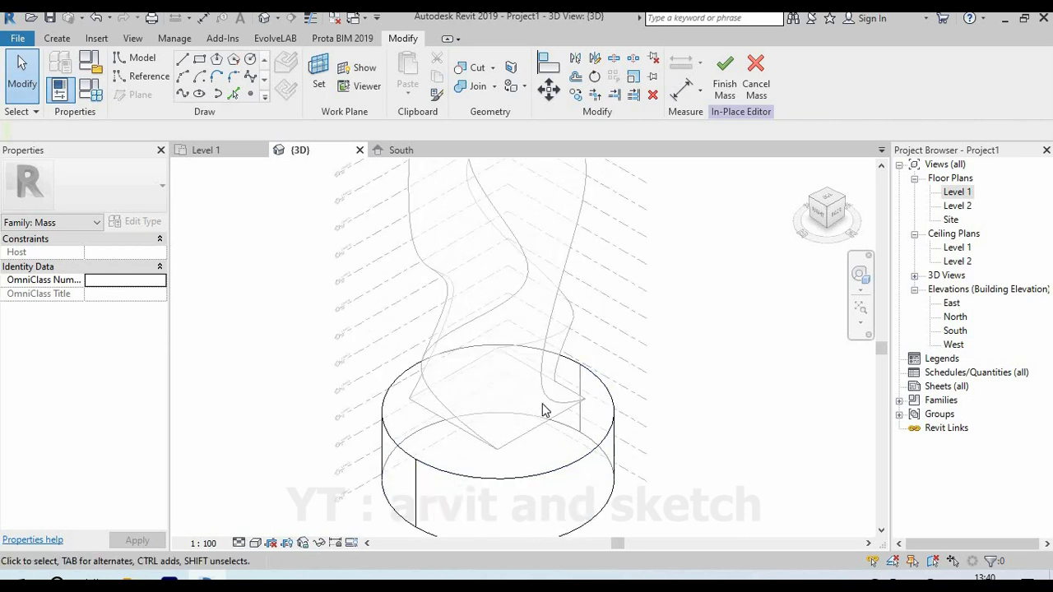
pyautogui.scroll(-5, 542, 405)
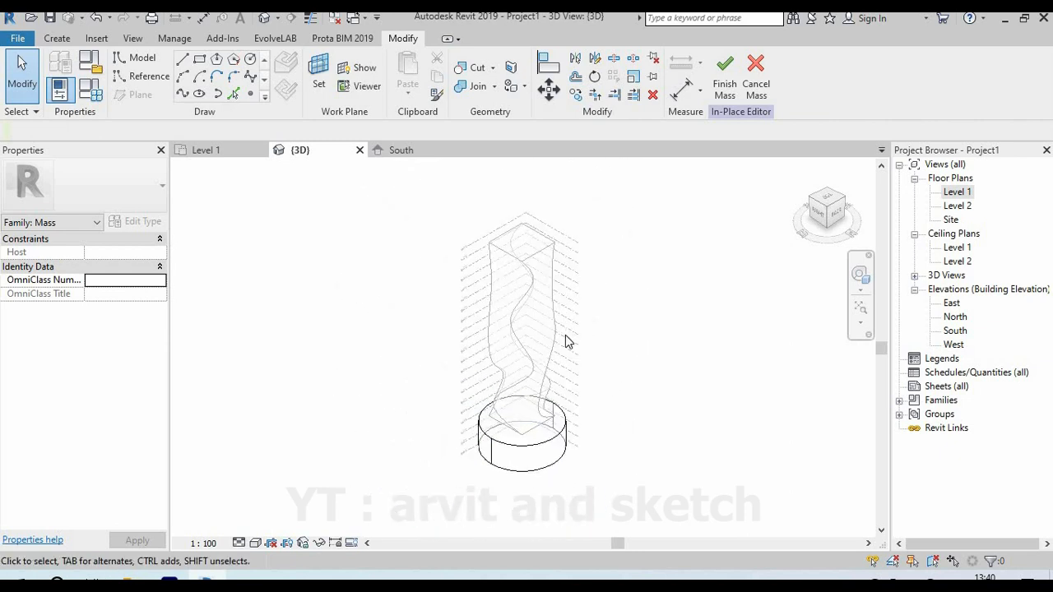
pyautogui.scroll(2, 565, 335)
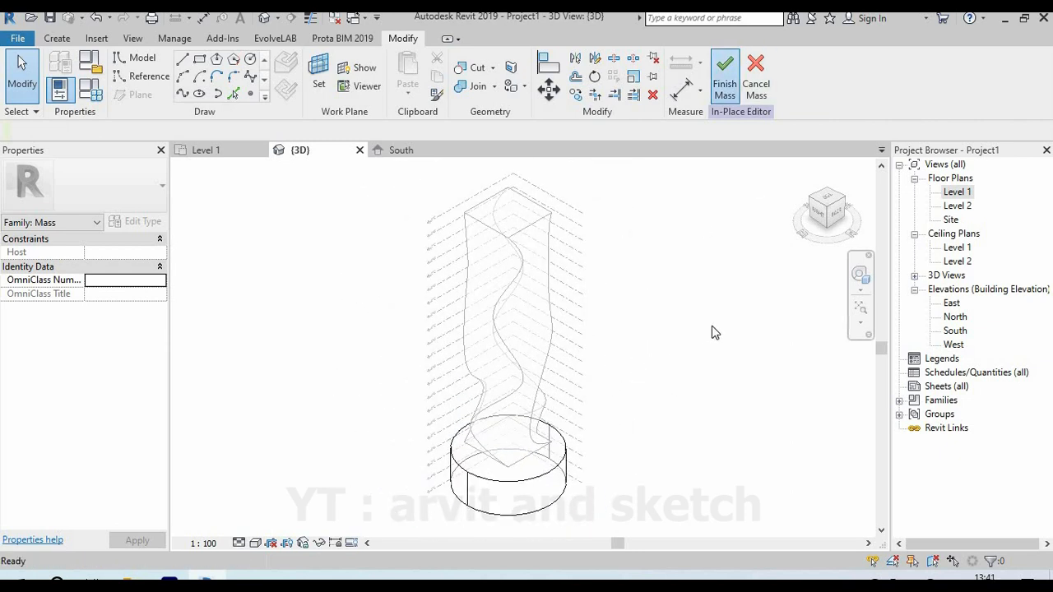
# - Apply the Shaded visual style to the 3D view and examine the tower together with its circular base
pyautogui.click(255, 543)
pyautogui.click(288, 480)
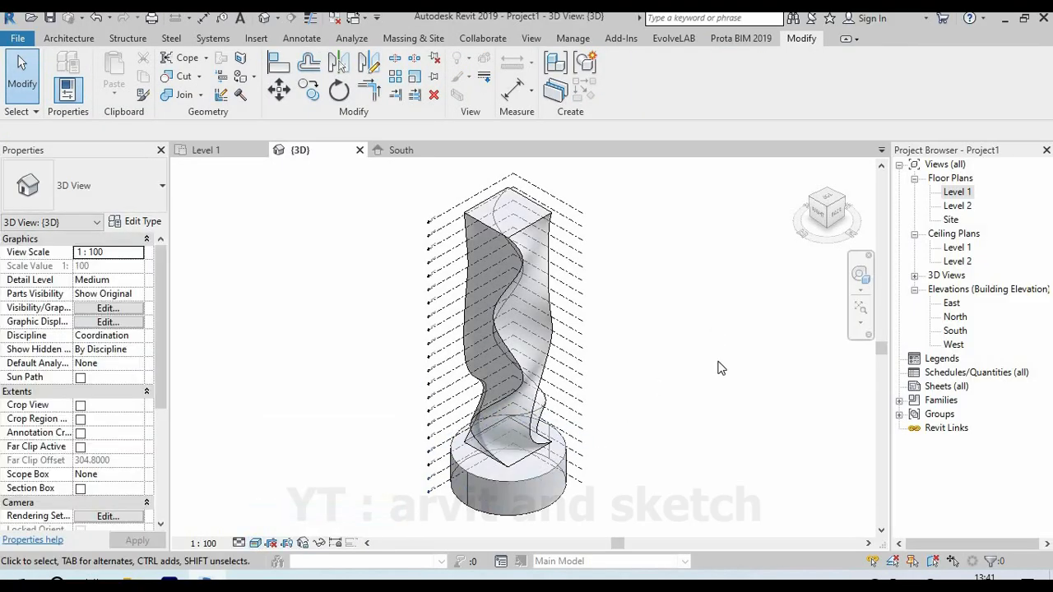
pyautogui.keyDown('shift'); pyautogui.moveTo(501, 415); pyautogui.dragTo(479, 482, button='middle'); pyautogui.keyUp('shift')
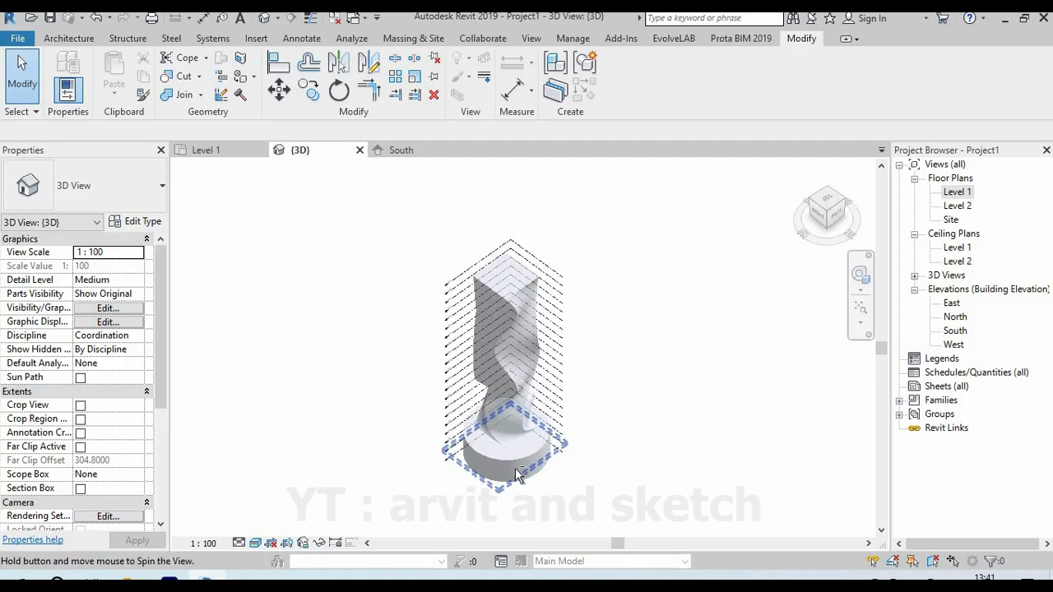
pyautogui.scroll(3, 535, 419)
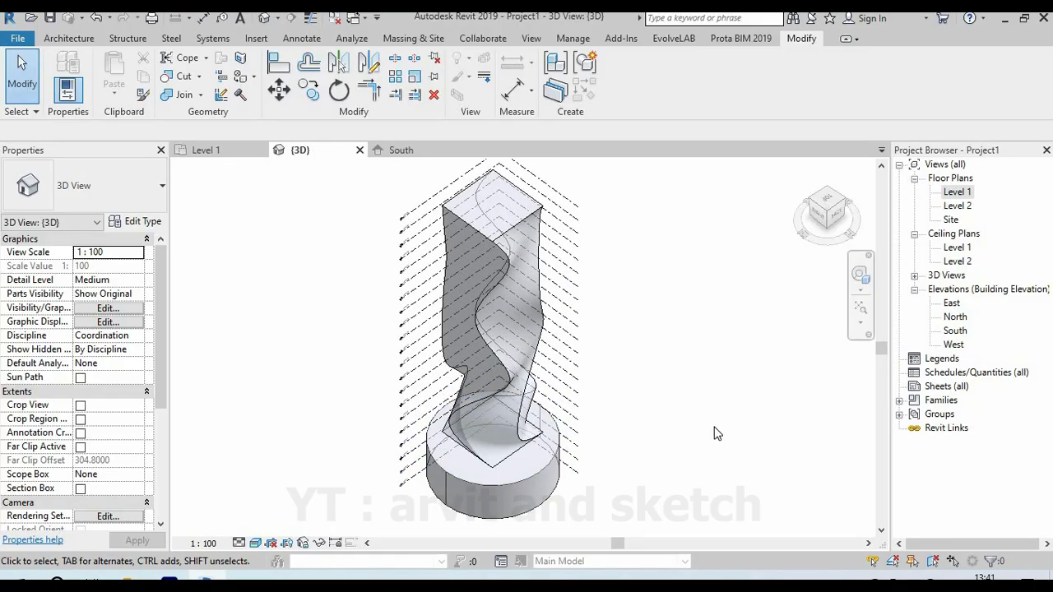
pyautogui.keyDown('shift'); pyautogui.moveTo(664, 446); pyautogui.dragTo(671, 445, button='middle'); pyautogui.keyUp('shift')
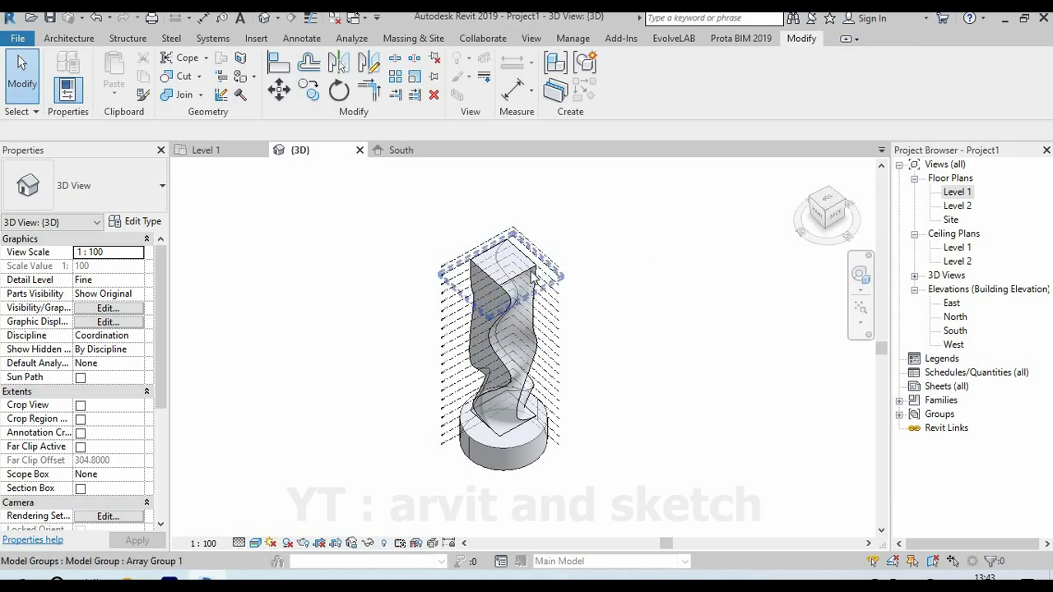
# - Try to assign mass floors from Level 1 through Level 21 to the twisted tower mass
pyautogui.scroll(3, 531, 265)
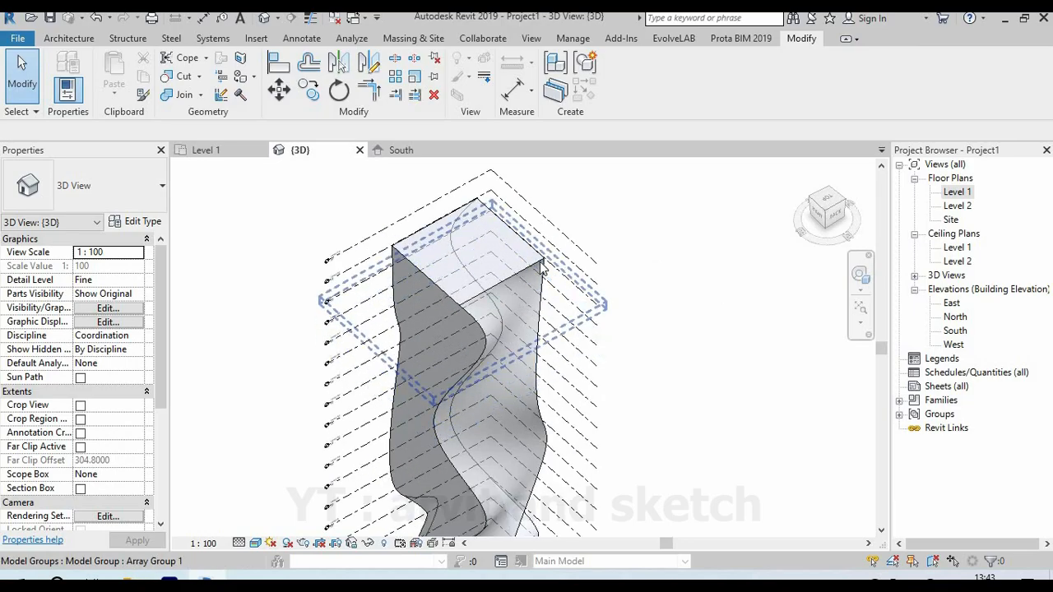
pyautogui.scroll(3, 541, 269)
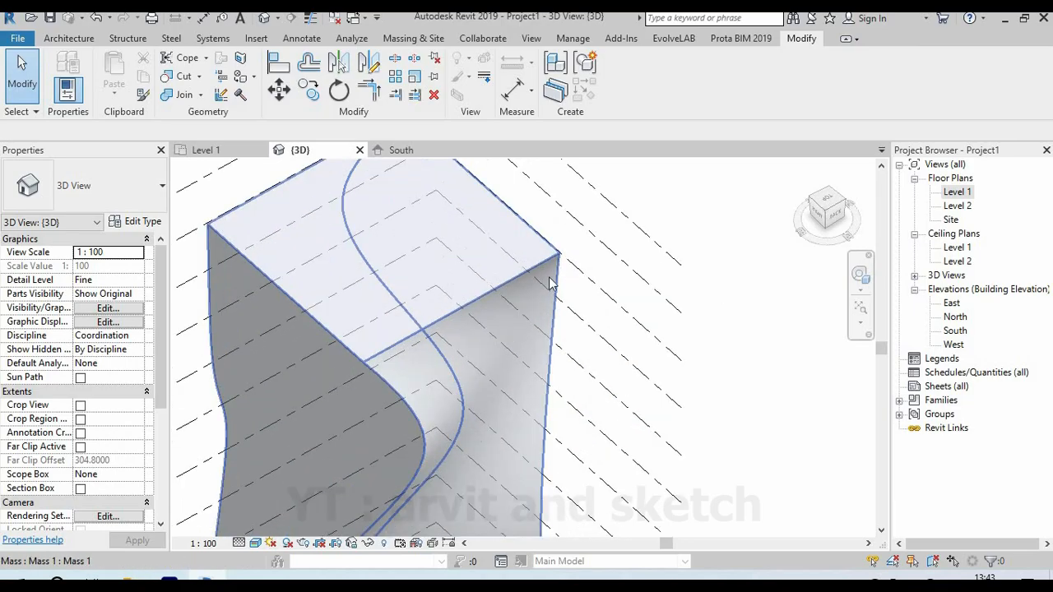
pyautogui.click(547, 279)
pyautogui.click(695, 70)
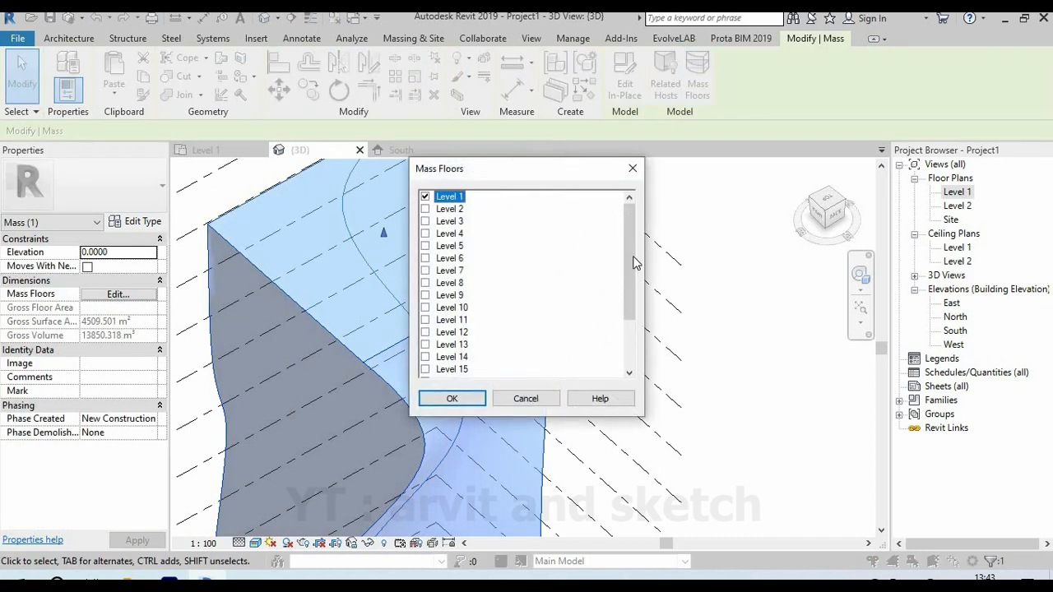
pyautogui.moveTo(633, 262); pyautogui.dragTo(633, 376)
pyautogui.keyDown('shift'); pyautogui.click(427, 372); pyautogui.keyUp('shift')
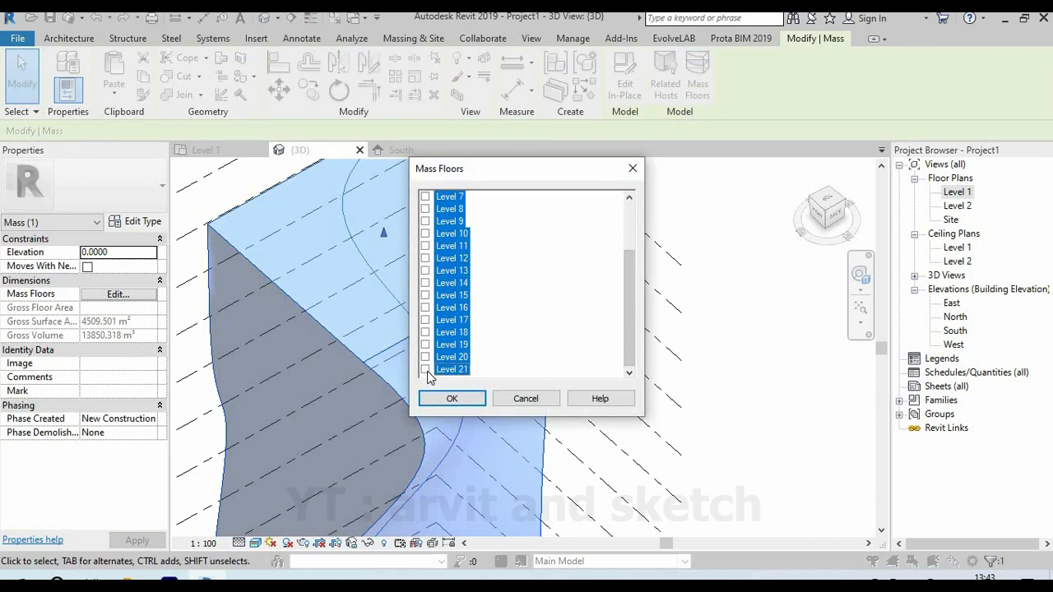
pyautogui.click(458, 402)
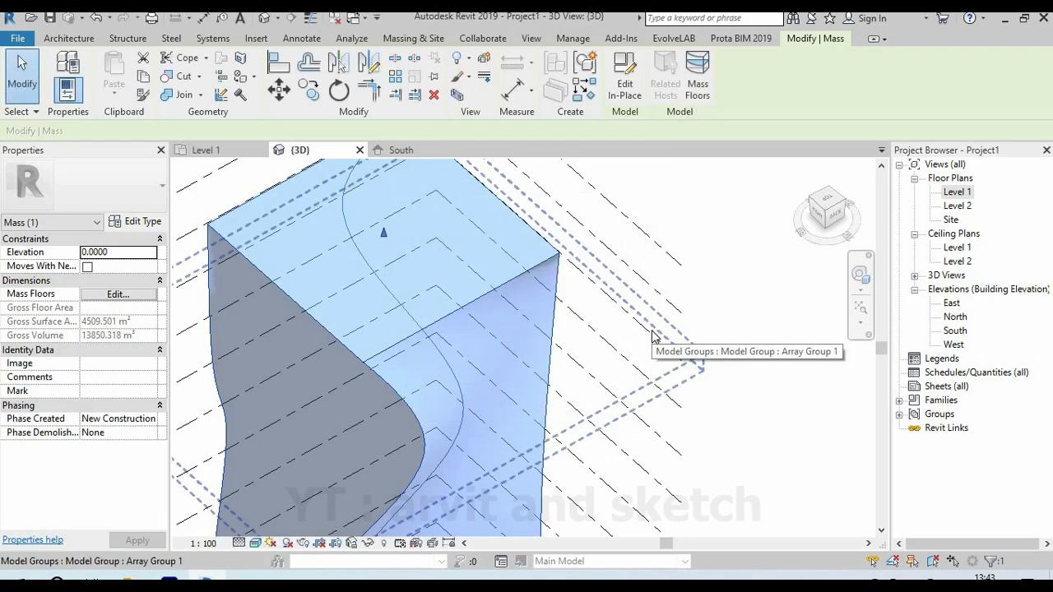
pyautogui.scroll(-8, 524, 371)
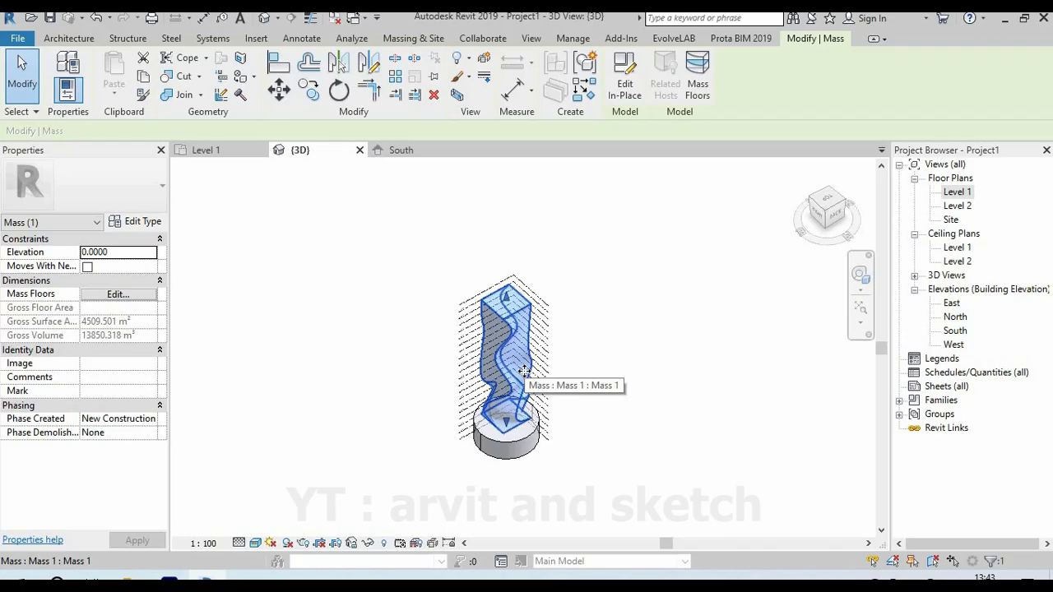
pyautogui.scroll(2, 524, 422)
pyautogui.click(682, 369)
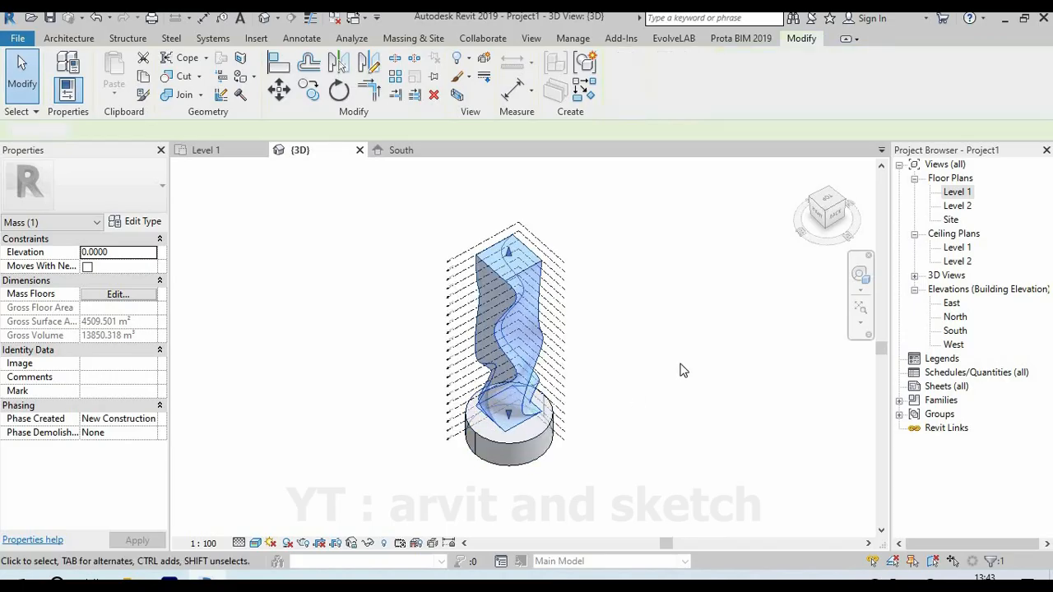
# - Add mass floors to the twisted tower mass at every level from Level 1 to Level 21
pyautogui.keyDown('shift'); pyautogui.moveTo(533, 363); pyautogui.dragTo(542, 218, button='middle'); pyautogui.keyUp('shift')
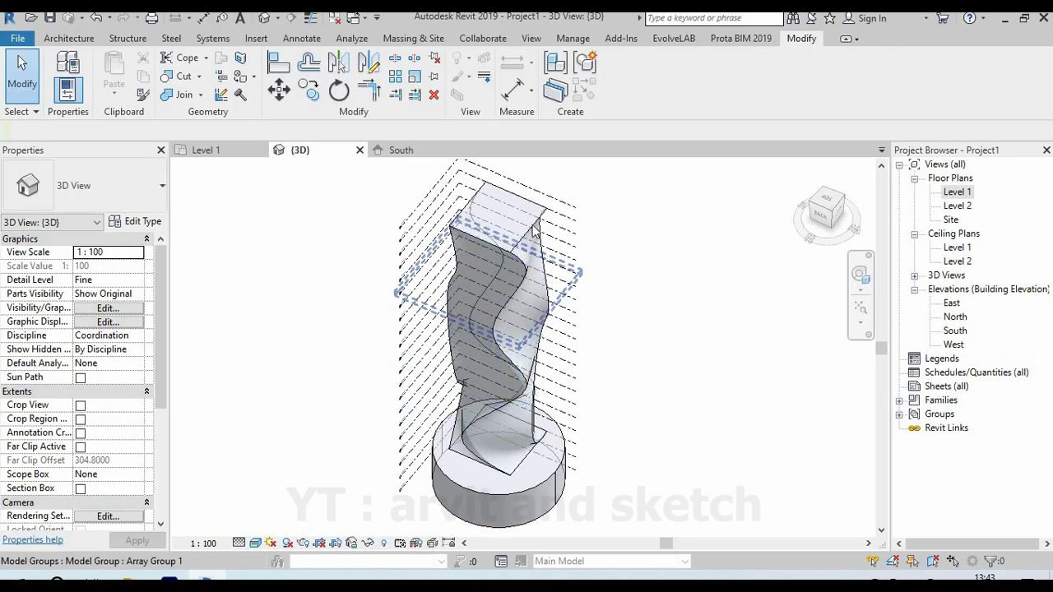
pyautogui.click(513, 442)
pyautogui.click(696, 78)
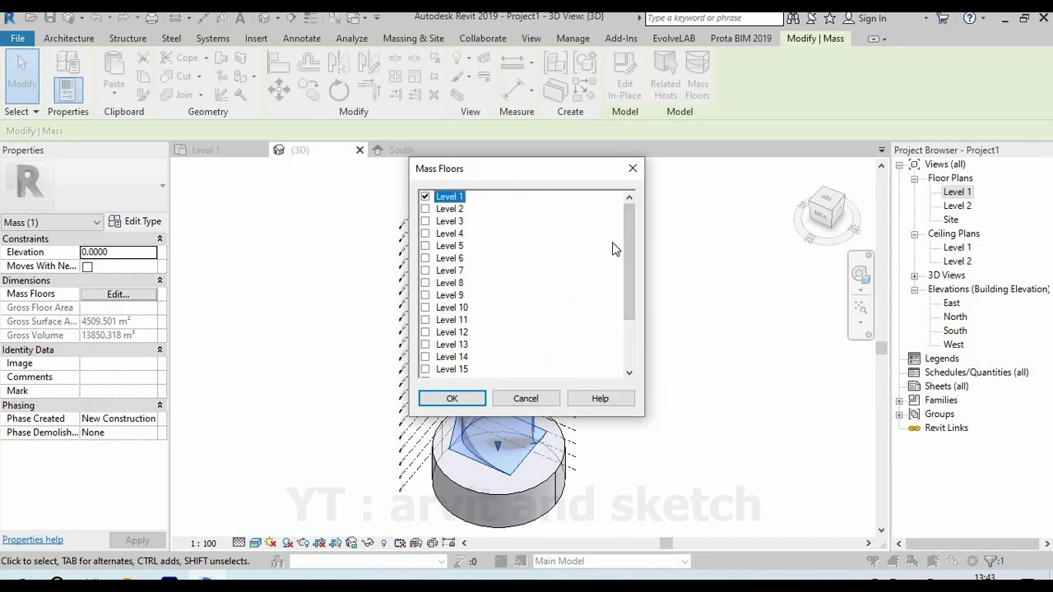
pyautogui.moveTo(629, 288); pyautogui.dragTo(631, 371)
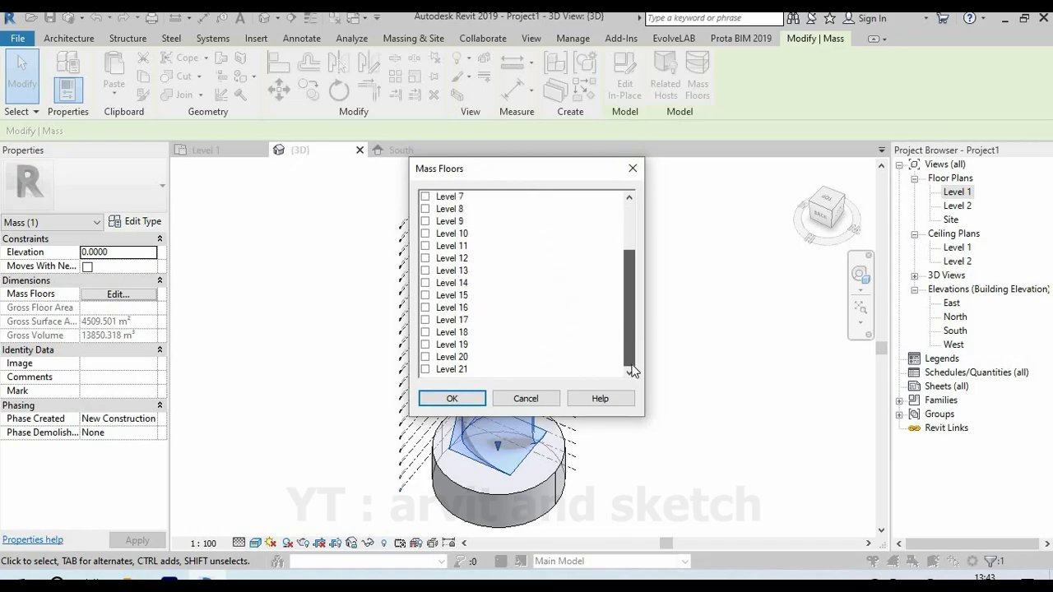
pyautogui.keyDown('shift'); pyautogui.click(427, 368); pyautogui.keyUp('shift')
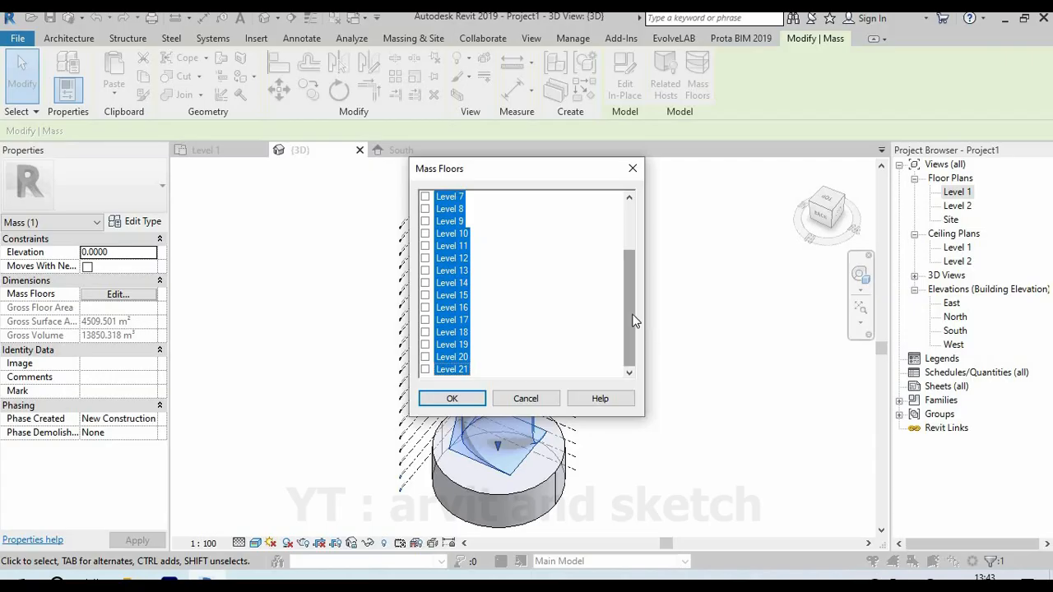
pyautogui.scroll(2, 634, 321)
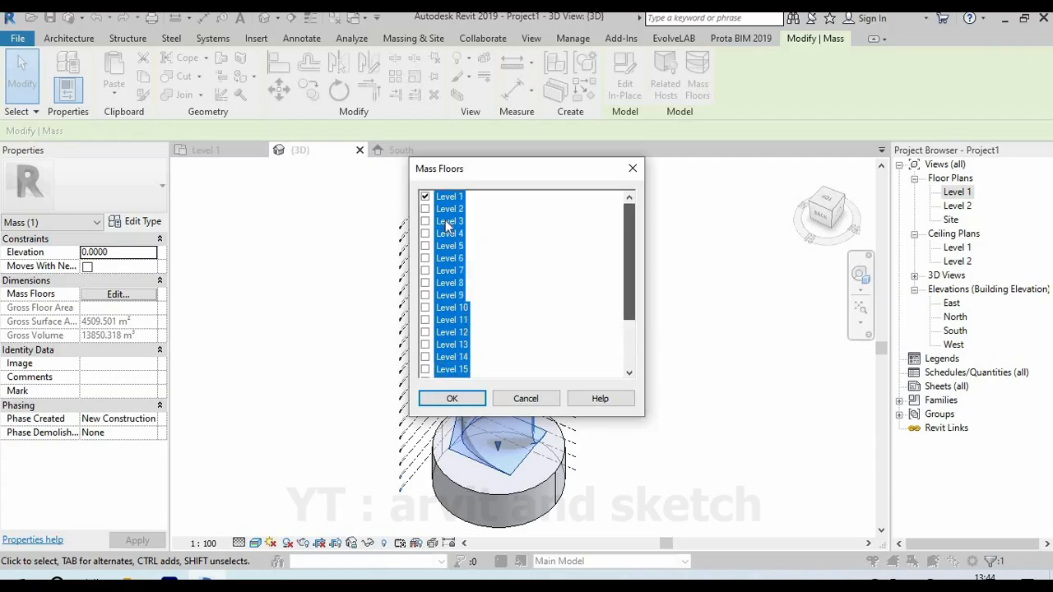
pyautogui.click(466, 400)
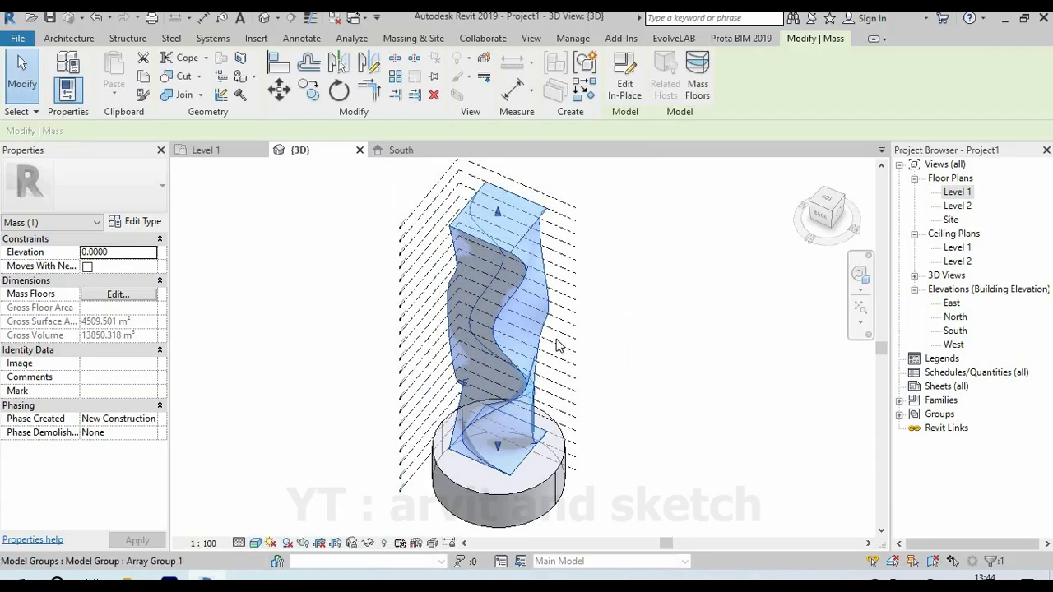
pyautogui.keyDown('shift'); pyautogui.moveTo(505, 372); pyautogui.dragTo(582, 464, button='middle'); pyautogui.keyUp('shift')
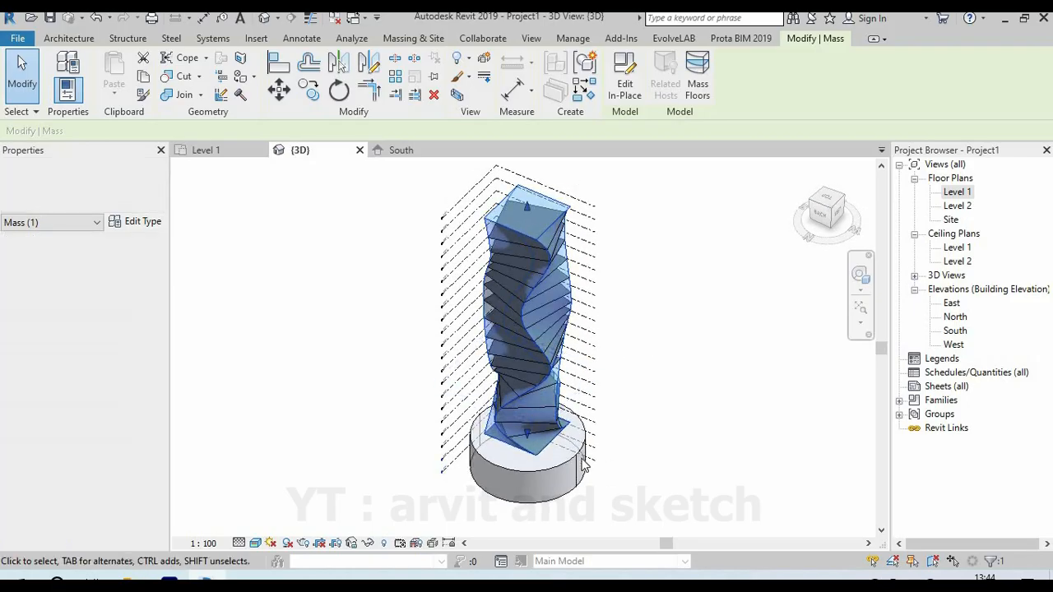
pyautogui.click(648, 405)
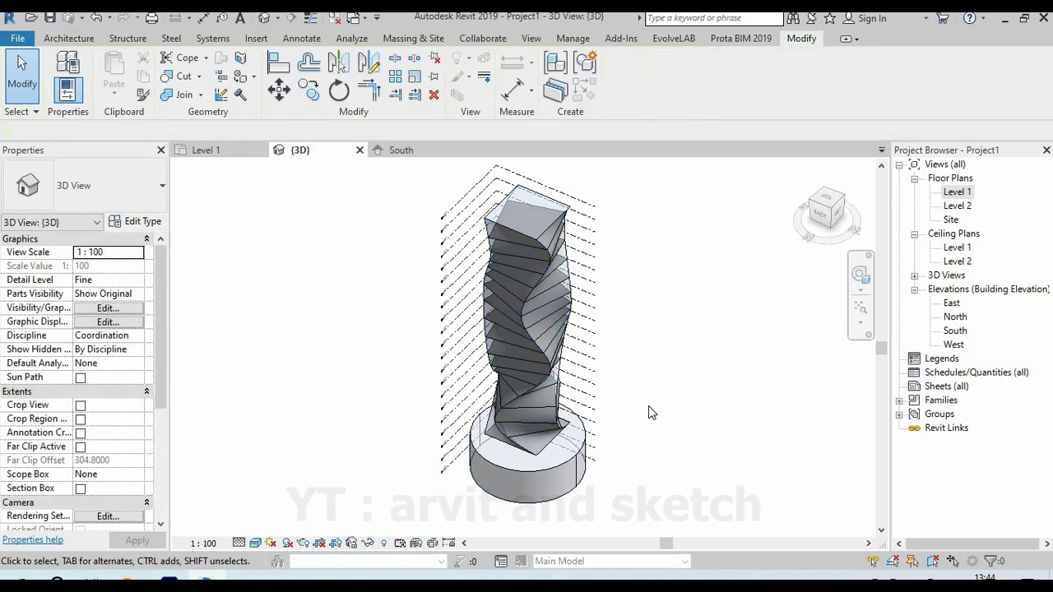
# - Add mass floors to the circular base mass at Level 1, Level 2 and Level 3
pyautogui.moveTo(623, 406)
pyautogui.keyDown('shift'); pyautogui.mouseDown(button='middle')
pyautogui.moveTo(642, 414)
pyautogui.moveTo(630, 423)
pyautogui.moveTo(581, 413)
pyautogui.mouseUp(button='middle'); pyautogui.keyUp('shift')
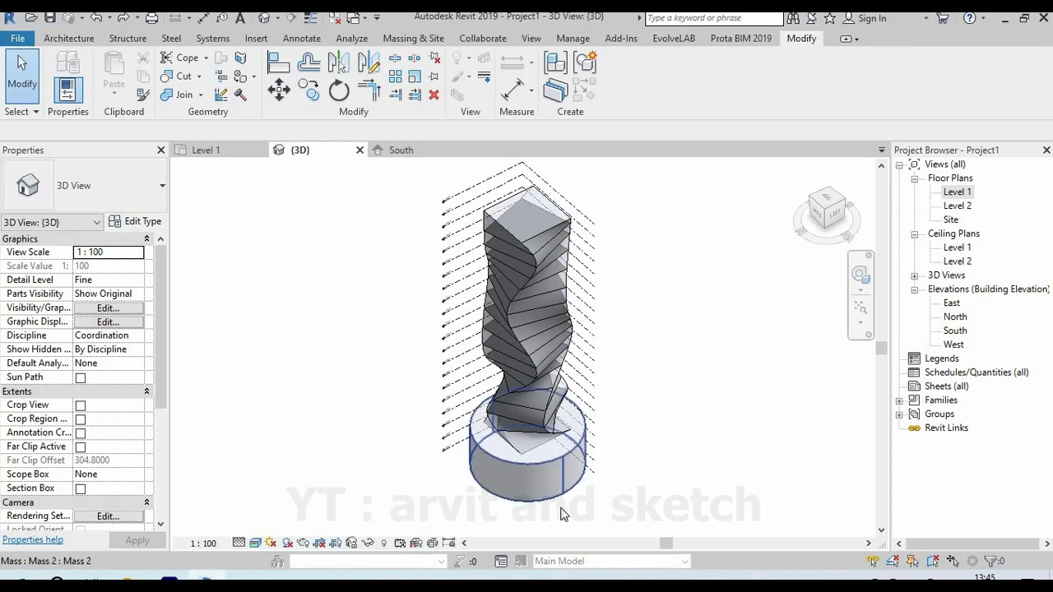
pyautogui.click(559, 468)
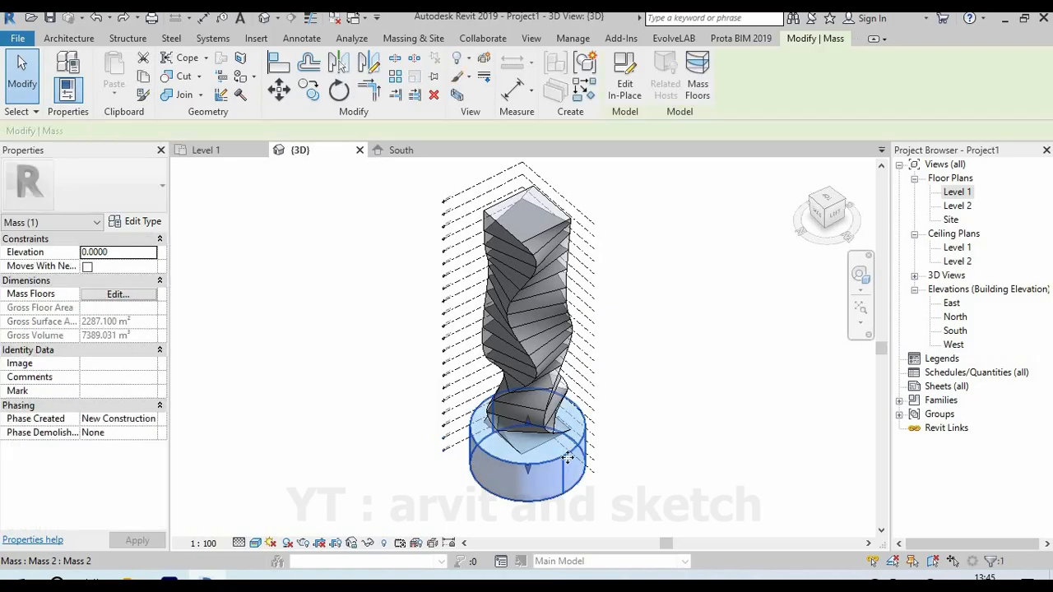
pyautogui.click(696, 78)
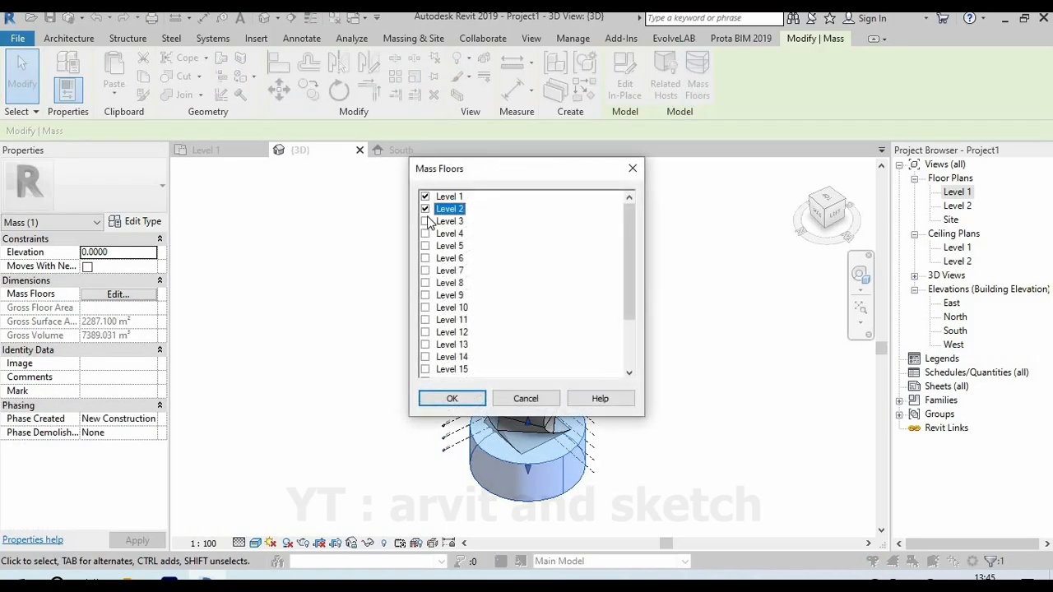
pyautogui.press('Return')
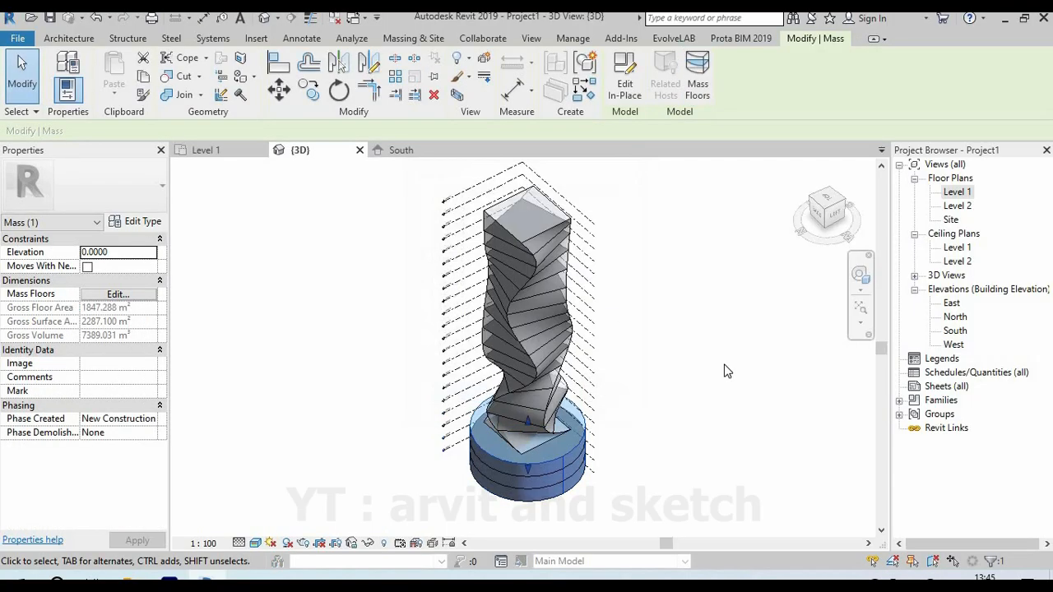
pyautogui.press('Escape')
# - Examine the mass floors of the circular base and the twisted tower from several sides in the 3D view
pyautogui.scroll(4, 552, 494)
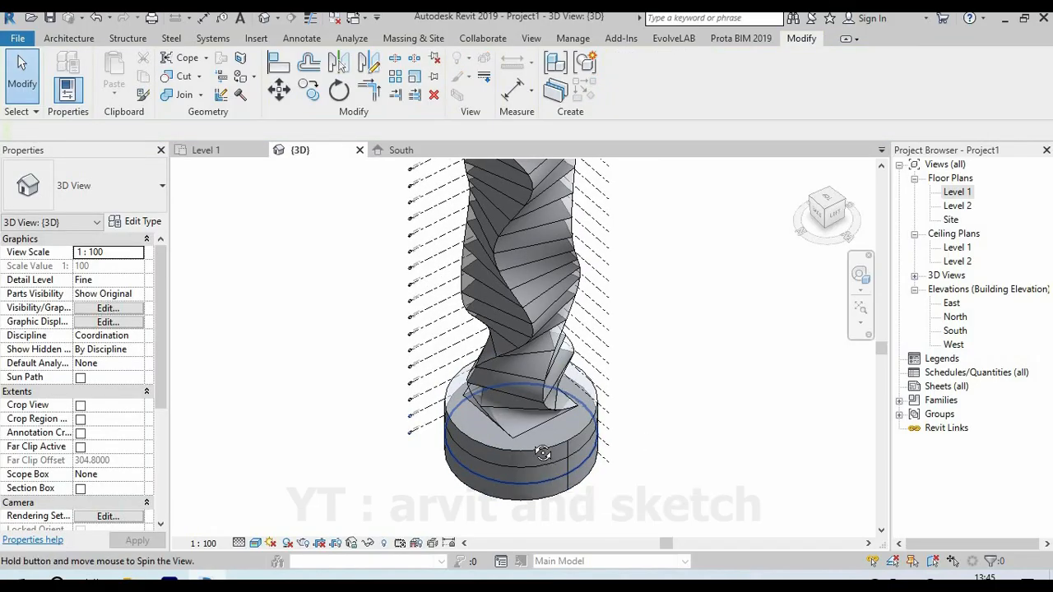
pyautogui.keyDown('shift'); pyautogui.moveTo(542, 453); pyautogui.dragTo(535, 426, button='middle'); pyautogui.keyUp('shift')
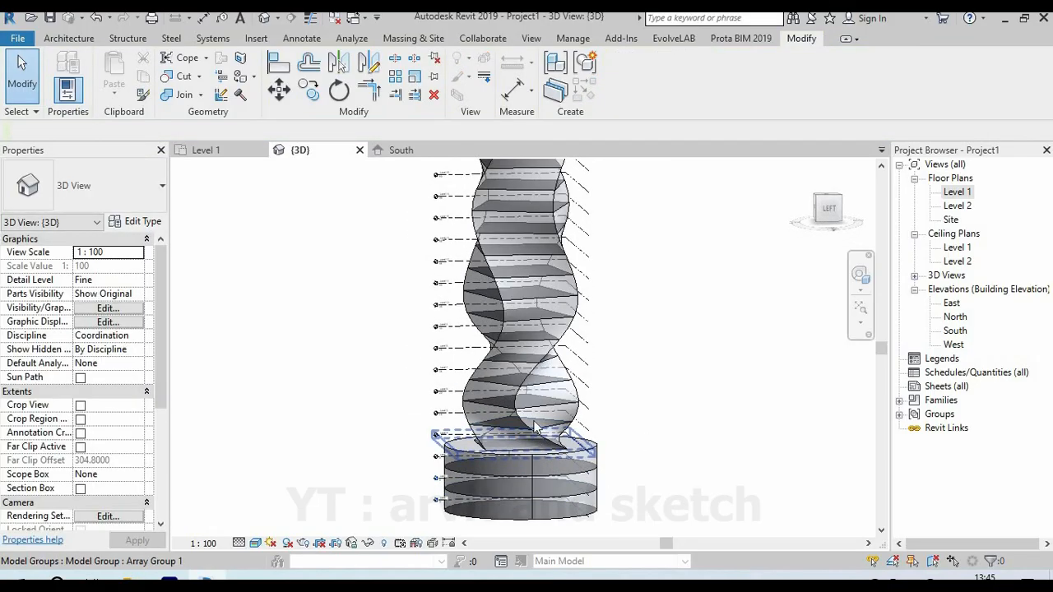
pyautogui.scroll(-2, 547, 378)
pyautogui.keyDown('shift'); pyautogui.moveTo(560, 331); pyautogui.dragTo(543, 388, button='middle'); pyautogui.keyUp('shift')
pyautogui.scroll(3, 556, 352)
pyautogui.scroll(-3, 511, 334)
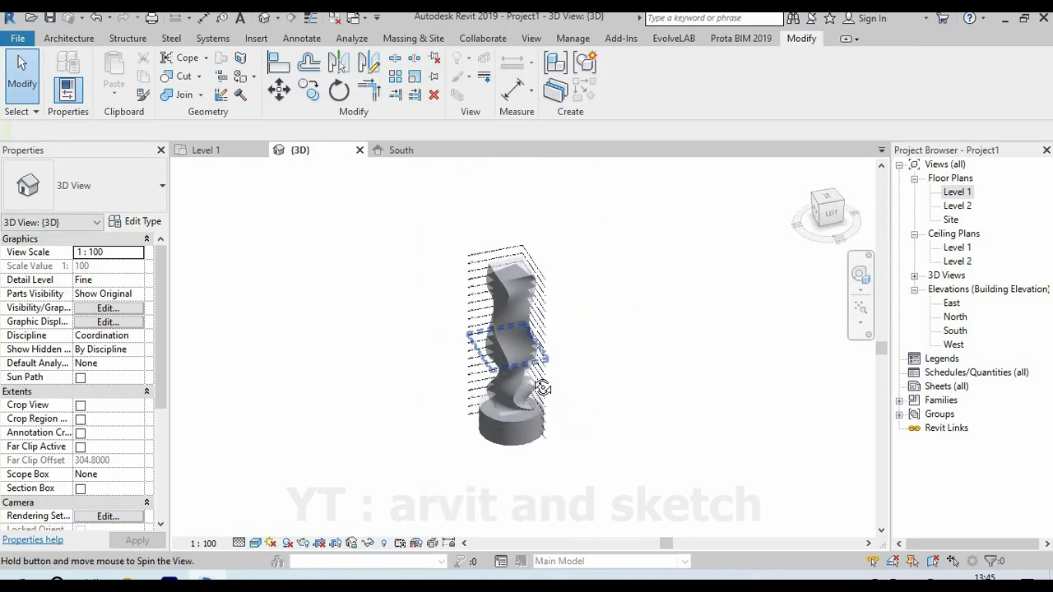
pyautogui.click(827, 211)
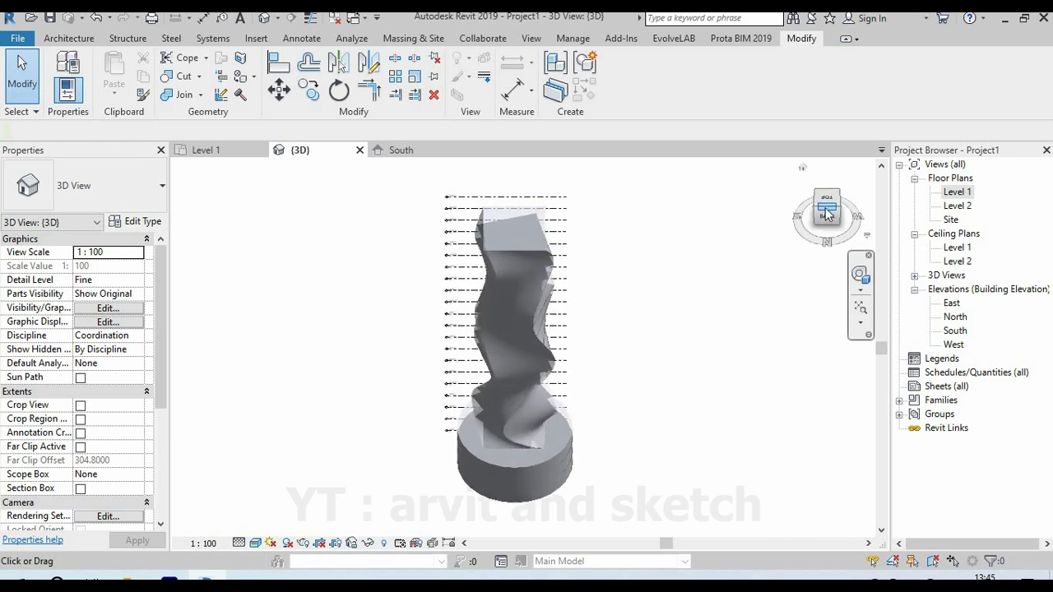
pyautogui.click(840, 209)
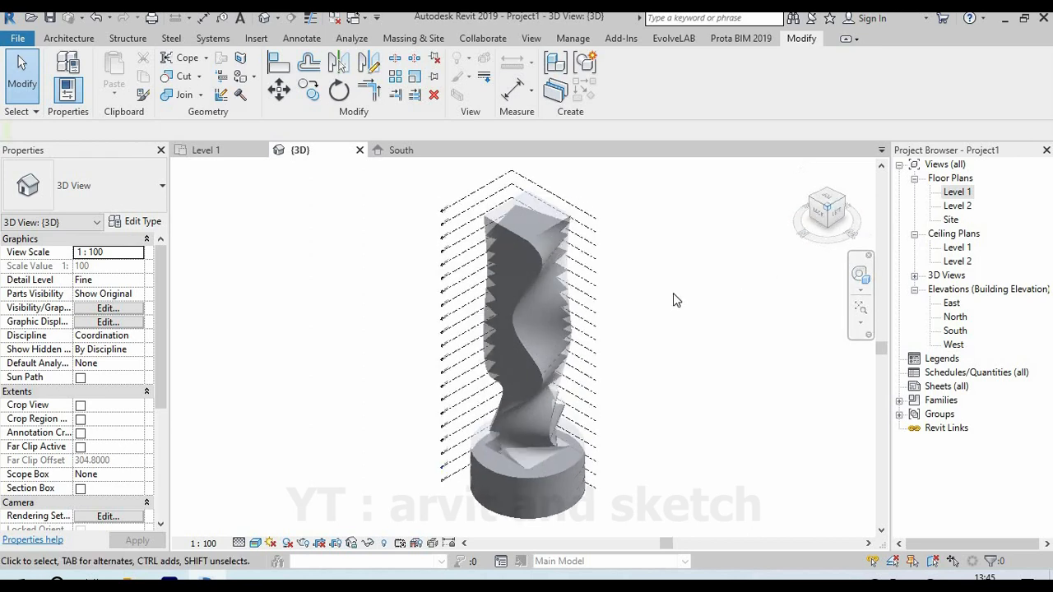
# - Create a perspective camera view from the Level 1 plan, placed southwest of the circular base and aimed northeast through it
pyautogui.click(206, 149)
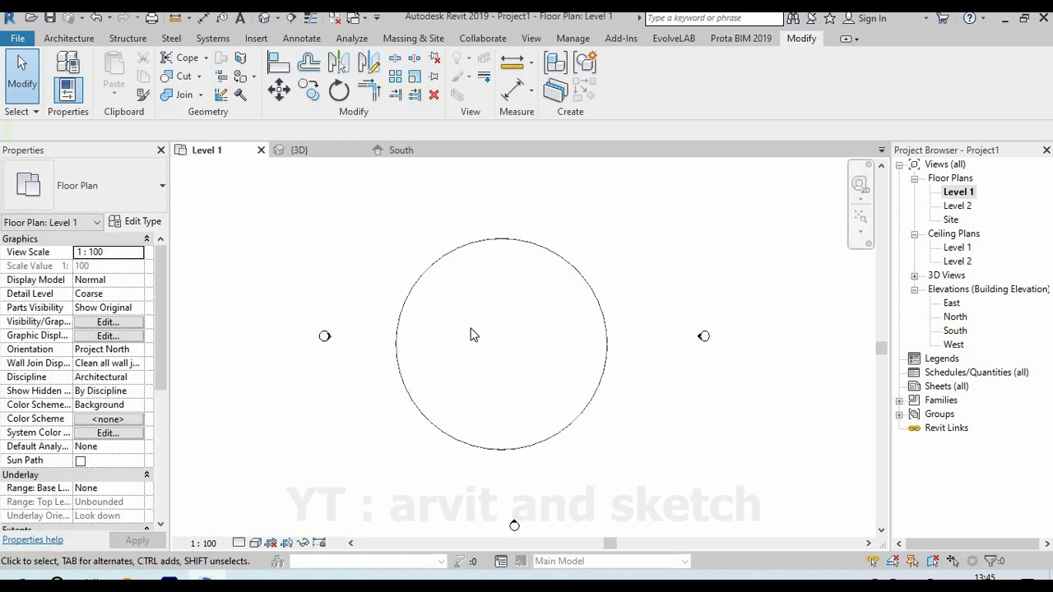
pyautogui.click(531, 39)
pyautogui.click(444, 102)
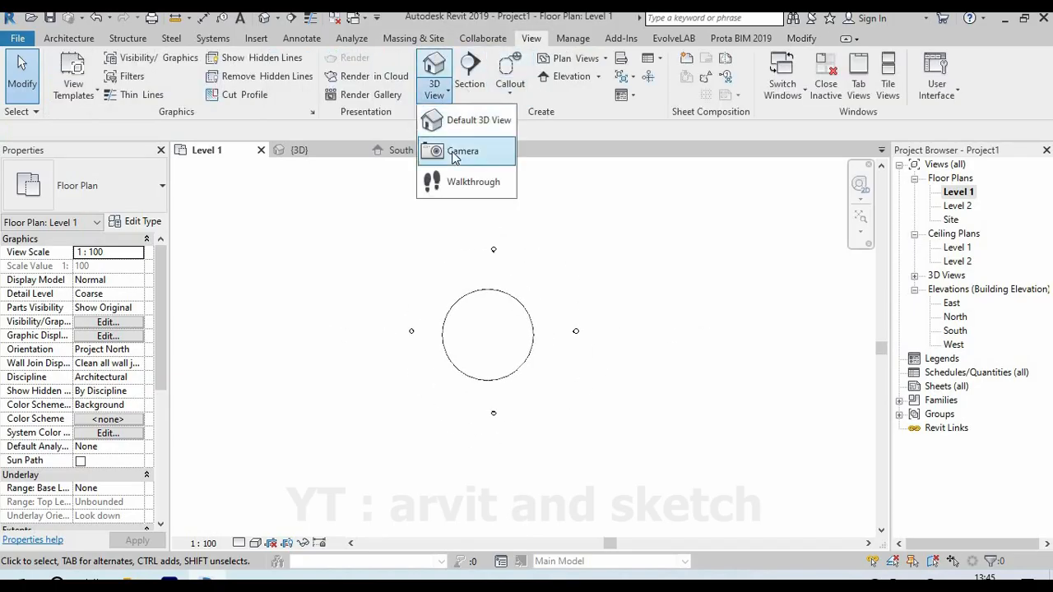
pyautogui.click(459, 148)
pyautogui.click(345, 503)
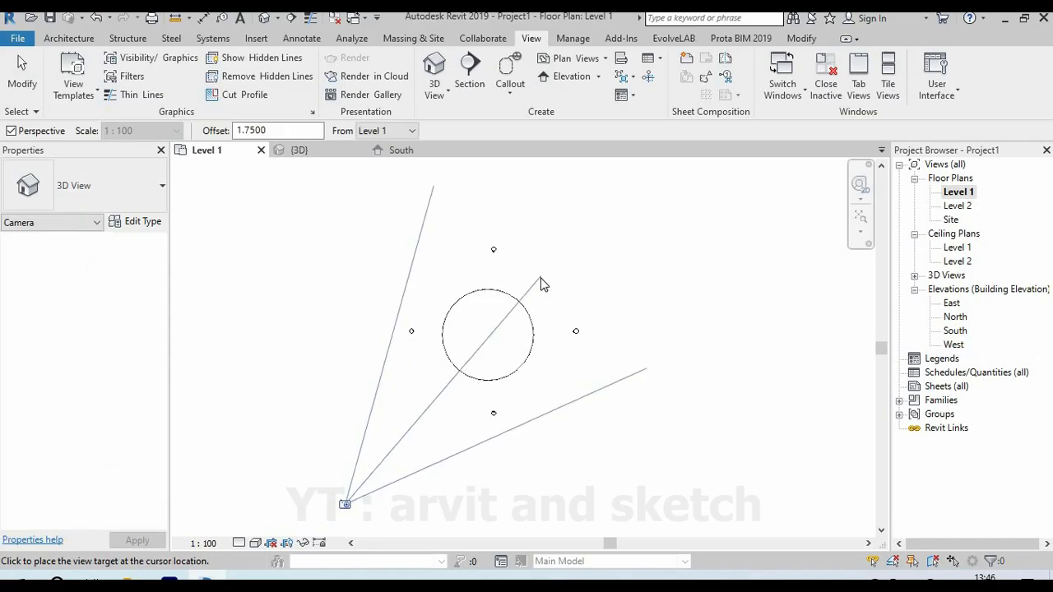
pyautogui.click(541, 282)
# - Turn off the camera view's cropping and frame the whole twisted tower with its circular base
pyautogui.click(80, 363)
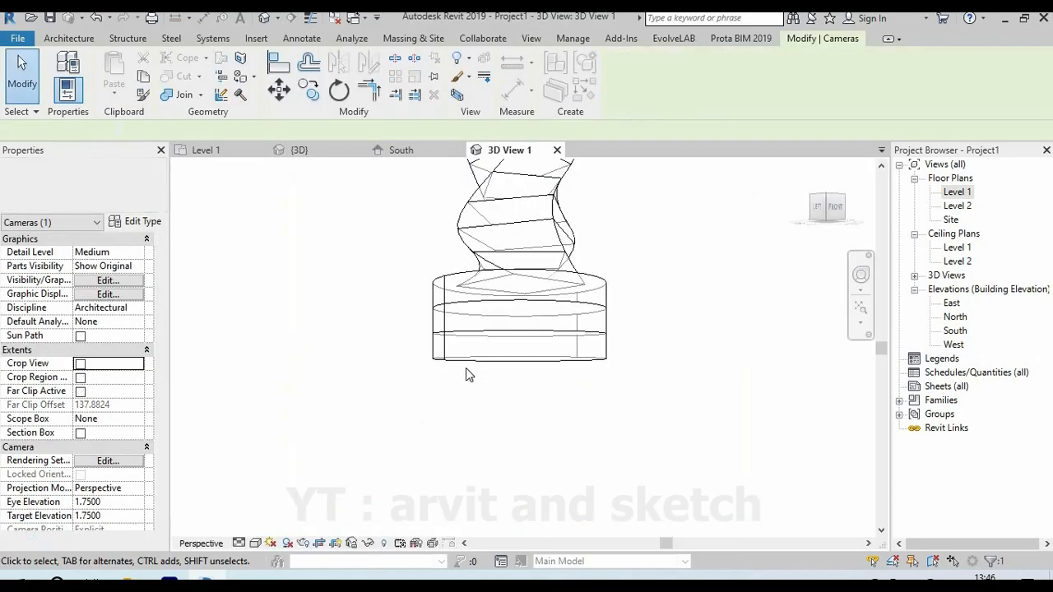
pyautogui.scroll(-5, 512, 385)
pyautogui.scroll(5, 512, 288)
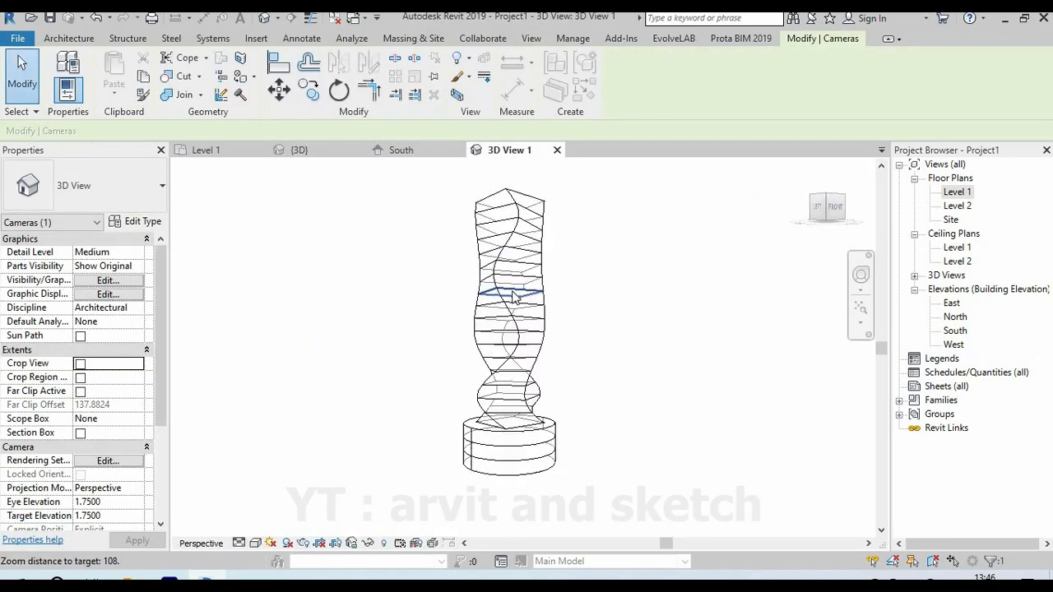
pyautogui.keyDown('shift'); pyautogui.moveTo(514, 291); pyautogui.dragTo(498, 311, button='middle'); pyautogui.keyUp('shift')
pyautogui.scroll(2, 500, 315)
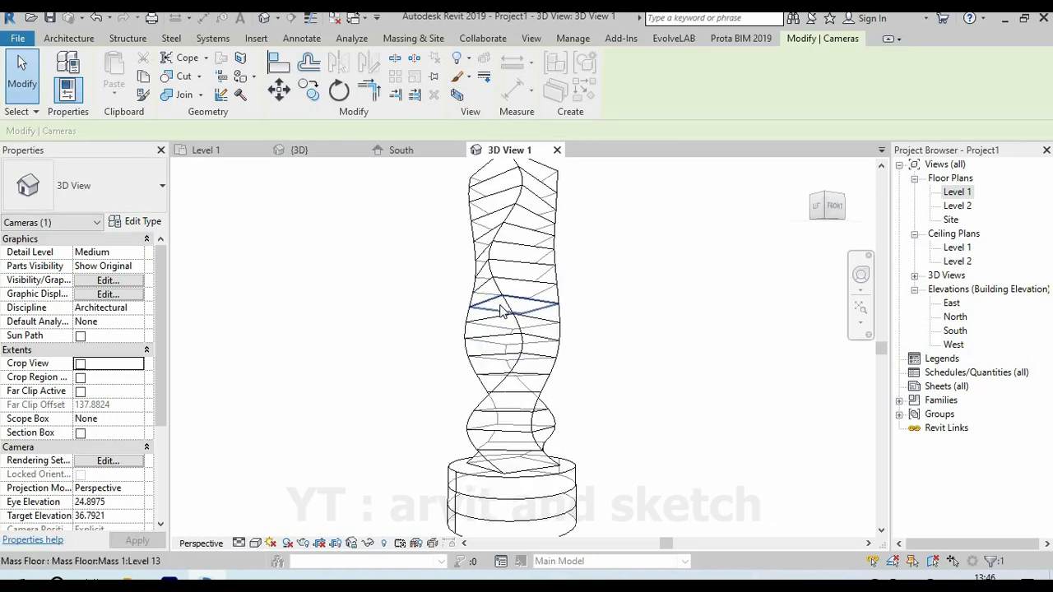
pyautogui.scroll(-2, 500, 316)
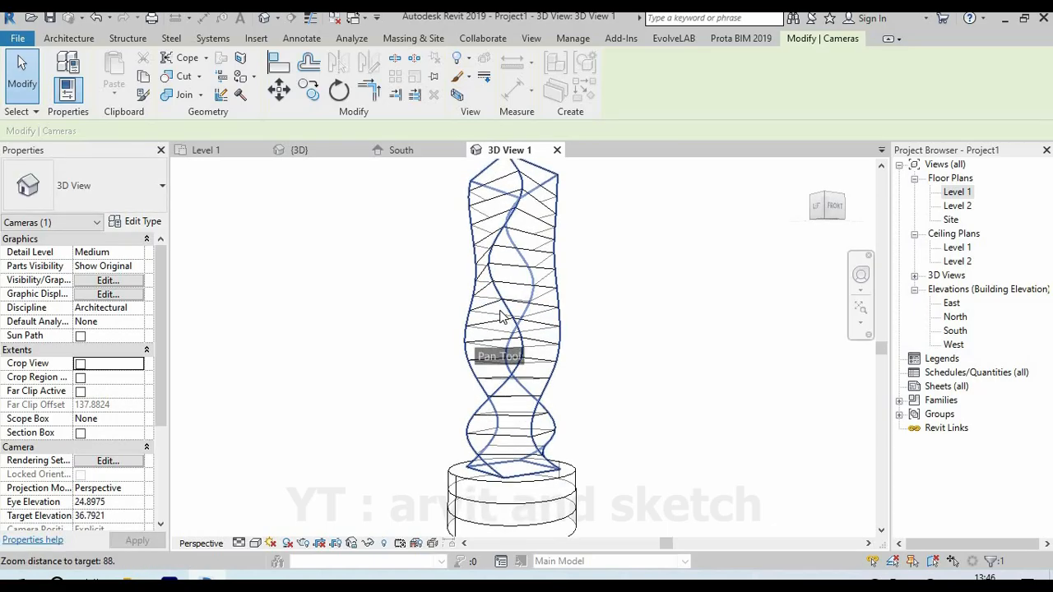
# - Set the camera view to the Shaded visual style and Fine detail level, with shadows on
pyautogui.click(254, 544)
pyautogui.click(268, 477)
pyautogui.click(239, 543)
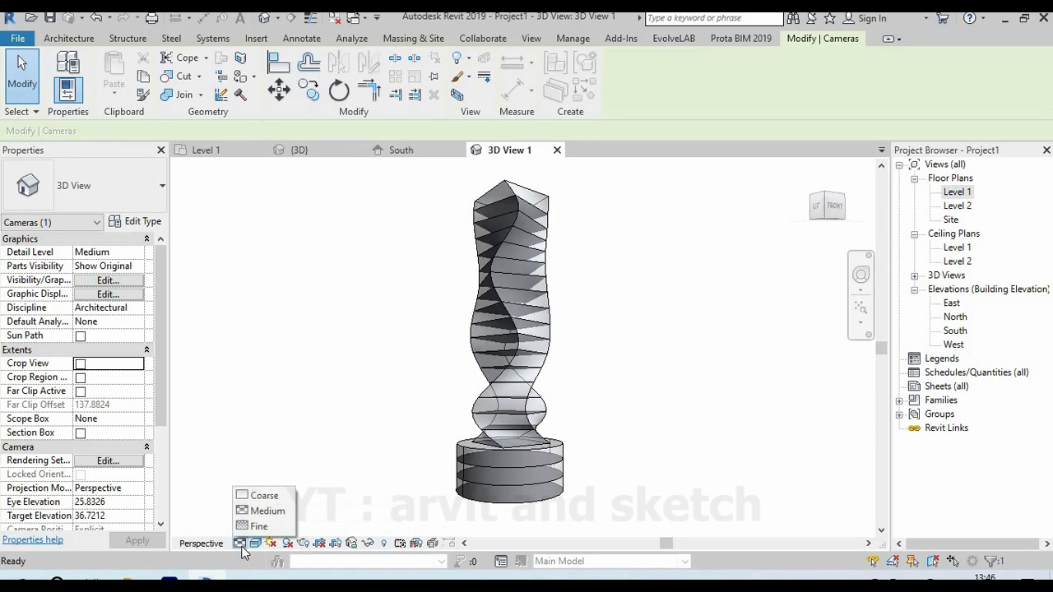
pyautogui.click(261, 526)
pyautogui.click(287, 544)
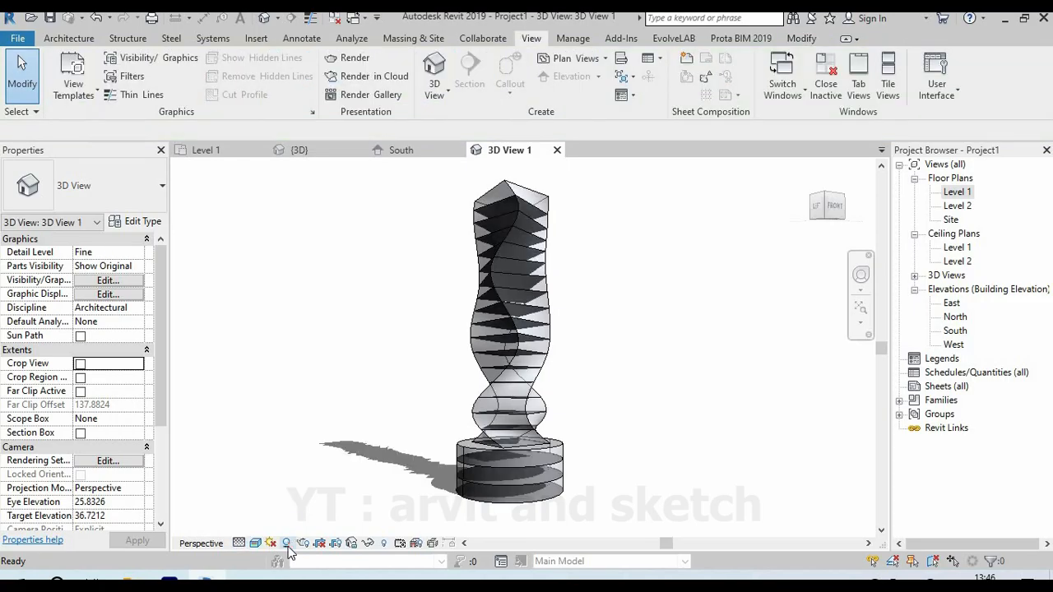
# - Examine the shaded tower, its mass floors and its shadow from several sides and heights in the perspective view
pyautogui.keyDown('shift'); pyautogui.moveTo(398, 400); pyautogui.dragTo(337, 293, button='middle'); pyautogui.keyUp('shift')
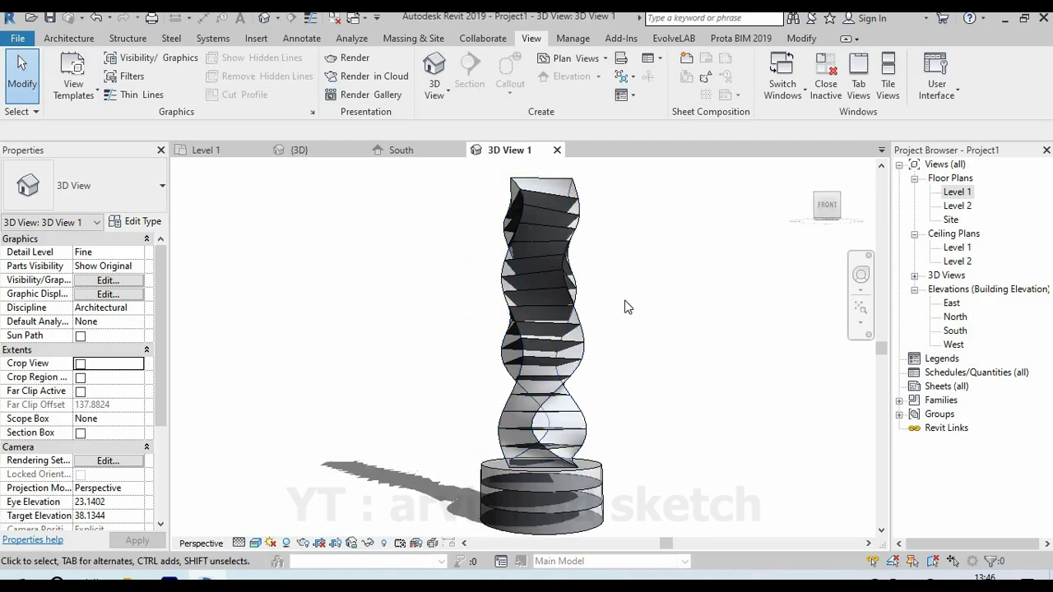
pyautogui.scroll(1, 624, 301)
pyautogui.keyDown('shift'); pyautogui.moveTo(573, 316); pyautogui.dragTo(542, 315, button='middle'); pyautogui.keyUp('shift')
pyautogui.scroll(-1, 540, 316)
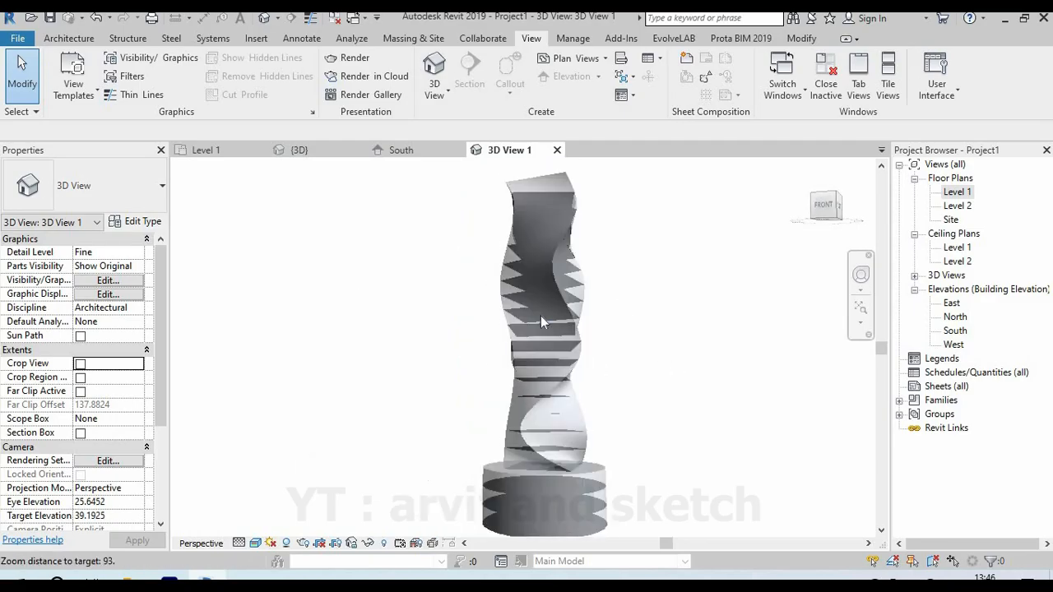
pyautogui.scroll(-2, 530, 370)
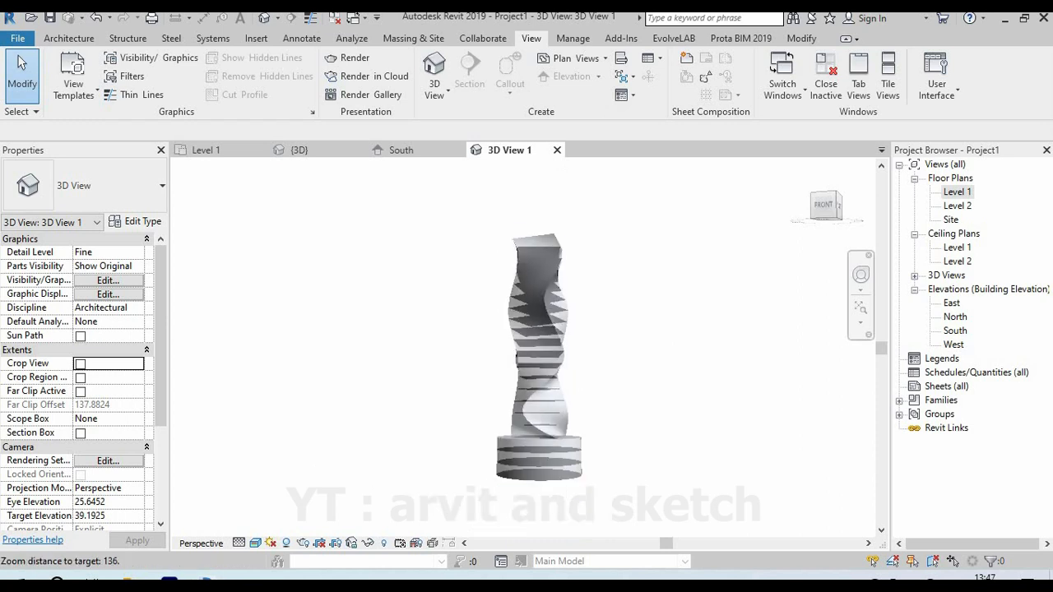
pyautogui.keyDown('shift'); pyautogui.moveTo(530, 381); pyautogui.dragTo(571, 338, button='middle'); pyautogui.keyUp('shift')
pyautogui.scroll(5, 585, 294)
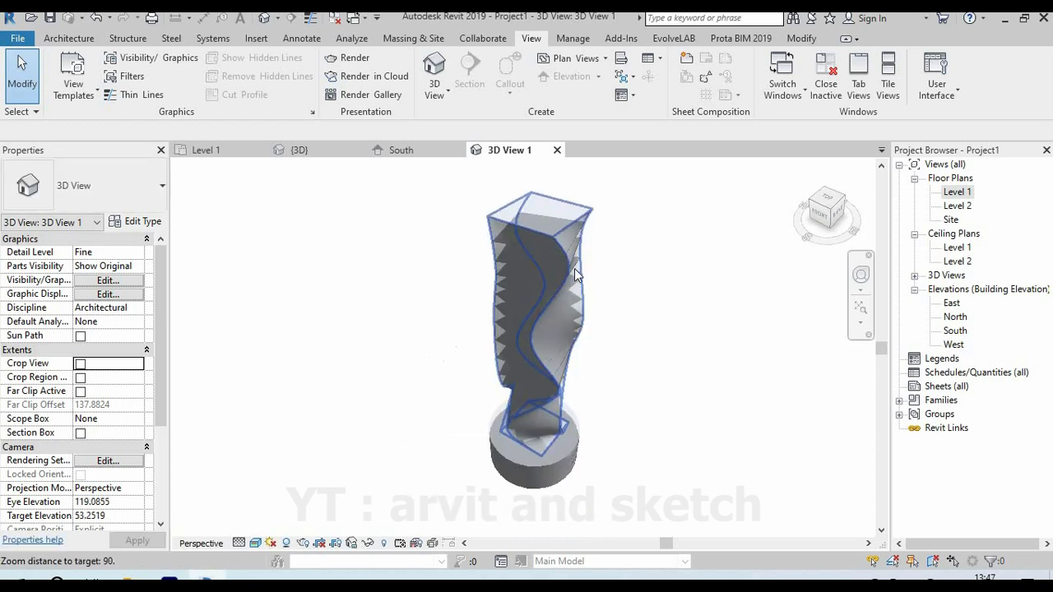
pyautogui.keyDown('shift'); pyautogui.moveTo(585, 295); pyautogui.dragTo(480, 315, button='middle'); pyautogui.keyUp('shift')
pyautogui.scroll(2, 476, 314)
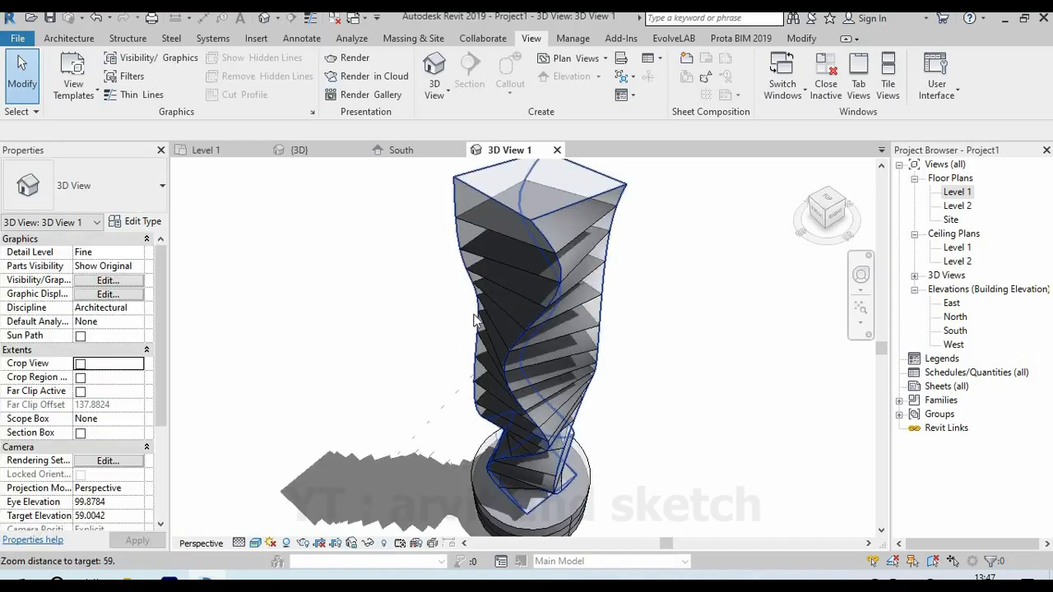
pyautogui.scroll(-2, 443, 309)
pyautogui.keyDown('shift'); pyautogui.moveTo(547, 363); pyautogui.dragTo(523, 365, button='middle'); pyautogui.keyUp('shift')
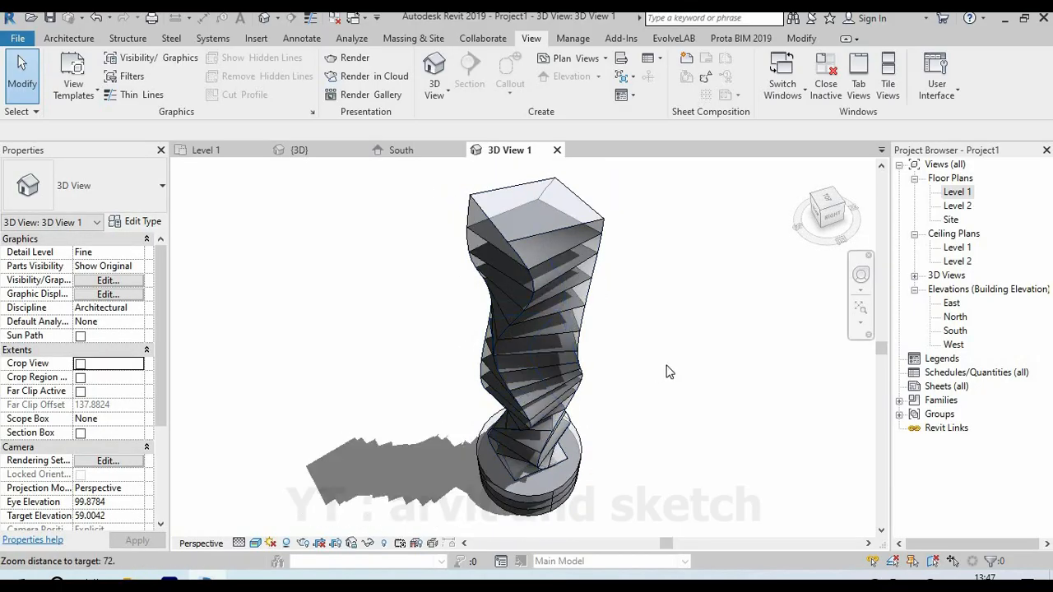
pyautogui.keyDown('shift'); pyautogui.moveTo(616, 357); pyautogui.dragTo(615, 329, button='middle'); pyautogui.keyUp('shift')
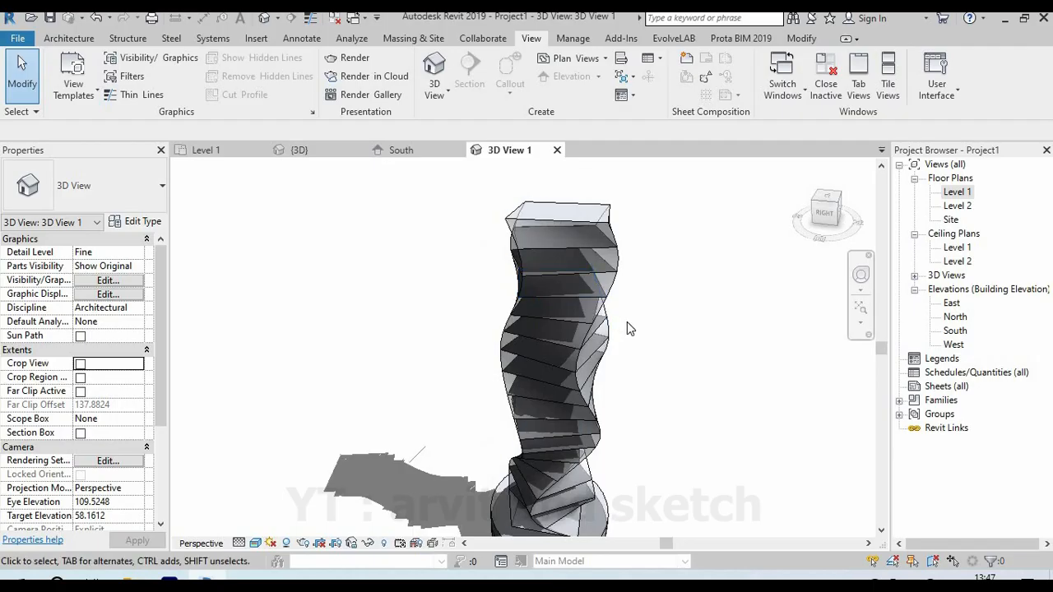
pyautogui.keyDown('shift'); pyautogui.moveTo(515, 330); pyautogui.dragTo(613, 379, button='middle'); pyautogui.keyUp('shift')
pyautogui.scroll(-2, 611, 324)
pyautogui.keyDown('shift'); pyautogui.moveTo(611, 324); pyautogui.dragTo(675, 342, button='middle'); pyautogui.keyUp('shift')
pyautogui.scroll(2, 676, 342)
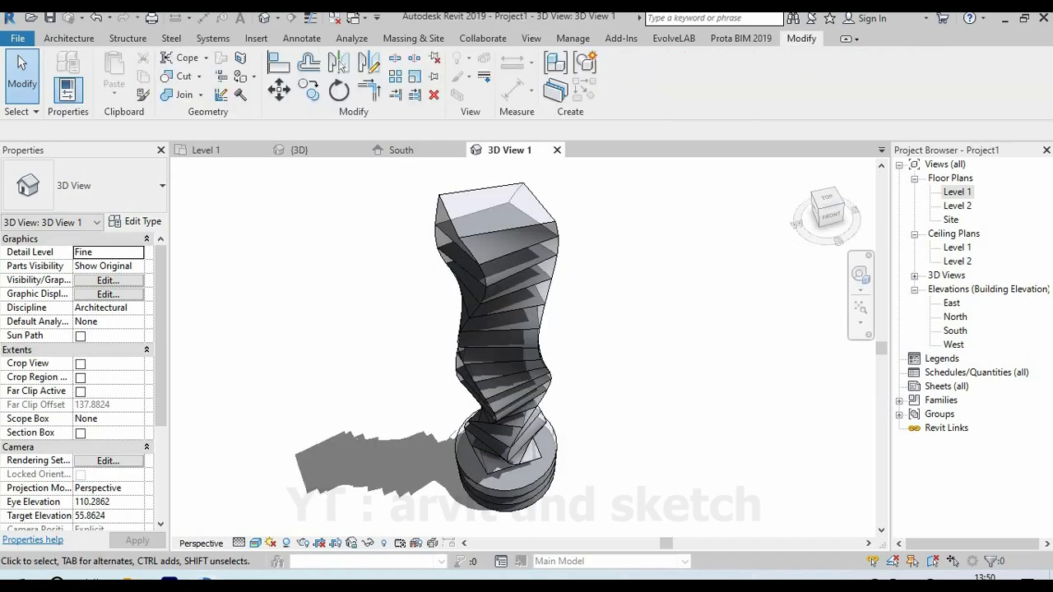
# - Edit the twisted tower mass in place and pull one edge of its top face inward
pyautogui.click(567, 234)
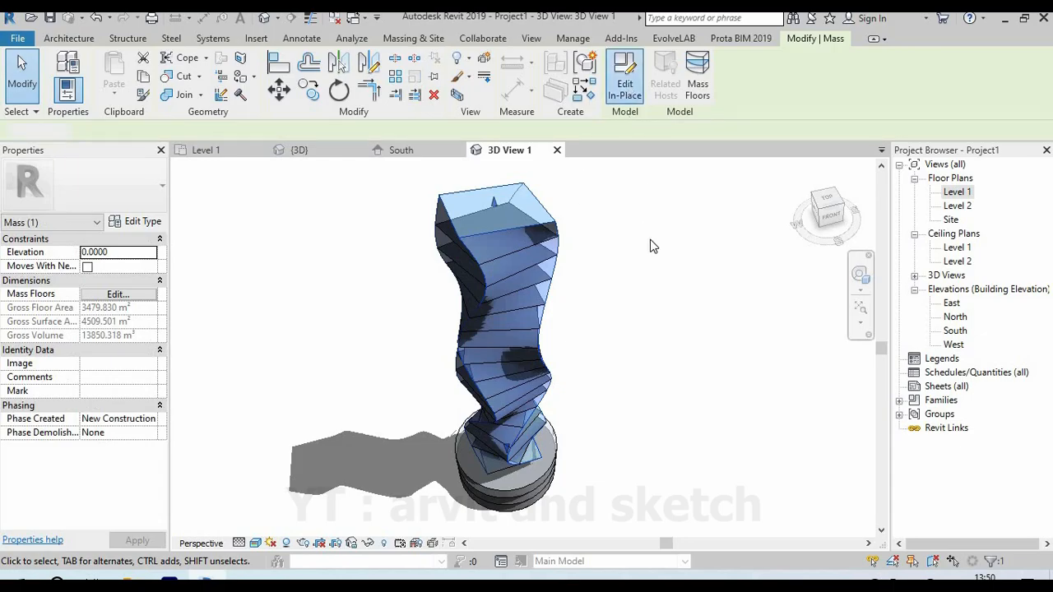
pyautogui.click(549, 212)
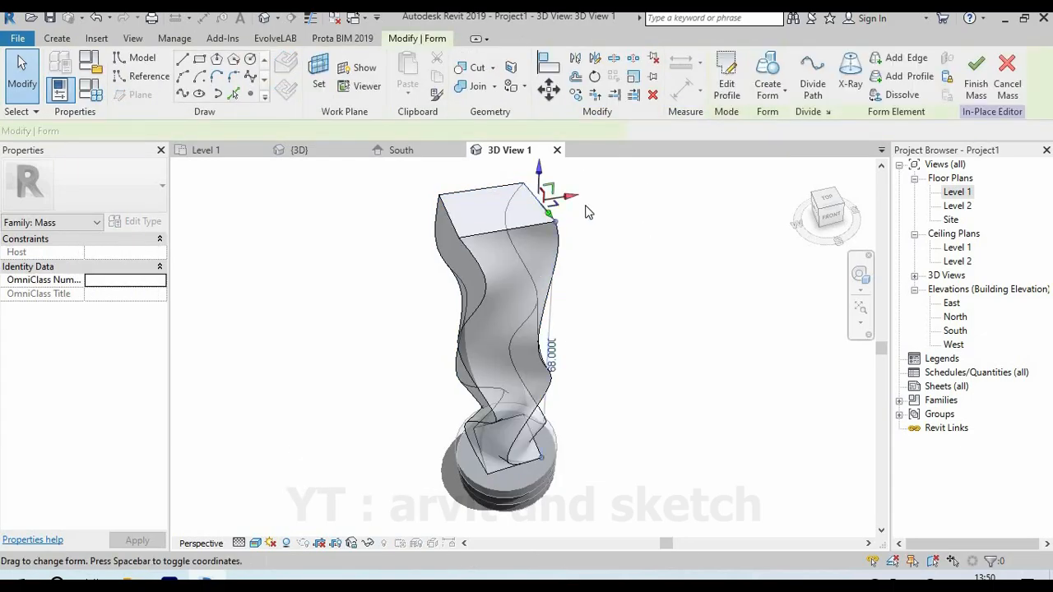
pyautogui.moveTo(574, 201); pyautogui.dragTo(533, 207)
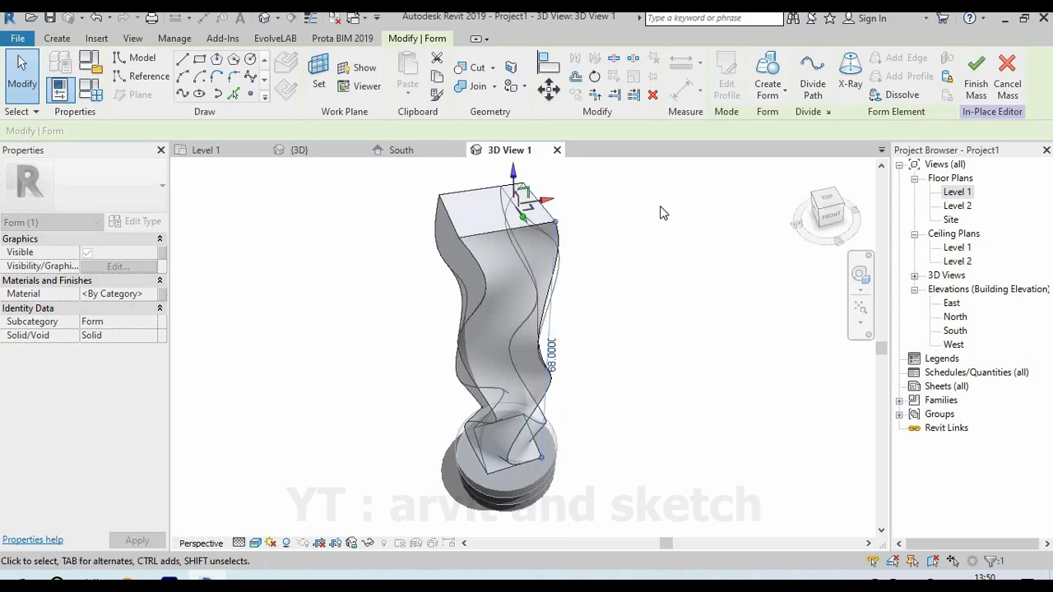
pyautogui.click(587, 315)
# - Pull another edge of the tower's top face inward to narrow the upper end of the form
pyautogui.keyDown('shift'); pyautogui.moveTo(549, 331); pyautogui.dragTo(532, 251, button='middle'); pyautogui.keyUp('shift')
pyautogui.scroll(3, 576, 247)
pyautogui.scroll(1, 526, 243)
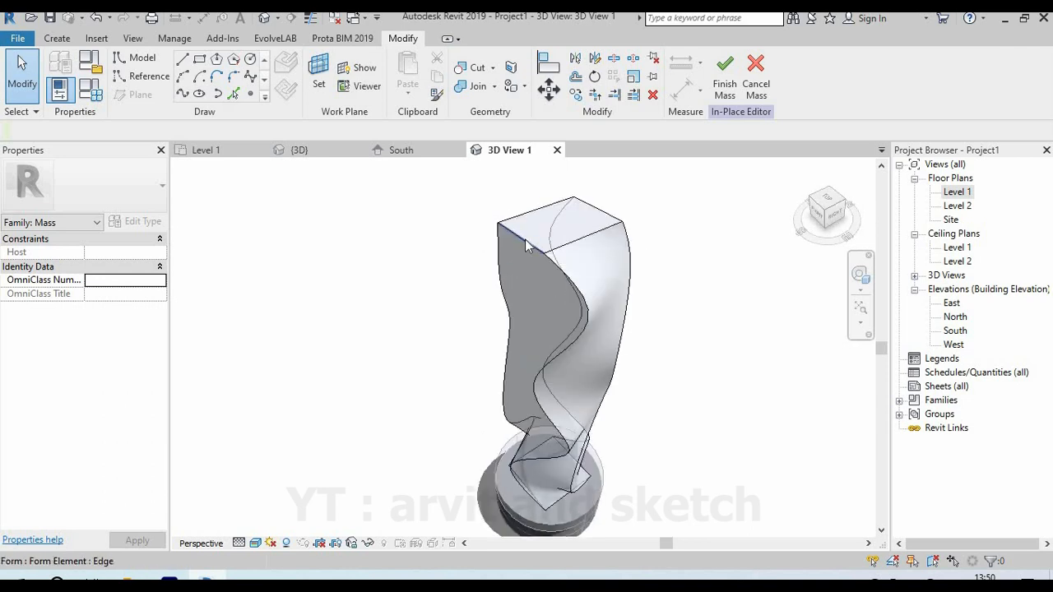
pyautogui.click(525, 242)
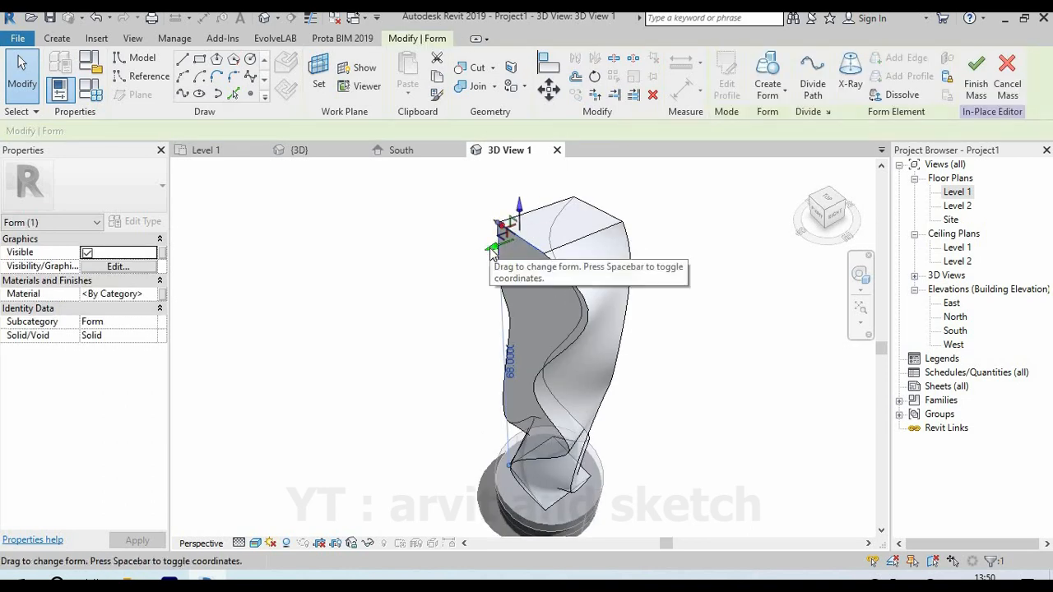
pyautogui.moveTo(491, 247)
pyautogui.mouseDown()
pyautogui.moveTo(521, 239)
pyautogui.moveTo(526, 264)
pyautogui.mouseUp()
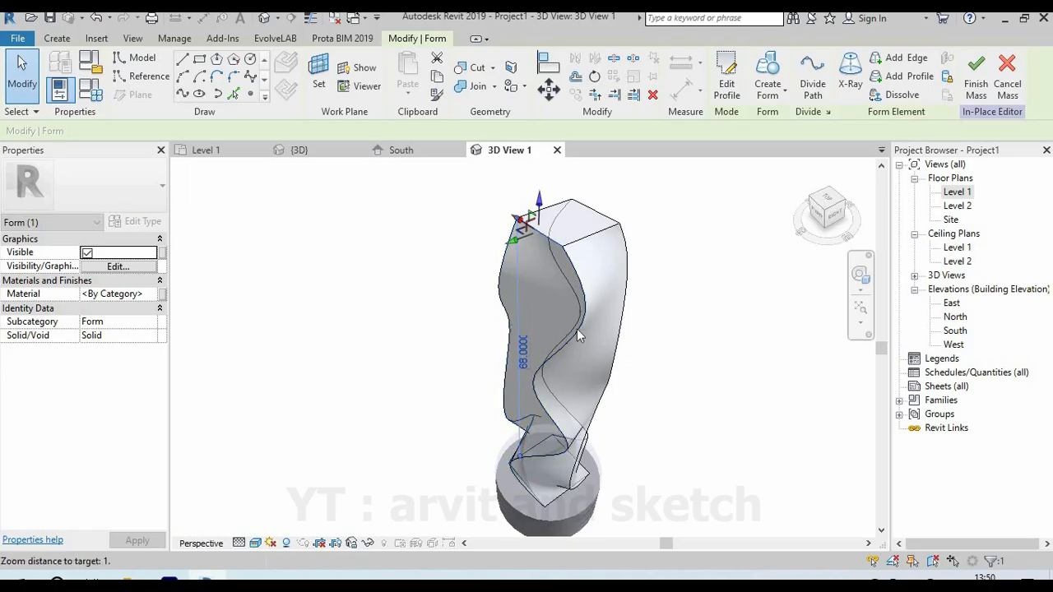
# - Raise one edge of the tower's top face in two moves to about 77.9 m, giving the tower a sloping top
pyautogui.keyDown('shift'); pyautogui.moveTo(577, 331); pyautogui.dragTo(741, 325, button='middle'); pyautogui.keyUp('shift')
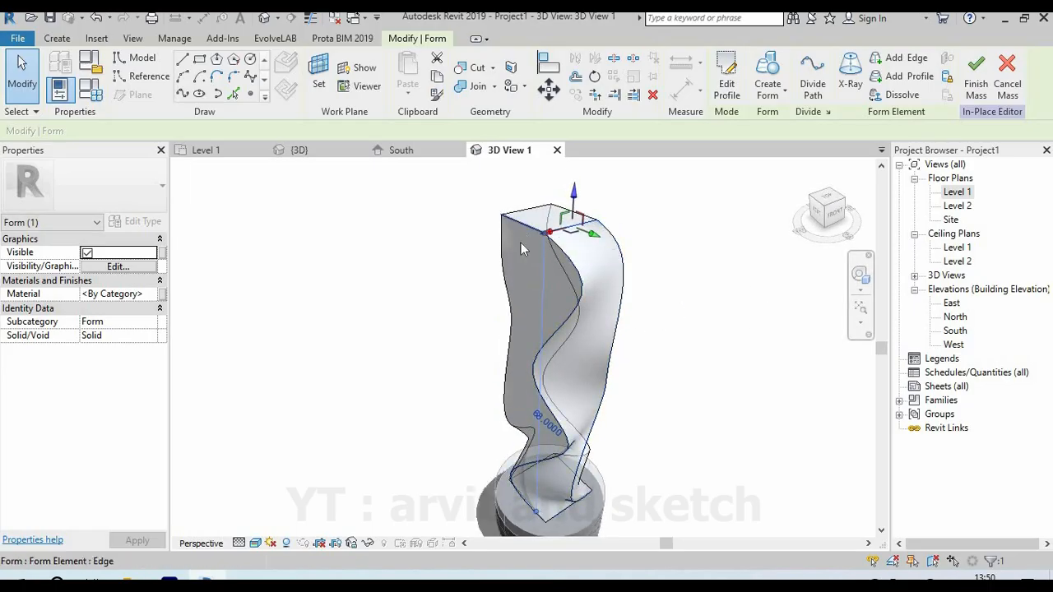
pyautogui.click(514, 214)
pyautogui.moveTo(521, 191); pyautogui.dragTo(529, 179)
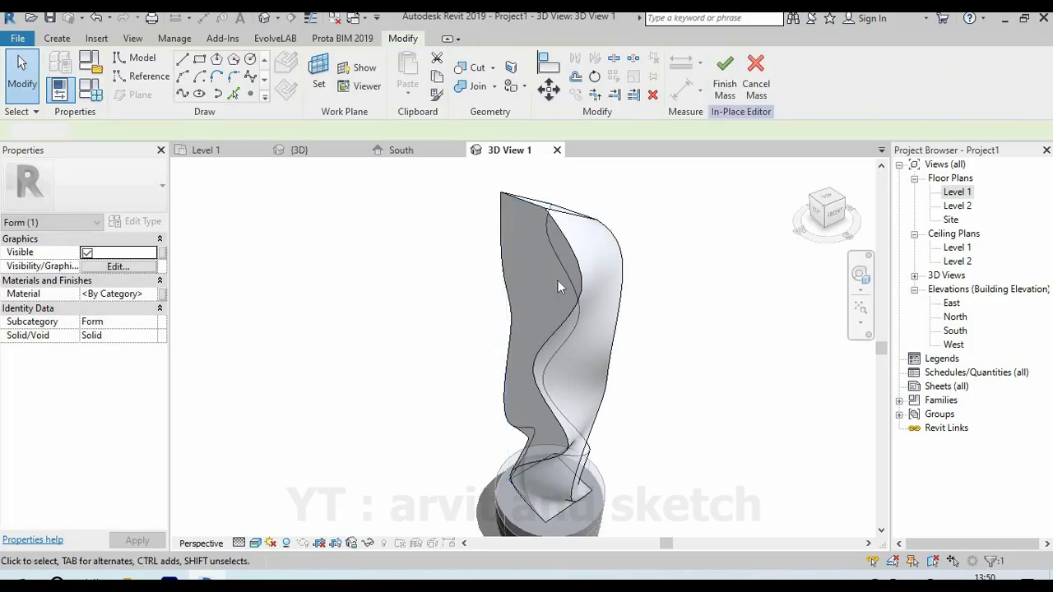
pyautogui.keyDown('shift'); pyautogui.moveTo(558, 281); pyautogui.dragTo(531, 218, button='middle'); pyautogui.keyUp('shift')
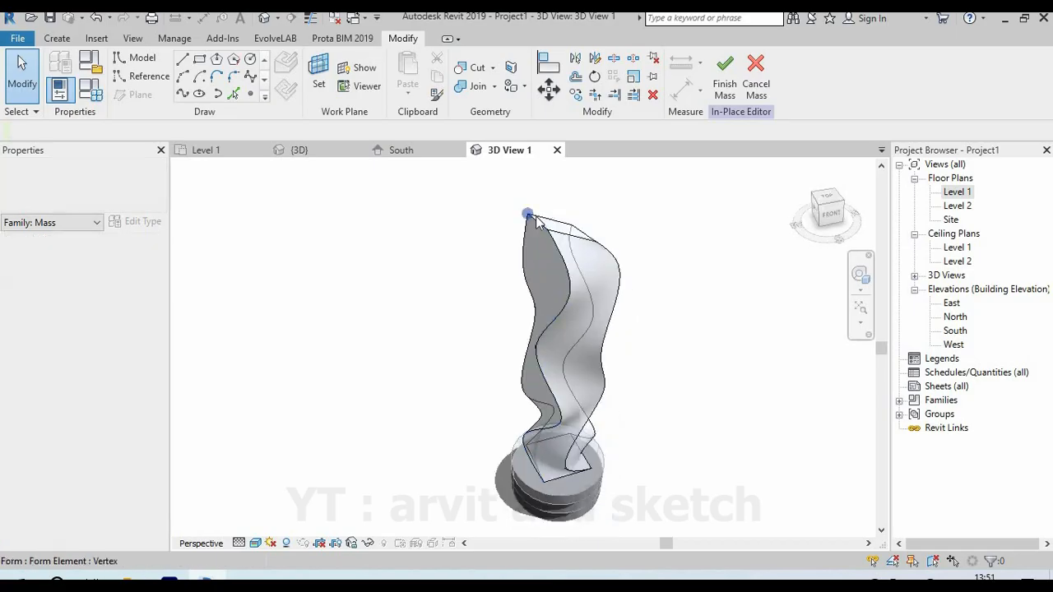
pyautogui.click(531, 215)
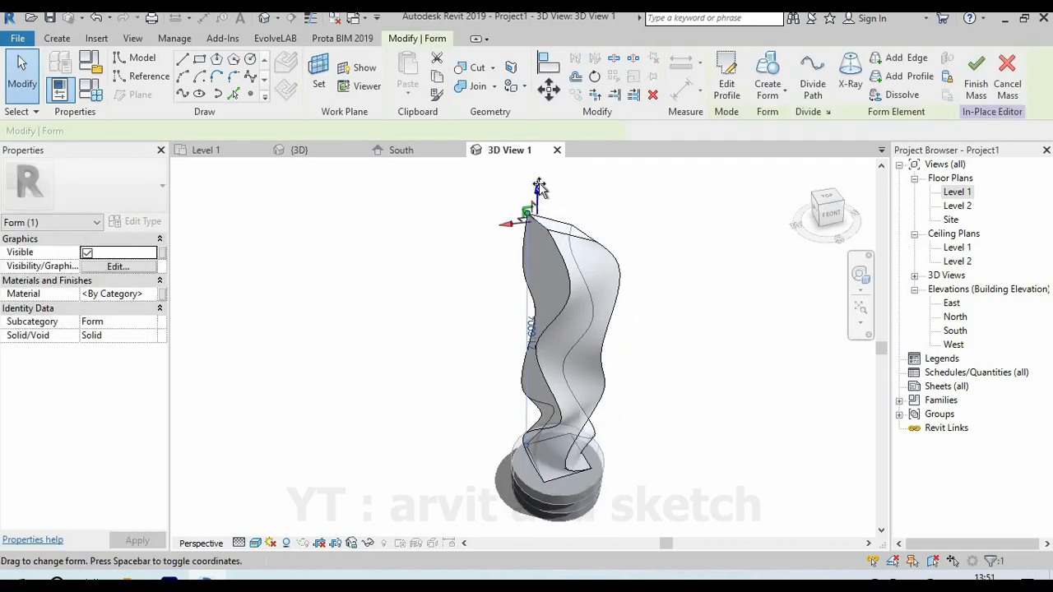
pyautogui.moveTo(532, 216); pyautogui.dragTo(540, 161)
pyautogui.click(665, 262)
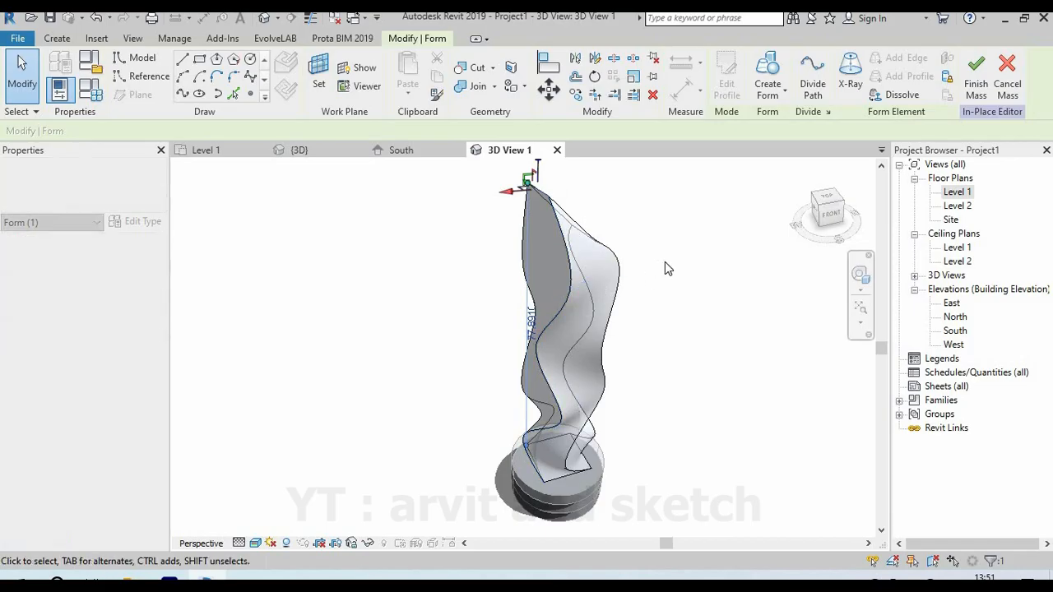
# - Raise the lower edge of the tower's sloping top slightly to make the slope gentler
pyautogui.scroll(-1, 579, 327)
pyautogui.keyDown('shift'); pyautogui.moveTo(578, 327); pyautogui.dragTo(605, 368, button='middle'); pyautogui.keyUp('shift')
pyautogui.scroll(2, 646, 347)
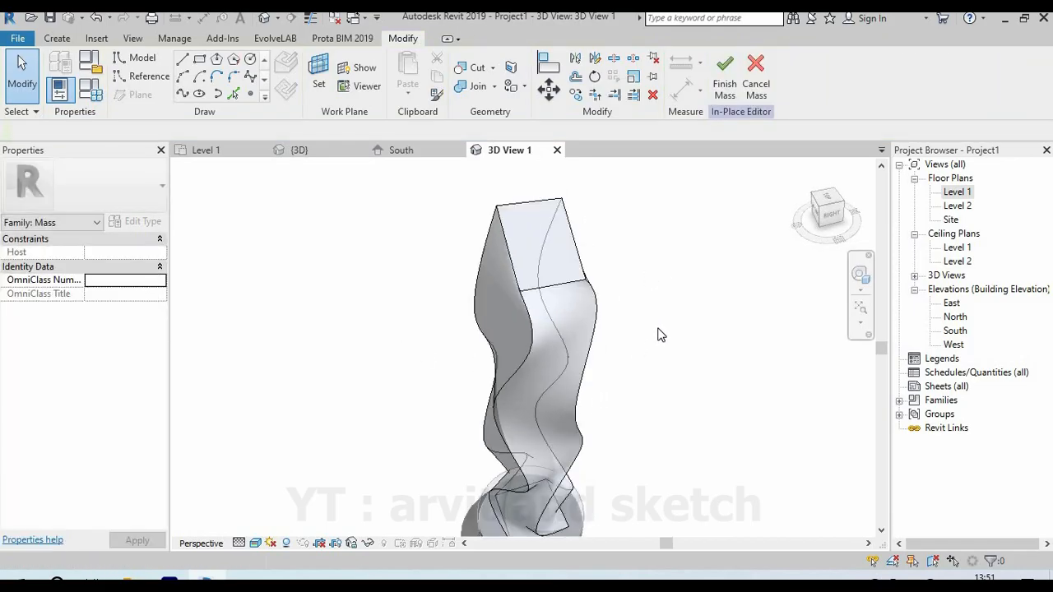
pyautogui.click(563, 293)
pyautogui.click(627, 299)
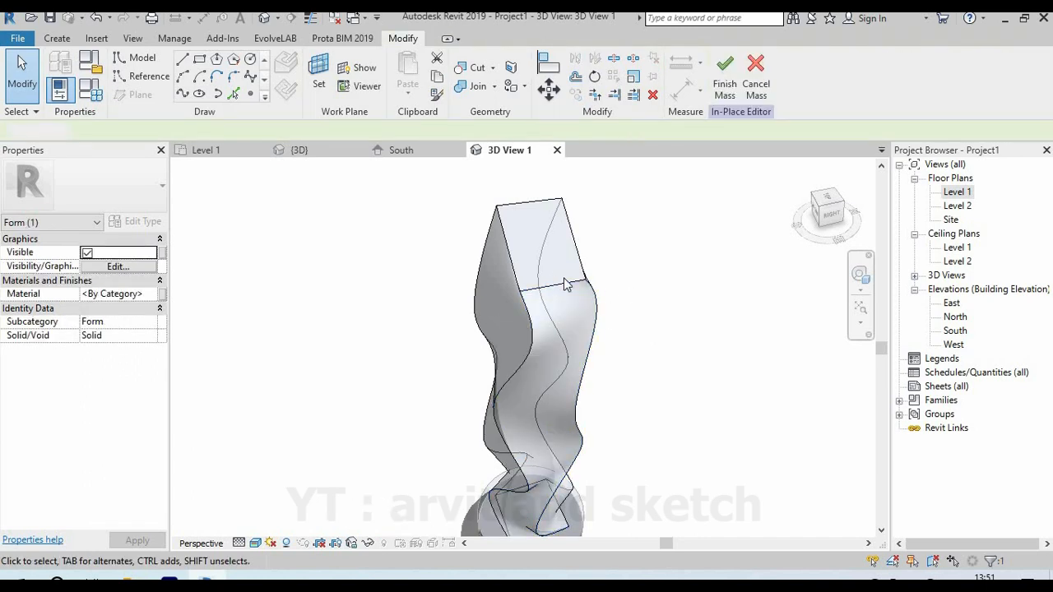
pyautogui.click(554, 321)
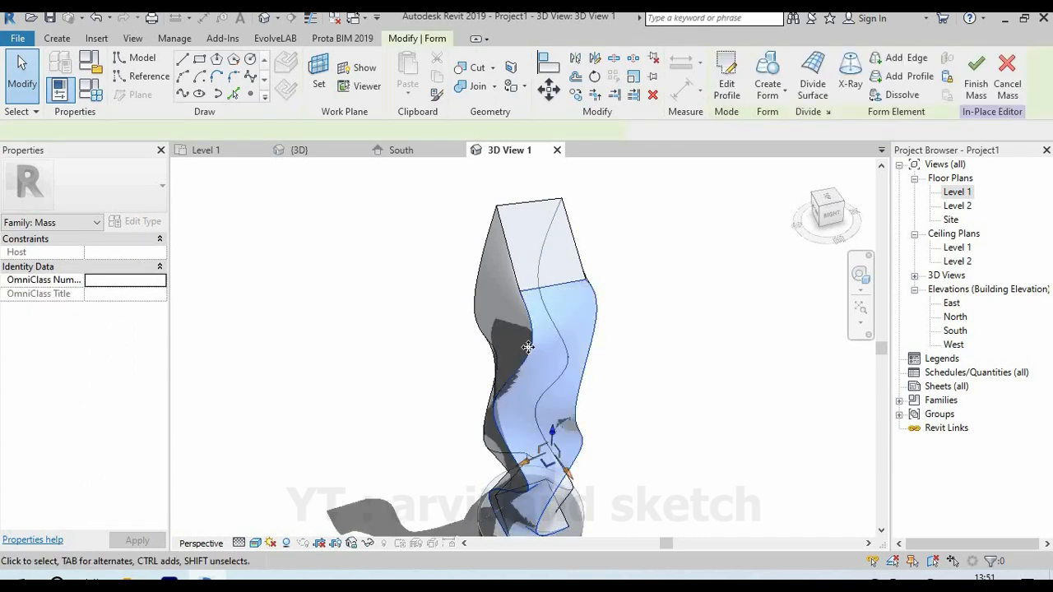
pyautogui.keyDown('shift'); pyautogui.moveTo(554, 321); pyautogui.dragTo(619, 355, button='middle'); pyautogui.keyUp('shift')
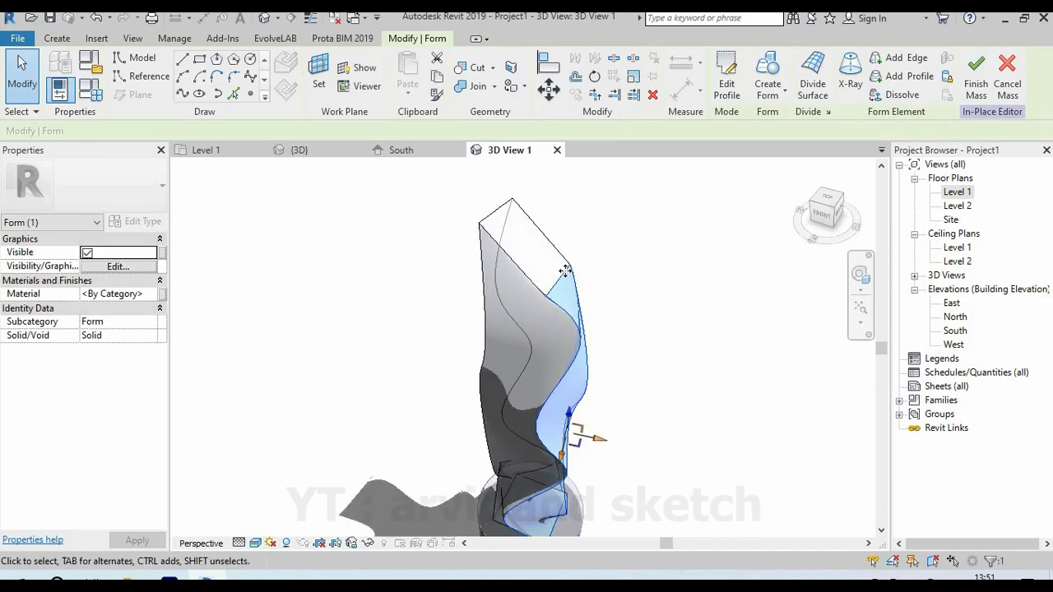
pyautogui.click(595, 240)
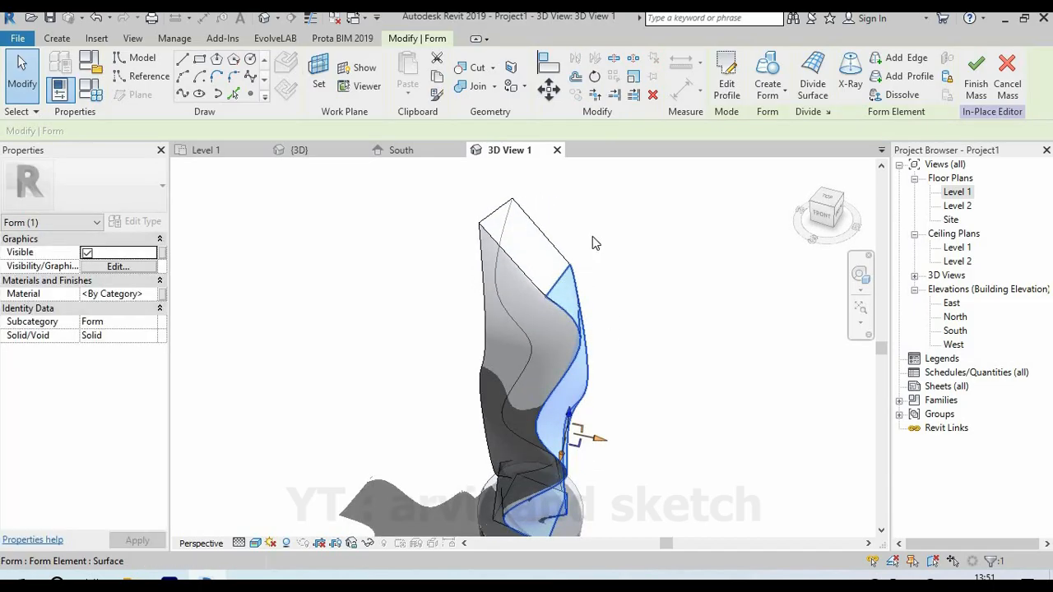
pyautogui.click(554, 294)
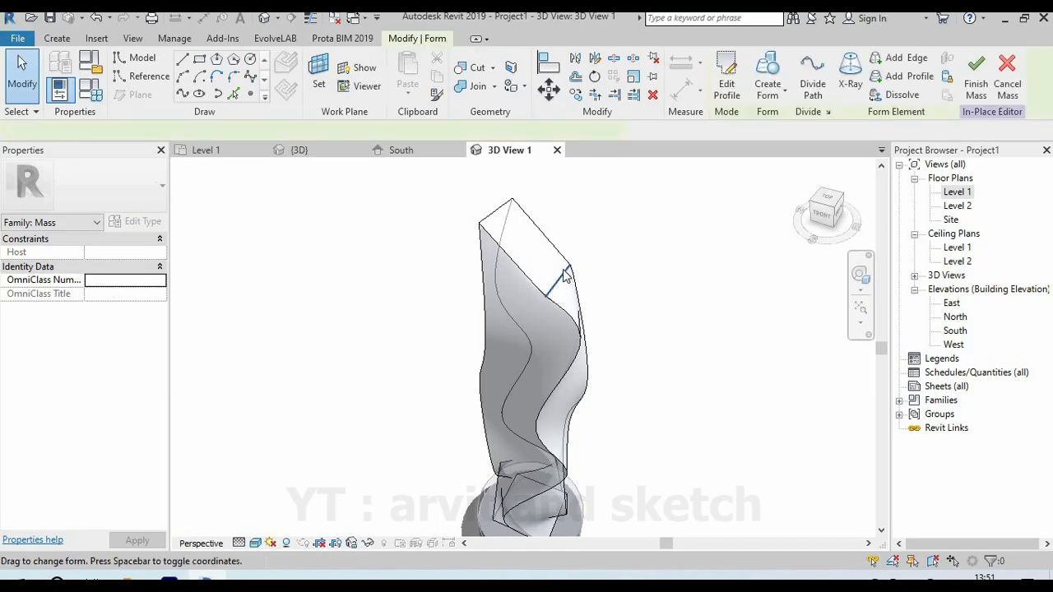
pyautogui.moveTo(561, 249); pyautogui.dragTo(559, 235)
pyautogui.click(647, 269)
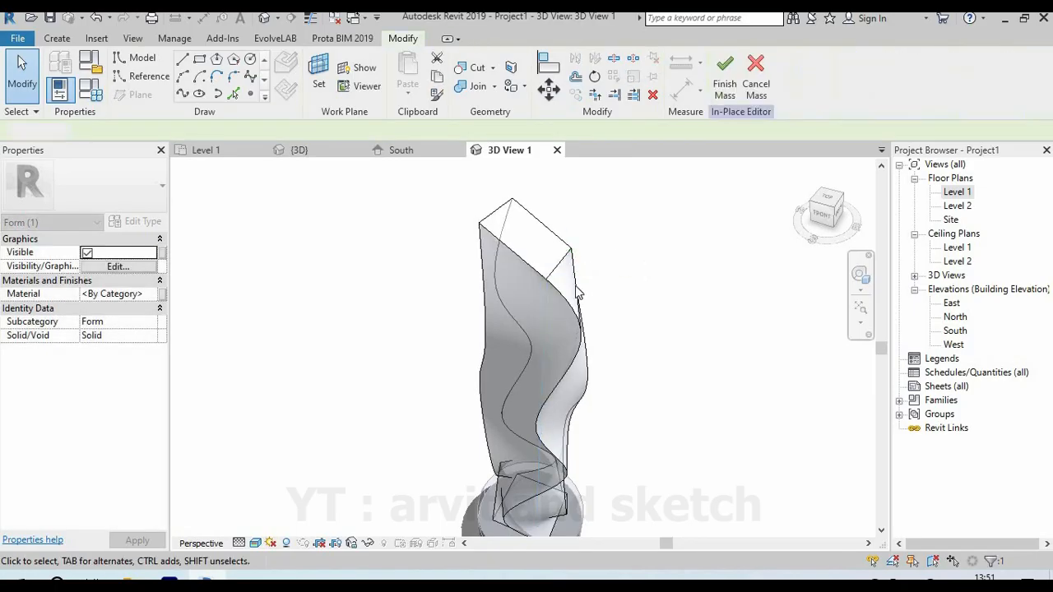
# - Finish the in-place edit of the twisted tower mass and examine the reshaped tower with its mass floors from several sides
pyautogui.click(723, 83)
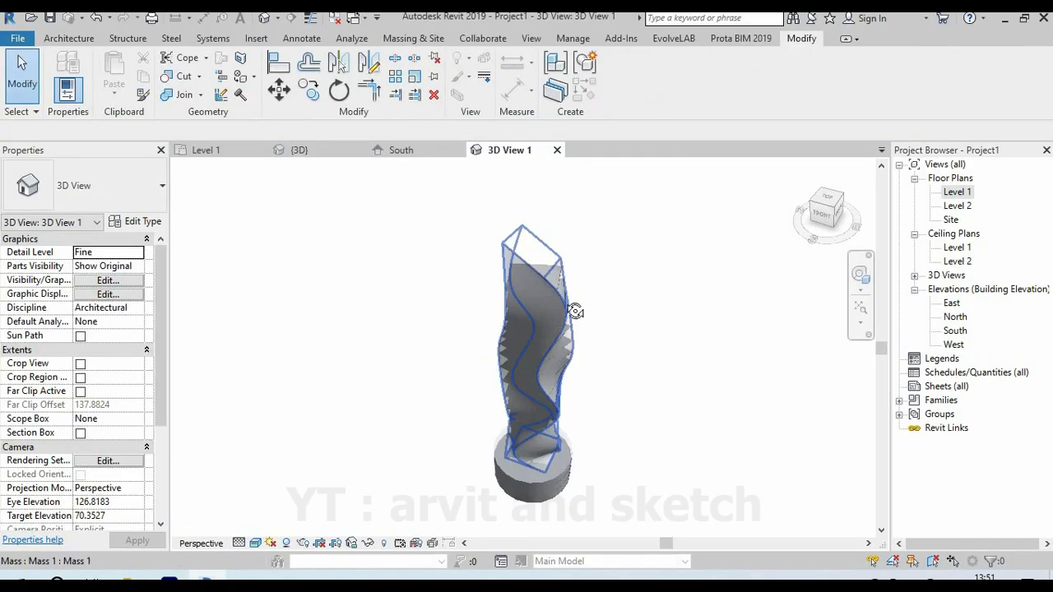
pyautogui.keyDown('shift'); pyautogui.moveTo(574, 284); pyautogui.dragTo(525, 349, button='middle'); pyautogui.keyUp('shift')
pyautogui.scroll(3, 494, 329)
pyautogui.scroll(2, 525, 350)
pyautogui.keyDown('shift'); pyautogui.moveTo(557, 390); pyautogui.dragTo(652, 378, button='middle'); pyautogui.keyUp('shift')
pyautogui.scroll(2, 539, 344)
pyautogui.scroll(2, 541, 322)
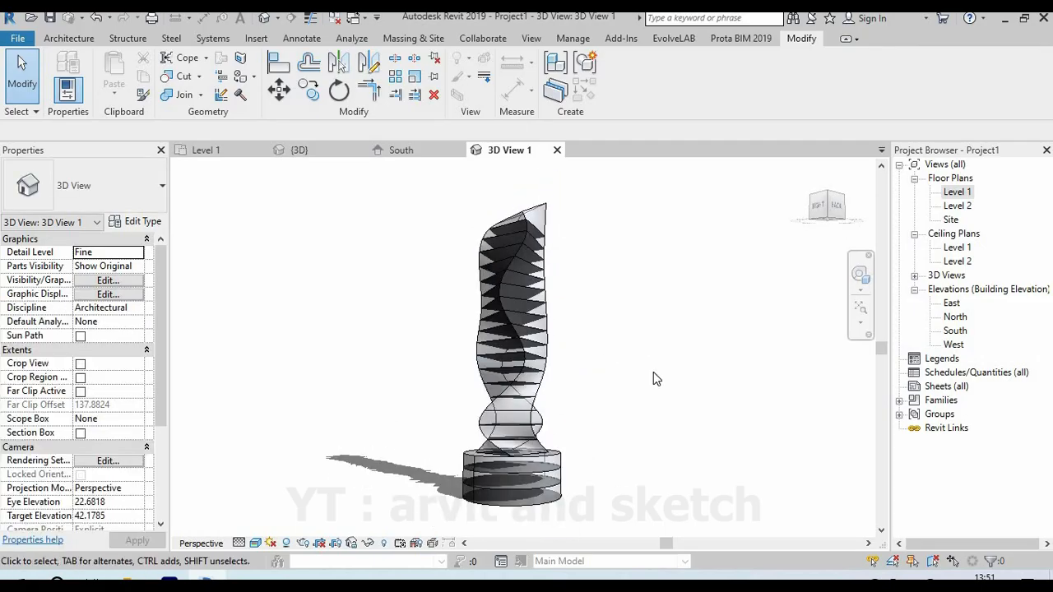
pyautogui.keyDown('shift'); pyautogui.moveTo(583, 364); pyautogui.dragTo(668, 372, button='middle'); pyautogui.keyUp('shift')
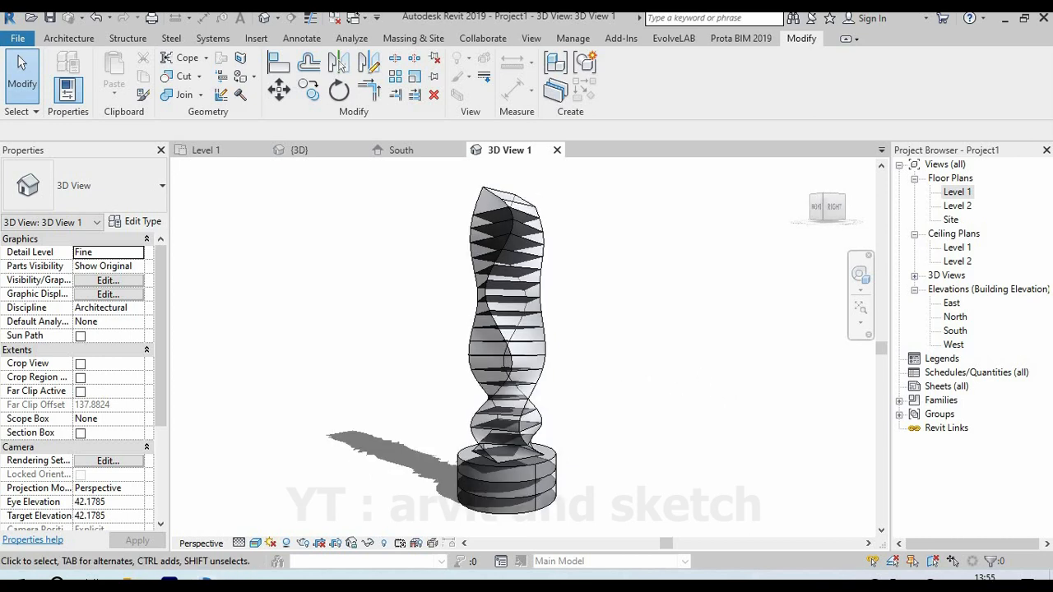
# - Start a curtain system by face with the 1500 x 3000mm type and select two neighbouring faces of the twisted tower
pyautogui.click(397, 41)
pyautogui.click(224, 67)
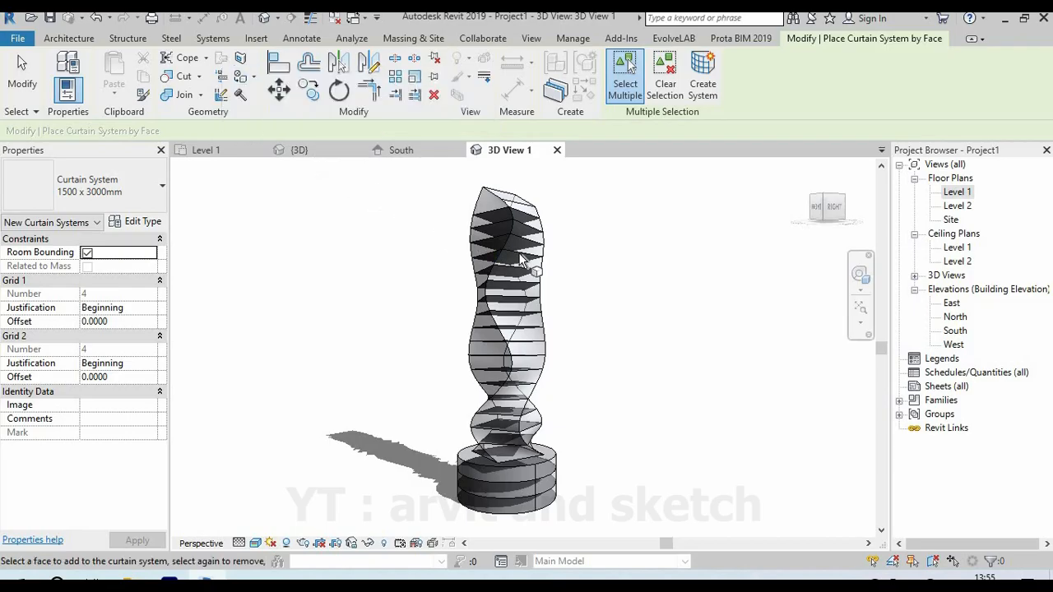
pyautogui.keyDown('shift'); pyautogui.moveTo(536, 282); pyautogui.dragTo(559, 263, button='middle'); pyautogui.keyUp('shift')
pyautogui.scroll(3, 559, 255)
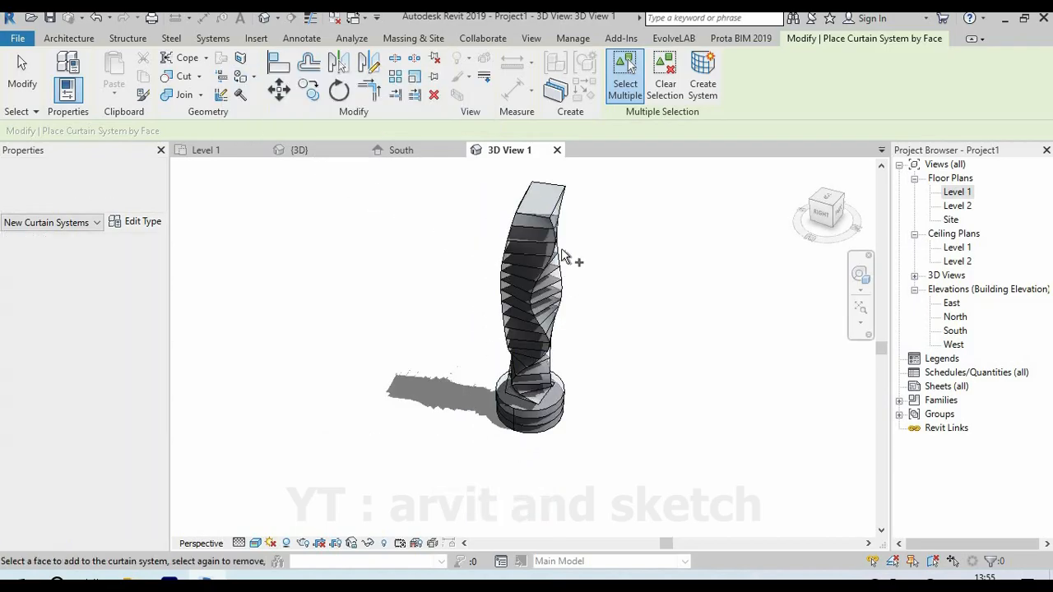
pyautogui.click(531, 211)
pyautogui.keyDown('shift'); pyautogui.moveTo(573, 268); pyautogui.dragTo(539, 228, button='middle'); pyautogui.keyUp('shift')
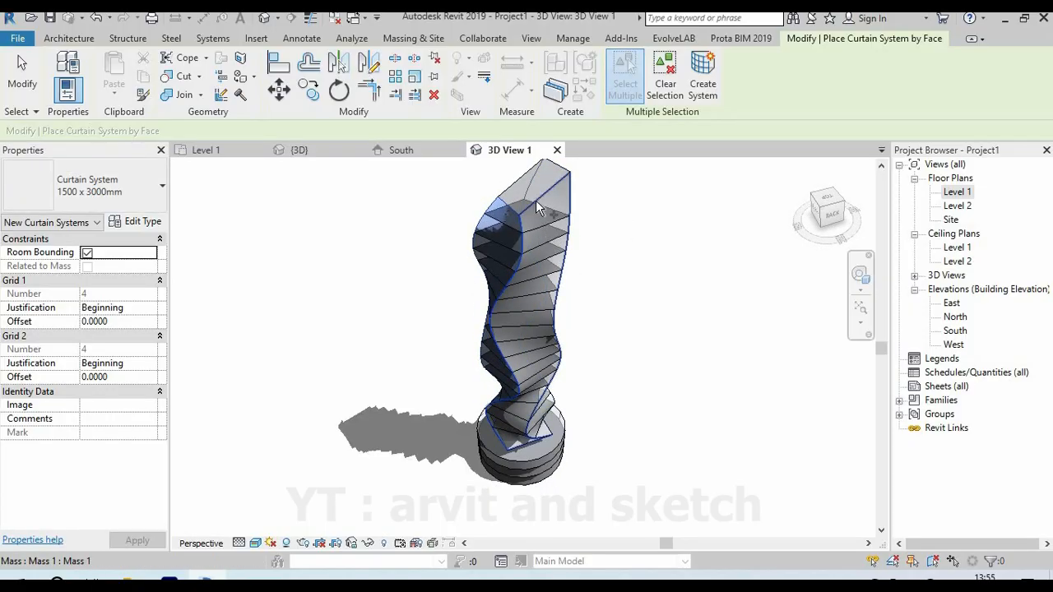
pyautogui.click(542, 207)
# - Add more of the twisted tower's faces, on its left side, to the curtain system selection
pyautogui.scroll(-2, 581, 260)
pyautogui.scroll(-4, 482, 264)
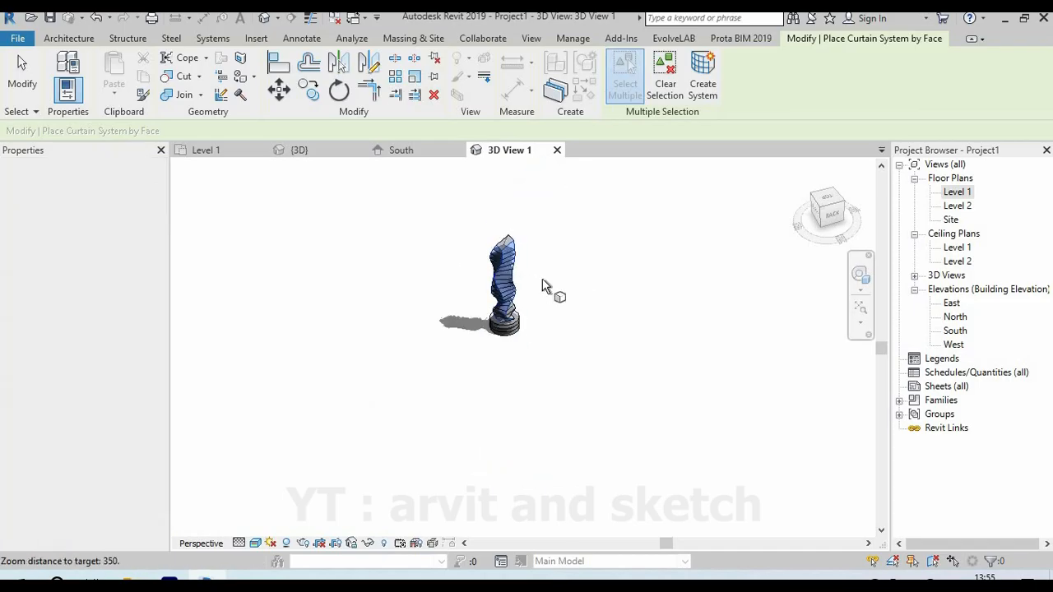
pyautogui.scroll(2, 520, 270)
pyautogui.keyDown('shift'); pyautogui.moveTo(499, 288); pyautogui.dragTo(306, 285, button='middle'); pyautogui.keyUp('shift')
pyautogui.scroll(4, 612, 264)
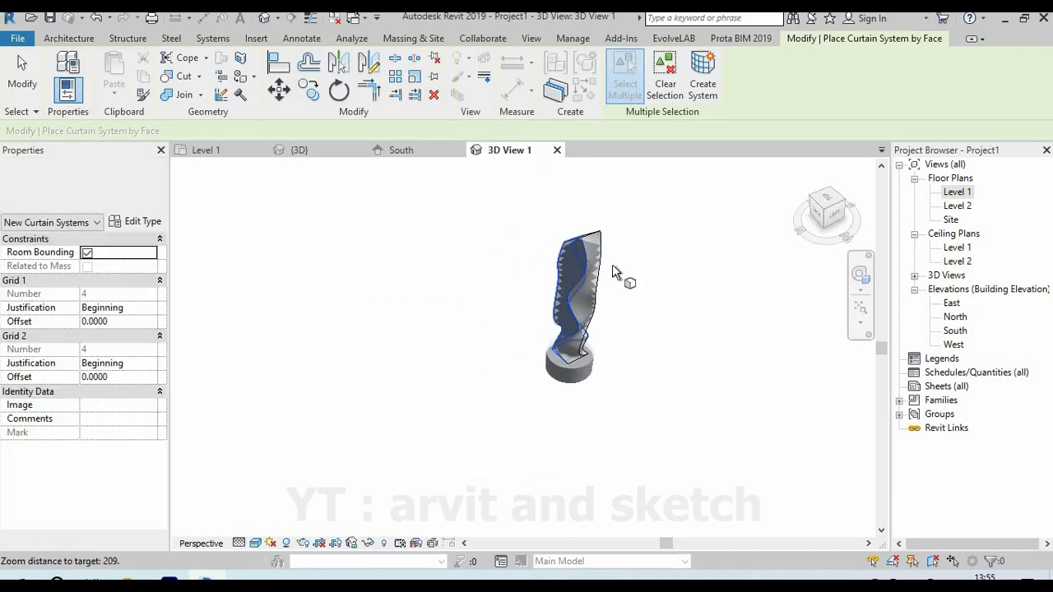
pyautogui.scroll(-1, 558, 310)
pyautogui.keyDown('shift'); pyautogui.moveTo(558, 310); pyautogui.dragTo(566, 293, button='middle'); pyautogui.keyUp('shift')
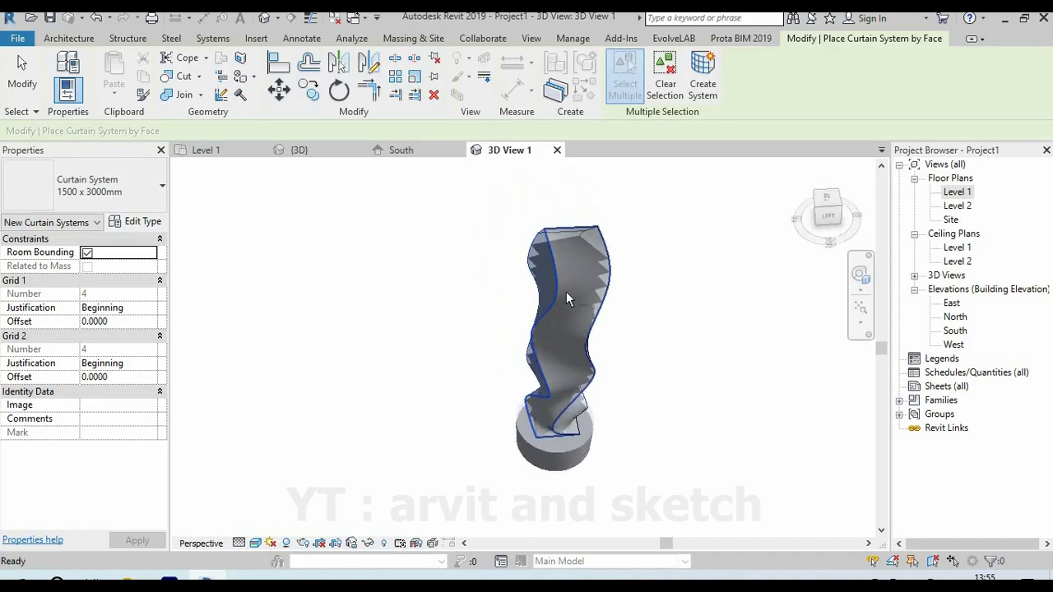
pyautogui.click(566, 291)
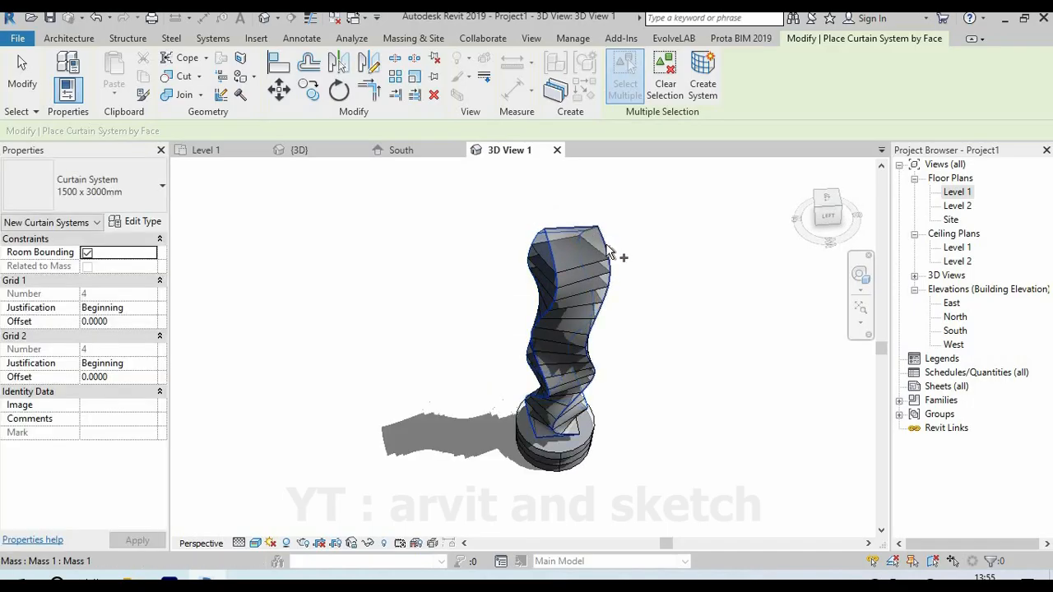
pyautogui.click(607, 248)
# - Add the tower's front face to the selection and create the curtain system on the selected faces
pyautogui.keyDown('shift'); pyautogui.moveTo(563, 295); pyautogui.dragTo(429, 319, button='middle'); pyautogui.keyUp('shift')
pyautogui.moveTo(531, 338); pyautogui.dragTo(325, 344, button='middle')
pyautogui.keyDown('shift'); pyautogui.moveTo(516, 379); pyautogui.dragTo(495, 285, button='middle'); pyautogui.keyUp('shift')
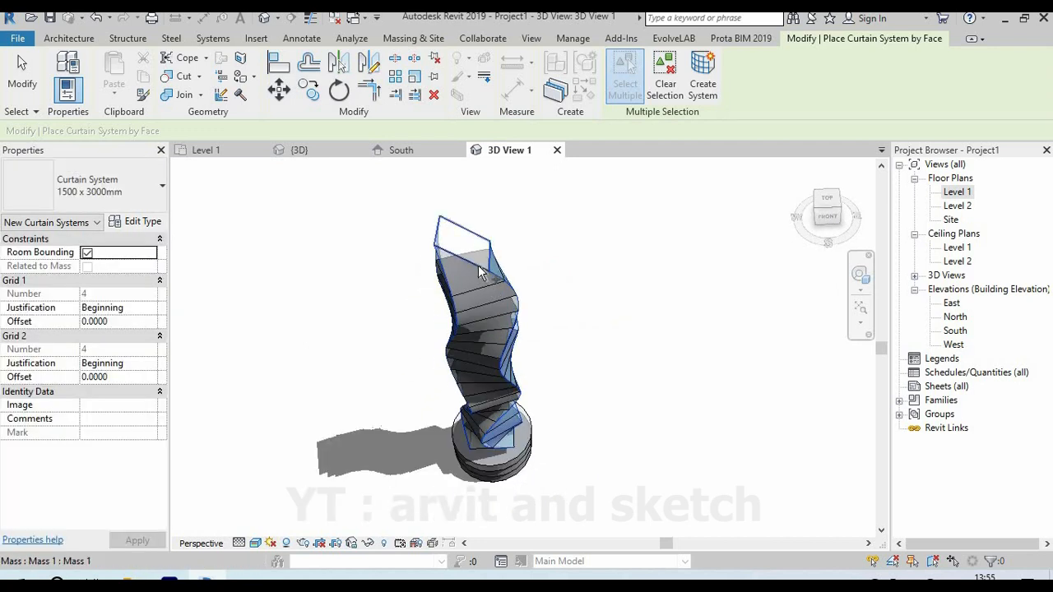
pyautogui.click(484, 280)
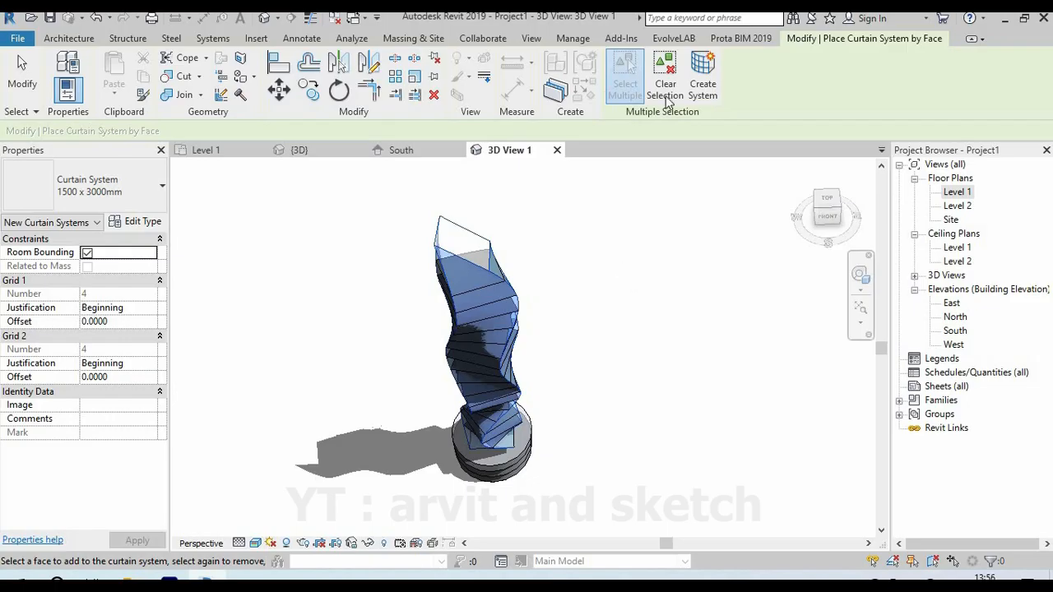
pyautogui.click(702, 83)
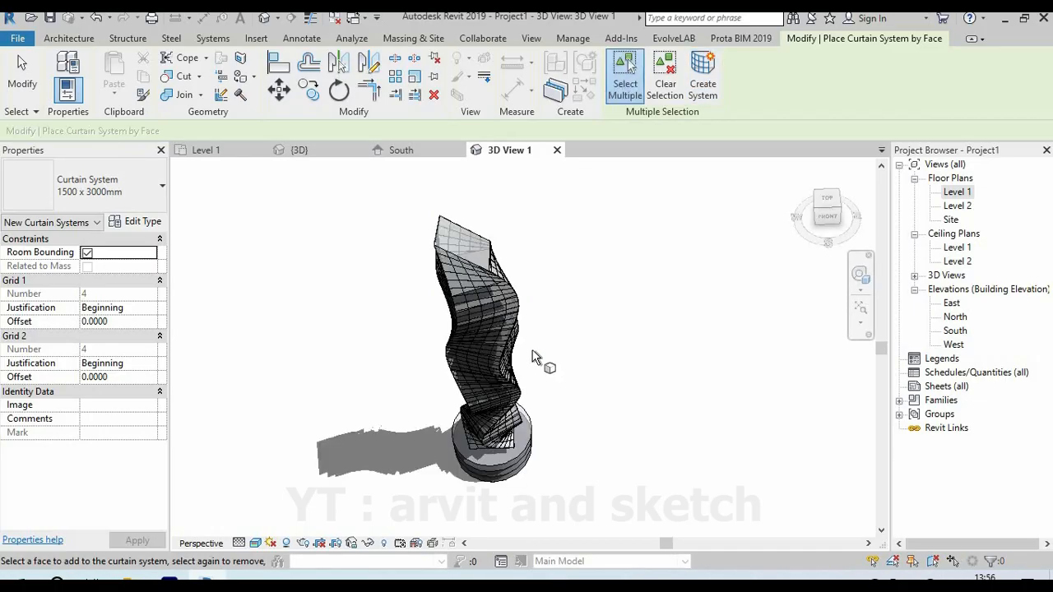
# - Examine the curtain grid on the tower from the circular base up to the sloping top, ending the curtain system command
pyautogui.scroll(-1, 518, 350)
pyautogui.keyDown('shift'); pyautogui.moveTo(518, 350); pyautogui.dragTo(471, 354, button='middle'); pyautogui.keyUp('shift')
pyautogui.scroll(1, 529, 467)
pyautogui.moveTo(547, 365)
pyautogui.keyDown('shift'); pyautogui.mouseDown(button='middle')
pyautogui.moveTo(444, 331)
pyautogui.moveTo(574, 369)
pyautogui.mouseUp(button='middle'); pyautogui.keyUp('shift')
pyautogui.scroll(2, 545, 447)
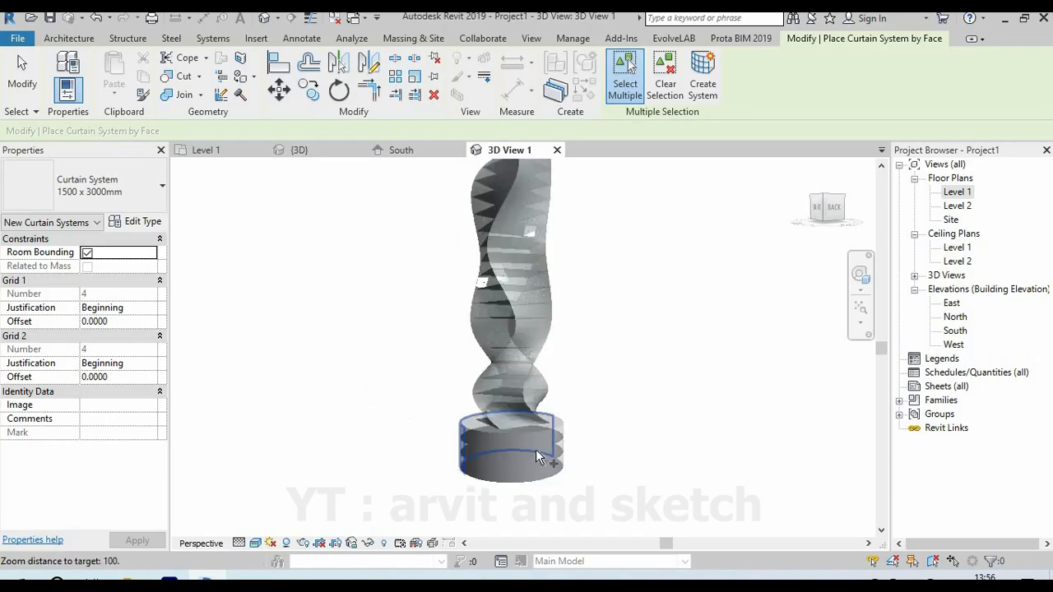
pyautogui.scroll(1, 553, 430)
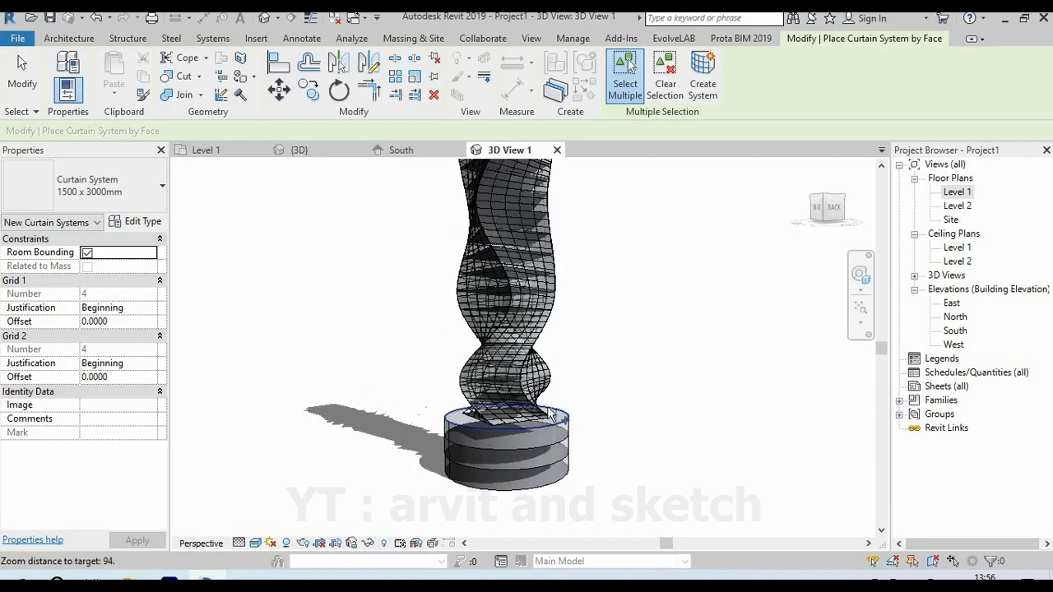
pyautogui.scroll(-2, 552, 417)
pyautogui.keyDown('shift'); pyautogui.moveTo(560, 318); pyautogui.dragTo(530, 200, button='middle'); pyautogui.keyUp('shift')
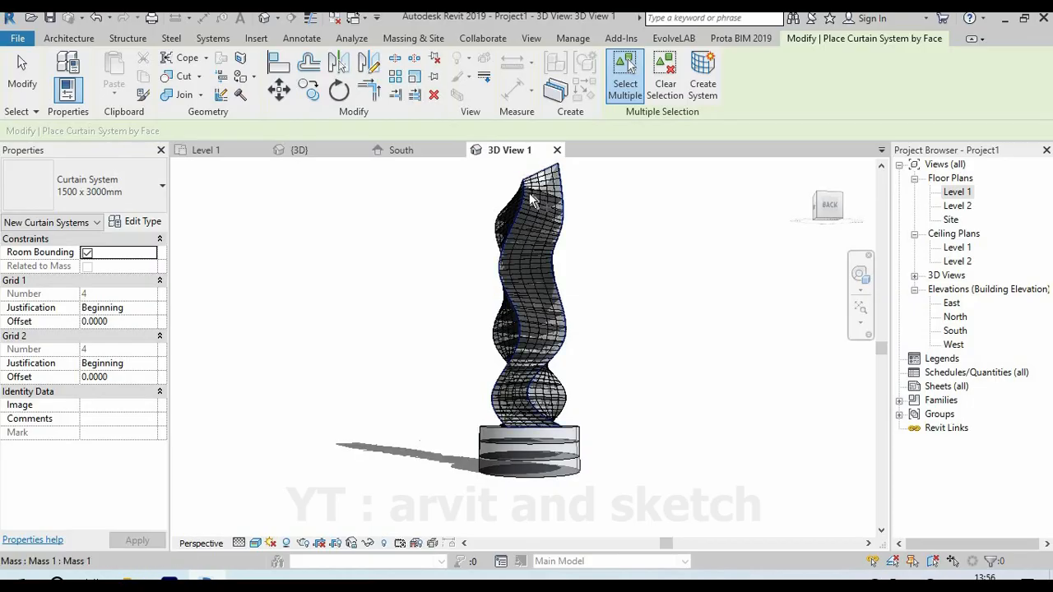
pyautogui.scroll(2, 534, 204)
pyautogui.scroll(-1, 546, 254)
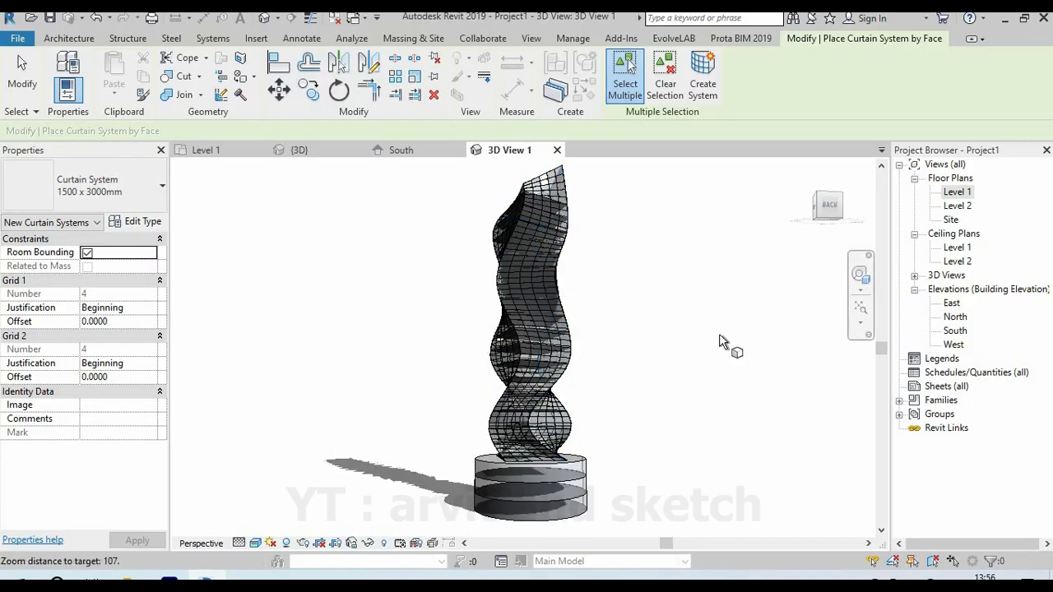
pyautogui.press('Escape')
pyautogui.scroll(-2, 567, 411)
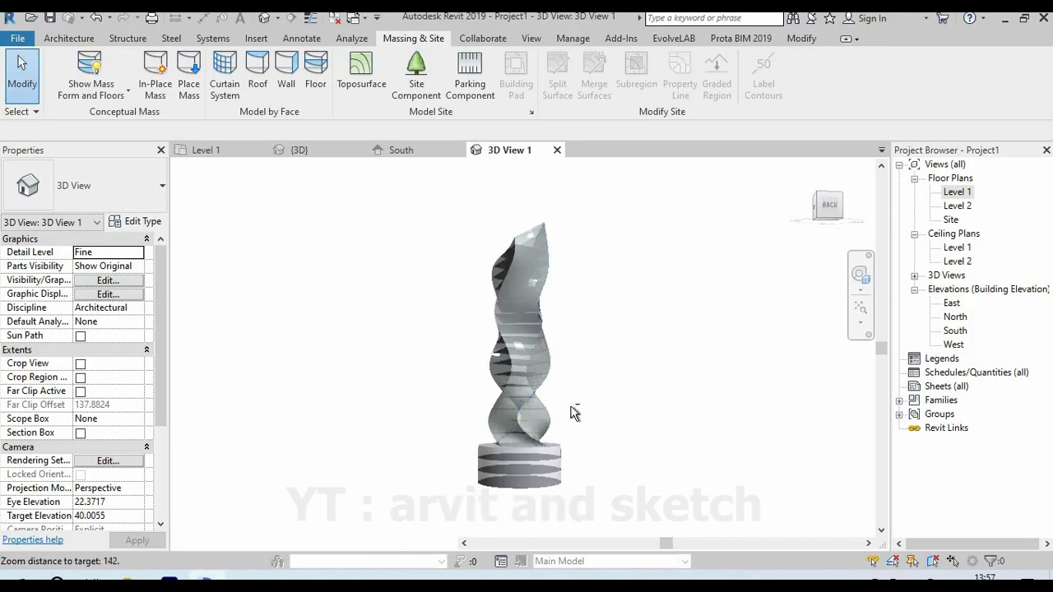
pyautogui.scroll(-2, 566, 407)
pyautogui.moveTo(587, 420)
pyautogui.keyDown('shift'); pyautogui.mouseDown(button='middle')
pyautogui.moveTo(634, 502)
pyautogui.moveTo(520, 285)
pyautogui.mouseUp(button='middle'); pyautogui.keyUp('shift')
pyautogui.scroll(7, 521, 285)
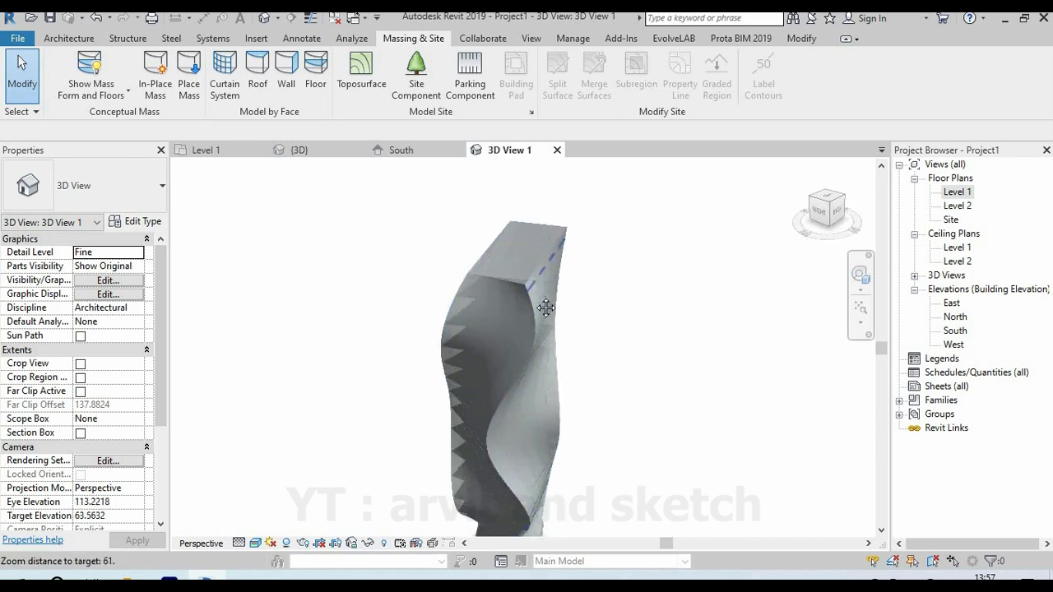
pyautogui.moveTo(525, 322); pyautogui.dragTo(545, 287, button='middle')
pyautogui.scroll(-3, 545, 290)
pyautogui.scroll(1, 562, 404)
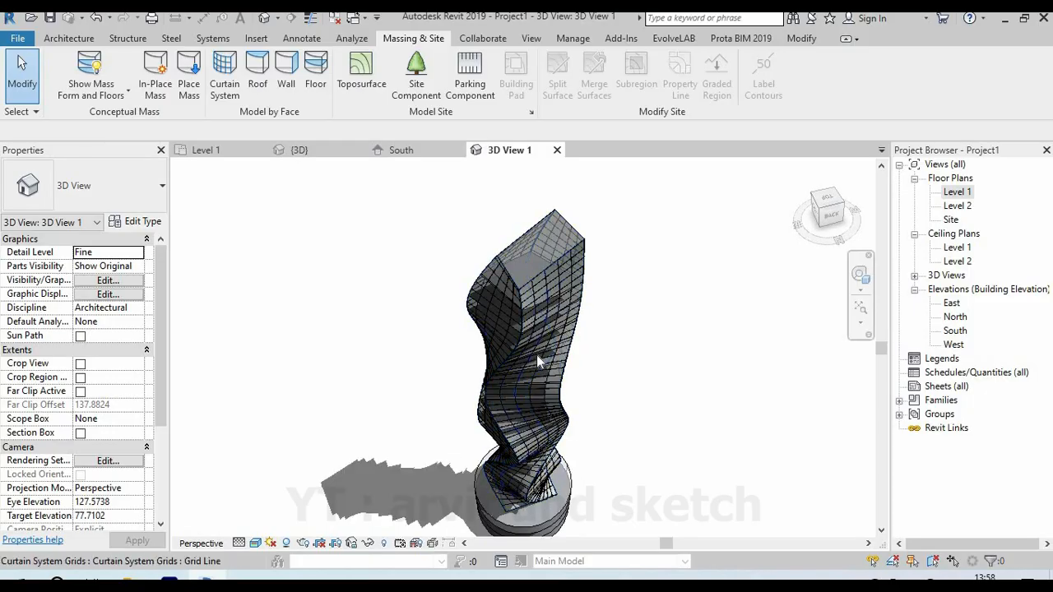
# - Set the Grid 2 spacing of the tower's curtain system type to 4.0 m
pyautogui.scroll(3, 520, 292)
pyautogui.click(518, 289)
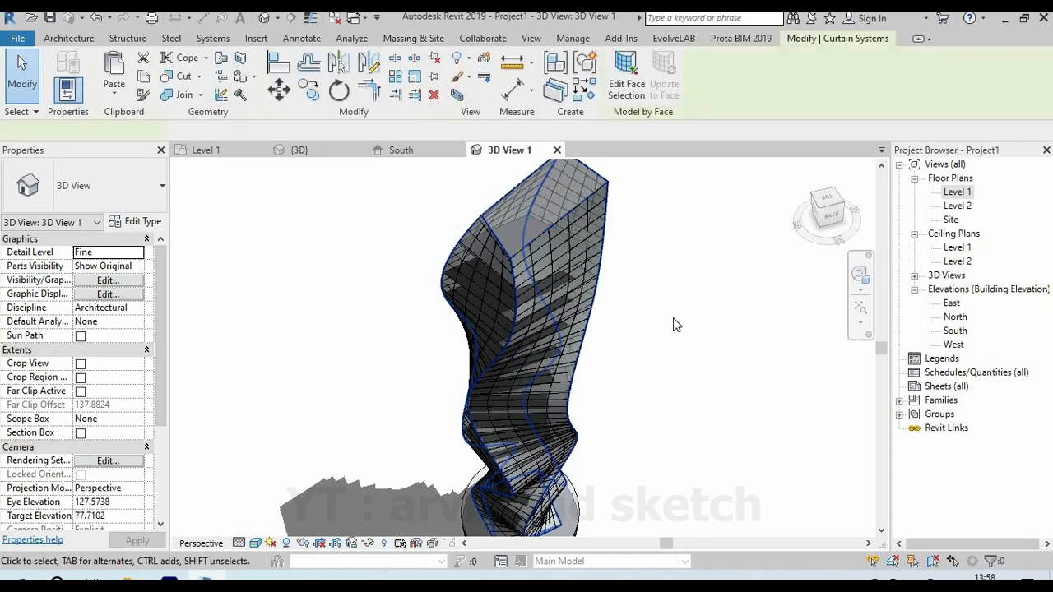
pyautogui.click(142, 223)
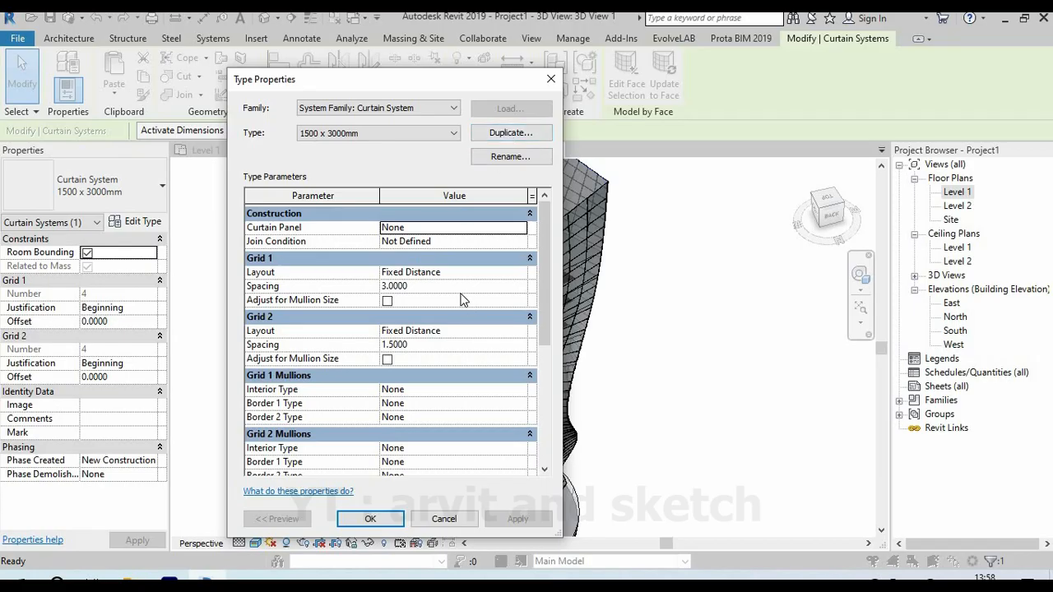
pyautogui.click(419, 287)
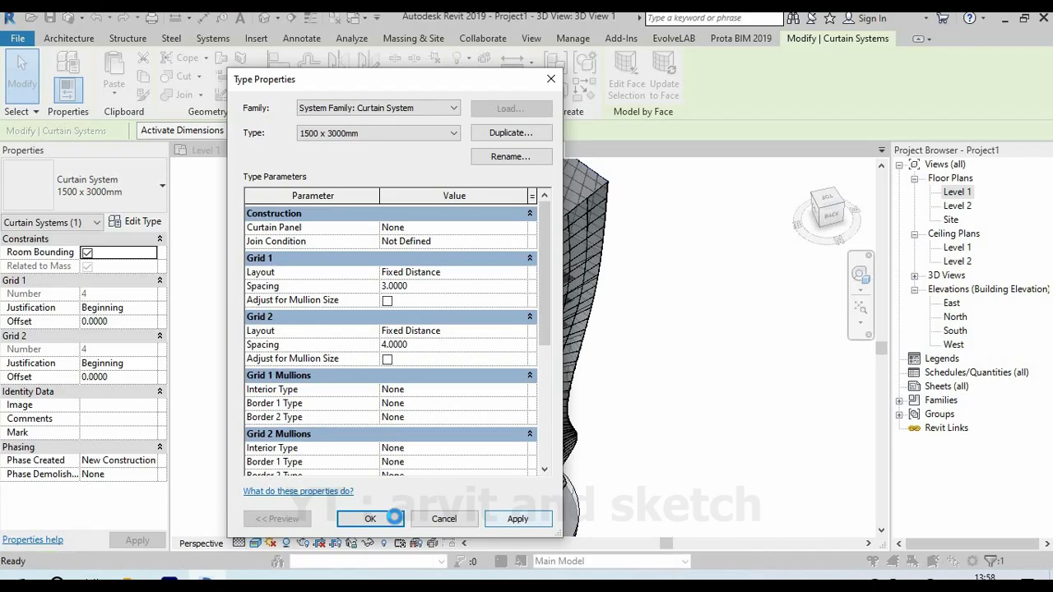
pyautogui.click(397, 521)
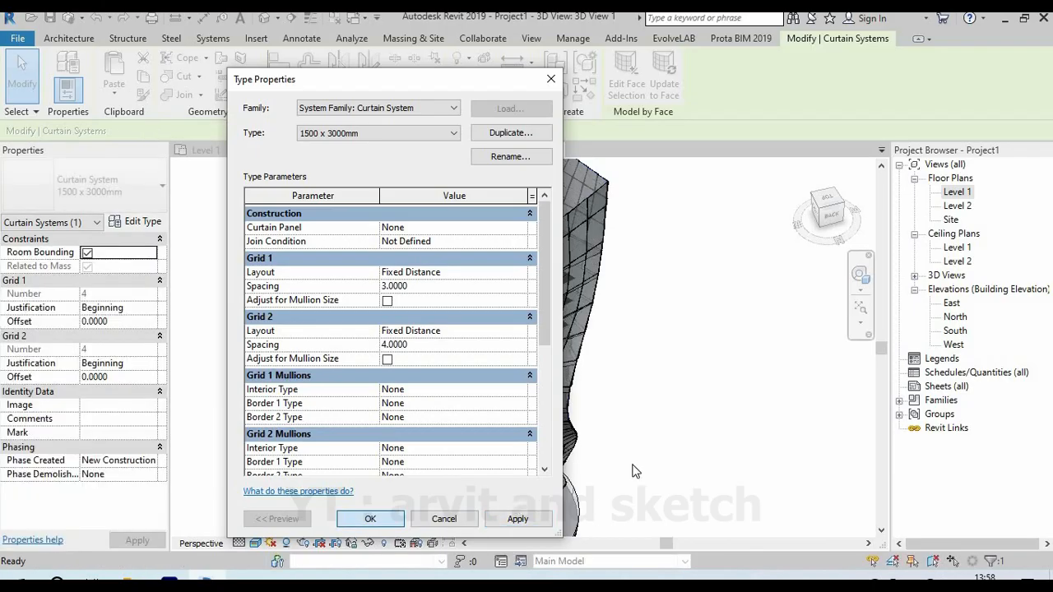
pyautogui.scroll(-2, 542, 315)
pyautogui.scroll(-1, 542, 315)
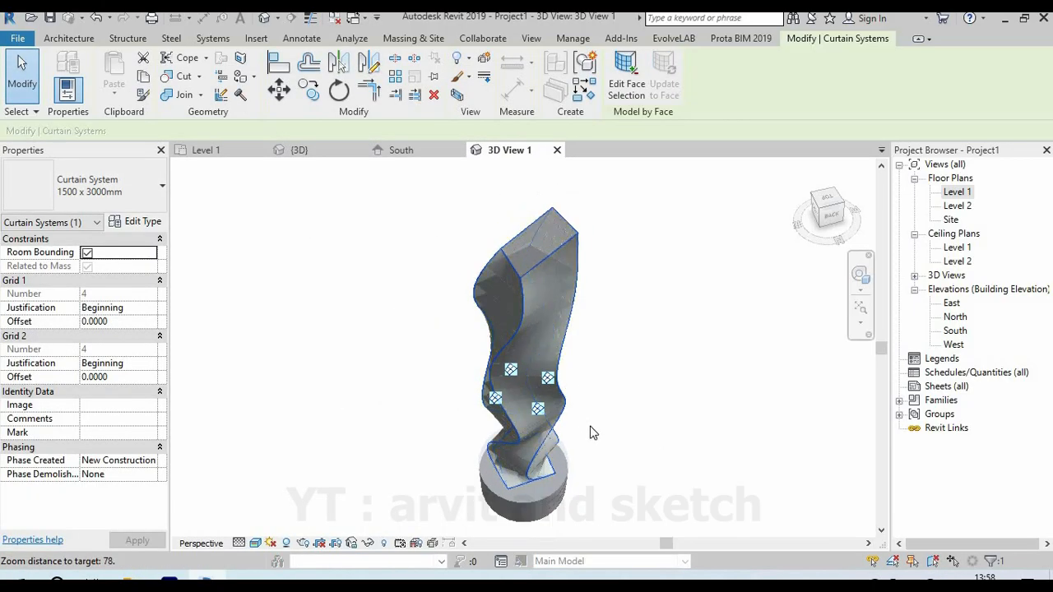
pyautogui.click(634, 406)
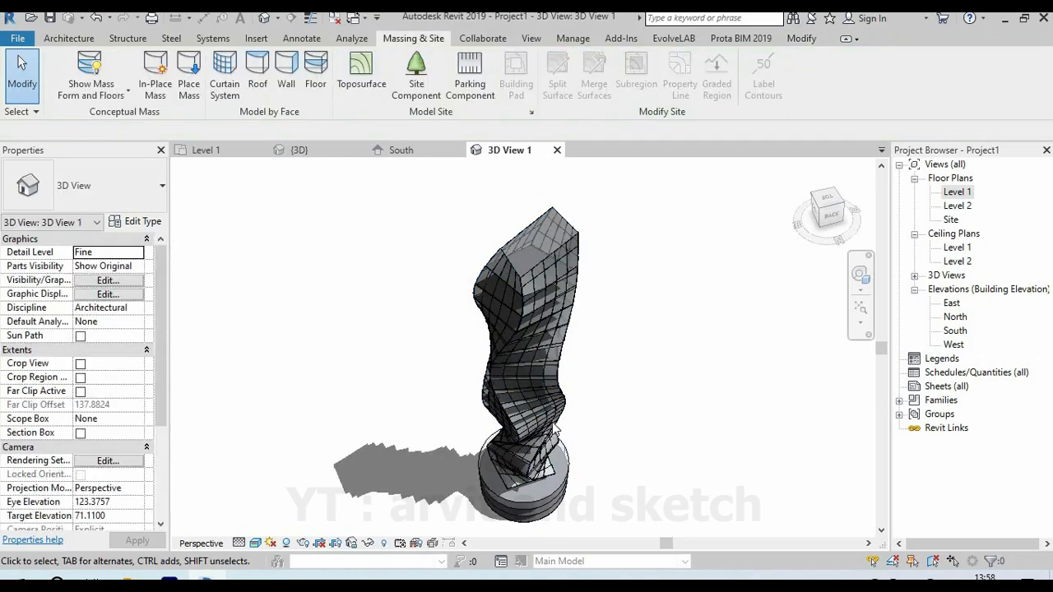
# - Examine the coarser curtain grid around the tower and where it meets the circular base
pyautogui.scroll(1, 544, 419)
pyautogui.keyDown('shift'); pyautogui.moveTo(545, 418); pyautogui.dragTo(527, 321, button='middle'); pyautogui.keyUp('shift')
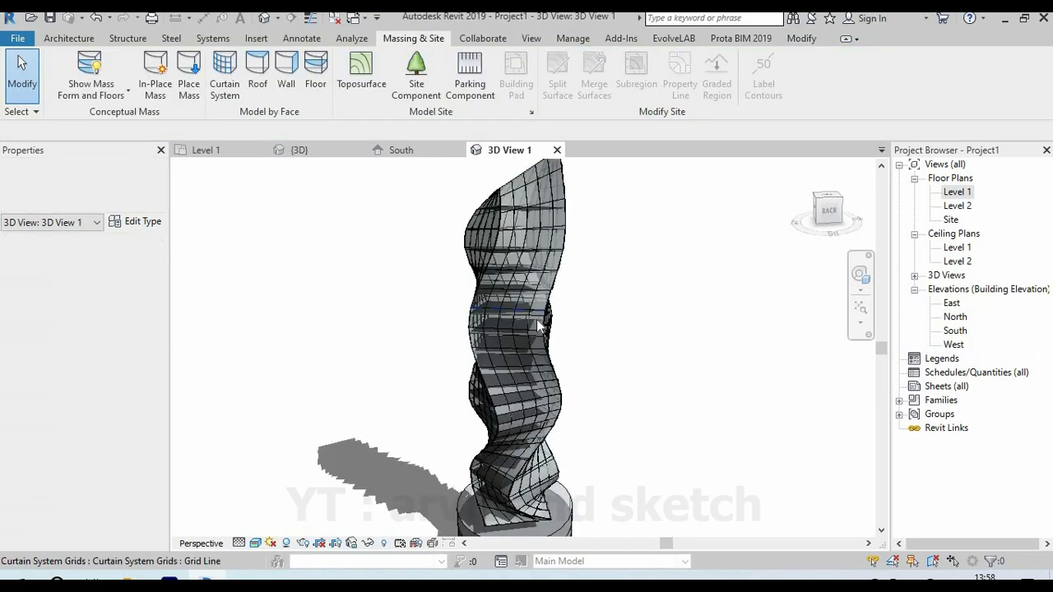
pyautogui.scroll(-2, 566, 387)
pyautogui.keyDown('shift'); pyautogui.moveTo(567, 383); pyautogui.dragTo(630, 365, button='middle'); pyautogui.keyUp('shift')
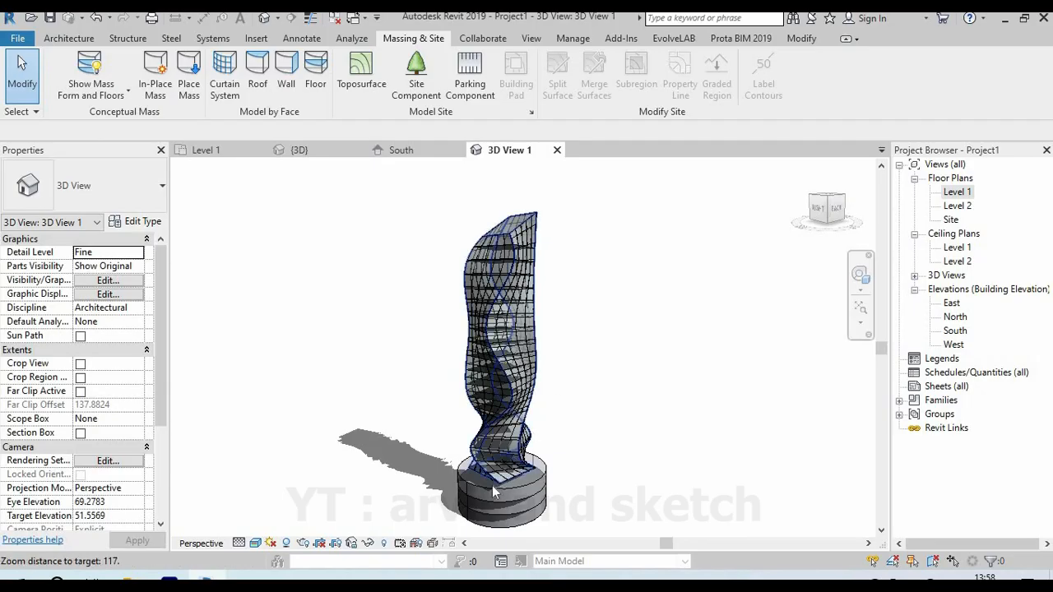
pyautogui.keyDown('shift'); pyautogui.moveTo(574, 384); pyautogui.dragTo(589, 391, button='middle'); pyautogui.keyUp('shift')
pyautogui.scroll(-1, 552, 411)
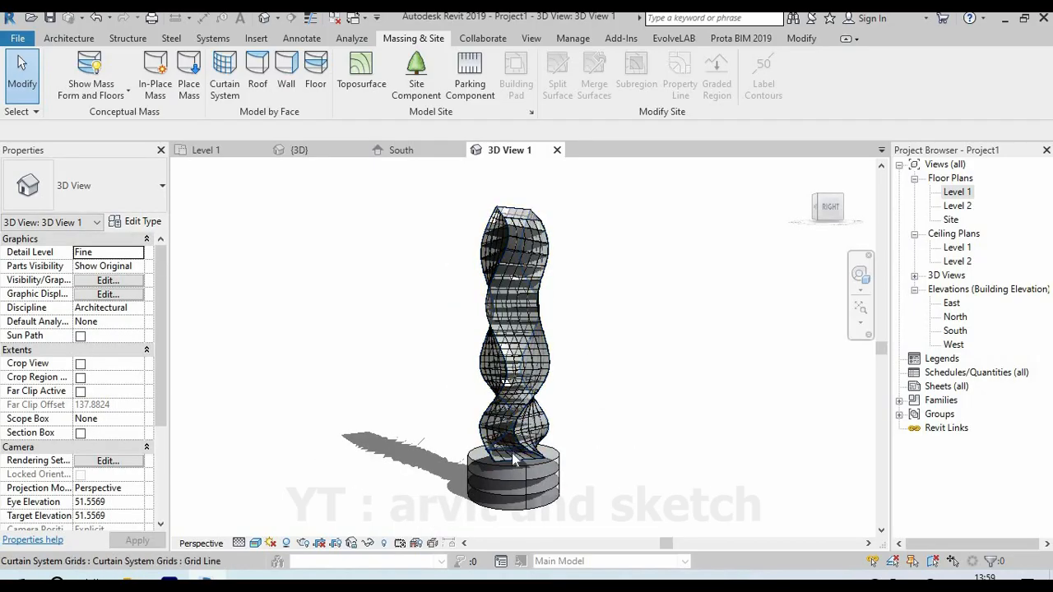
pyautogui.moveTo(579, 429)
pyautogui.keyDown('shift'); pyautogui.mouseDown(button='middle')
pyautogui.moveTo(604, 420)
pyautogui.moveTo(614, 448)
pyautogui.mouseUp(button='middle'); pyautogui.keyUp('shift')
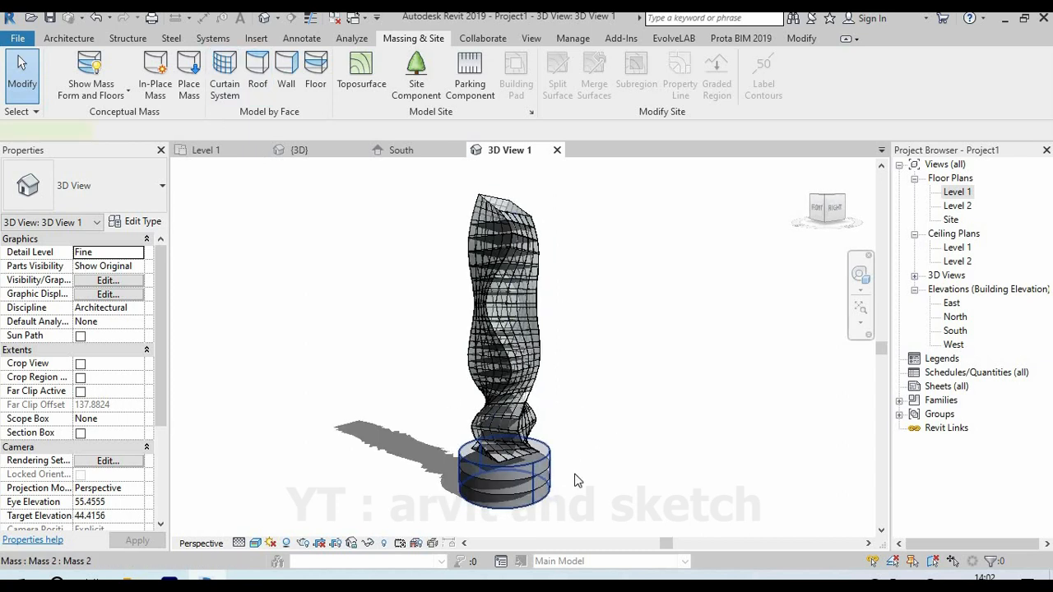
# - Create a curtain system by face on the curved side faces of the circular base using the 1500 x 3000mm type
pyautogui.click(576, 481)
pyautogui.click(413, 38)
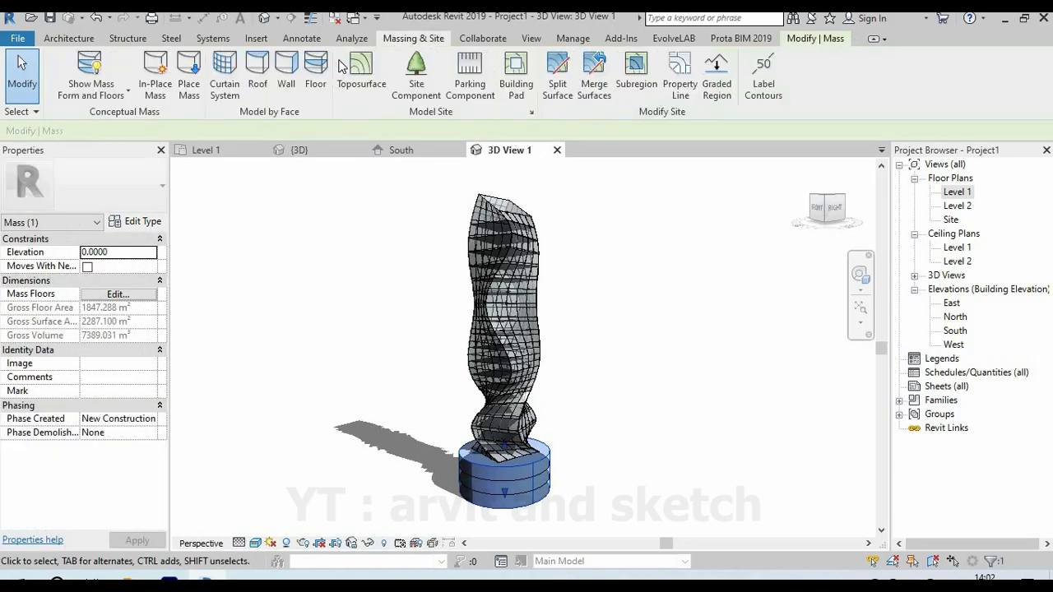
pyautogui.click(226, 76)
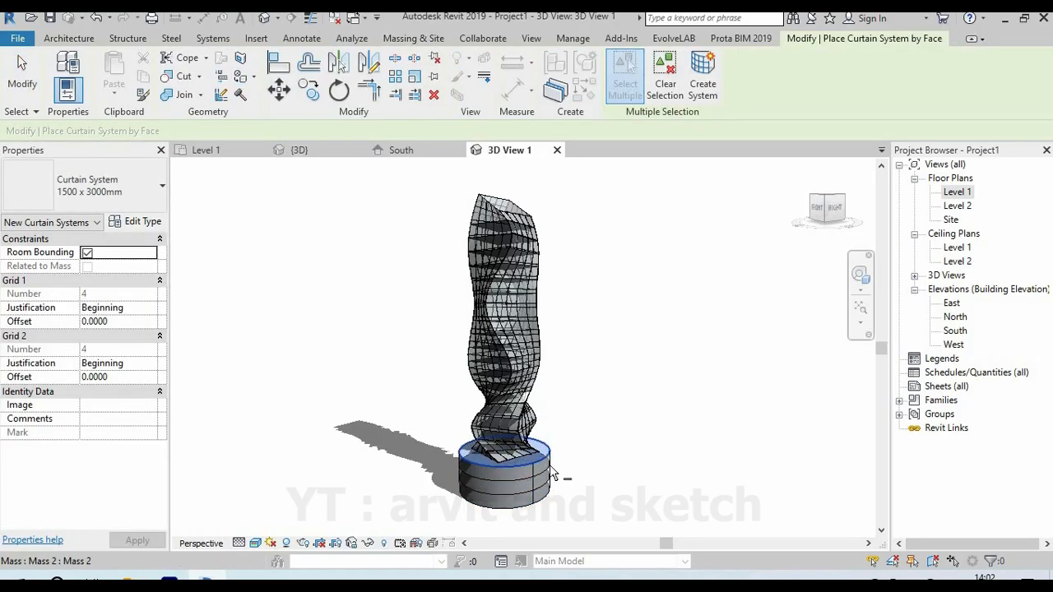
pyautogui.click(473, 474)
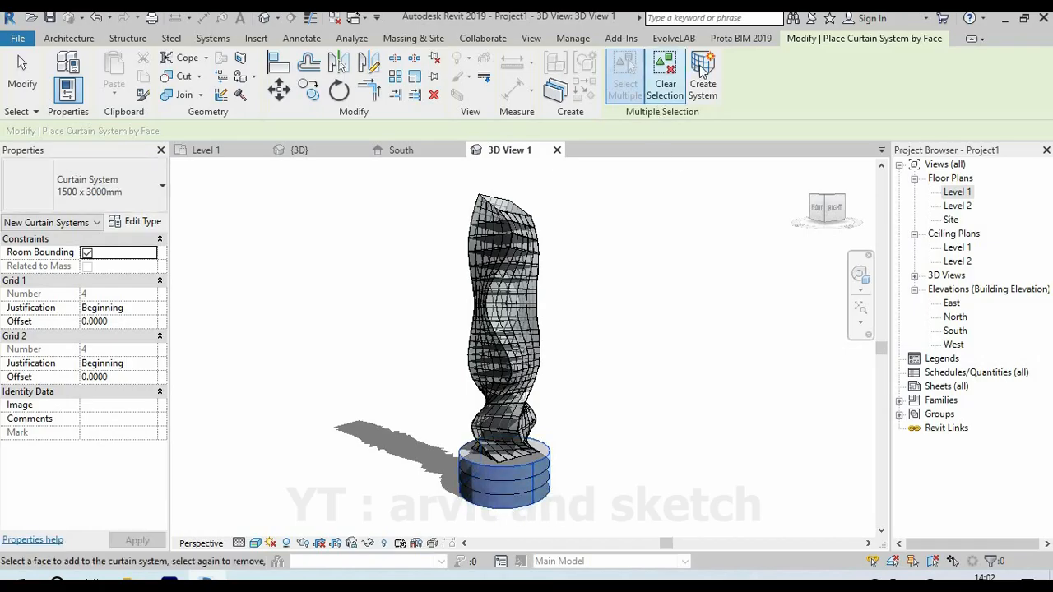
pyautogui.scroll(4, 566, 463)
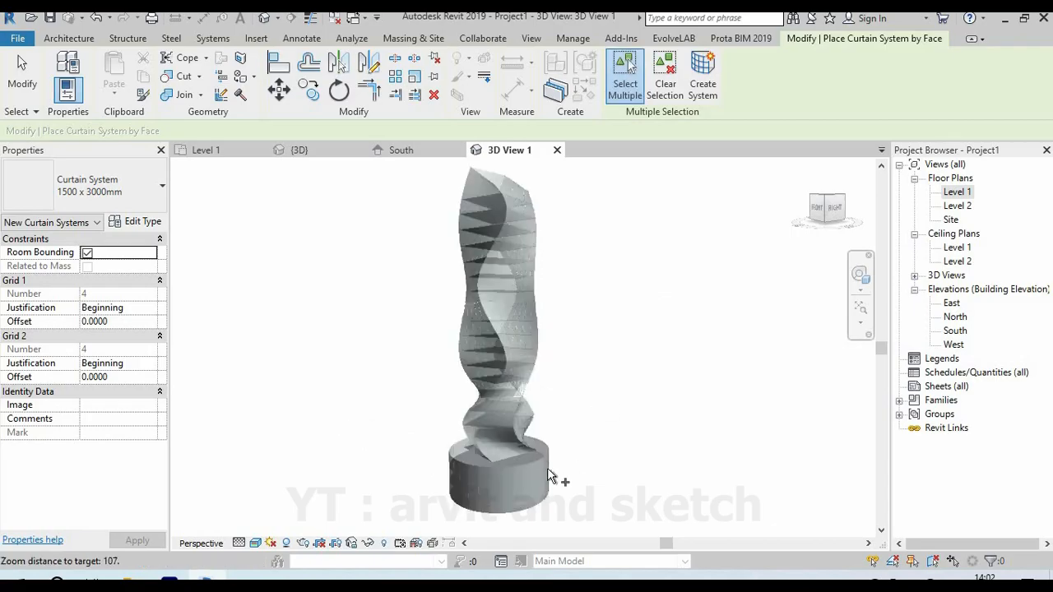
pyautogui.keyDown('shift'); pyautogui.moveTo(531, 475); pyautogui.dragTo(595, 430, button='middle'); pyautogui.keyUp('shift')
pyautogui.scroll(3, 595, 431)
pyautogui.scroll(2, 544, 445)
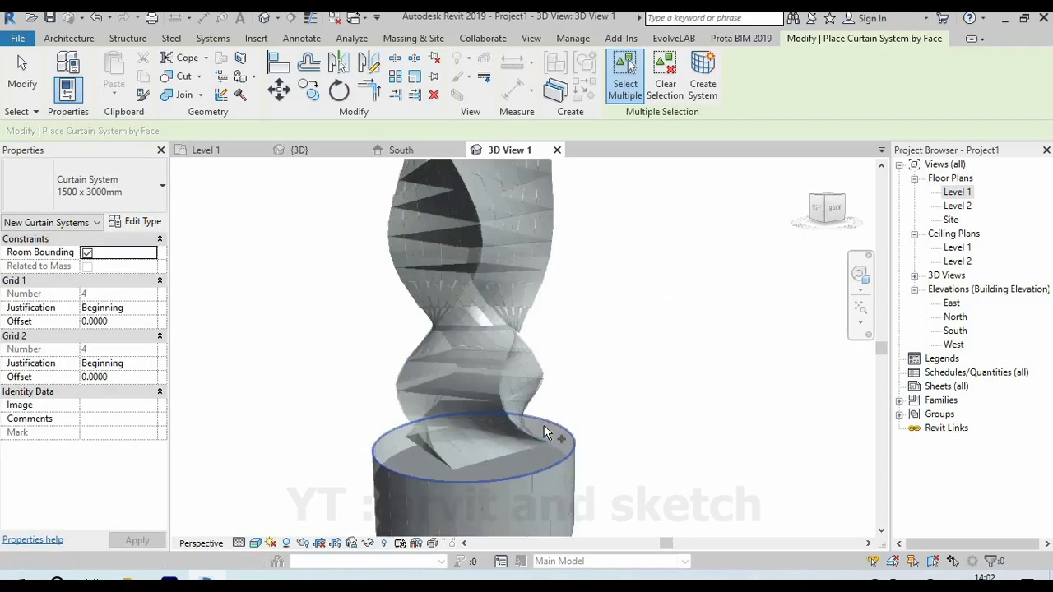
# - Set the Grid 2 spacing of the 1500 x 3000mm curtain system type to 2.0 m
pyautogui.scroll(-1, 616, 416)
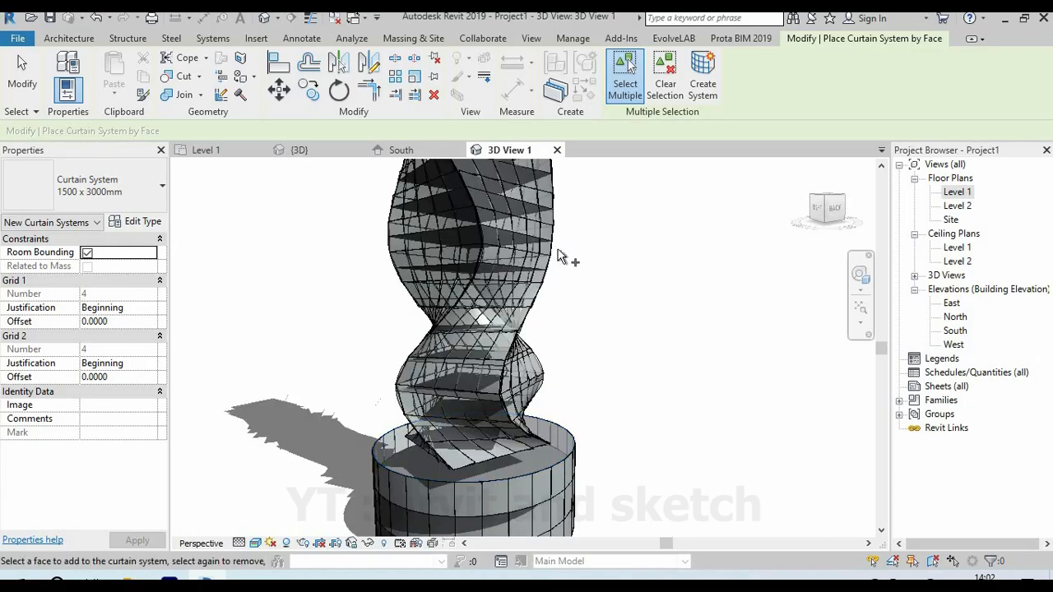
pyautogui.click(506, 337)
pyautogui.scroll(-4, 504, 376)
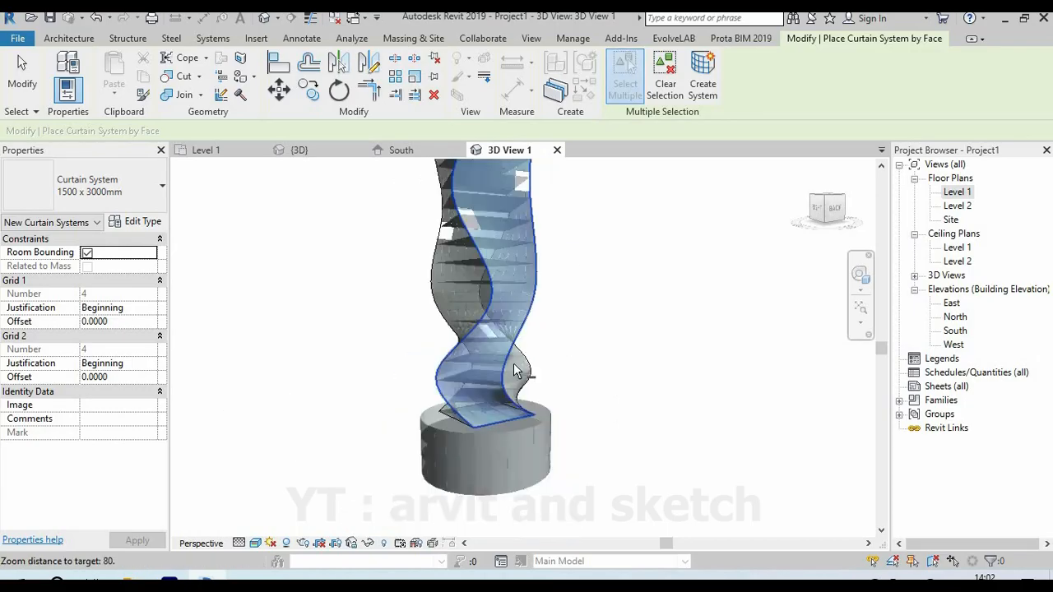
pyautogui.keyDown('shift'); pyautogui.moveTo(578, 352); pyautogui.dragTo(585, 383, button='middle'); pyautogui.keyUp('shift')
pyautogui.click(138, 222)
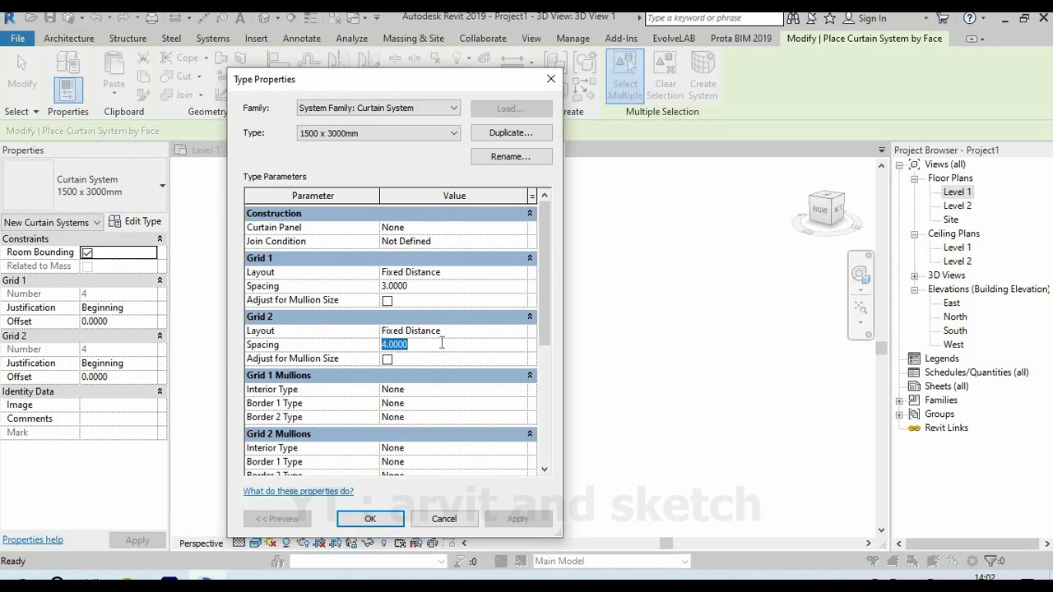
pyautogui.click(397, 521)
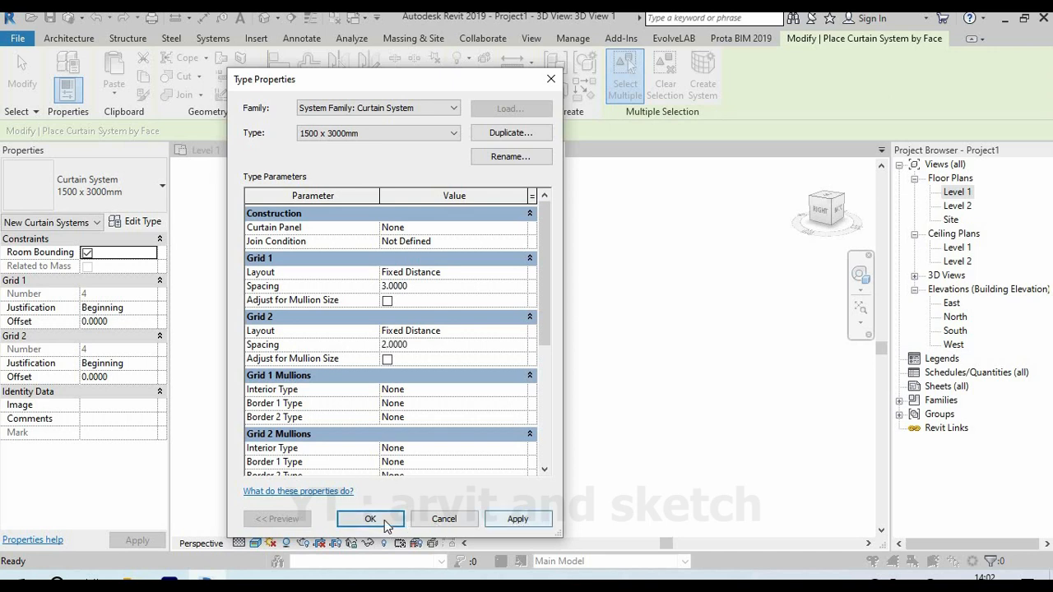
pyautogui.click(385, 520)
pyautogui.click(439, 519)
# - Set the Grid 1 spacing of the 1500 x 3000mm curtain system type to 2.0 m and end the curtain system command
pyautogui.scroll(5, 527, 371)
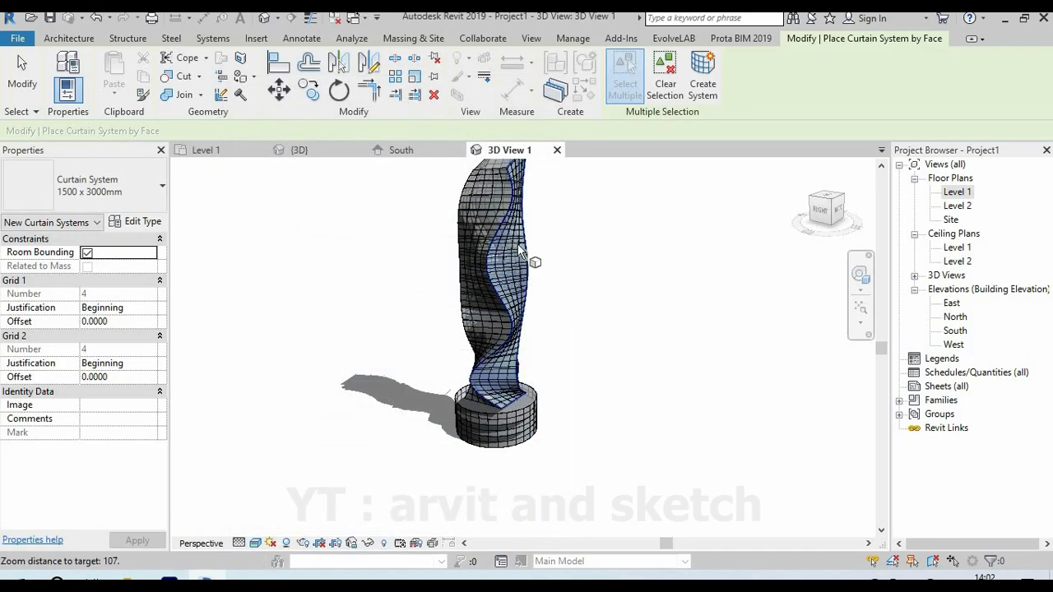
pyautogui.moveTo(510, 338); pyautogui.dragTo(613, 309, button='middle')
pyautogui.keyDown('shift'); pyautogui.moveTo(554, 340); pyautogui.dragTo(707, 314, button='middle'); pyautogui.keyUp('shift')
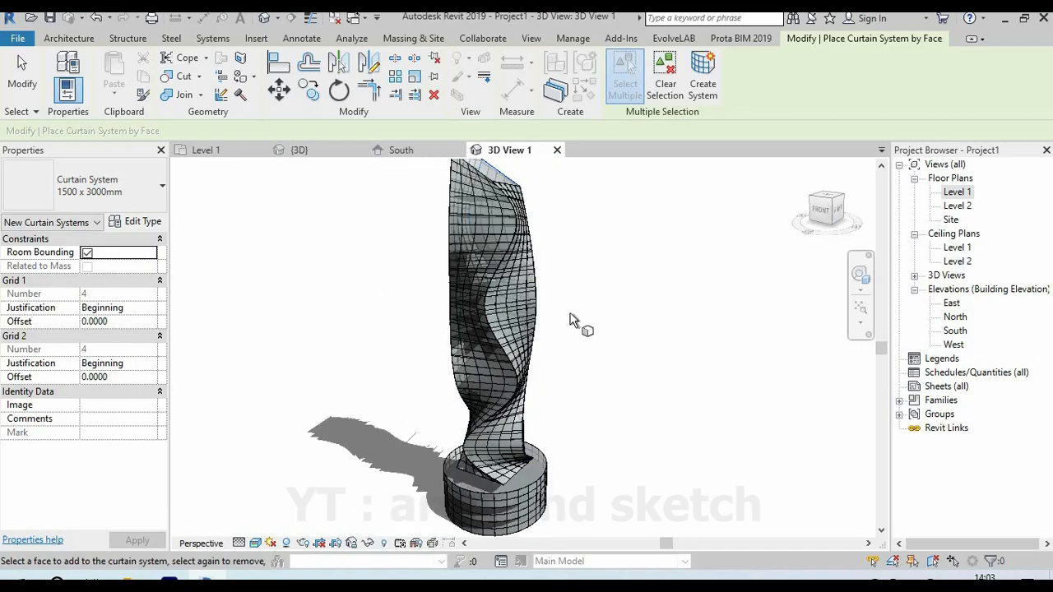
pyautogui.scroll(1, 491, 227)
pyautogui.click(461, 206)
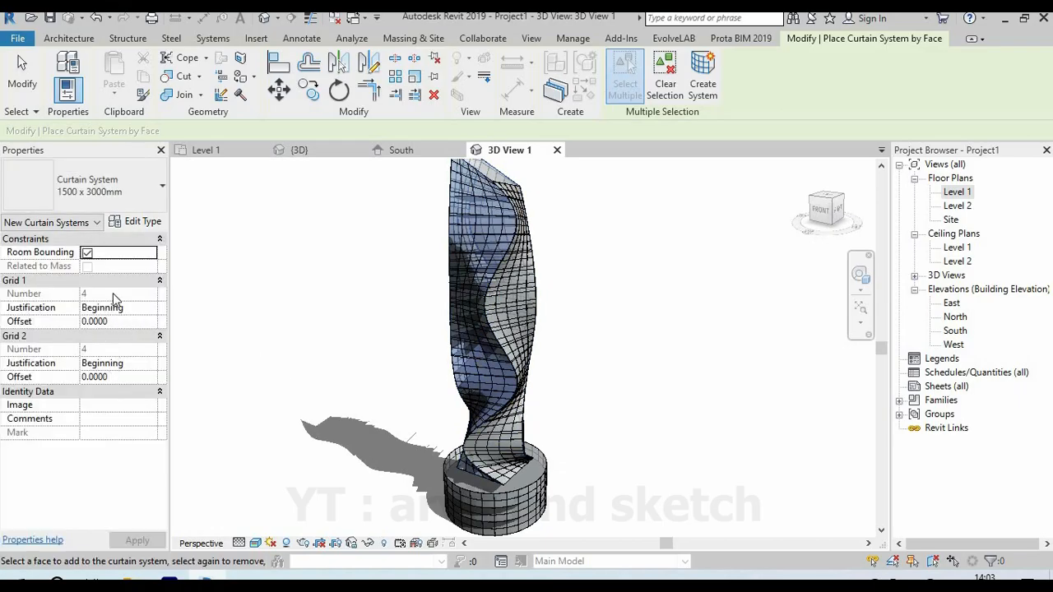
pyautogui.click(138, 223)
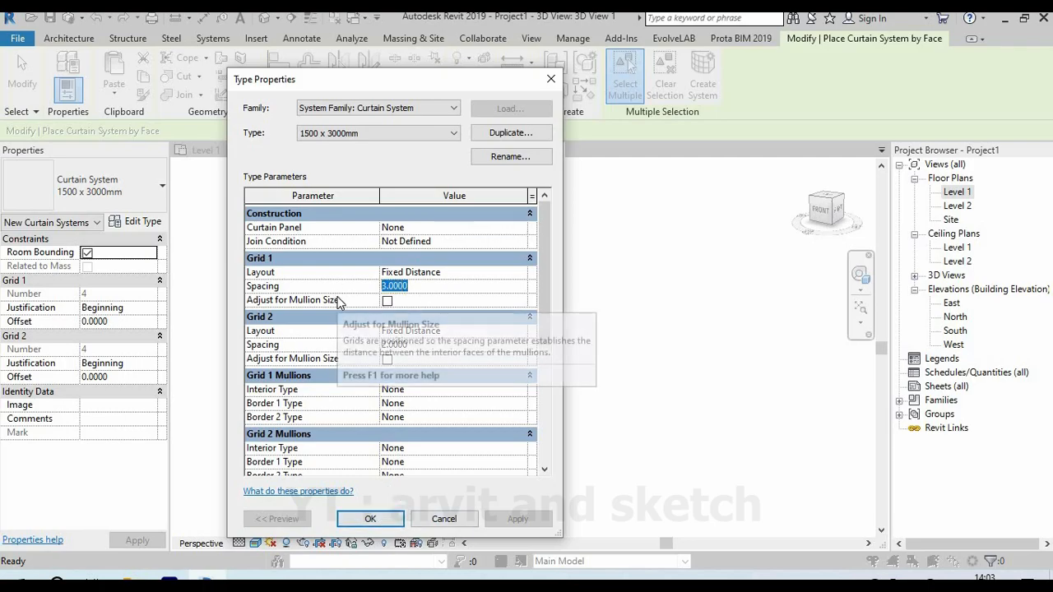
pyautogui.write('2')
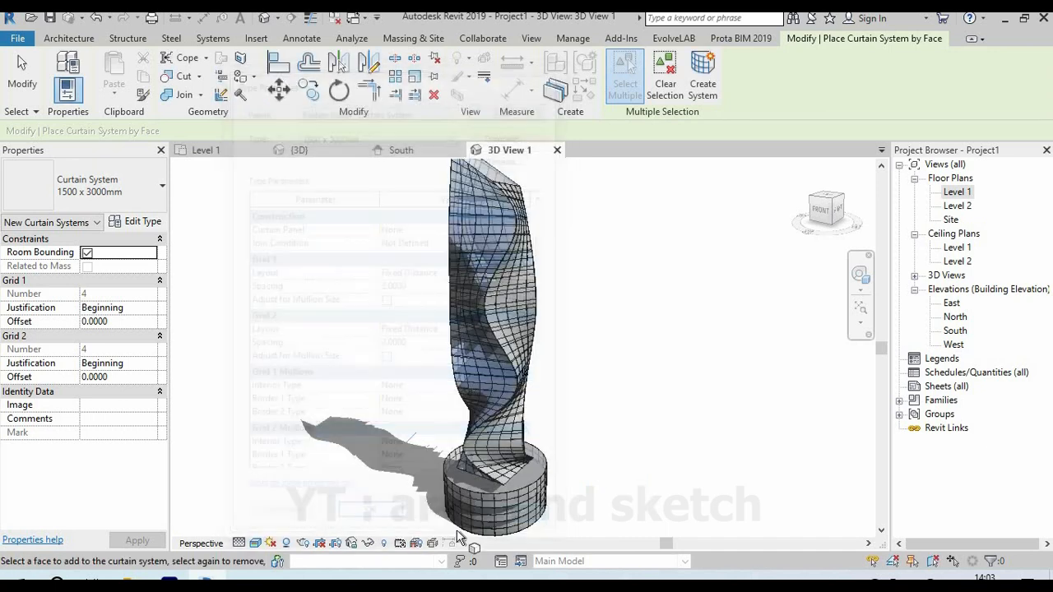
pyautogui.keyDown('shift'); pyautogui.moveTo(506, 445); pyautogui.dragTo(622, 482, button='middle'); pyautogui.keyUp('shift')
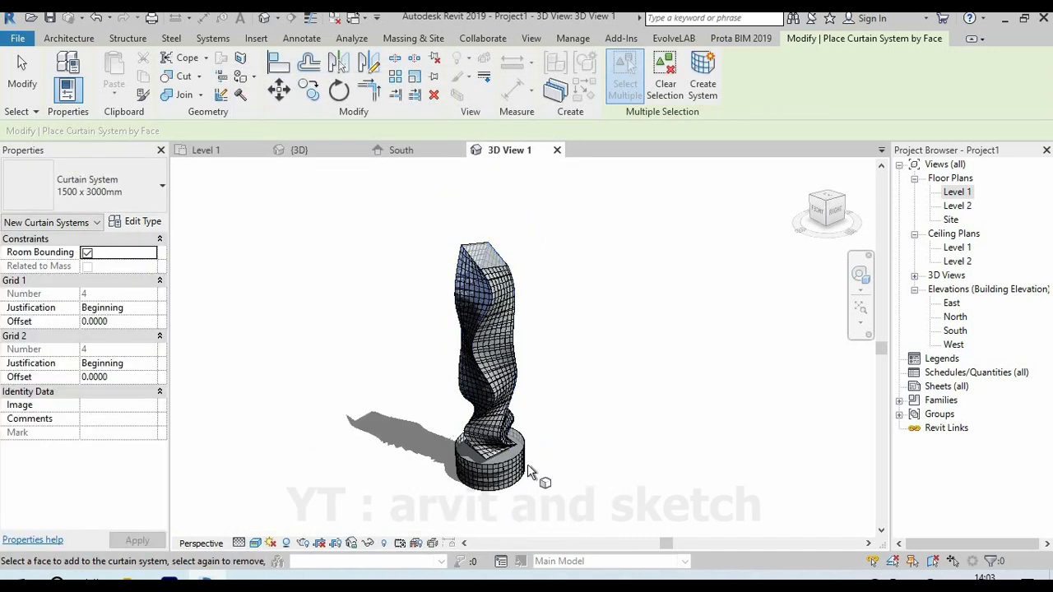
pyautogui.keyDown('shift'); pyautogui.moveTo(527, 454); pyautogui.dragTo(498, 437, button='middle'); pyautogui.keyUp('shift')
pyautogui.scroll(4, 554, 513)
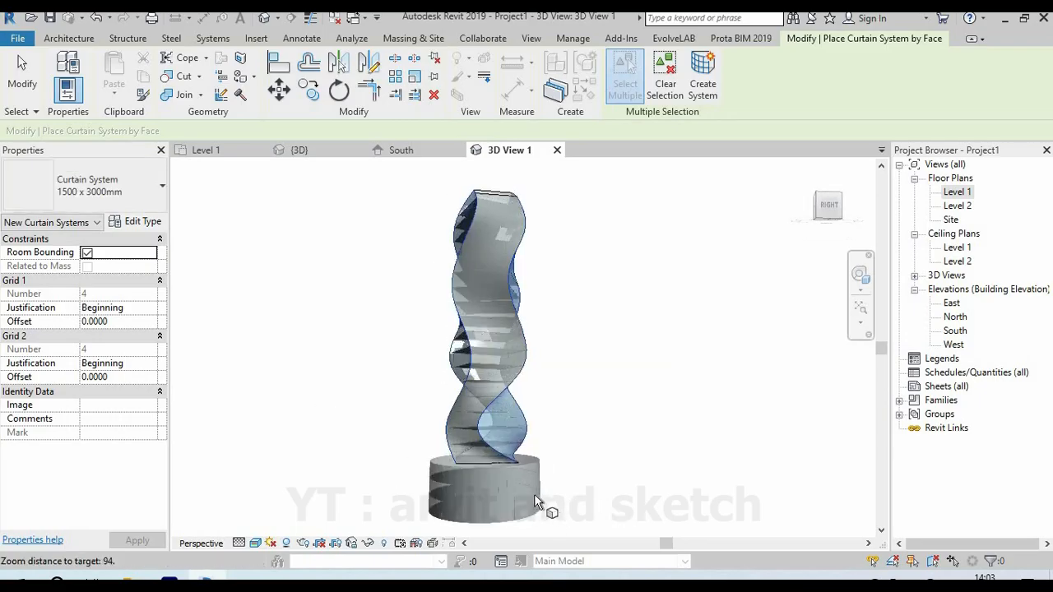
pyautogui.keyDown('shift'); pyautogui.moveTo(497, 488); pyautogui.dragTo(617, 413, button='middle'); pyautogui.keyUp('shift')
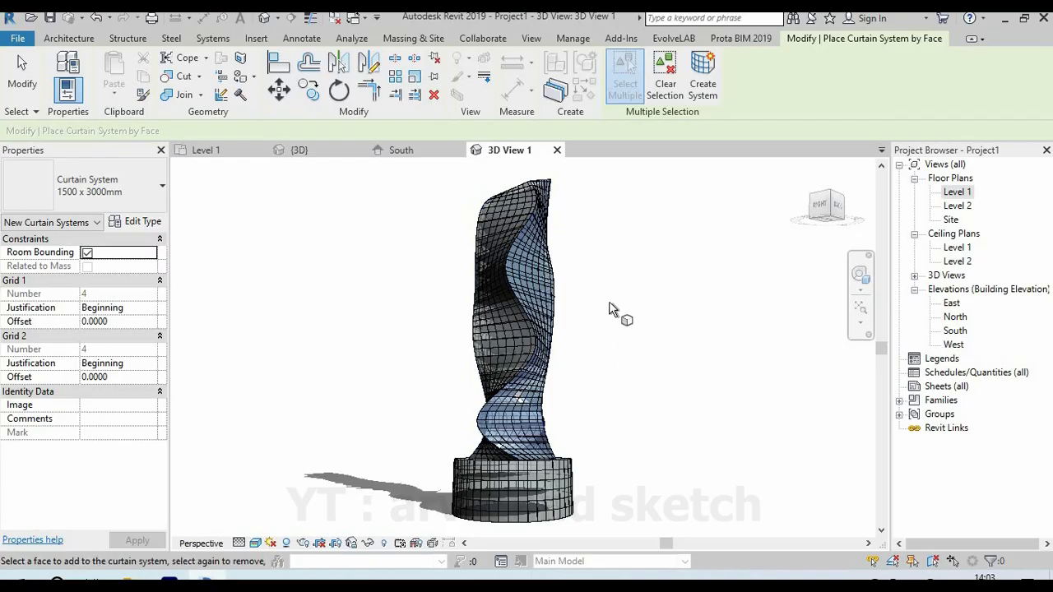
pyautogui.press('Escape')
# - Create Generic 150mm floors by face from all mass floors of the tower and its base, ending the floor command
pyautogui.scroll(-2, 609, 309)
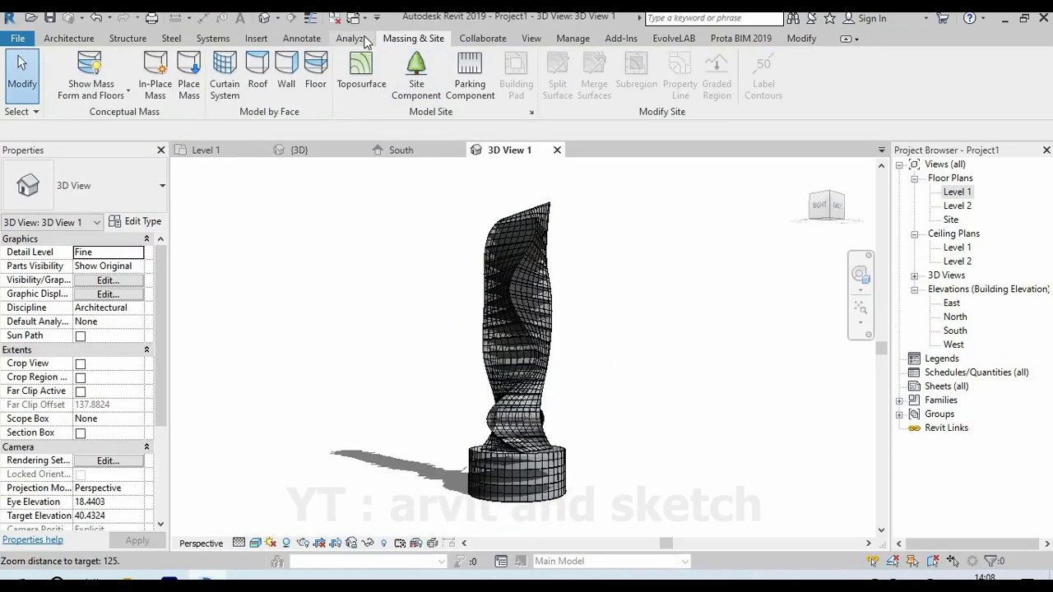
pyautogui.click(315, 70)
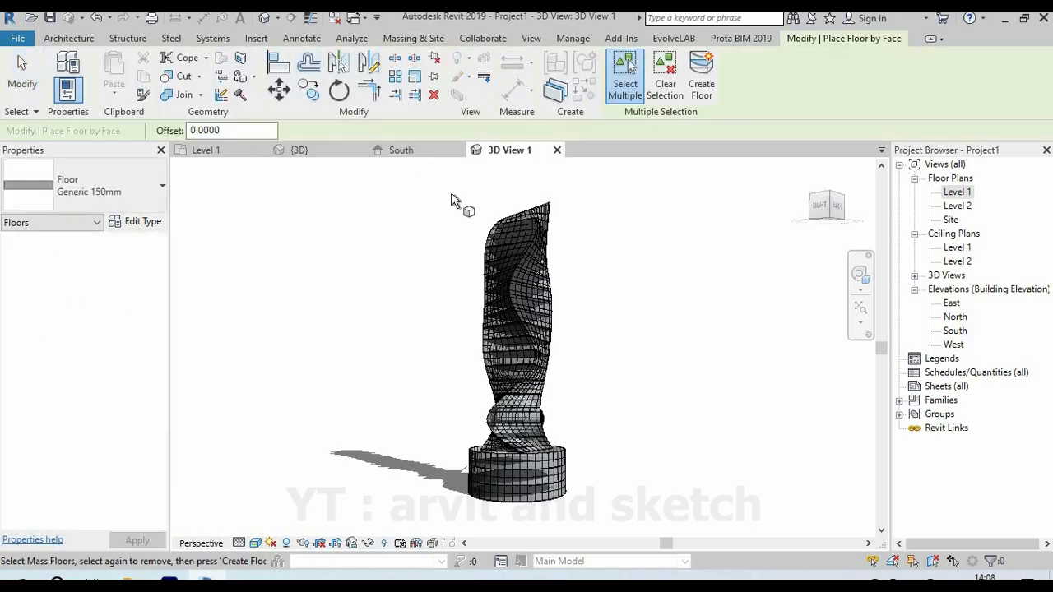
pyautogui.moveTo(444, 187); pyautogui.dragTo(665, 523)
pyautogui.click(706, 89)
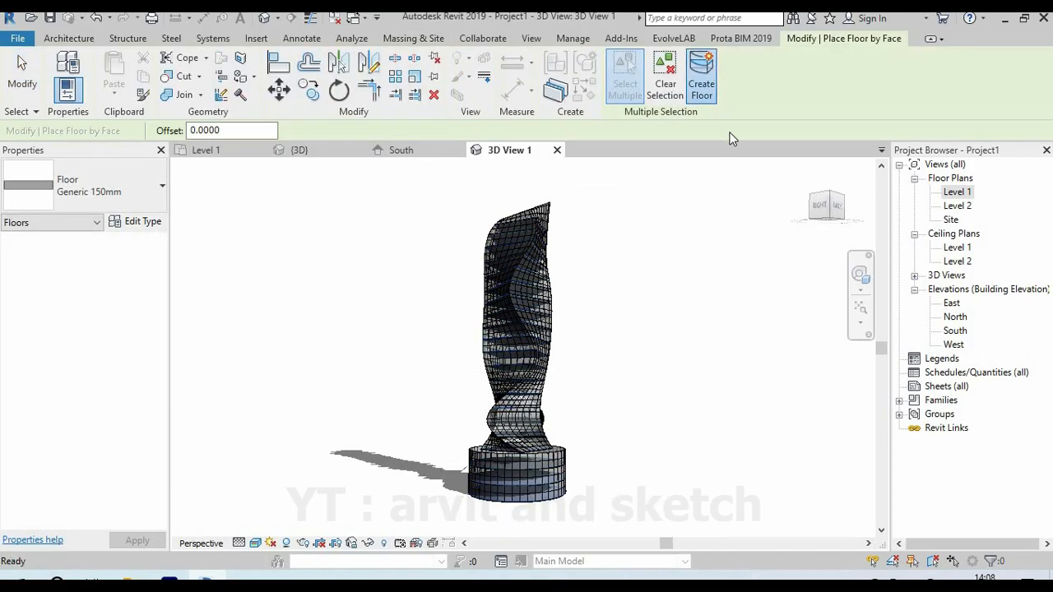
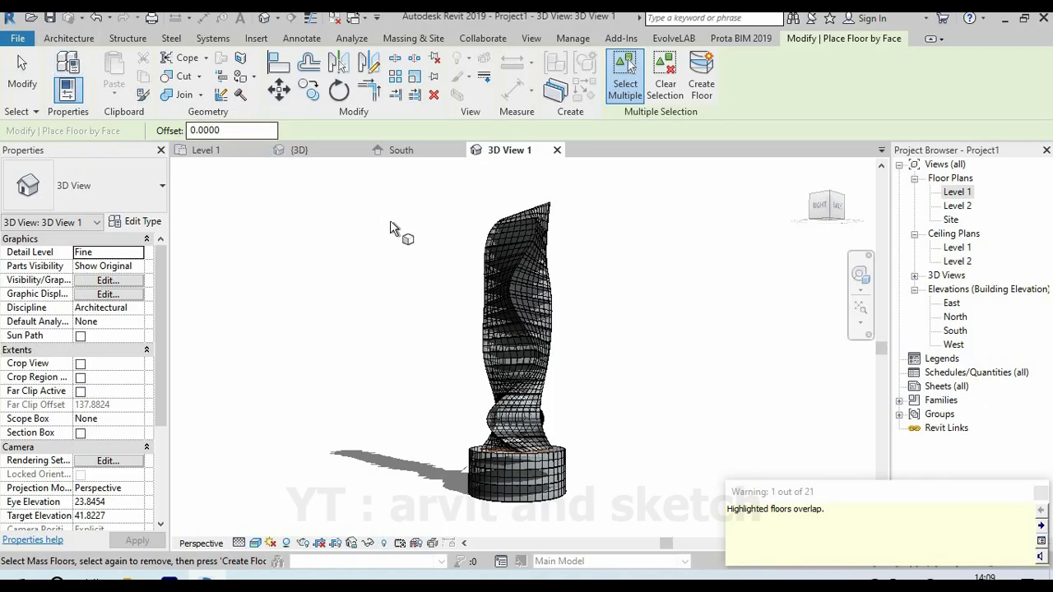
pyautogui.click(664, 84)
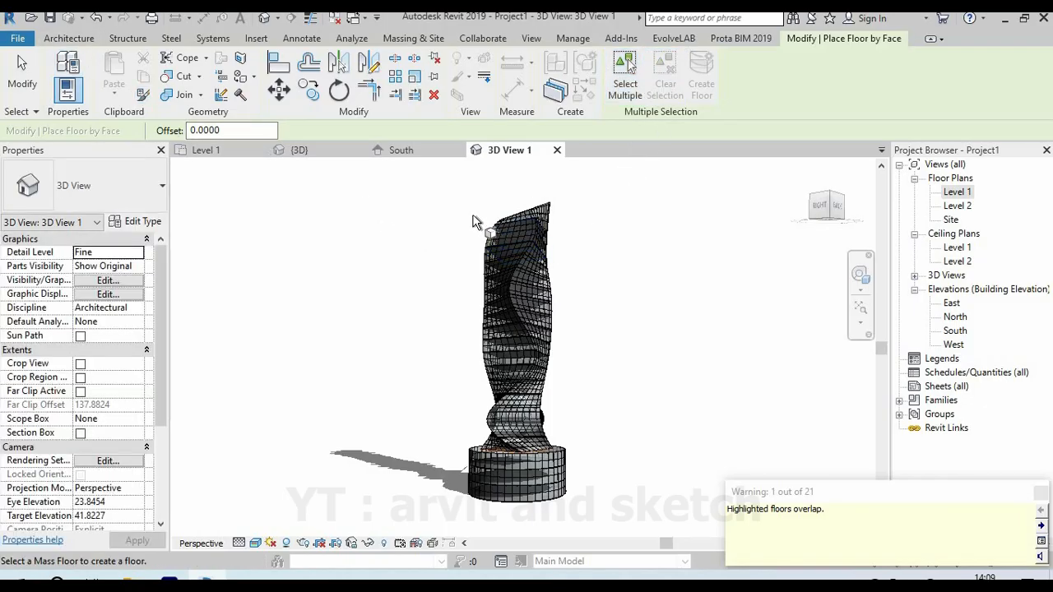
pyautogui.scroll(-3, 465, 217)
pyautogui.press('Escape')
# - Select the whole building and filter the selection down to the Floors category only
pyautogui.moveTo(432, 182); pyautogui.dragTo(627, 474)
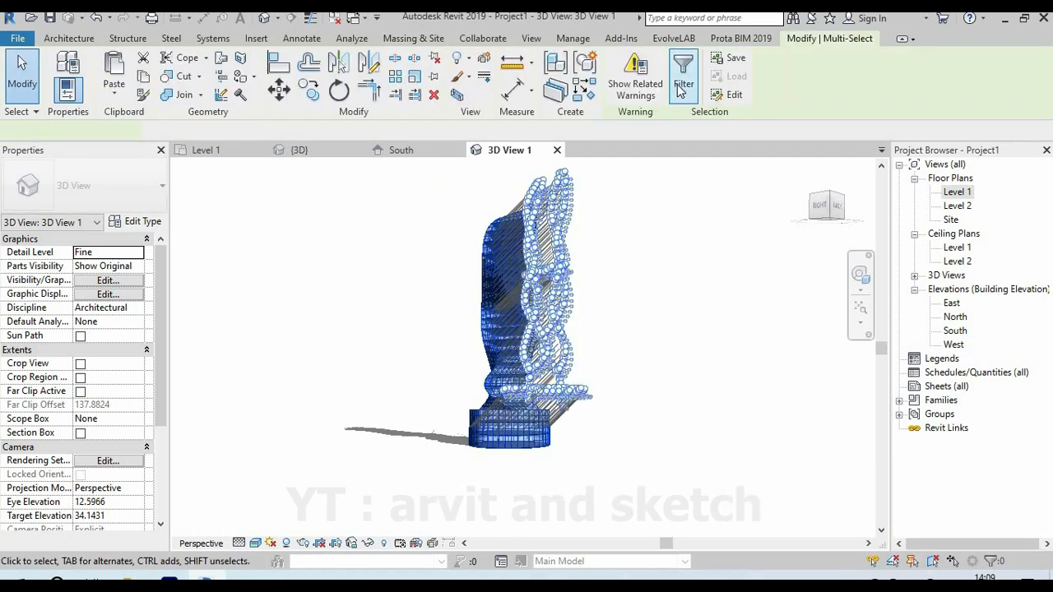
pyautogui.click(682, 86)
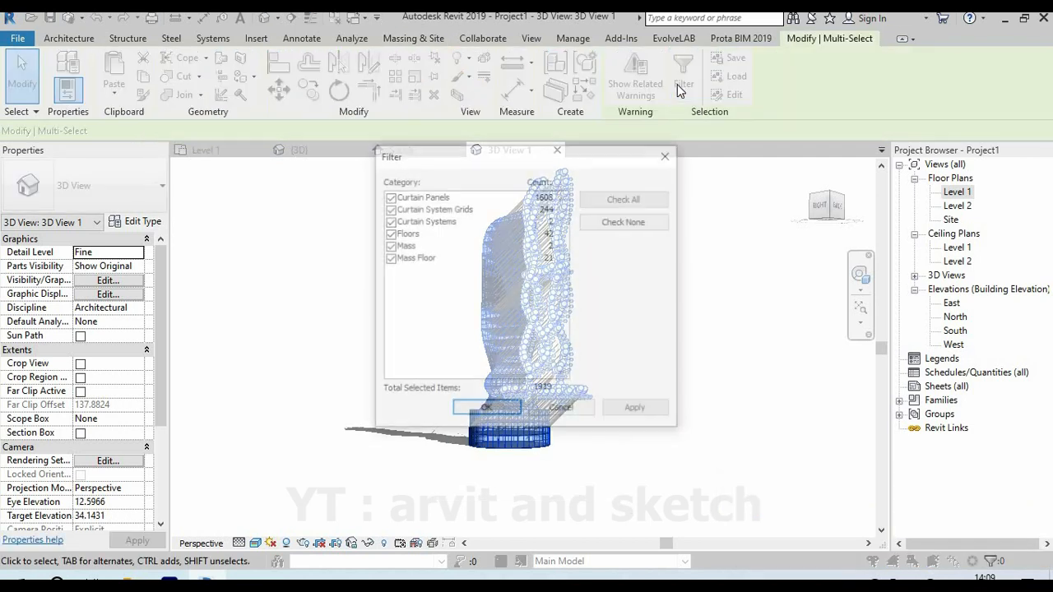
pyautogui.click(390, 257)
pyautogui.click(389, 245)
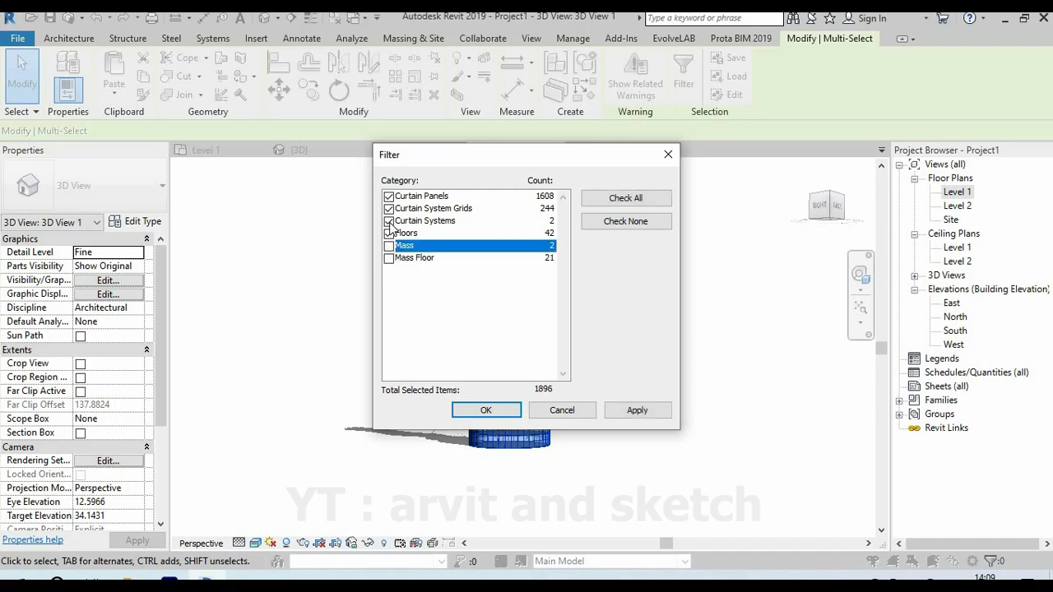
pyautogui.click(389, 220)
pyautogui.click(389, 208)
pyautogui.click(389, 196)
pyautogui.click(486, 410)
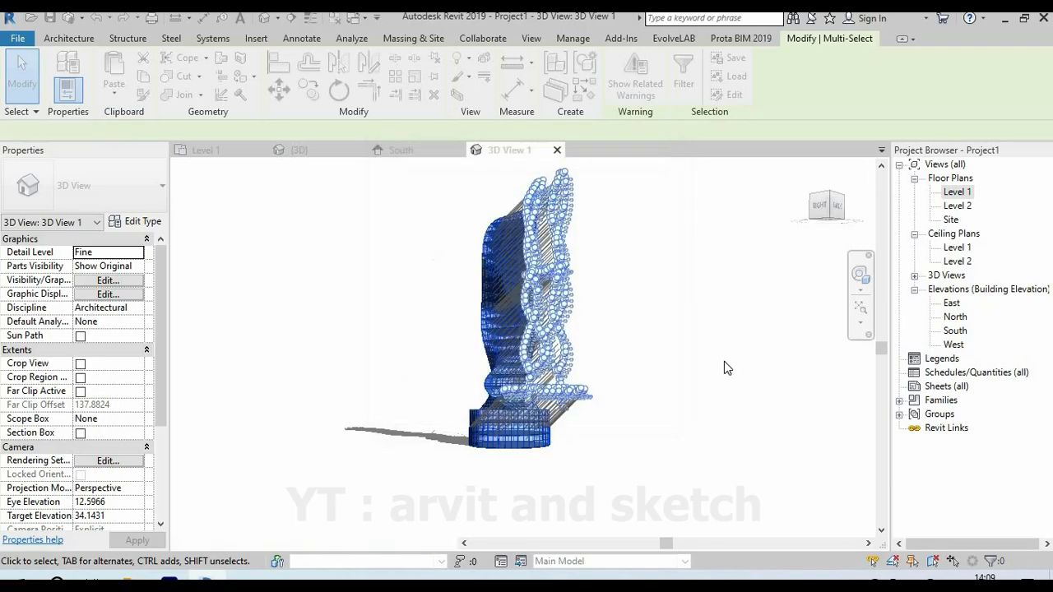
# - Change the selected floors to the Generic 300mm type and clear the selection
pyautogui.click(115, 206)
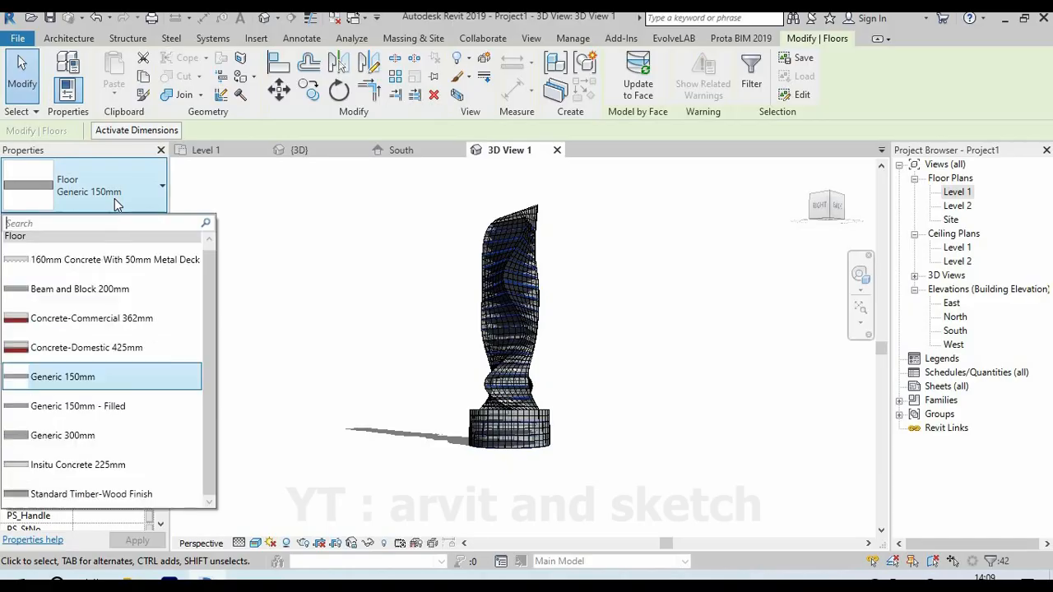
pyautogui.click(86, 461)
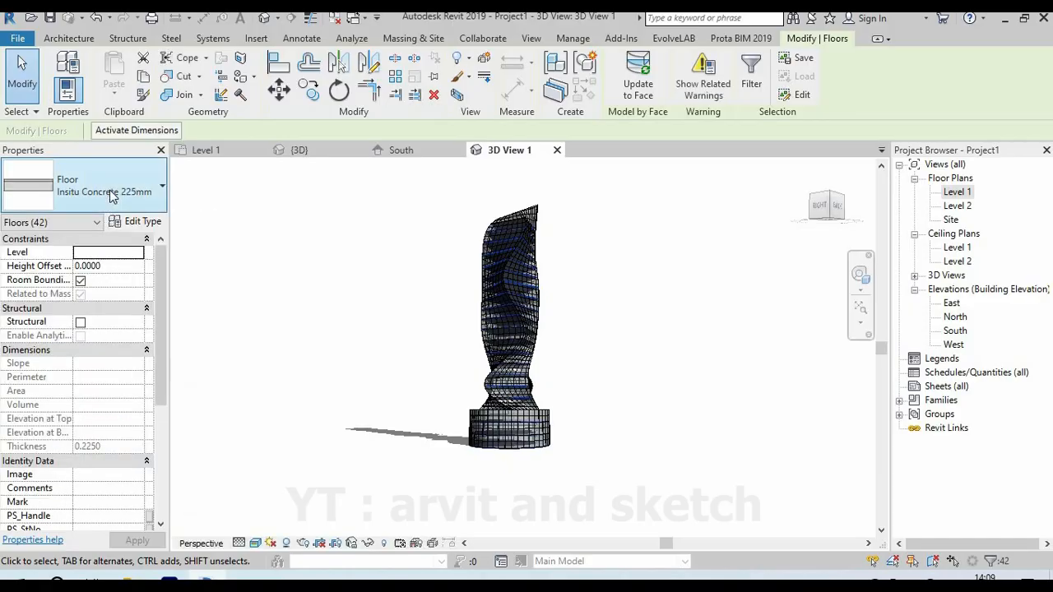
pyautogui.click(103, 189)
pyautogui.click(88, 403)
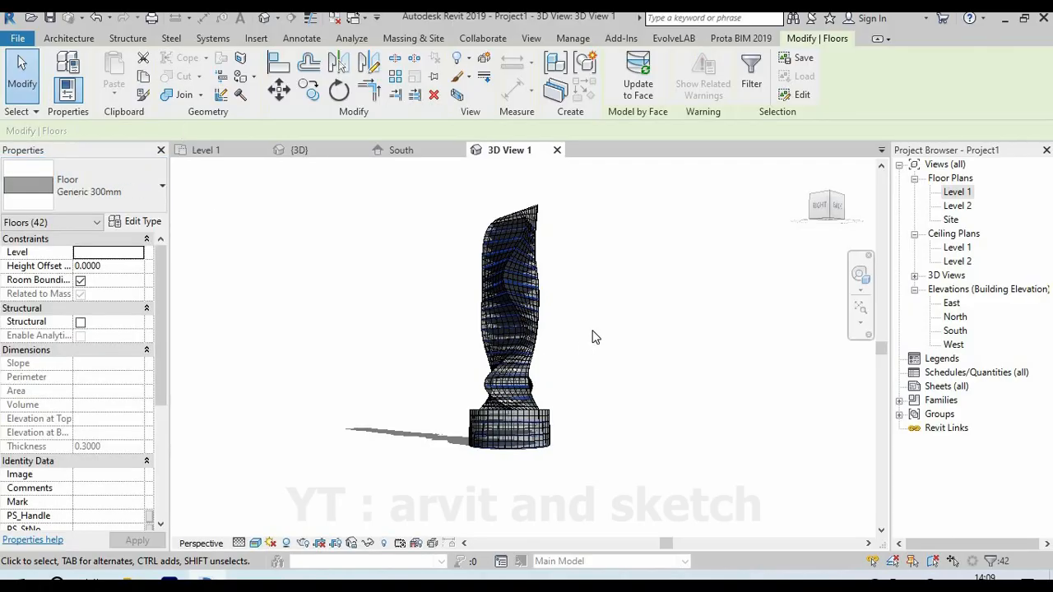
pyautogui.click(589, 331)
# - Examine the floor slabs behind the curtain grid on the twisted tower, up close and from around the building
pyautogui.scroll(3, 513, 304)
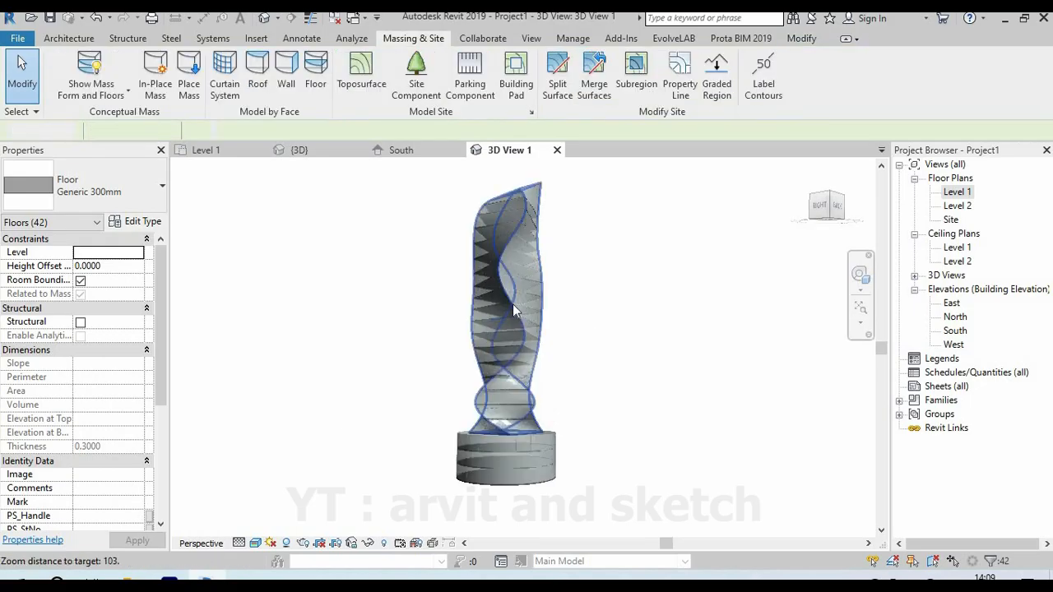
pyautogui.keyDown('shift'); pyautogui.moveTo(510, 318); pyautogui.dragTo(493, 343, button='middle'); pyautogui.keyUp('shift')
pyautogui.scroll(5, 483, 306)
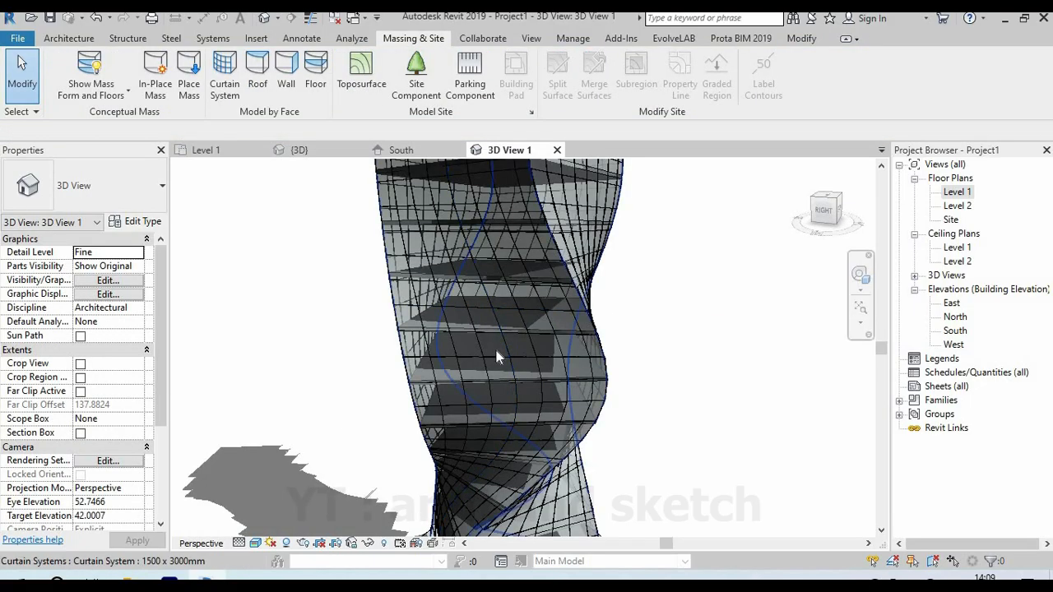
pyautogui.scroll(-5, 539, 344)
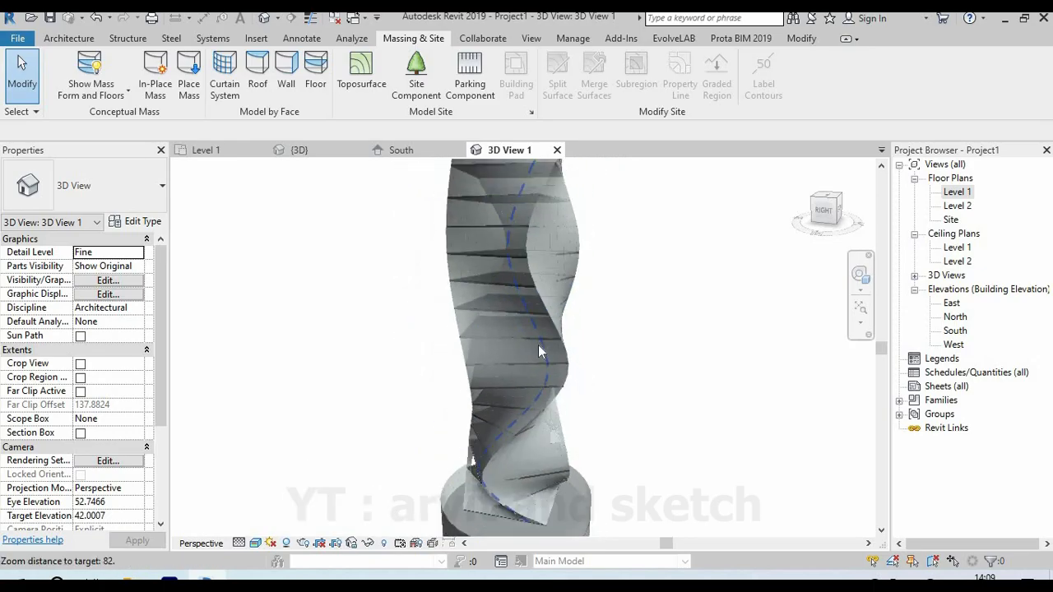
pyautogui.keyDown('shift'); pyautogui.moveTo(537, 332); pyautogui.dragTo(463, 417, button='middle'); pyautogui.keyUp('shift')
pyautogui.scroll(-2, 536, 339)
pyautogui.keyDown('shift'); pyautogui.moveTo(535, 341); pyautogui.dragTo(514, 354, button='middle'); pyautogui.keyUp('shift')
pyautogui.scroll(1, 514, 339)
pyautogui.scroll(2, 514, 339)
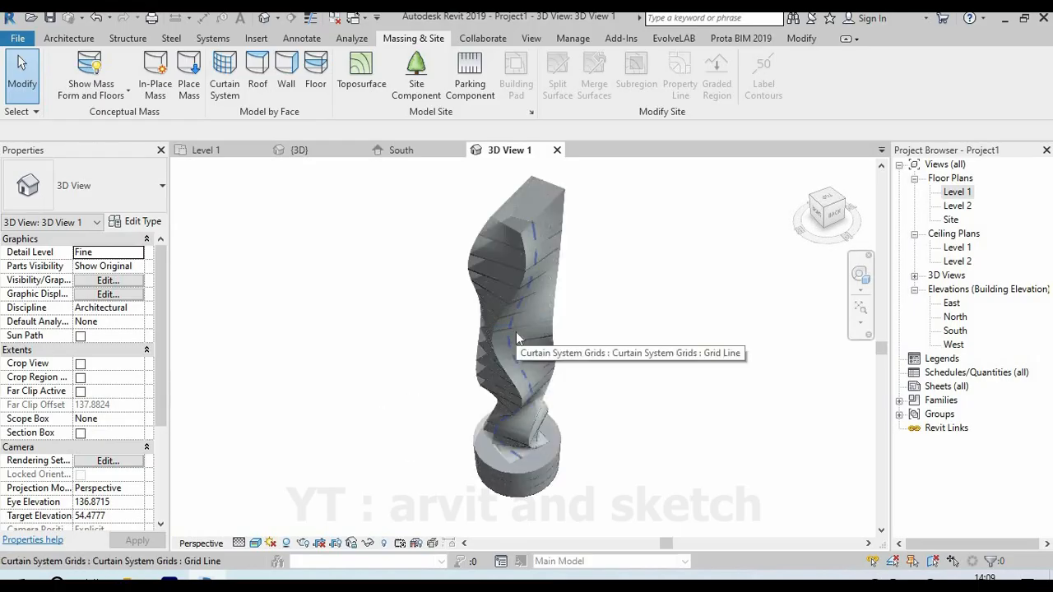
# - Set the visual style of the 3D view to Realistic
pyautogui.click(69, 38)
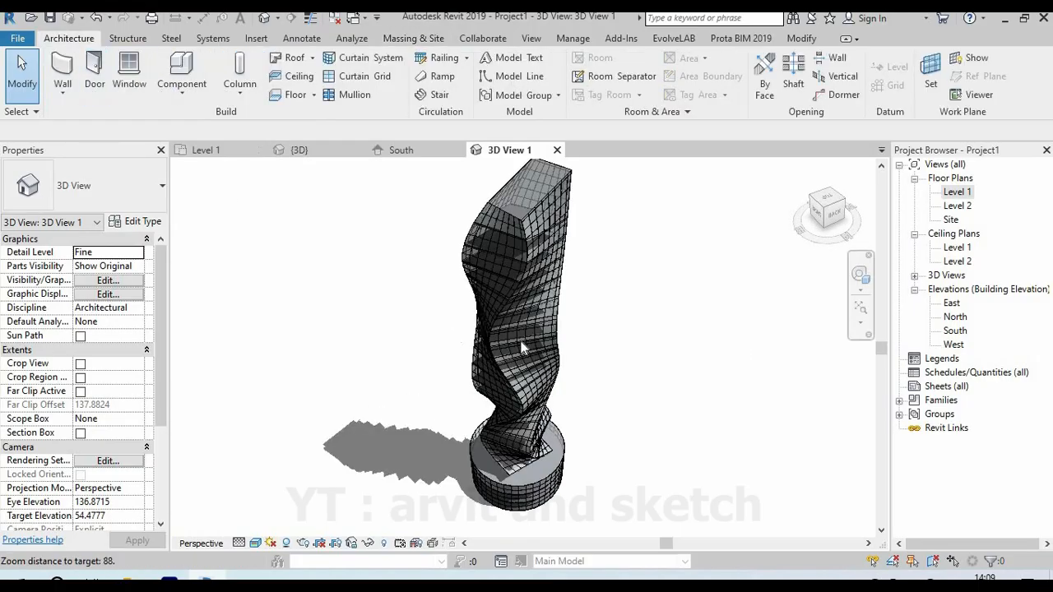
pyautogui.click(256, 544)
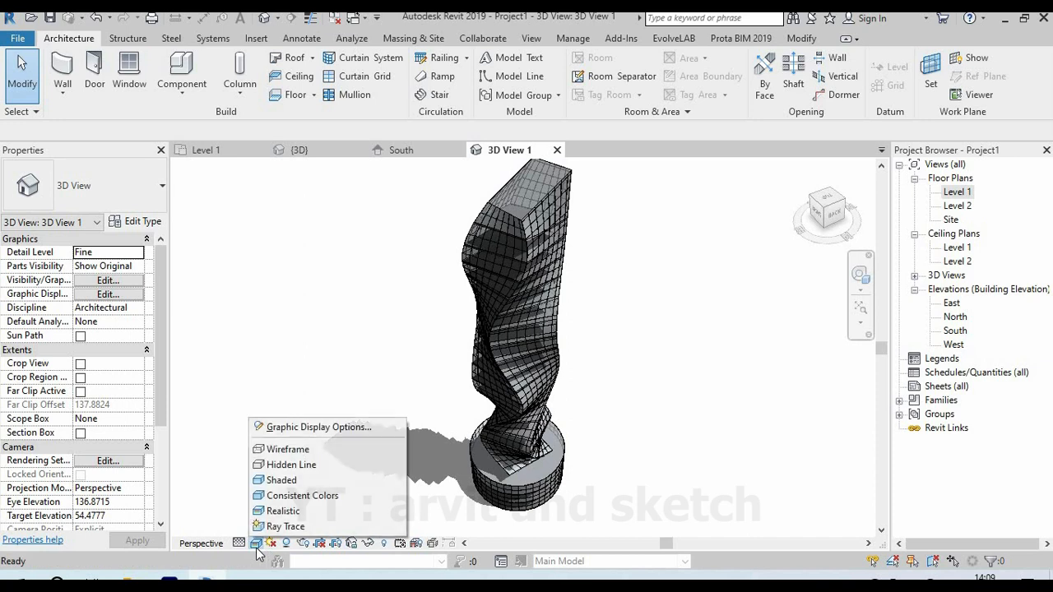
pyautogui.click(280, 511)
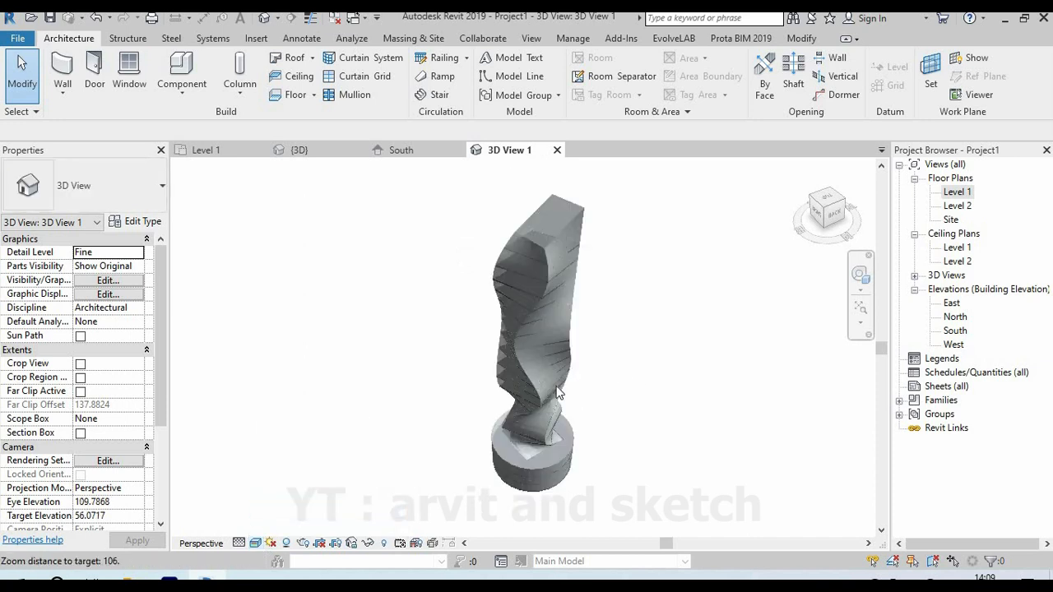
# - Examine the finished tower and circular base from several sides, from above and at ground level
pyautogui.keyDown('shift'); pyautogui.moveTo(610, 403); pyautogui.dragTo(682, 381, button='middle'); pyautogui.keyUp('shift')
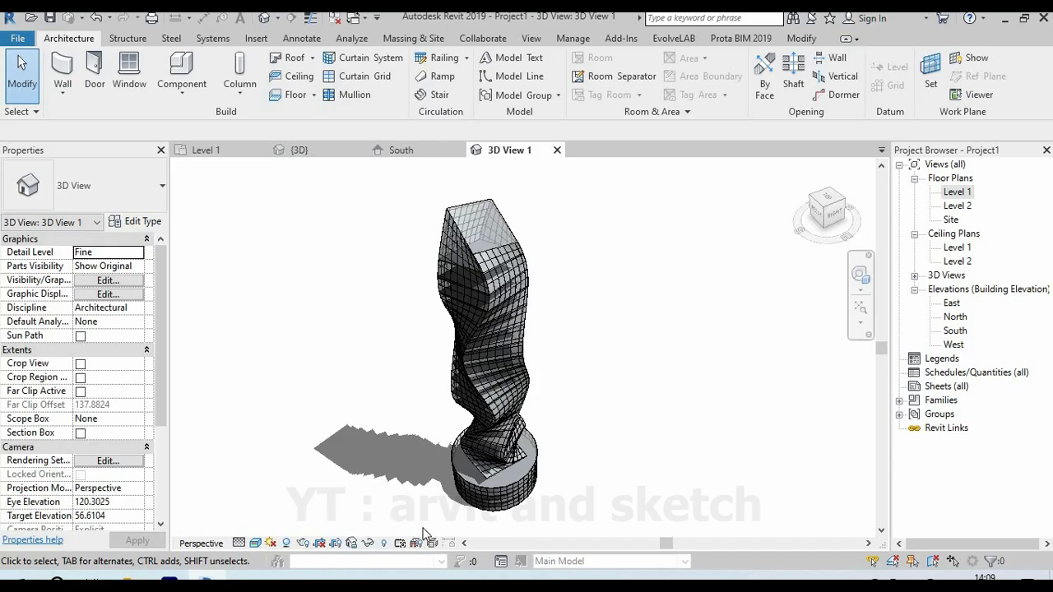
pyautogui.keyDown('shift'); pyautogui.moveTo(537, 474); pyautogui.dragTo(517, 319, button='middle'); pyautogui.keyUp('shift')
pyautogui.scroll(-2, 503, 466)
pyautogui.scroll(3, 503, 466)
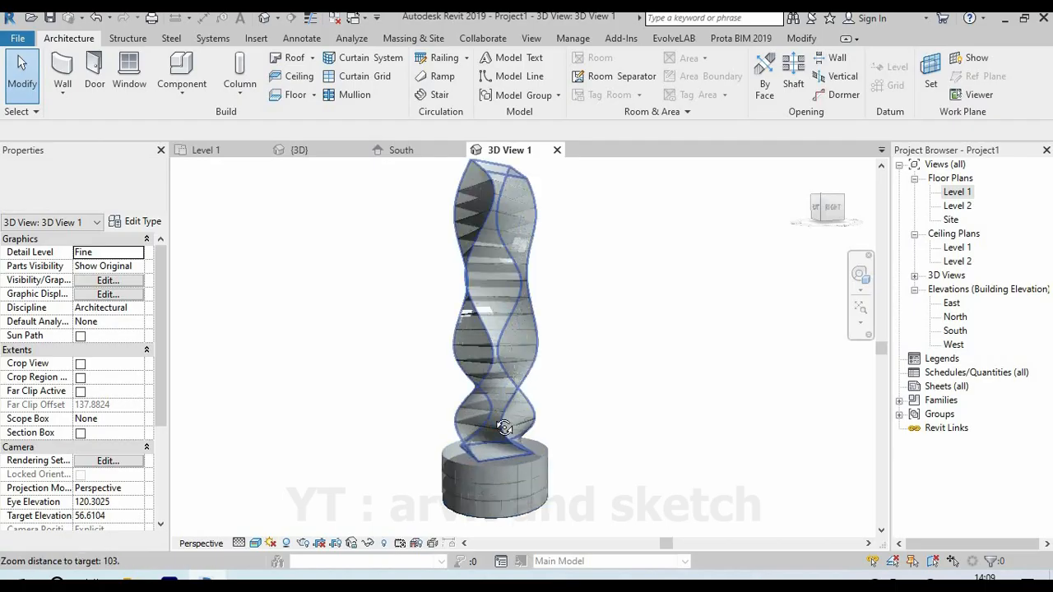
pyautogui.keyDown('shift'); pyautogui.moveTo(503, 466); pyautogui.dragTo(504, 308, button='middle'); pyautogui.keyUp('shift')
pyautogui.scroll(-1, 503, 308)
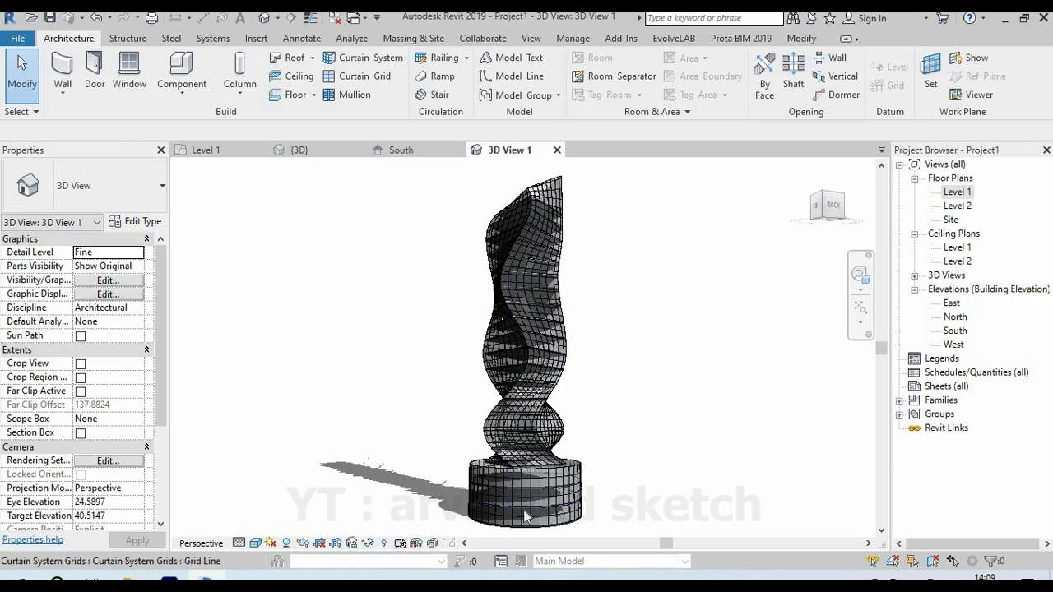
pyautogui.keyDown('shift'); pyautogui.moveTo(515, 513); pyautogui.dragTo(525, 486, button='middle'); pyautogui.keyUp('shift')
pyautogui.scroll(-2, 552, 357)
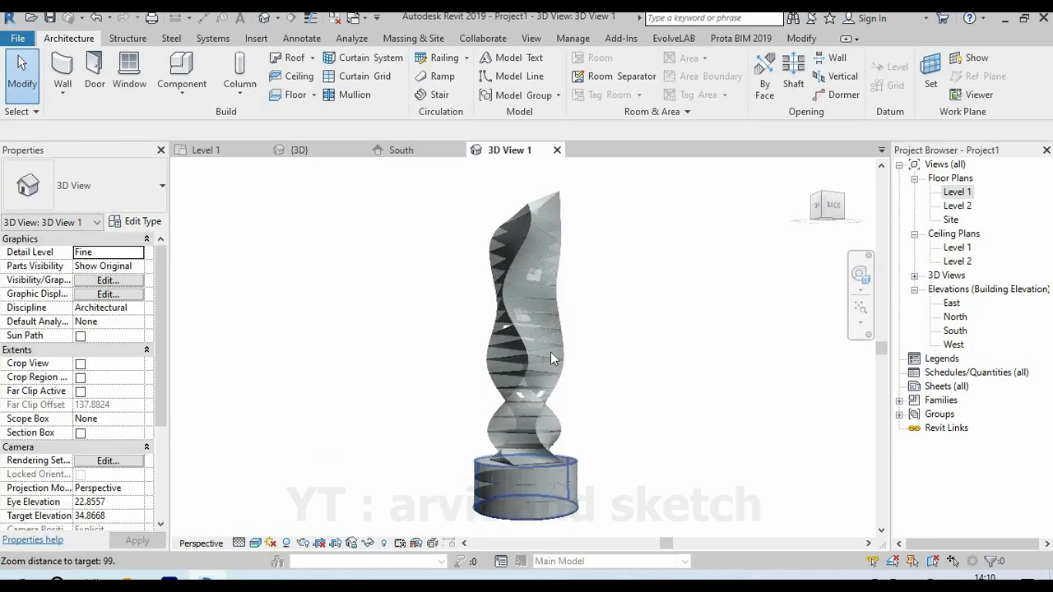
# - In the South elevation, edit the level array group and lengthen the level lines past the tower's left side, finishing the group edit
pyautogui.scroll(1, 626, 344)
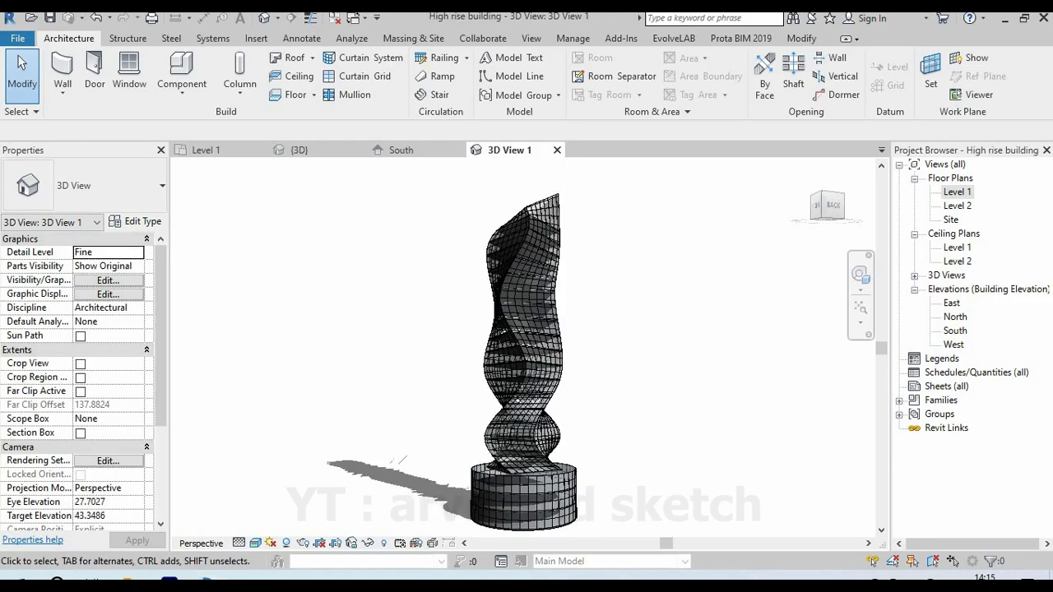
pyautogui.click(402, 150)
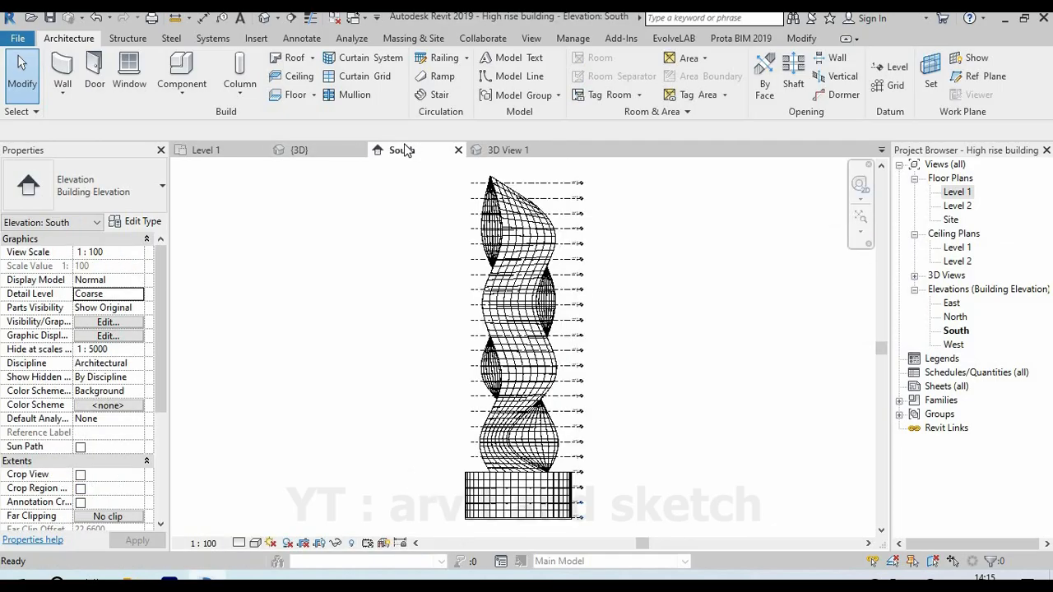
pyautogui.scroll(3, 489, 189)
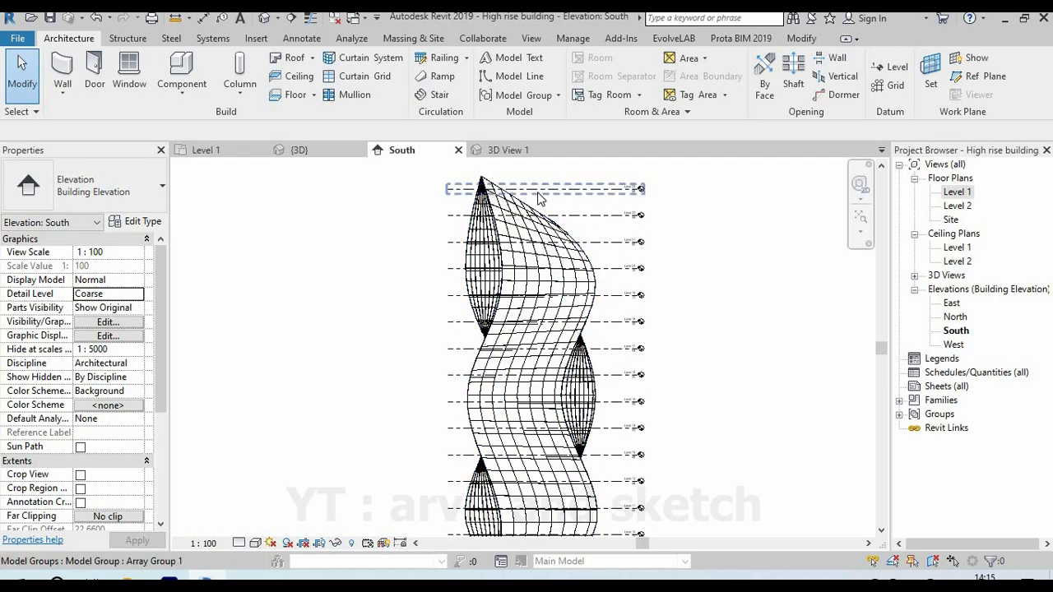
pyautogui.click(454, 188)
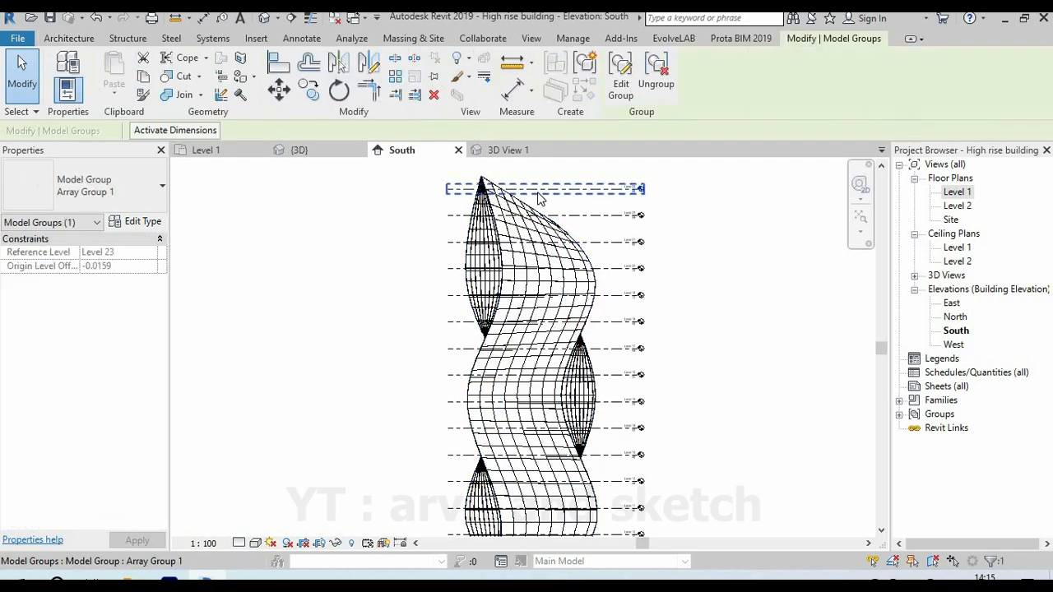
pyautogui.click(621, 74)
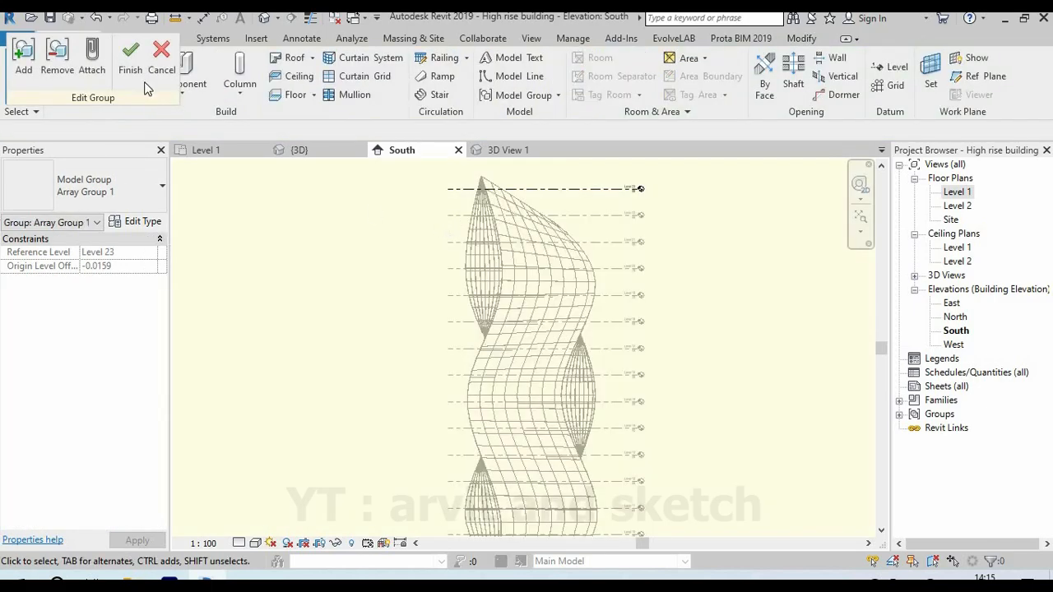
pyautogui.click(432, 191)
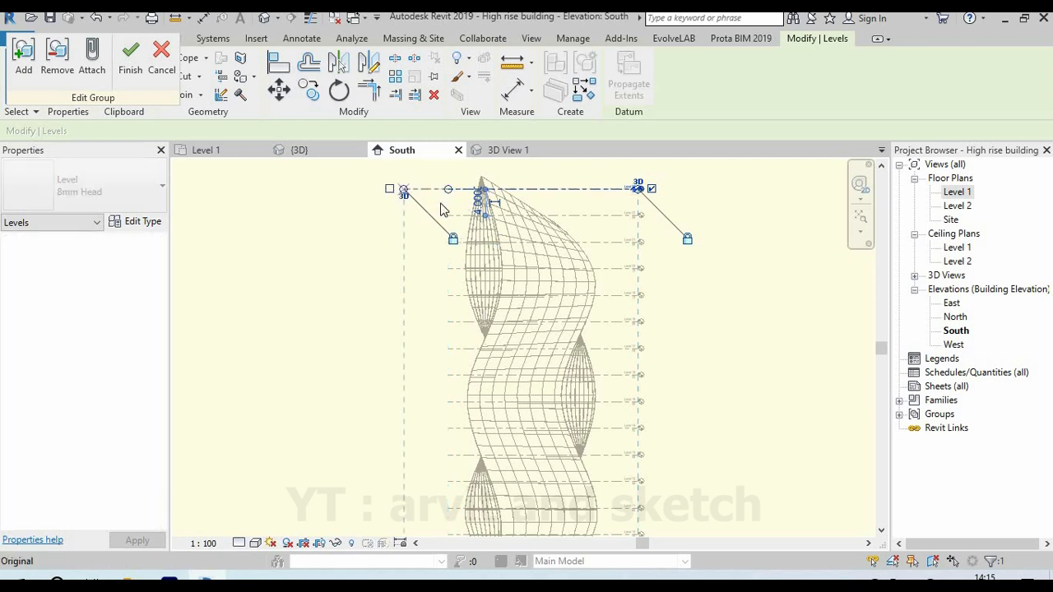
pyautogui.scroll(-2, 440, 212)
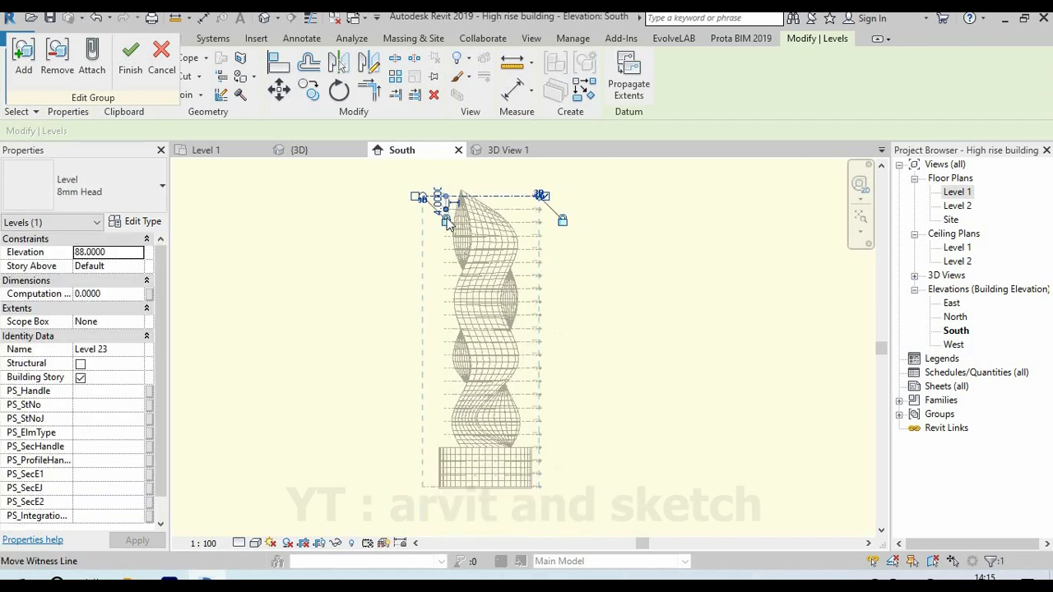
pyautogui.click(138, 68)
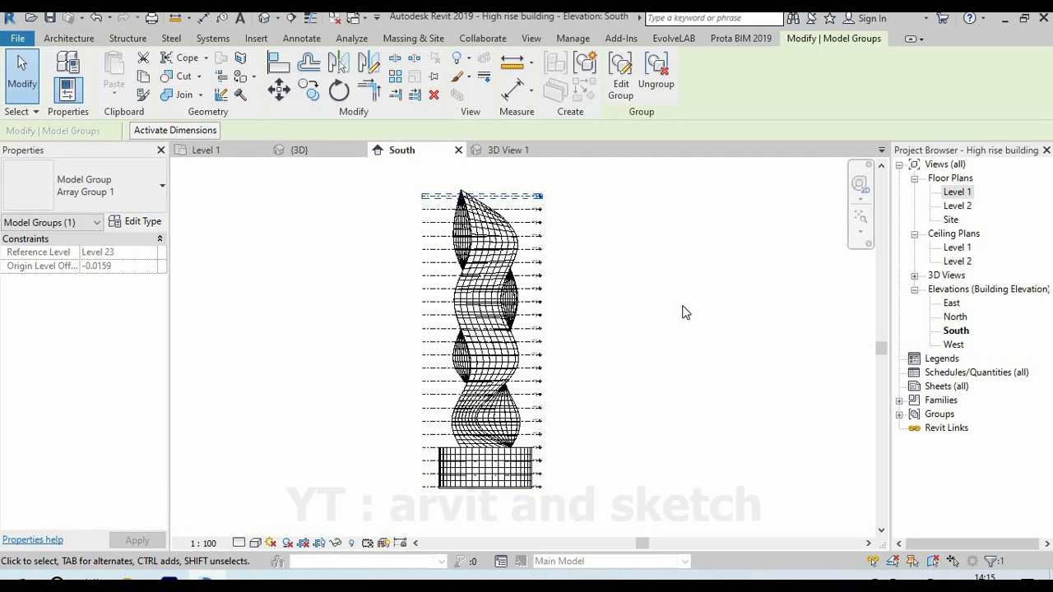
pyautogui.press('Escape')
# - Set the South elevation's visual style to Realistic and inspect the tower's facade up close and as a whole
pyautogui.scroll(4, 527, 296)
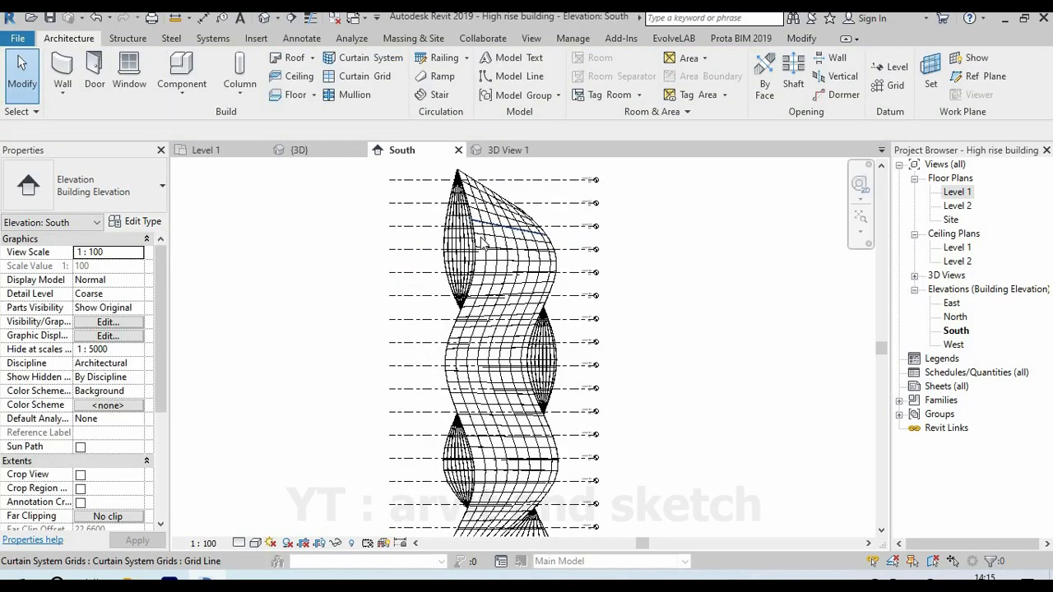
pyautogui.scroll(-3, 482, 241)
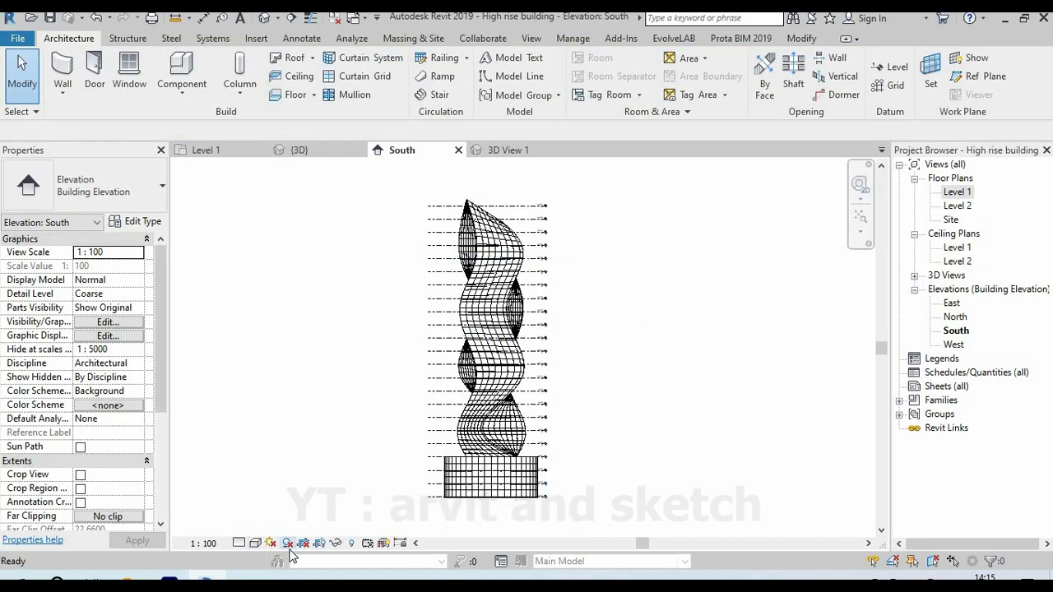
pyautogui.click(255, 543)
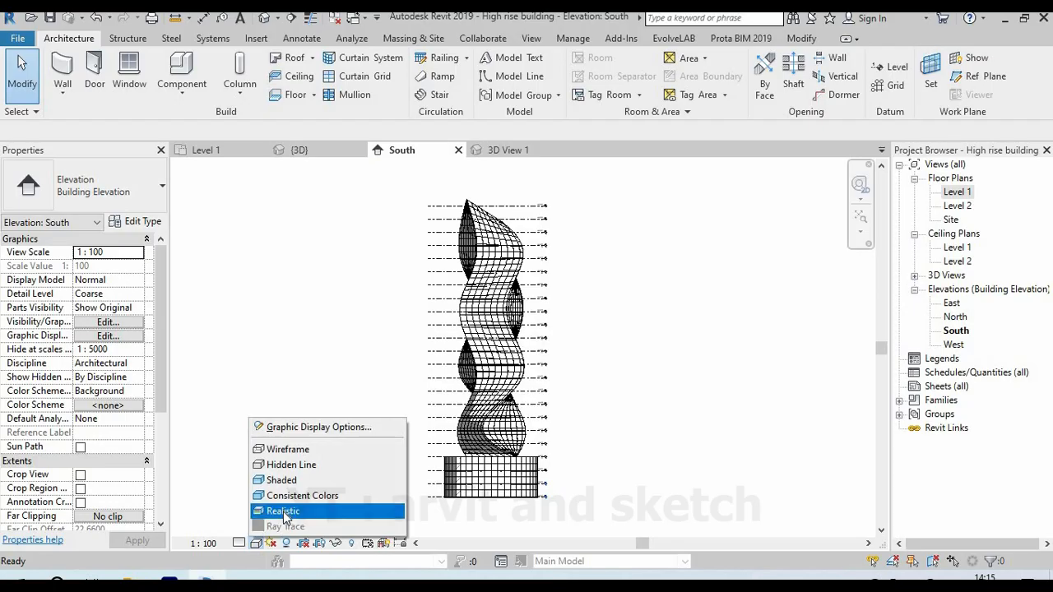
pyautogui.click(280, 510)
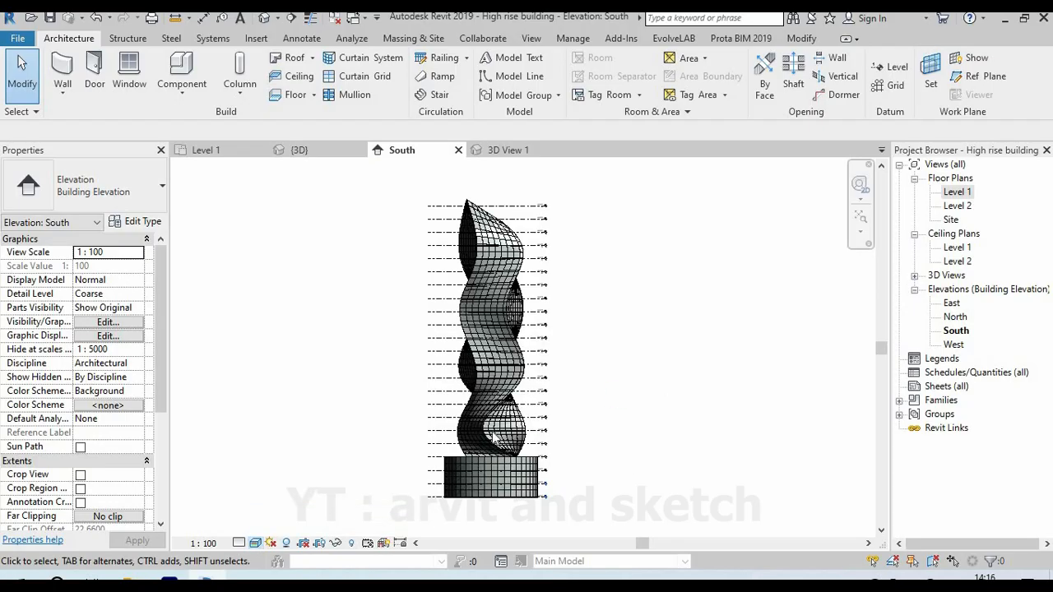
pyautogui.scroll(5, 494, 434)
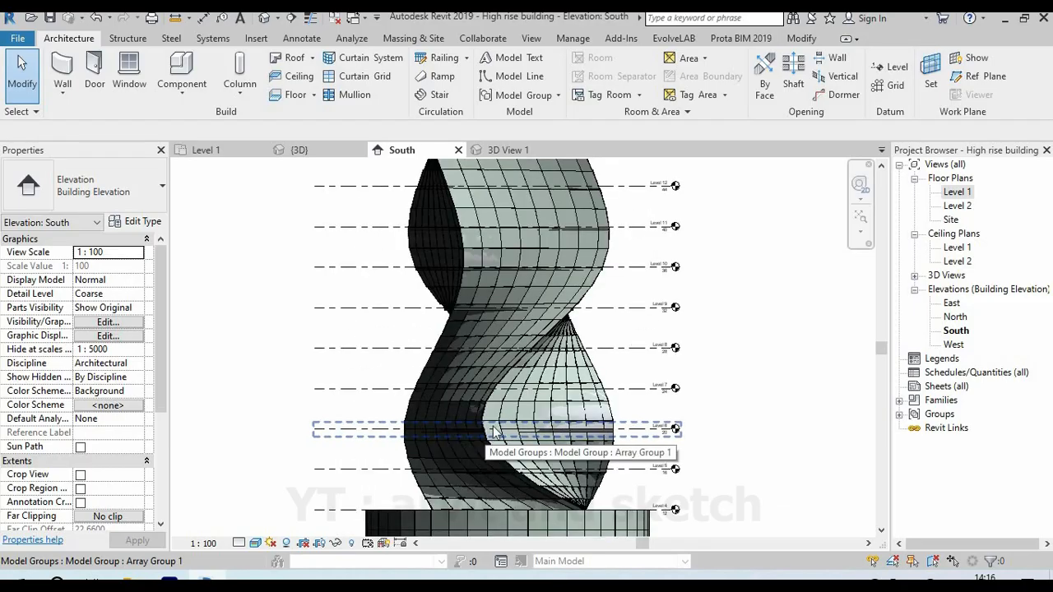
pyautogui.scroll(-5, 494, 435)
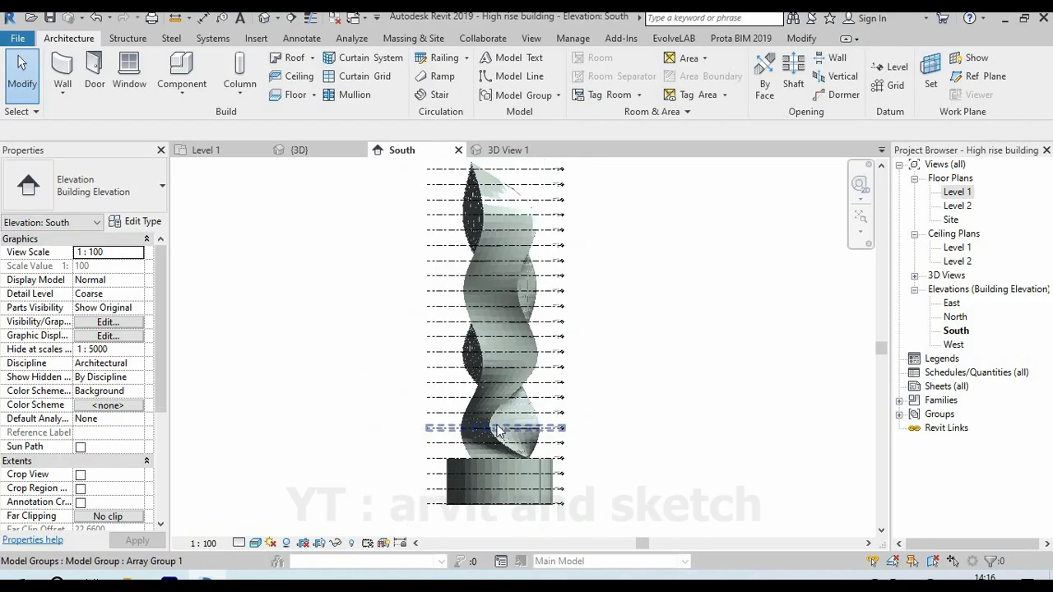
pyautogui.click(859, 218)
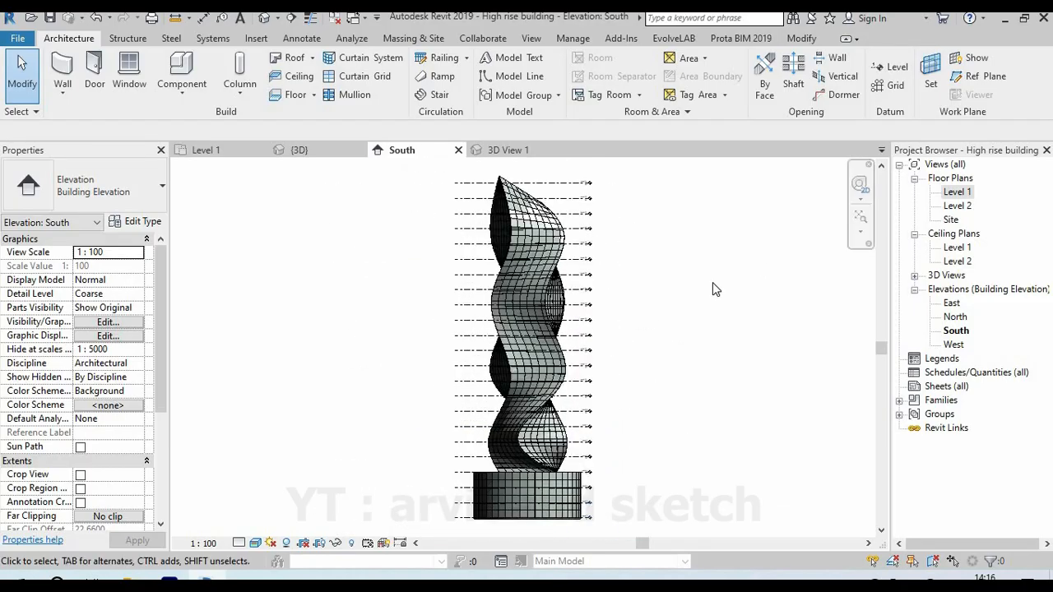
# - Open the East elevation and set its visual style to Realistic and its detail level to Fine
pyautogui.doubleClick(952, 304)
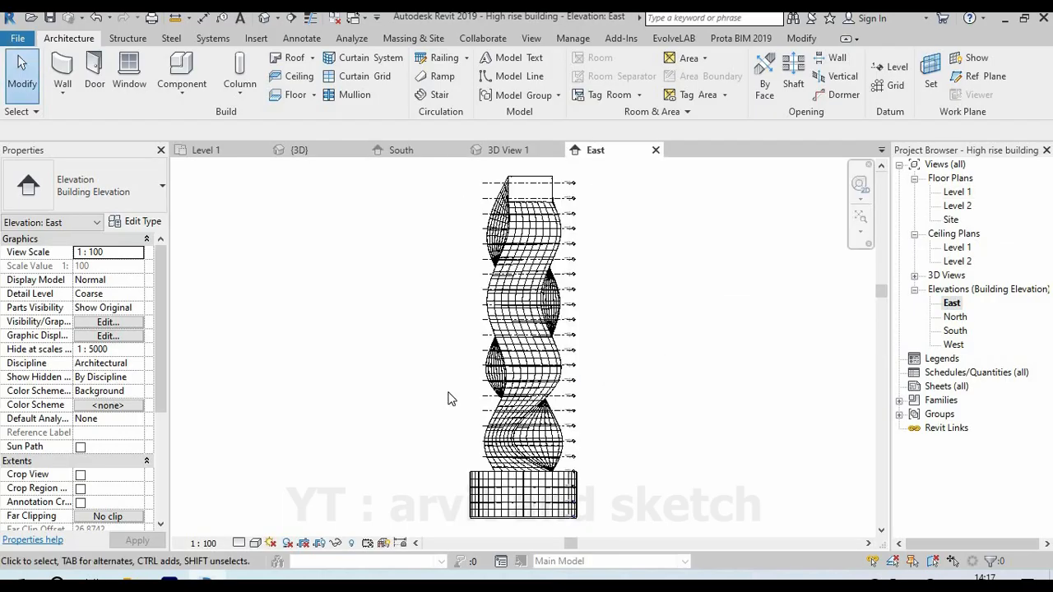
pyautogui.click(271, 543)
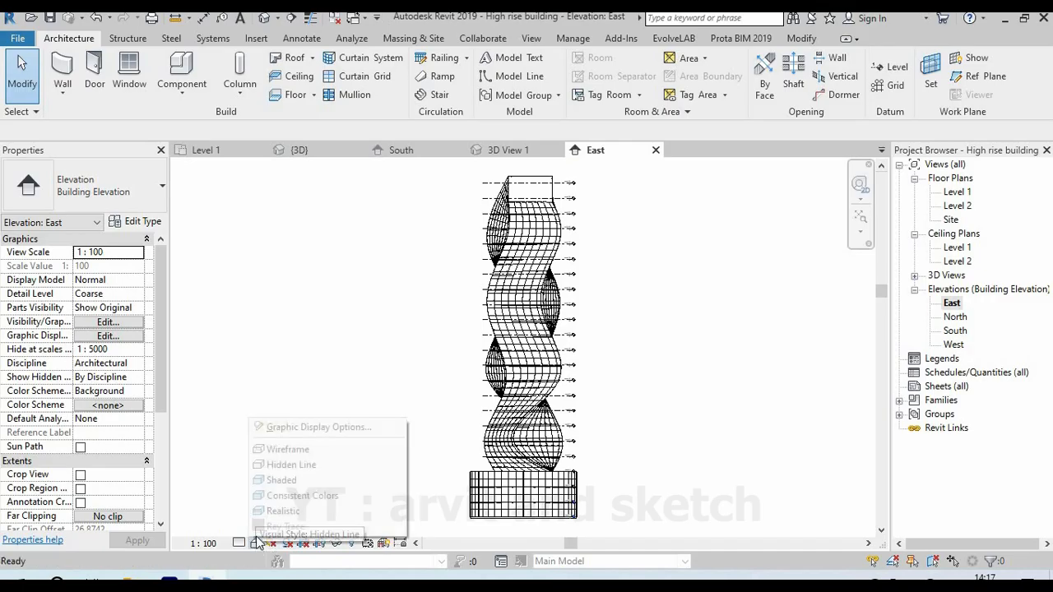
pyautogui.click(271, 510)
pyautogui.click(239, 543)
pyautogui.click(252, 526)
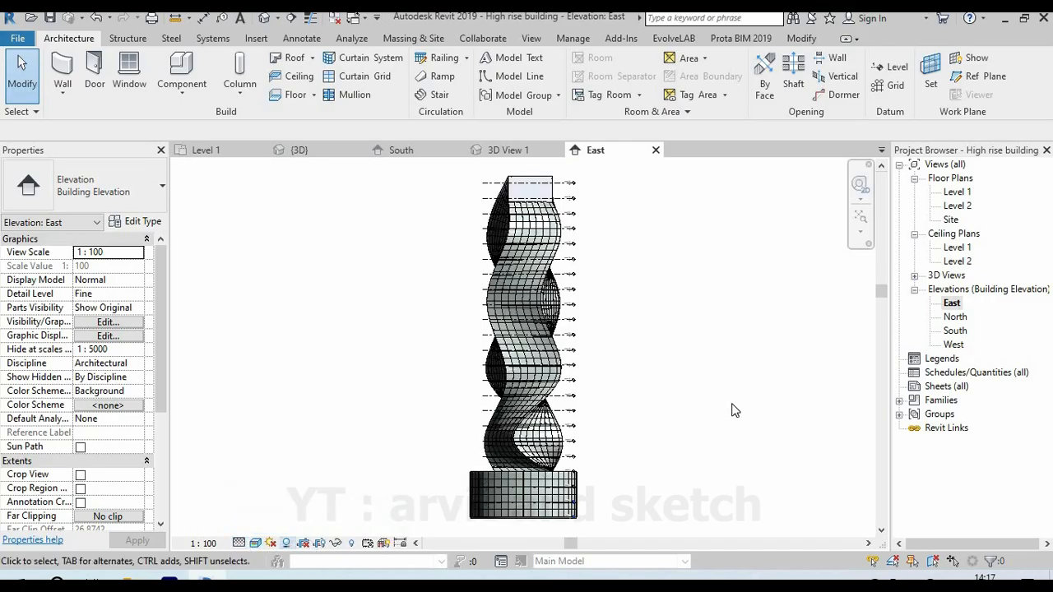
# - Edit the level array group in the East elevation, lengthening the level lines past the tower's left side, and finish the group edit
pyautogui.scroll(3, 505, 191)
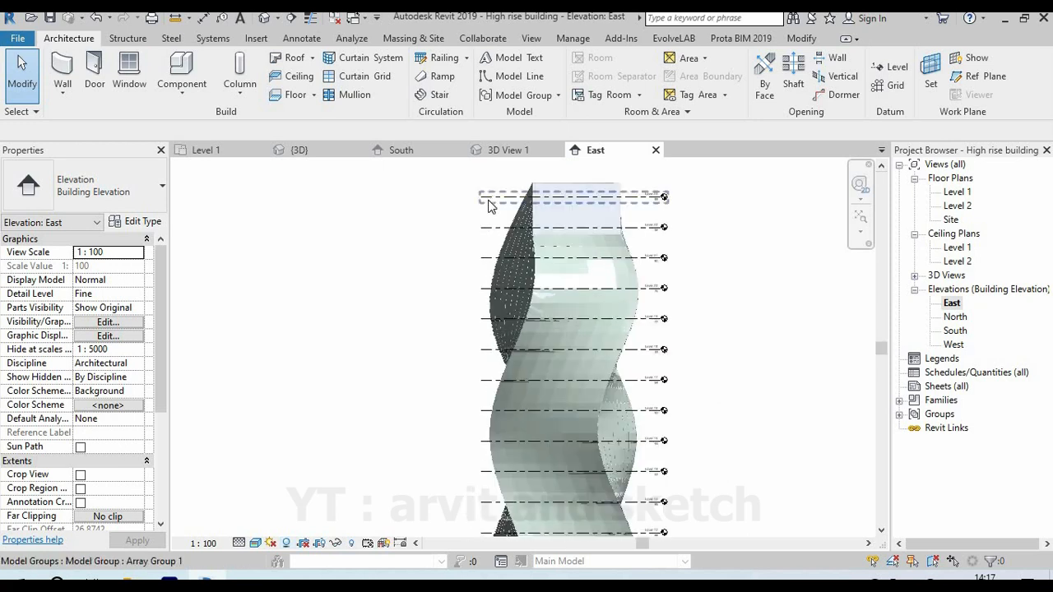
pyautogui.click(489, 204)
pyautogui.click(621, 78)
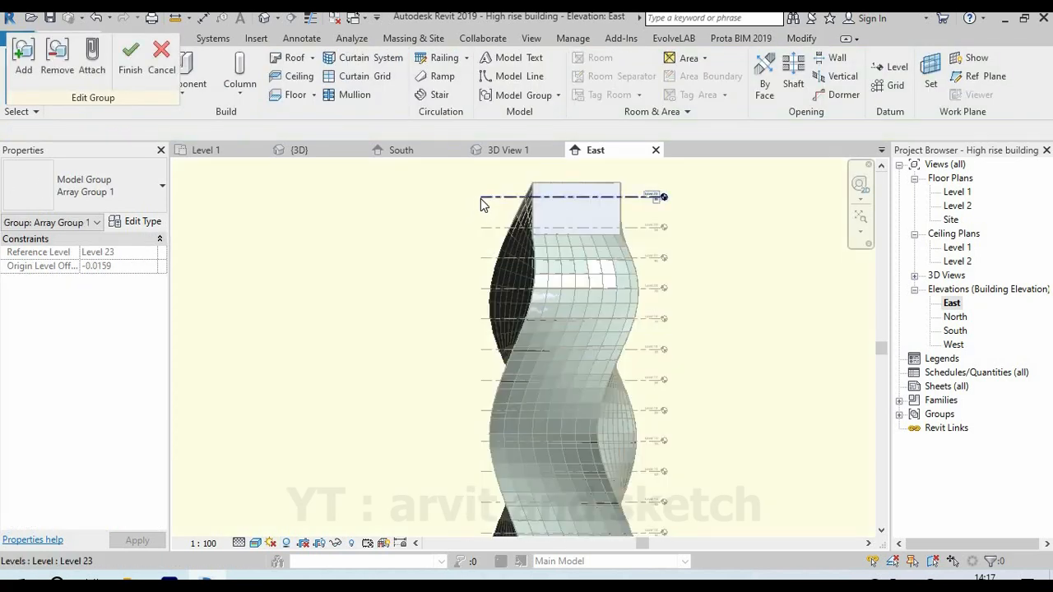
pyautogui.click(480, 198)
pyautogui.moveTo(472, 199); pyautogui.dragTo(441, 198)
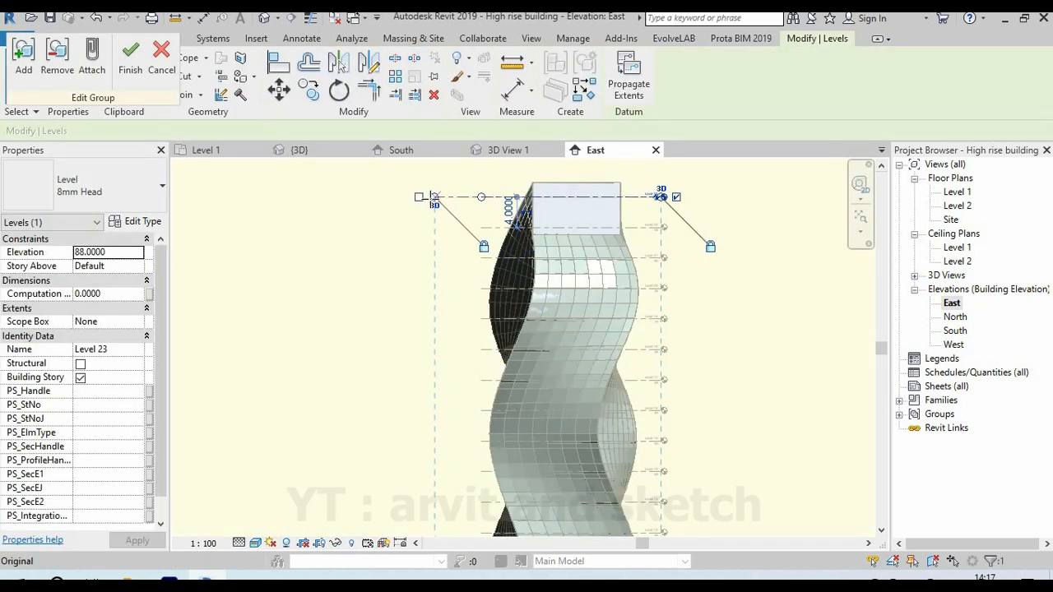
pyautogui.scroll(-3, 433, 198)
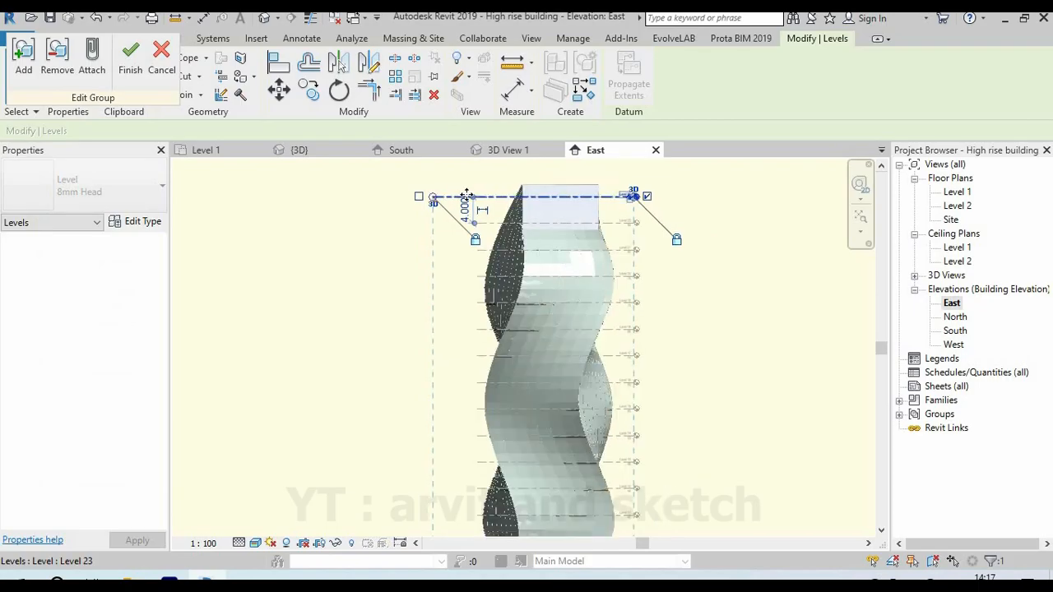
pyautogui.click(134, 59)
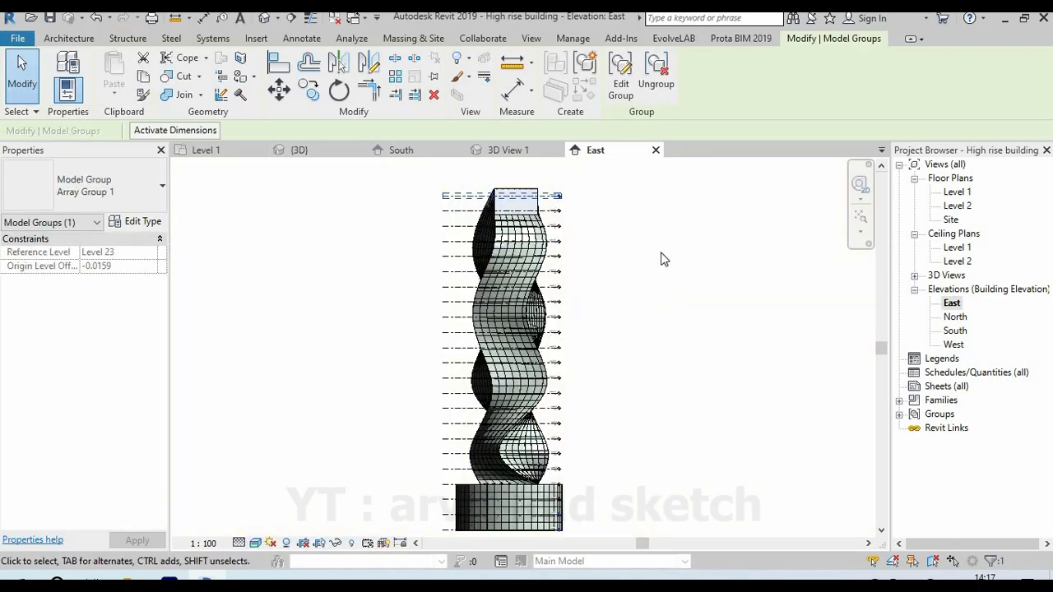
pyautogui.click(649, 324)
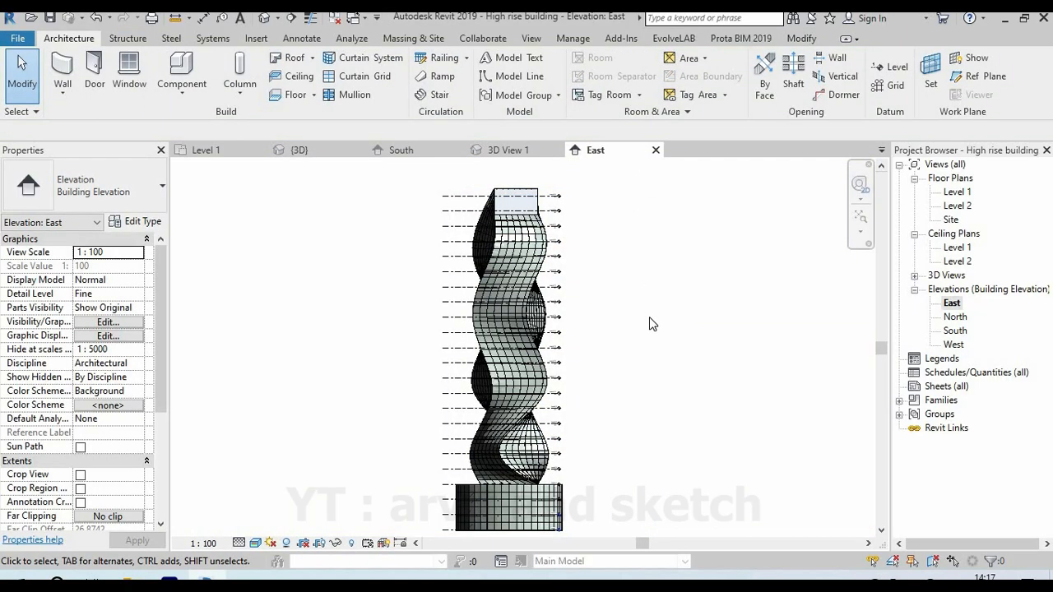
pyautogui.click(860, 218)
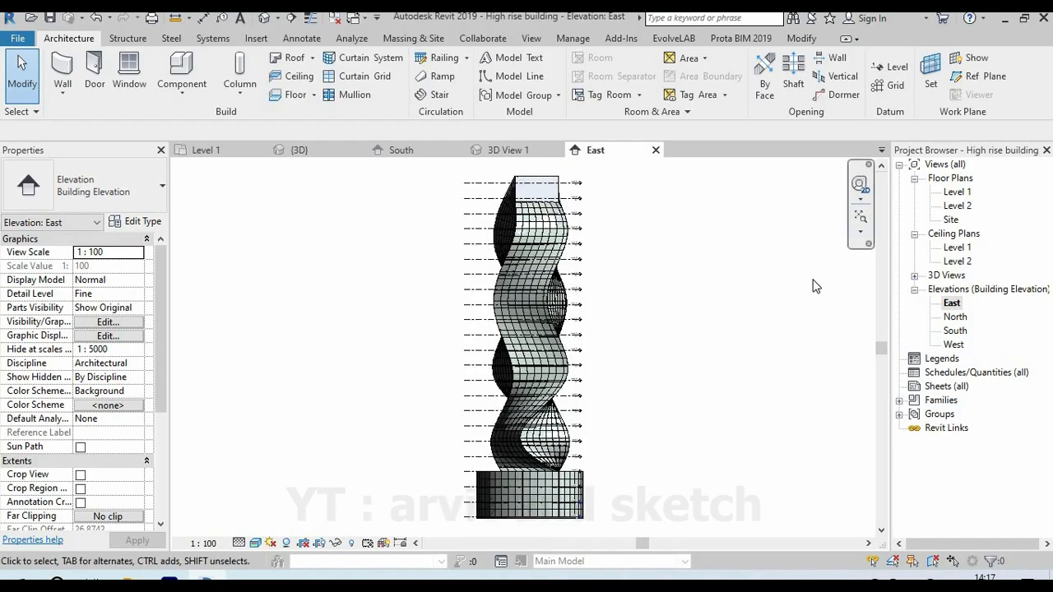
# - Open the North elevation, try the Realistic visual style, and set the view to Hidden Line
pyautogui.doubleClick(956, 318)
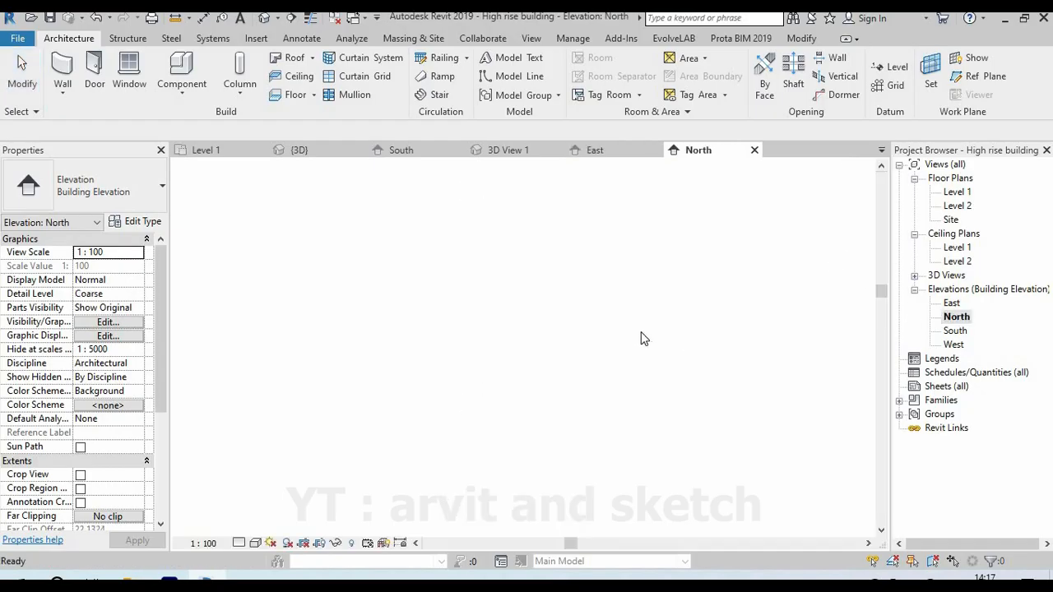
pyautogui.click(256, 543)
pyautogui.click(283, 511)
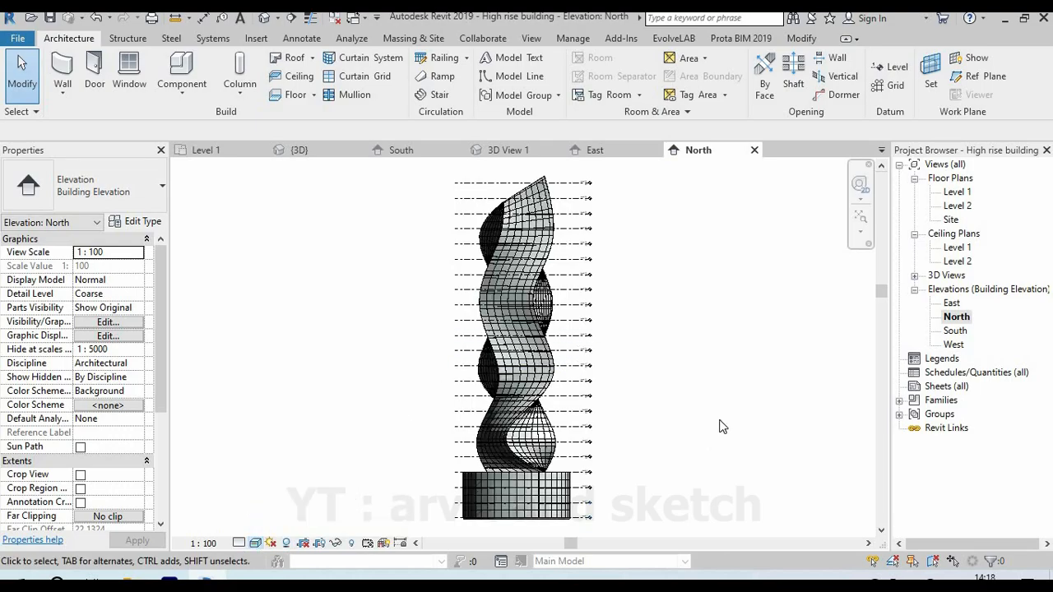
pyautogui.click(255, 543)
pyautogui.click(288, 465)
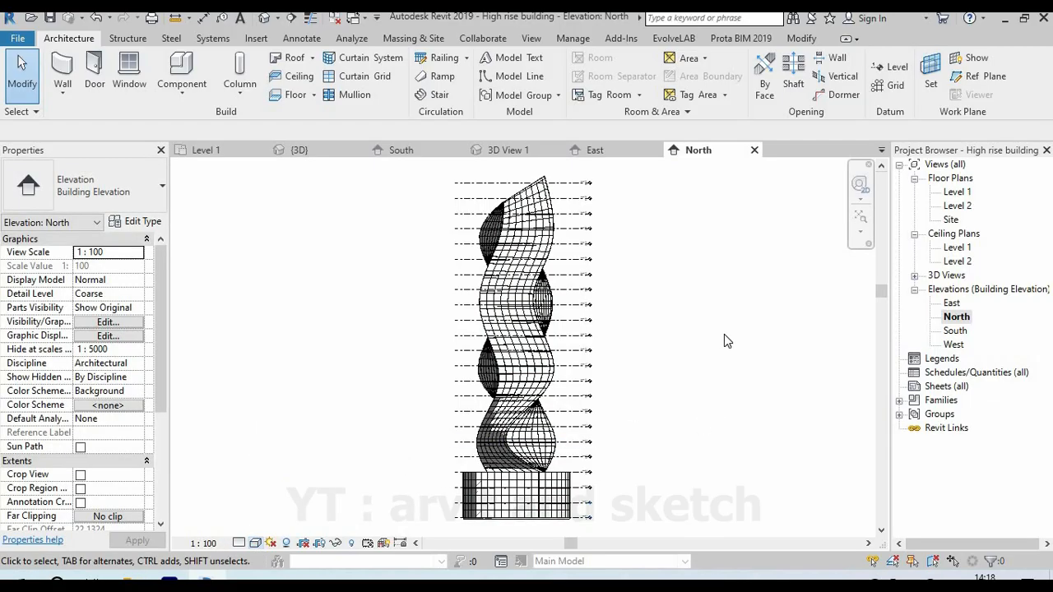
# - Return to the East elevation and set its visual style to Hidden Line
pyautogui.doubleClick(952, 303)
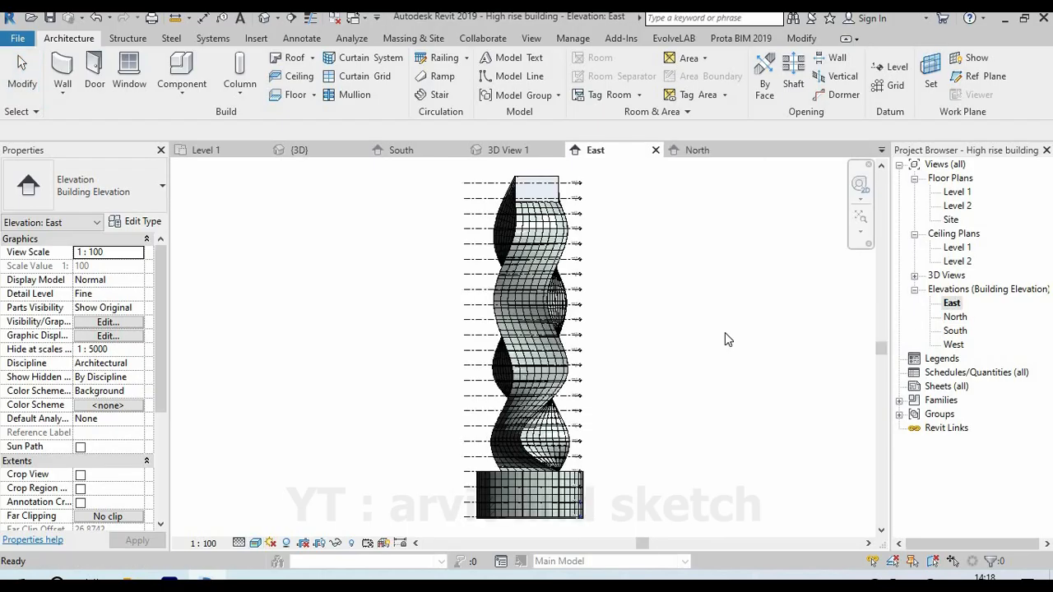
pyautogui.click(256, 542)
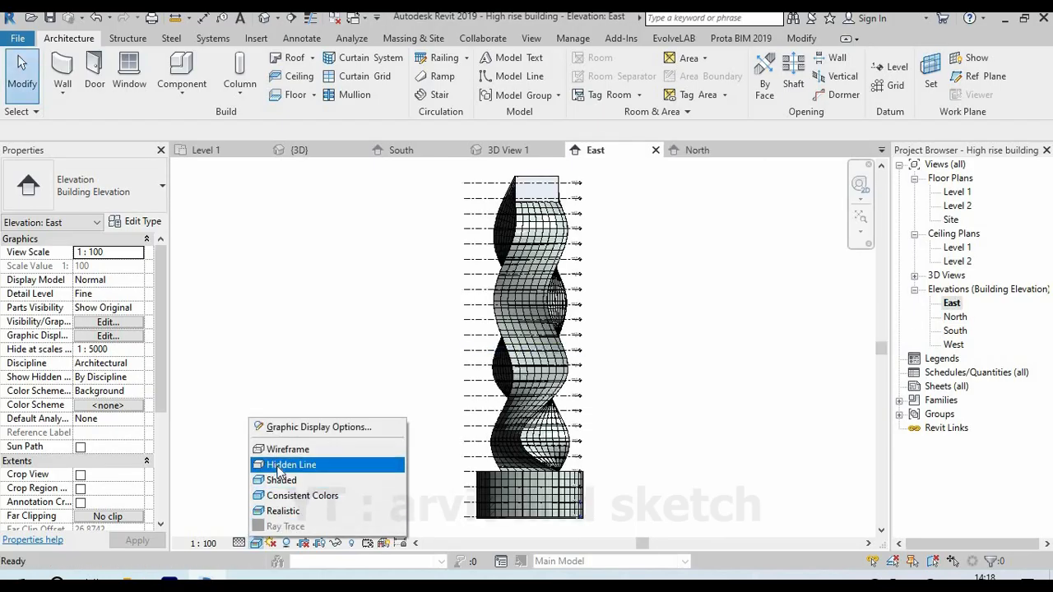
pyautogui.click(280, 465)
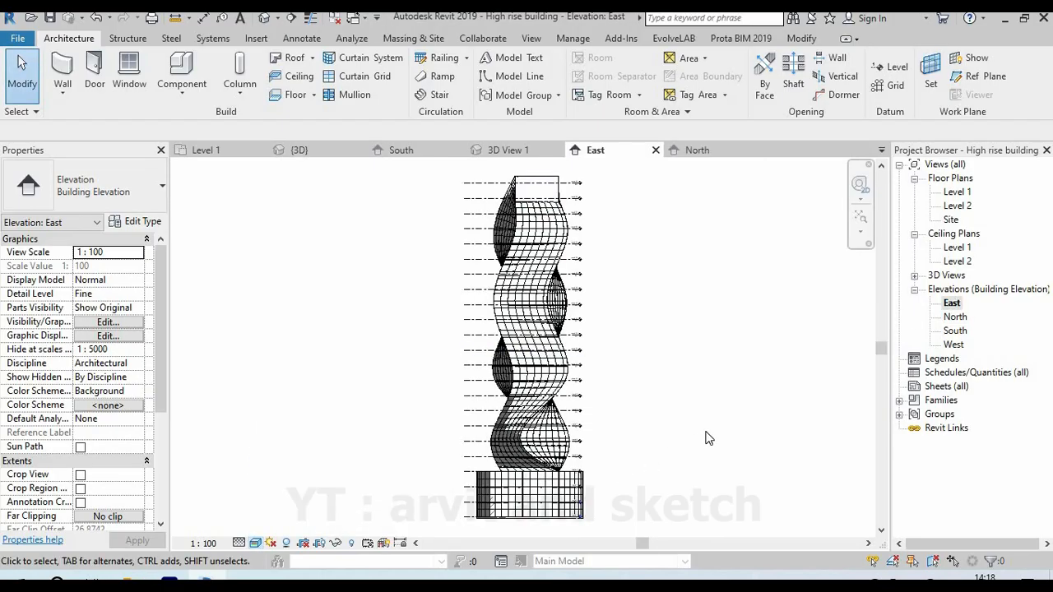
# - Check the North elevation, return to the South elevation and set its visual style to Hidden Line
pyautogui.doubleClick(956, 318)
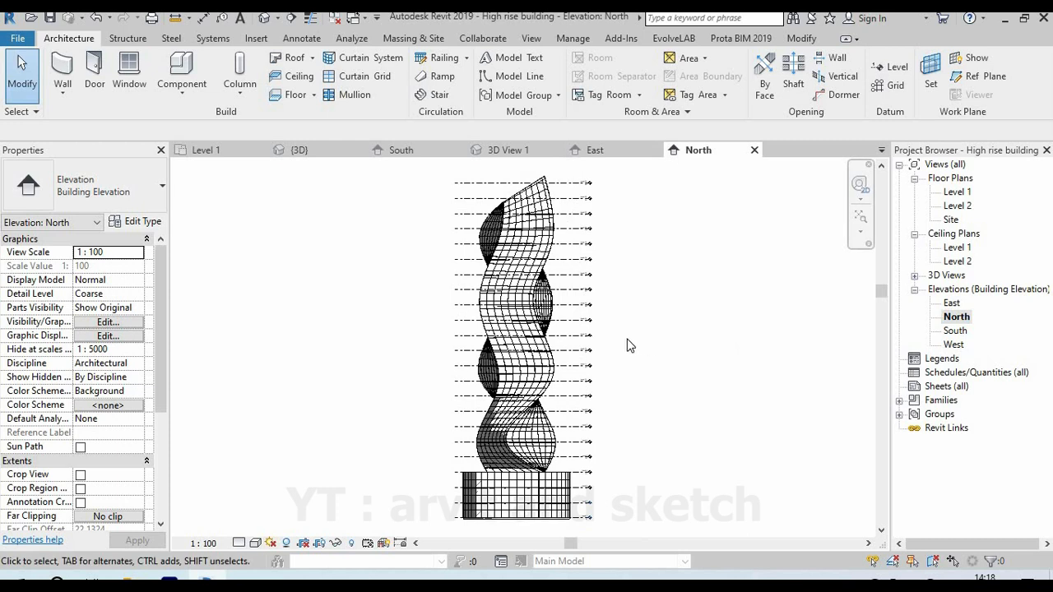
pyautogui.click(953, 333)
pyautogui.doubleClick(954, 330)
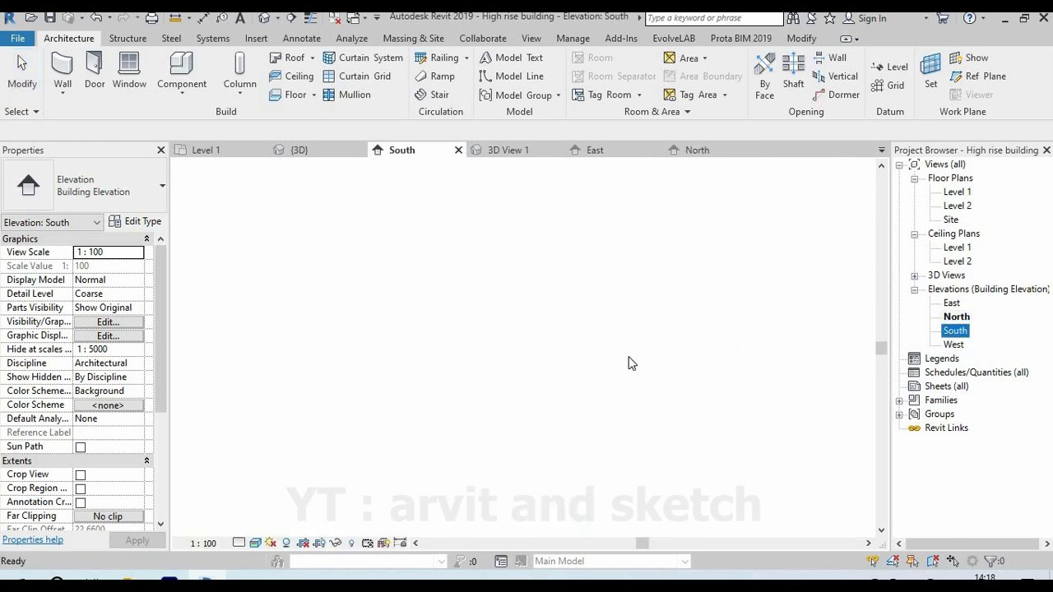
pyautogui.click(255, 543)
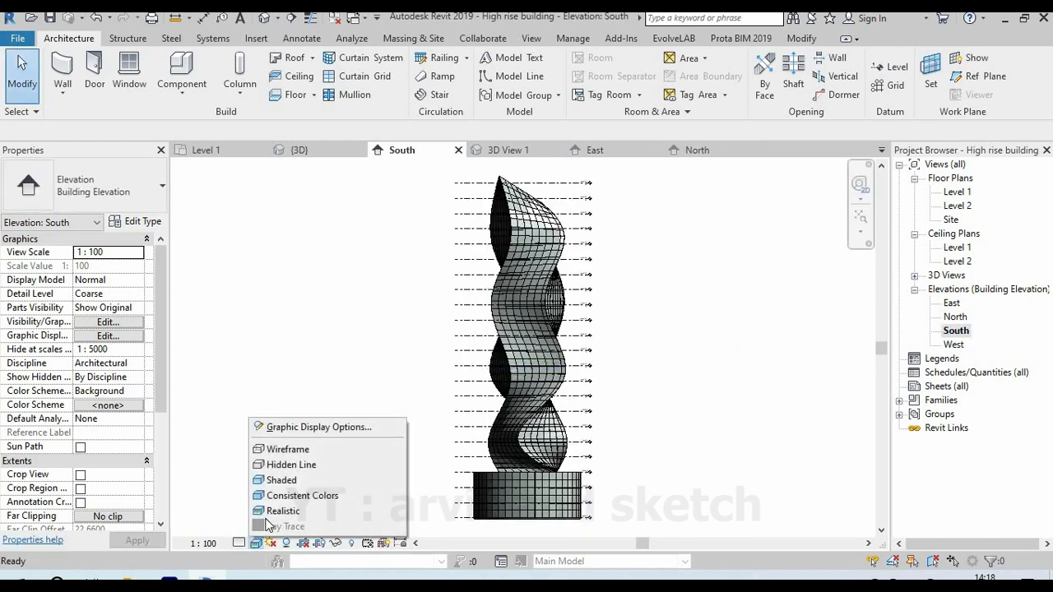
pyautogui.click(291, 465)
pyautogui.click(239, 543)
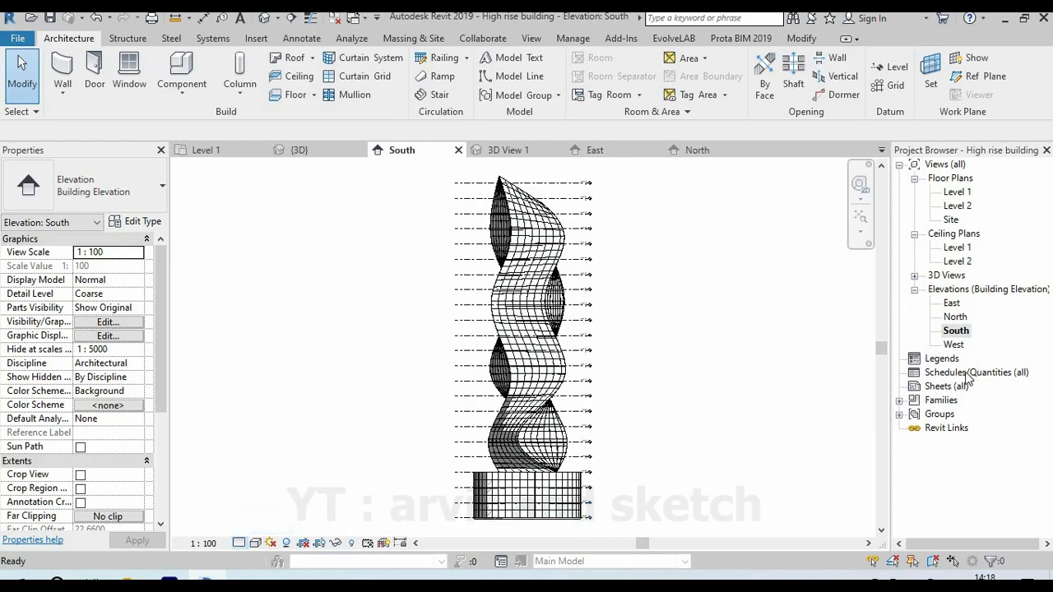
# - Open the West elevation, edit the level array group to lengthen the level lines past the tower's left side, and finish the group edit
pyautogui.doubleClick(954, 344)
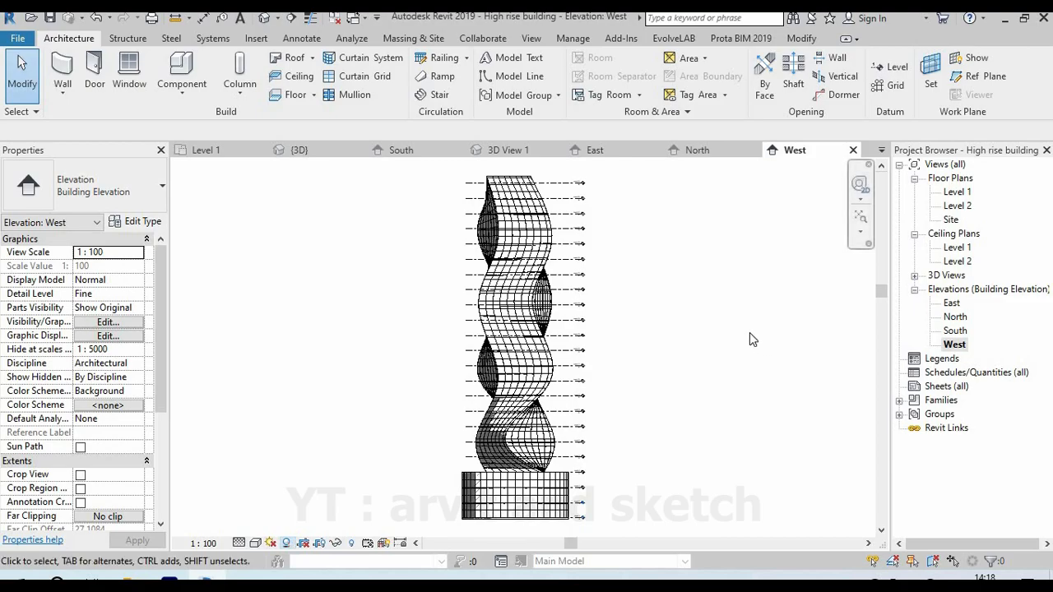
pyautogui.click(495, 181)
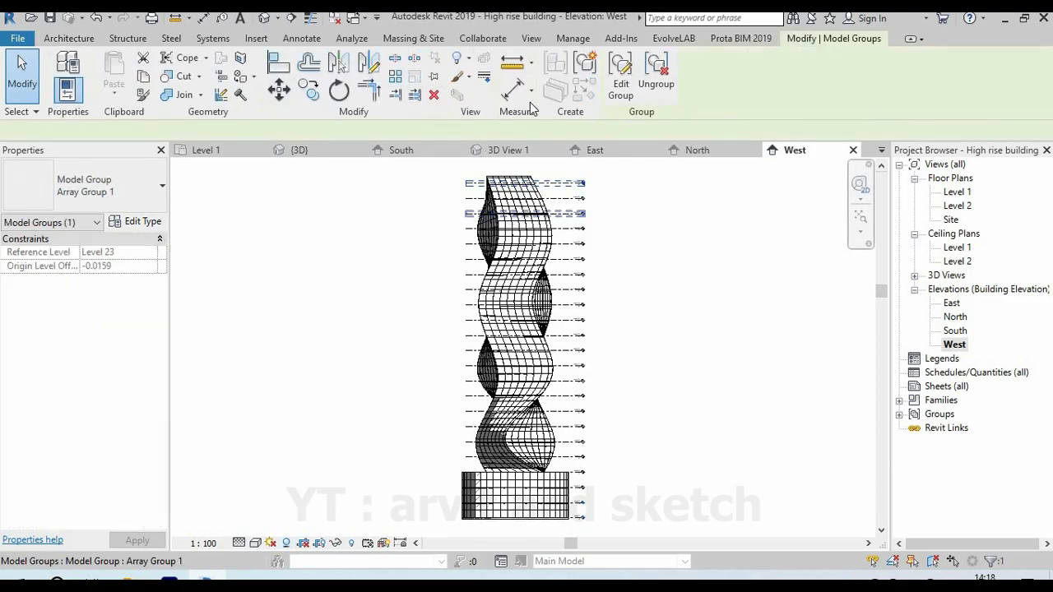
pyautogui.click(623, 73)
pyautogui.scroll(3, 469, 191)
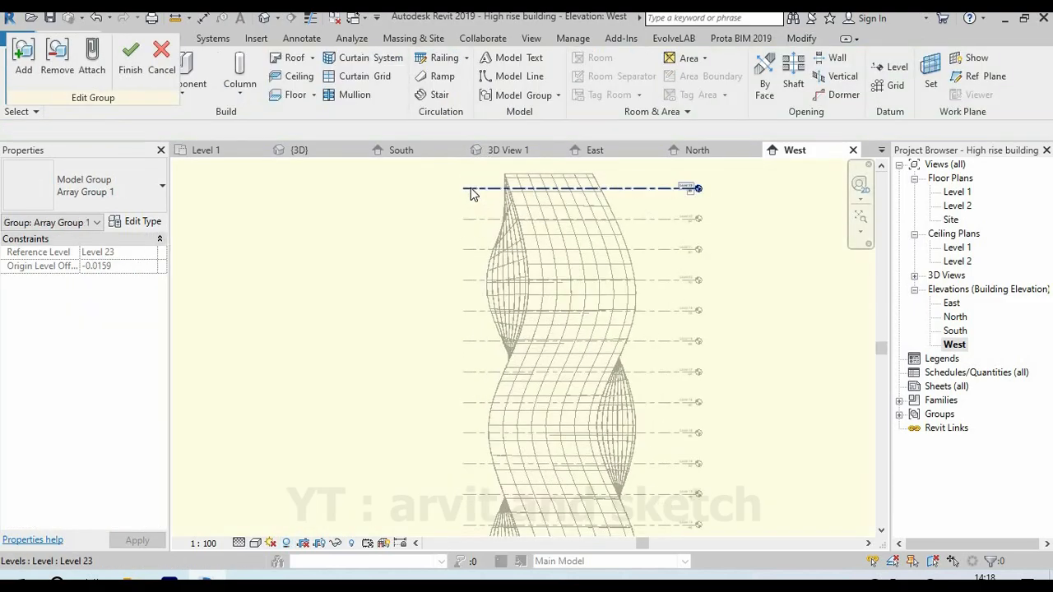
pyautogui.click(462, 190)
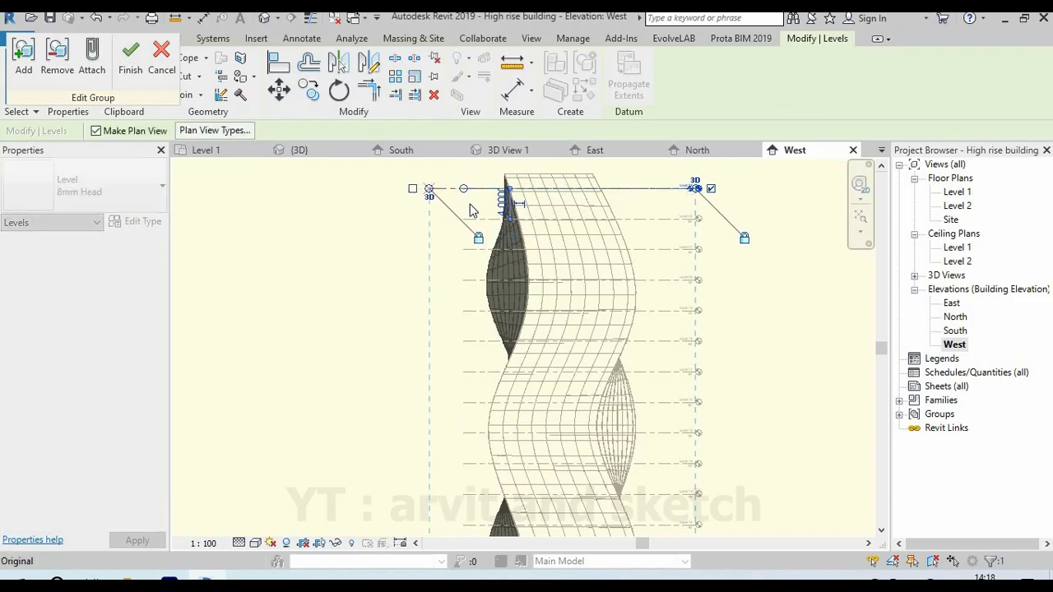
pyautogui.scroll(-2, 476, 216)
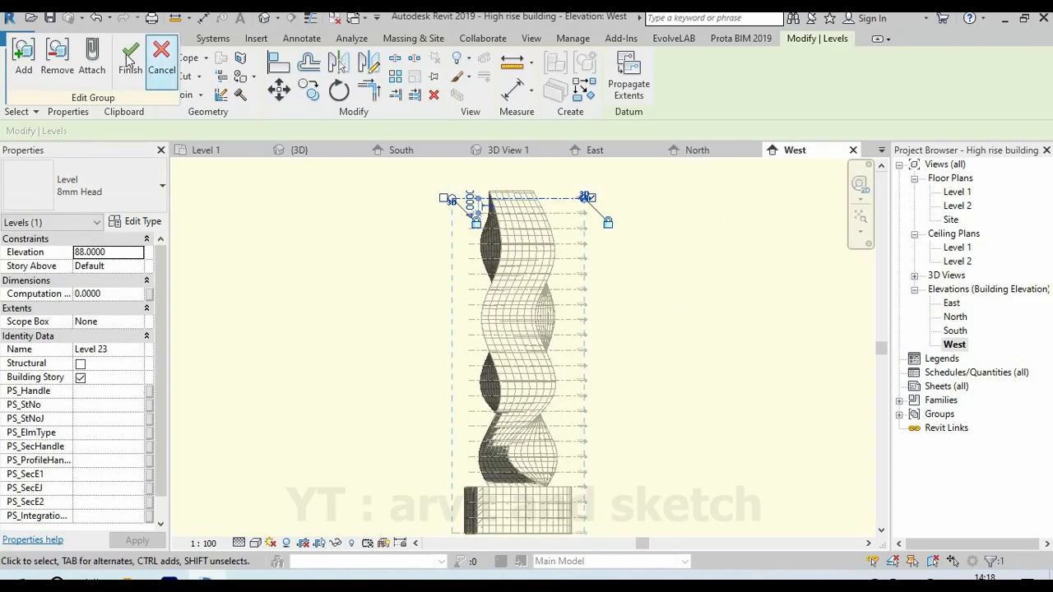
pyautogui.click(721, 318)
pyautogui.scroll(-2, 404, 280)
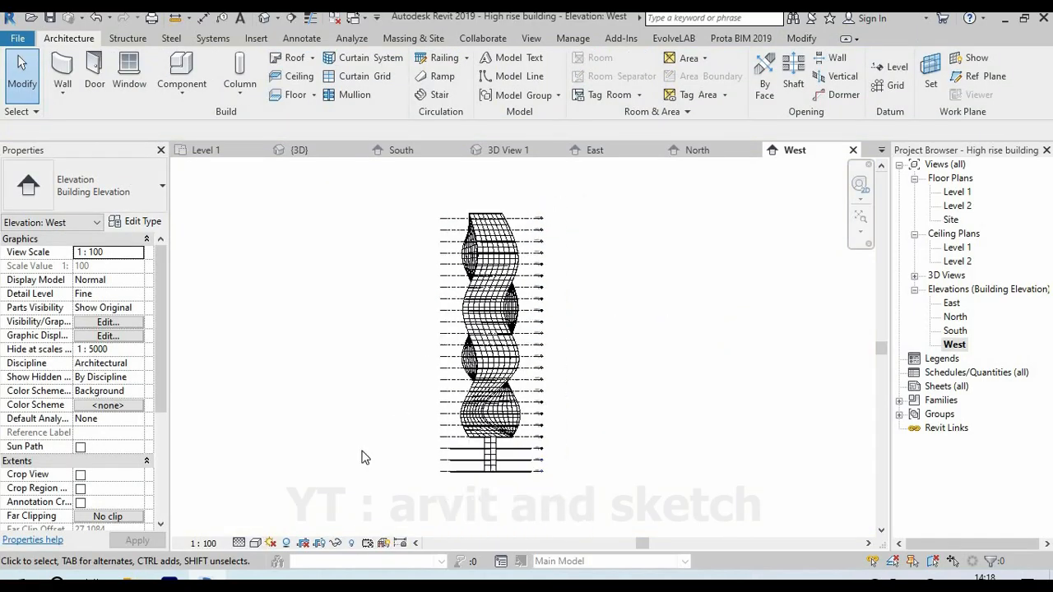
pyautogui.press('z')
pyautogui.press('f')
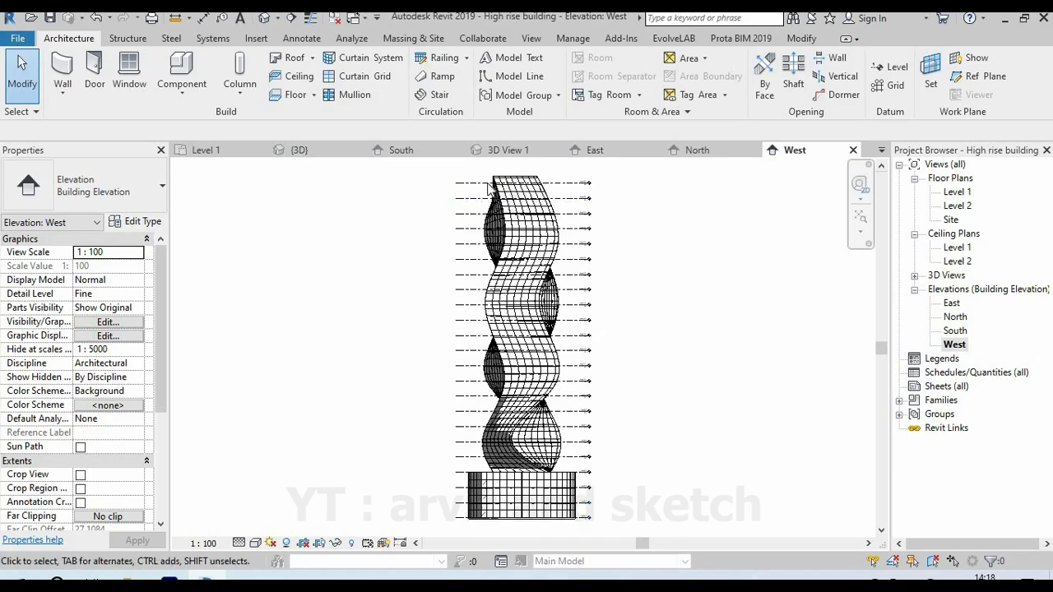
# - Switch to 3D View 1 and close the default {3D} view
pyautogui.click(510, 151)
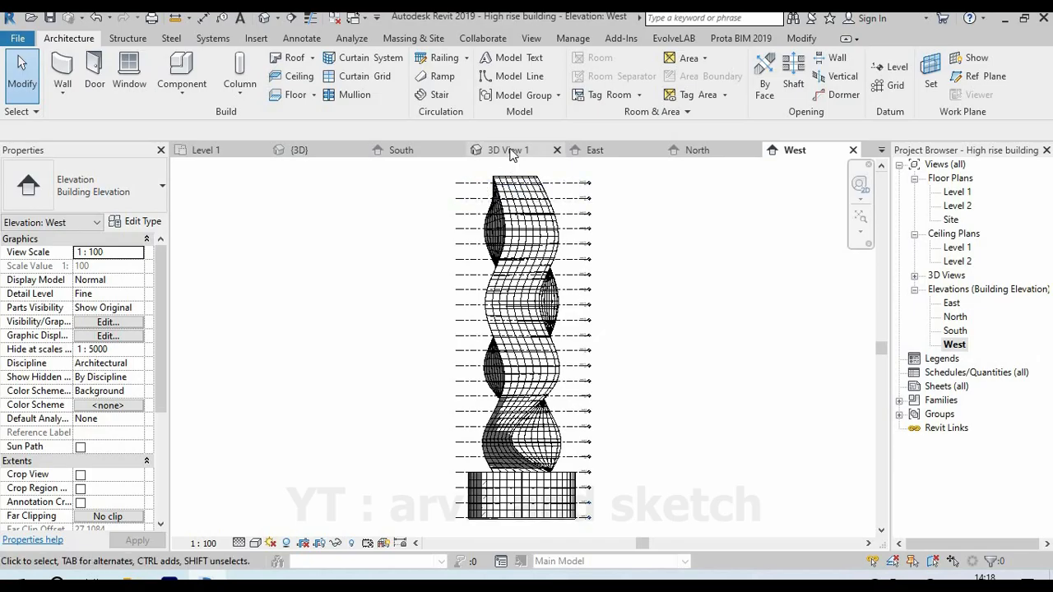
pyautogui.click(362, 150)
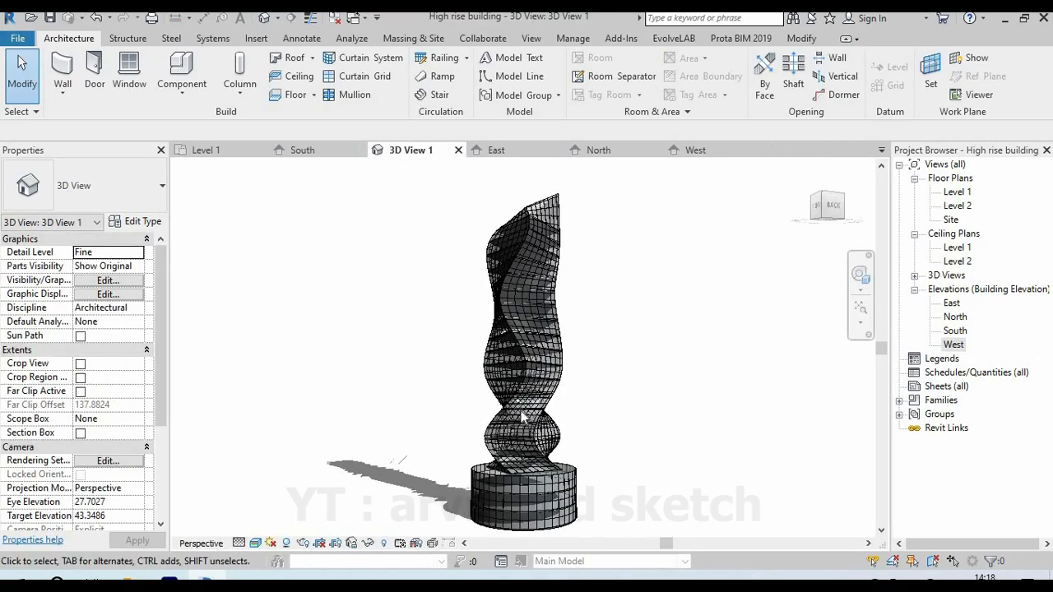
# - Try the Hidden Line style in 3D View 1, orbit to see the tower from above, and set the visual style to Realistic
pyautogui.click(256, 543)
pyautogui.click(288, 465)
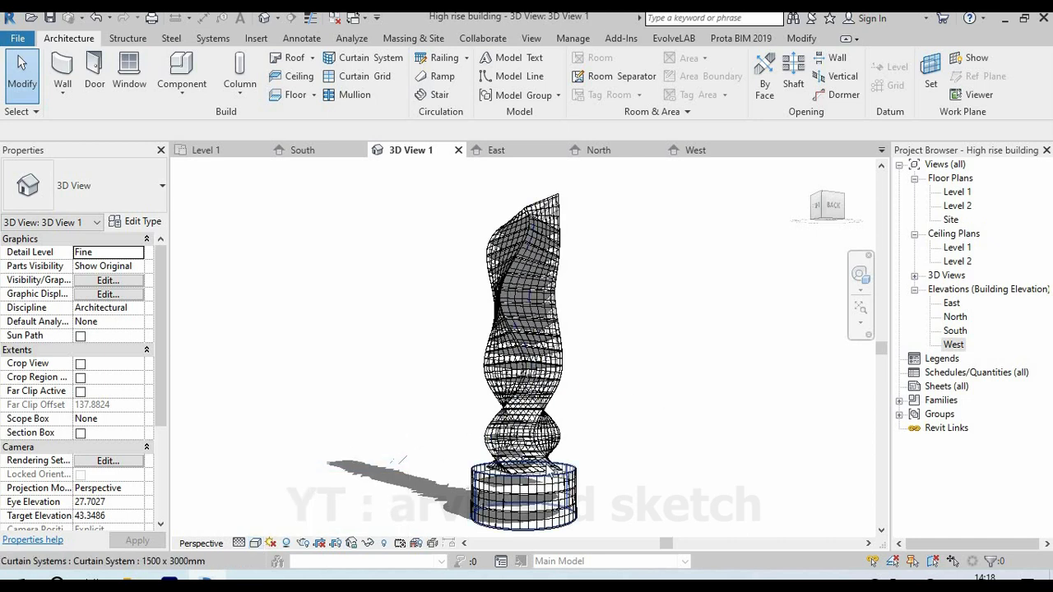
pyautogui.keyDown('shift'); pyautogui.moveTo(543, 481); pyautogui.dragTo(717, 472, button='middle'); pyautogui.keyUp('shift')
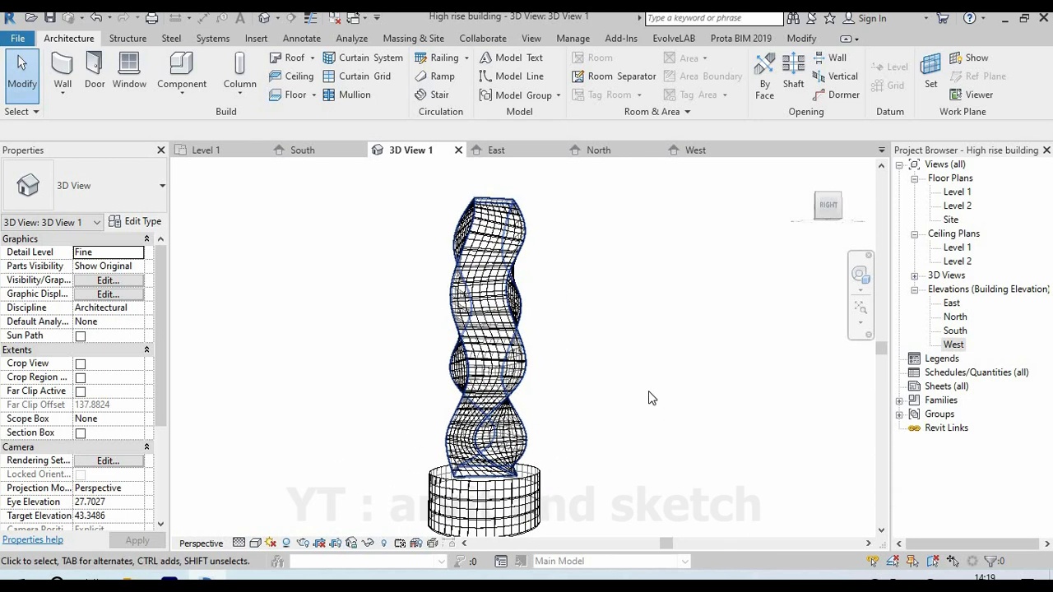
pyautogui.scroll(-2, 639, 400)
pyautogui.keyDown('shift'); pyautogui.moveTo(565, 444); pyautogui.dragTo(581, 388, button='middle'); pyautogui.keyUp('shift')
pyautogui.scroll(5, 658, 393)
pyautogui.scroll(2, 547, 343)
pyautogui.scroll(-2, 537, 293)
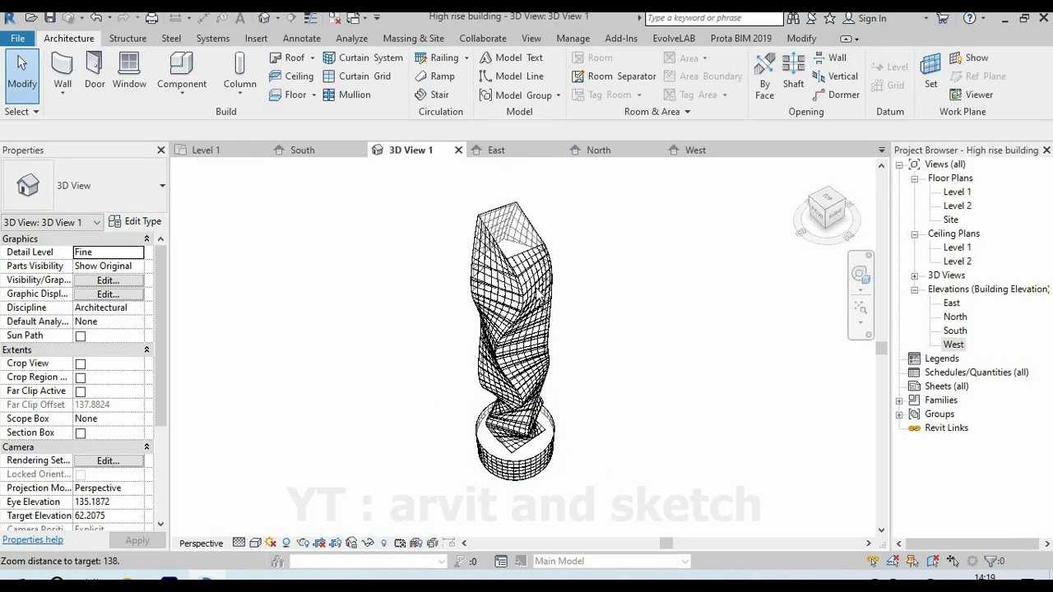
pyautogui.scroll(1, 549, 396)
pyautogui.click(255, 544)
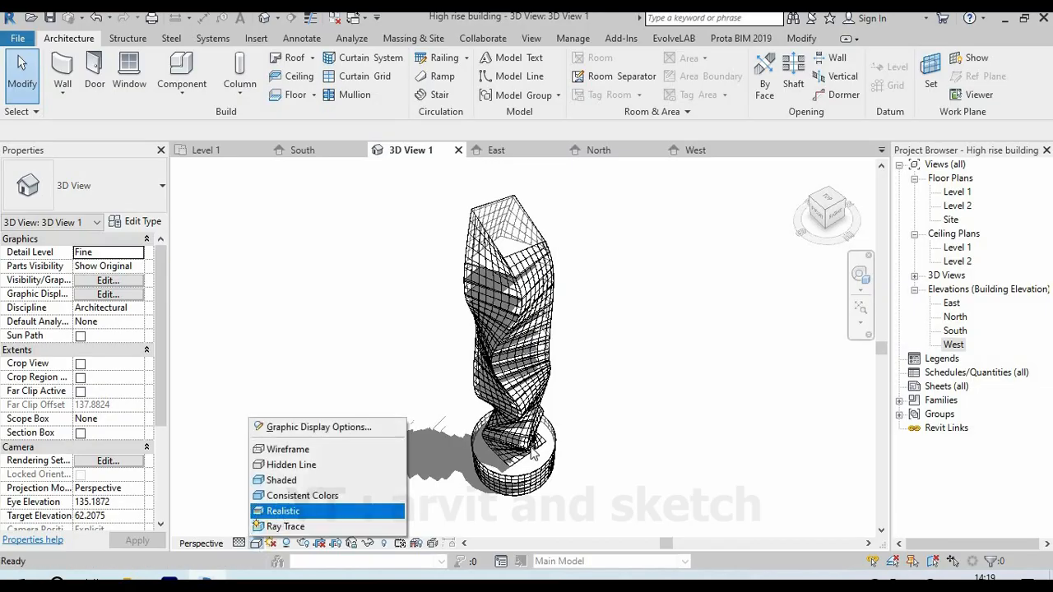
pyautogui.click(281, 510)
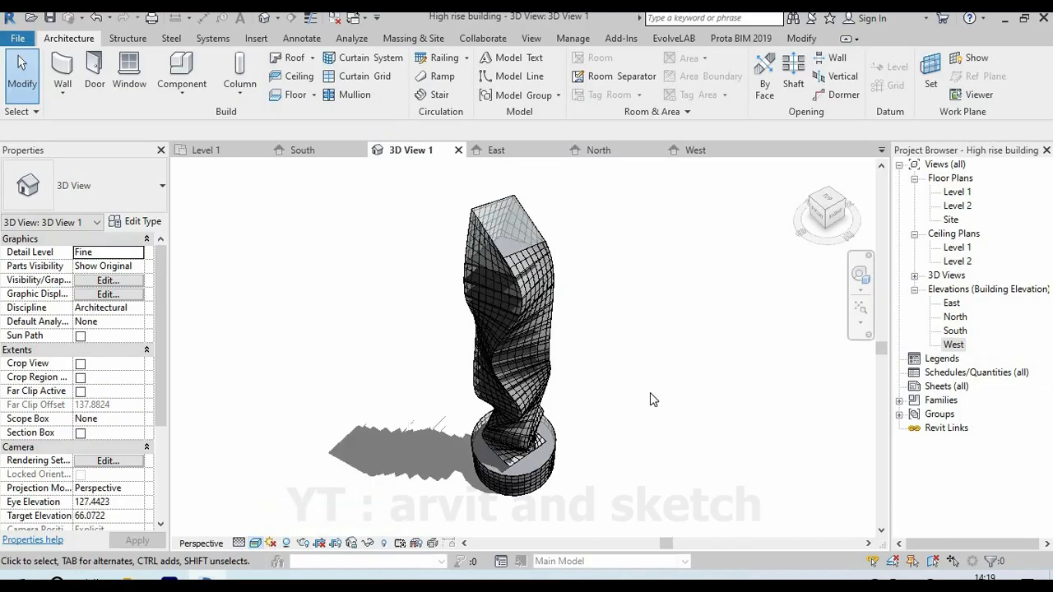